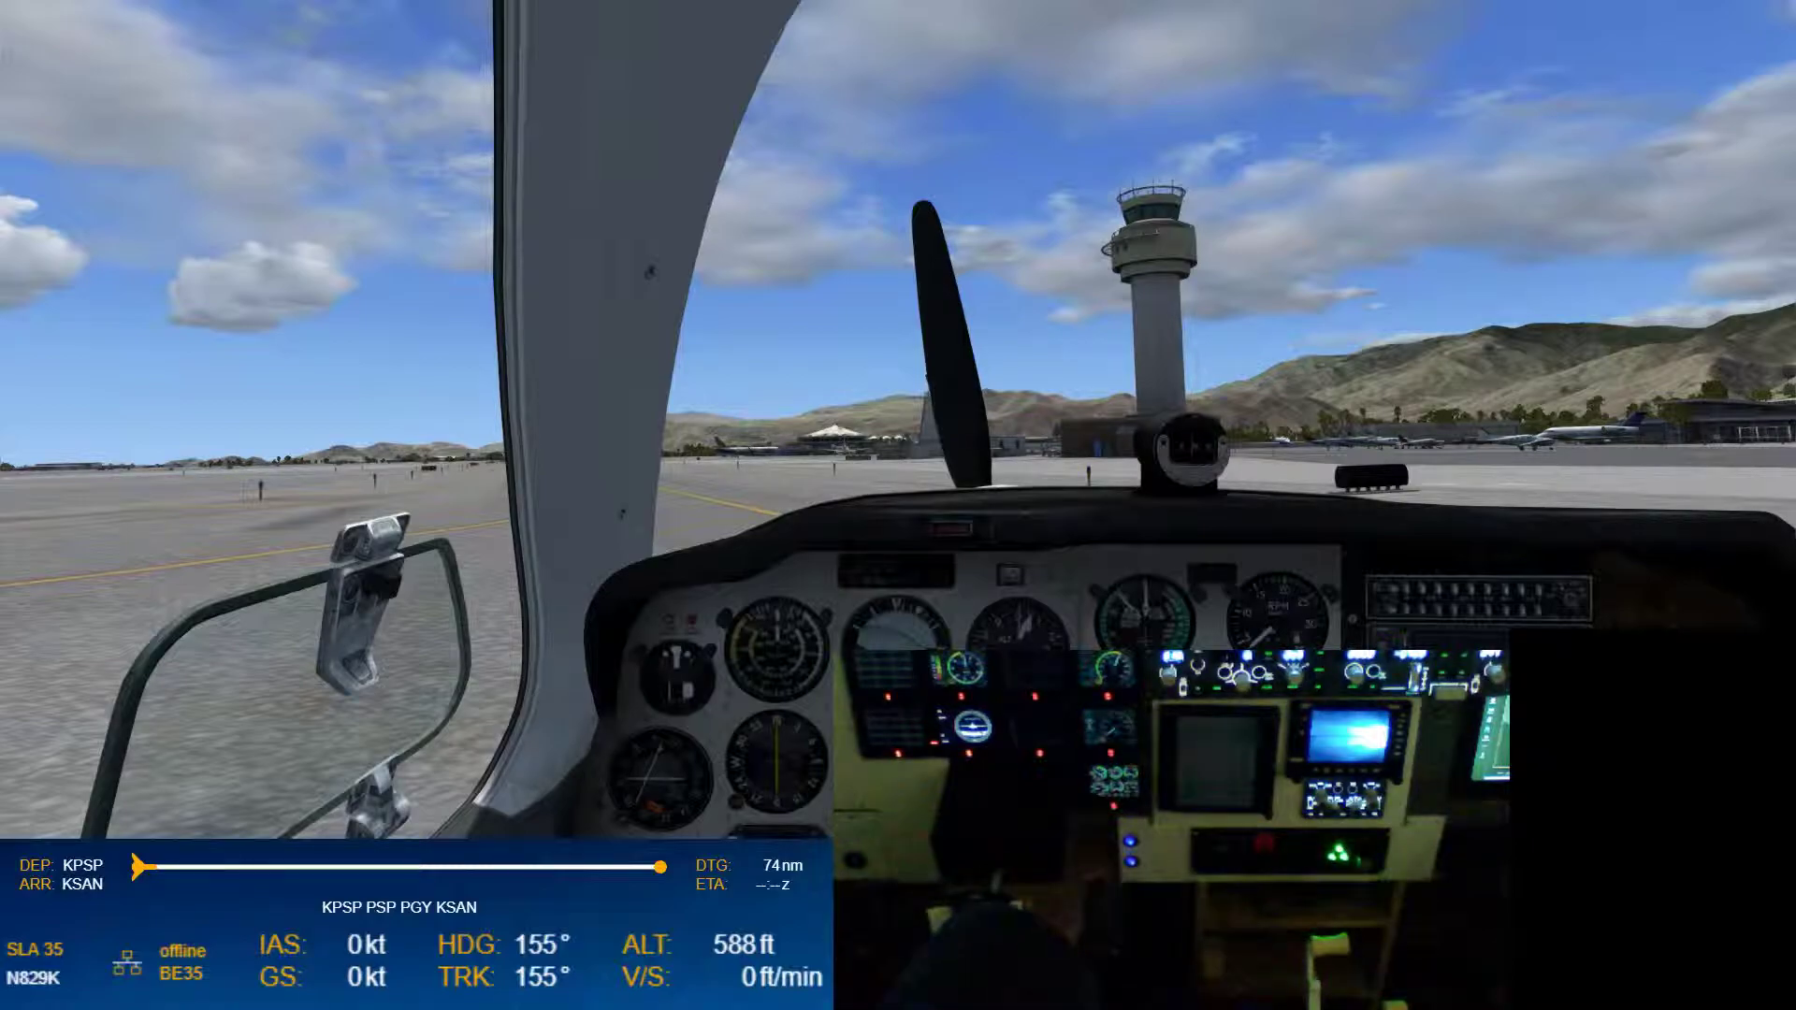
- Show the menu bar, launch Reality XP GNS Setup Aircraft, and continue with Configure popup windows
right_click(1074, 62)
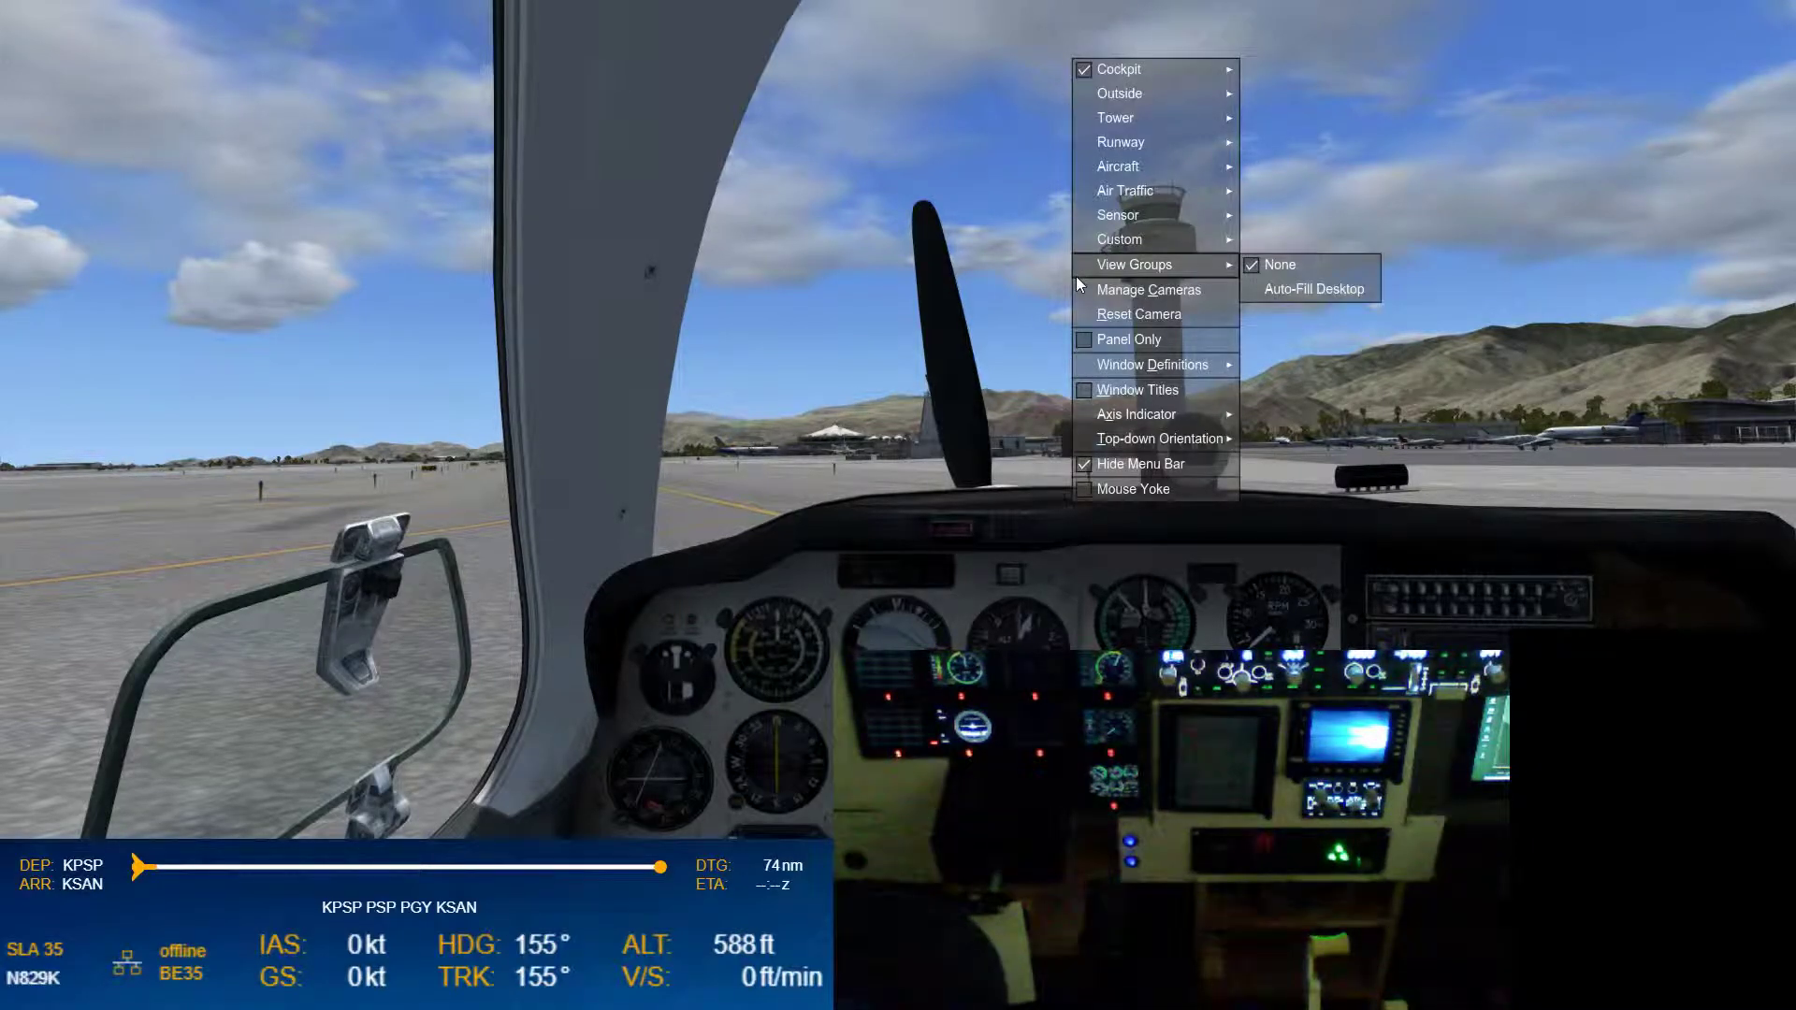
click(1132, 465)
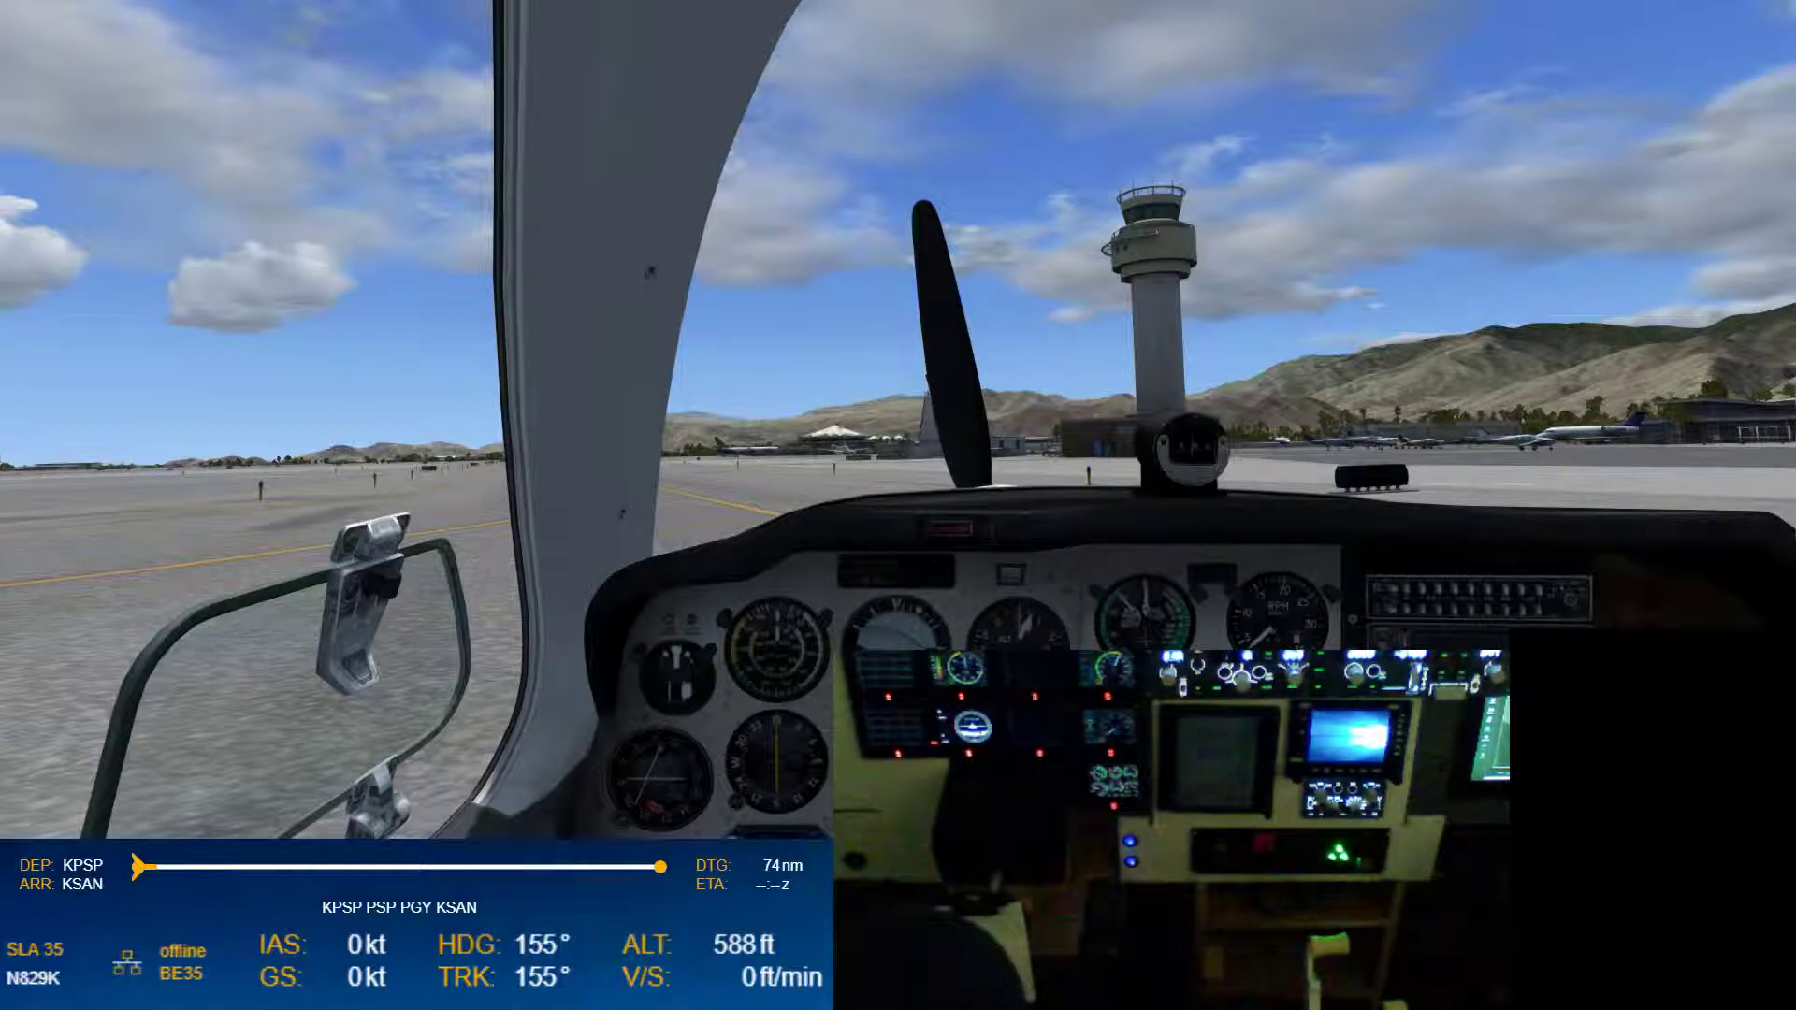
key(alt+d)
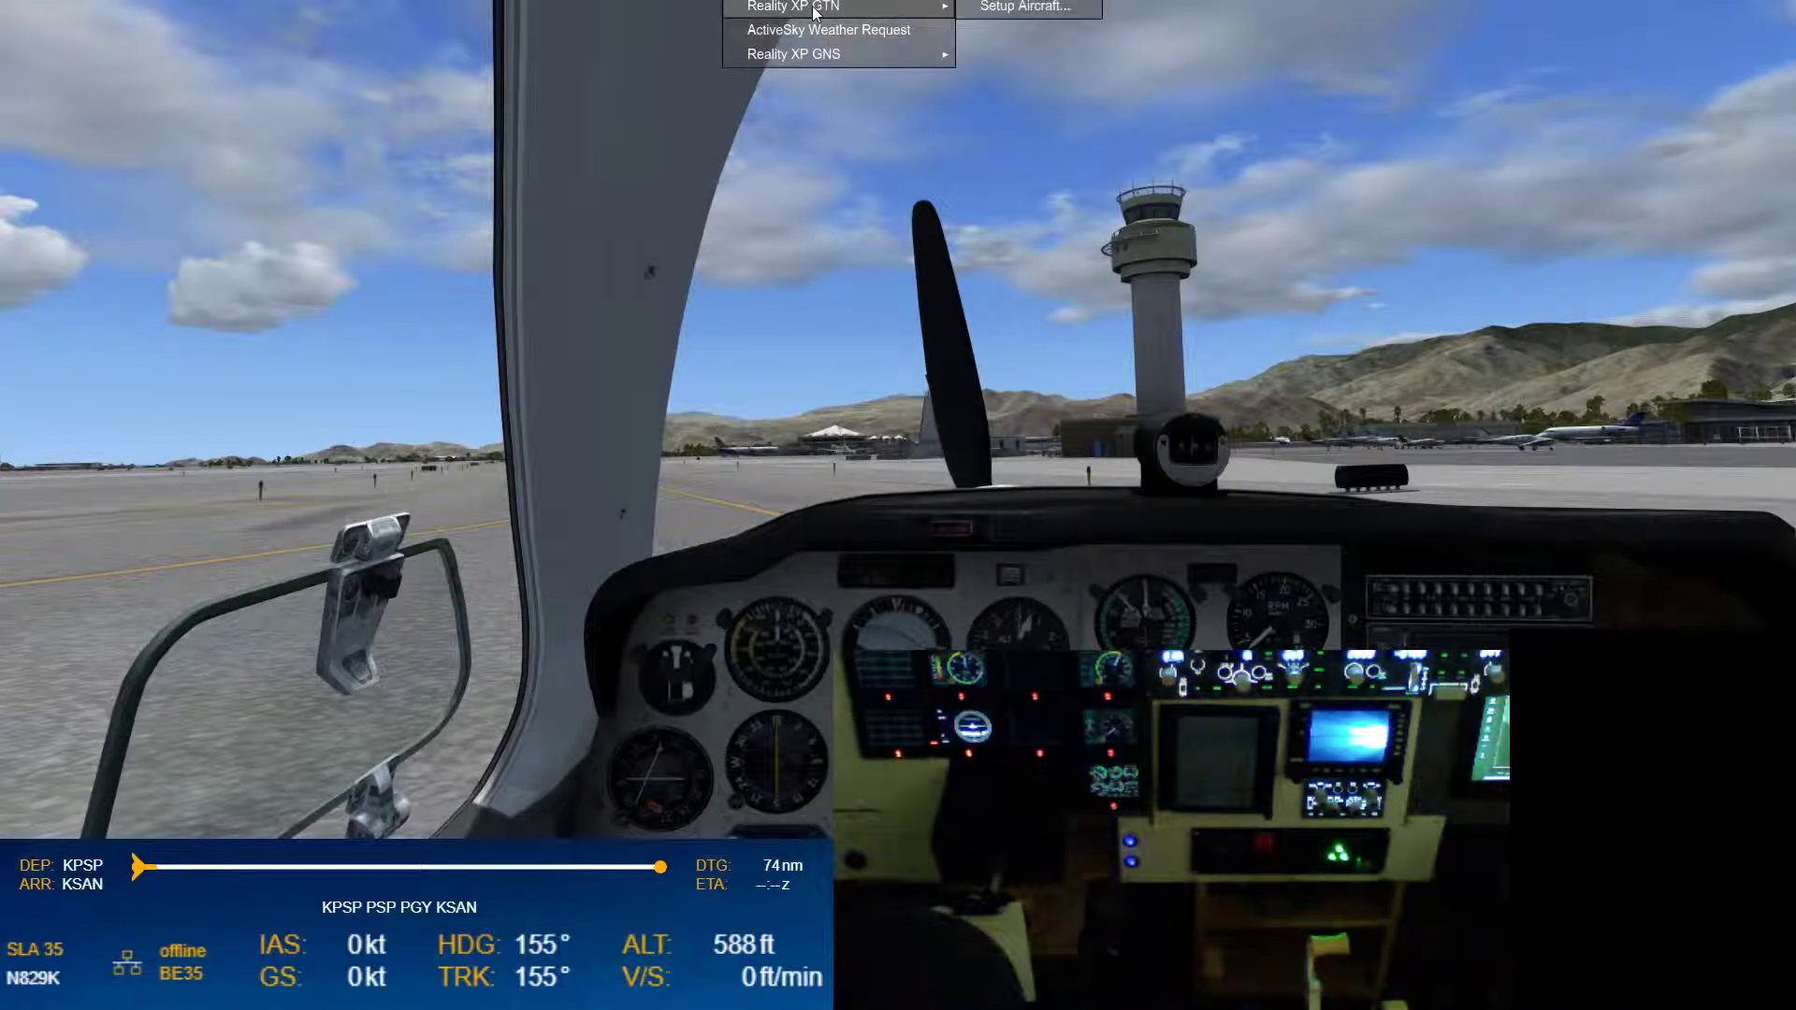
mouse_move(826, 53)
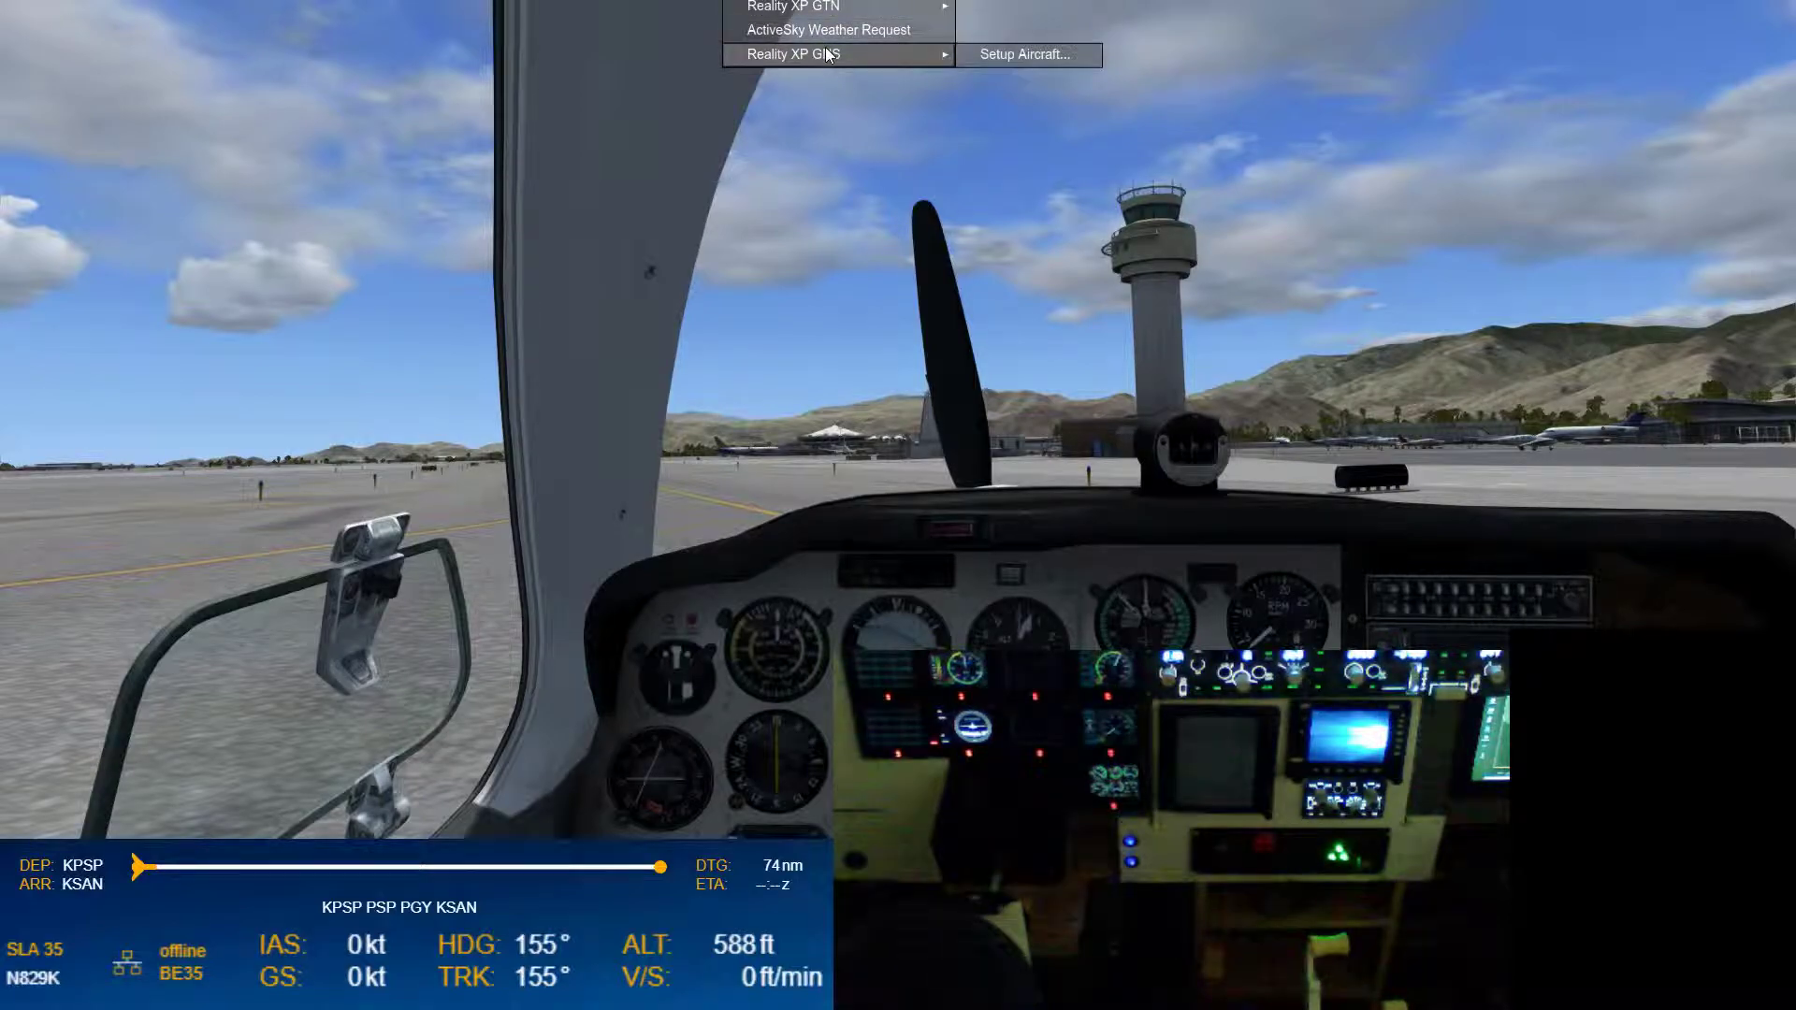
click(991, 56)
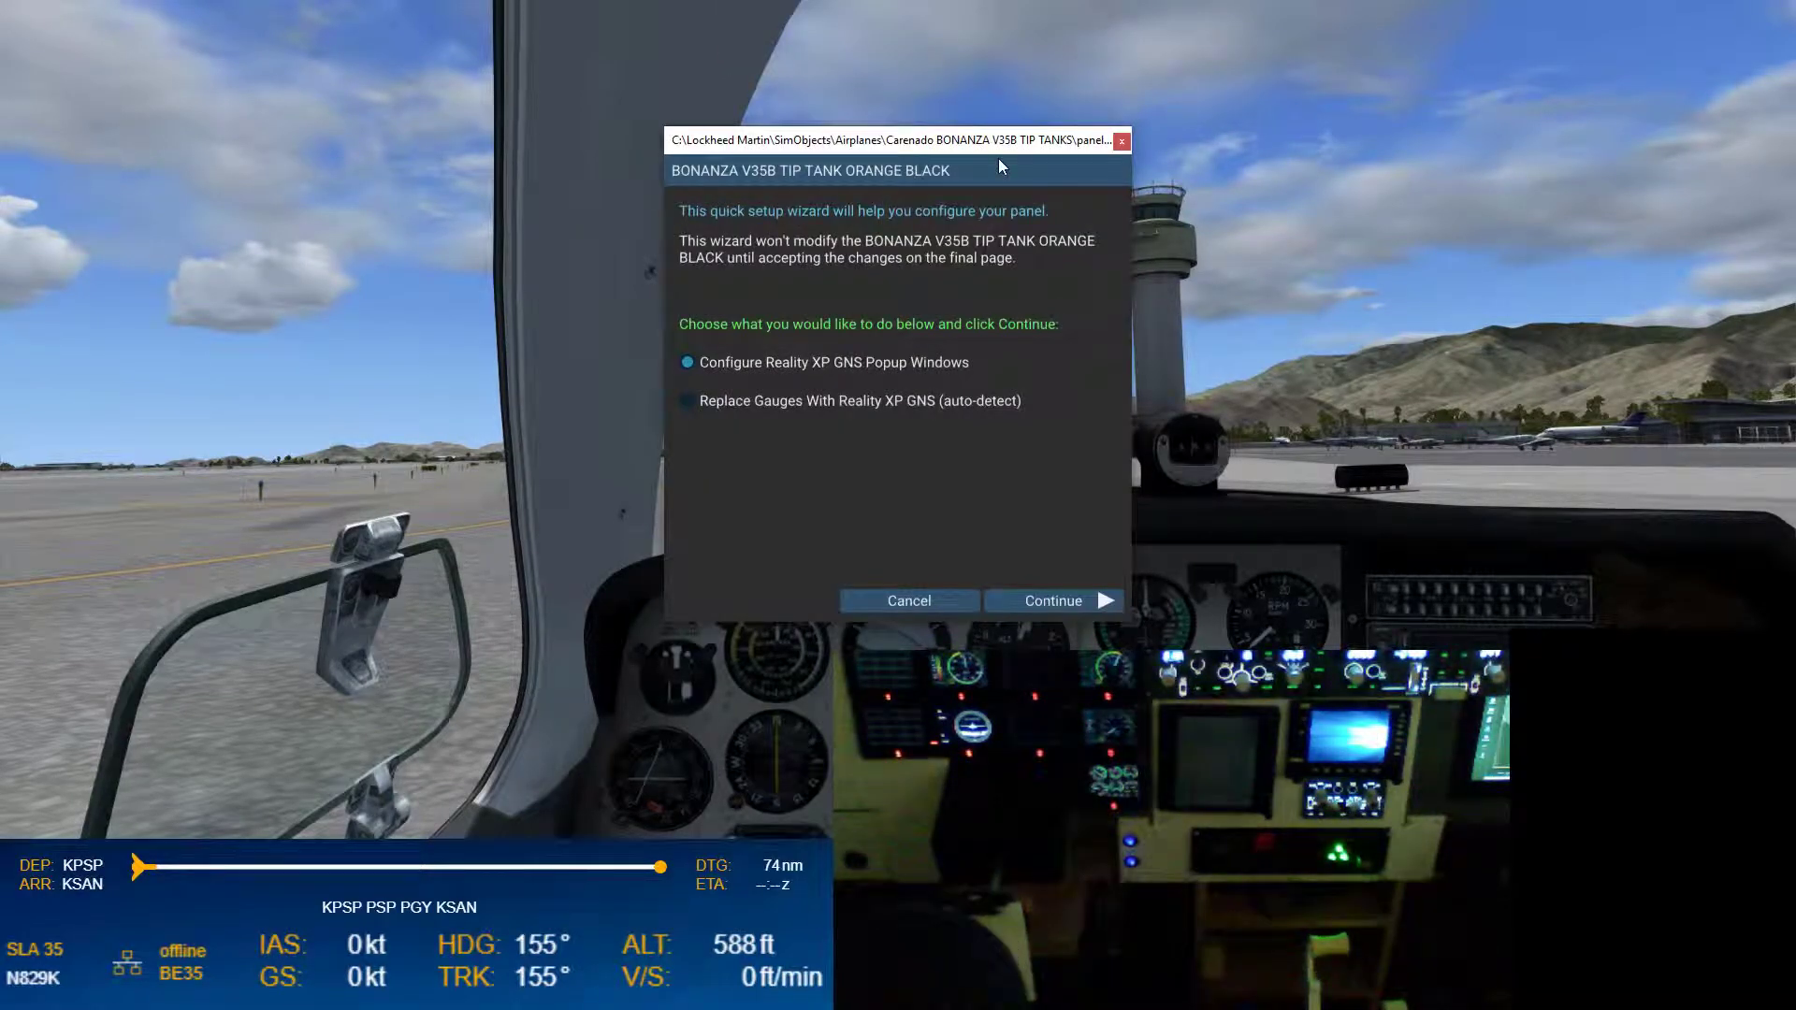
drag(1002, 148, 1032, 54)
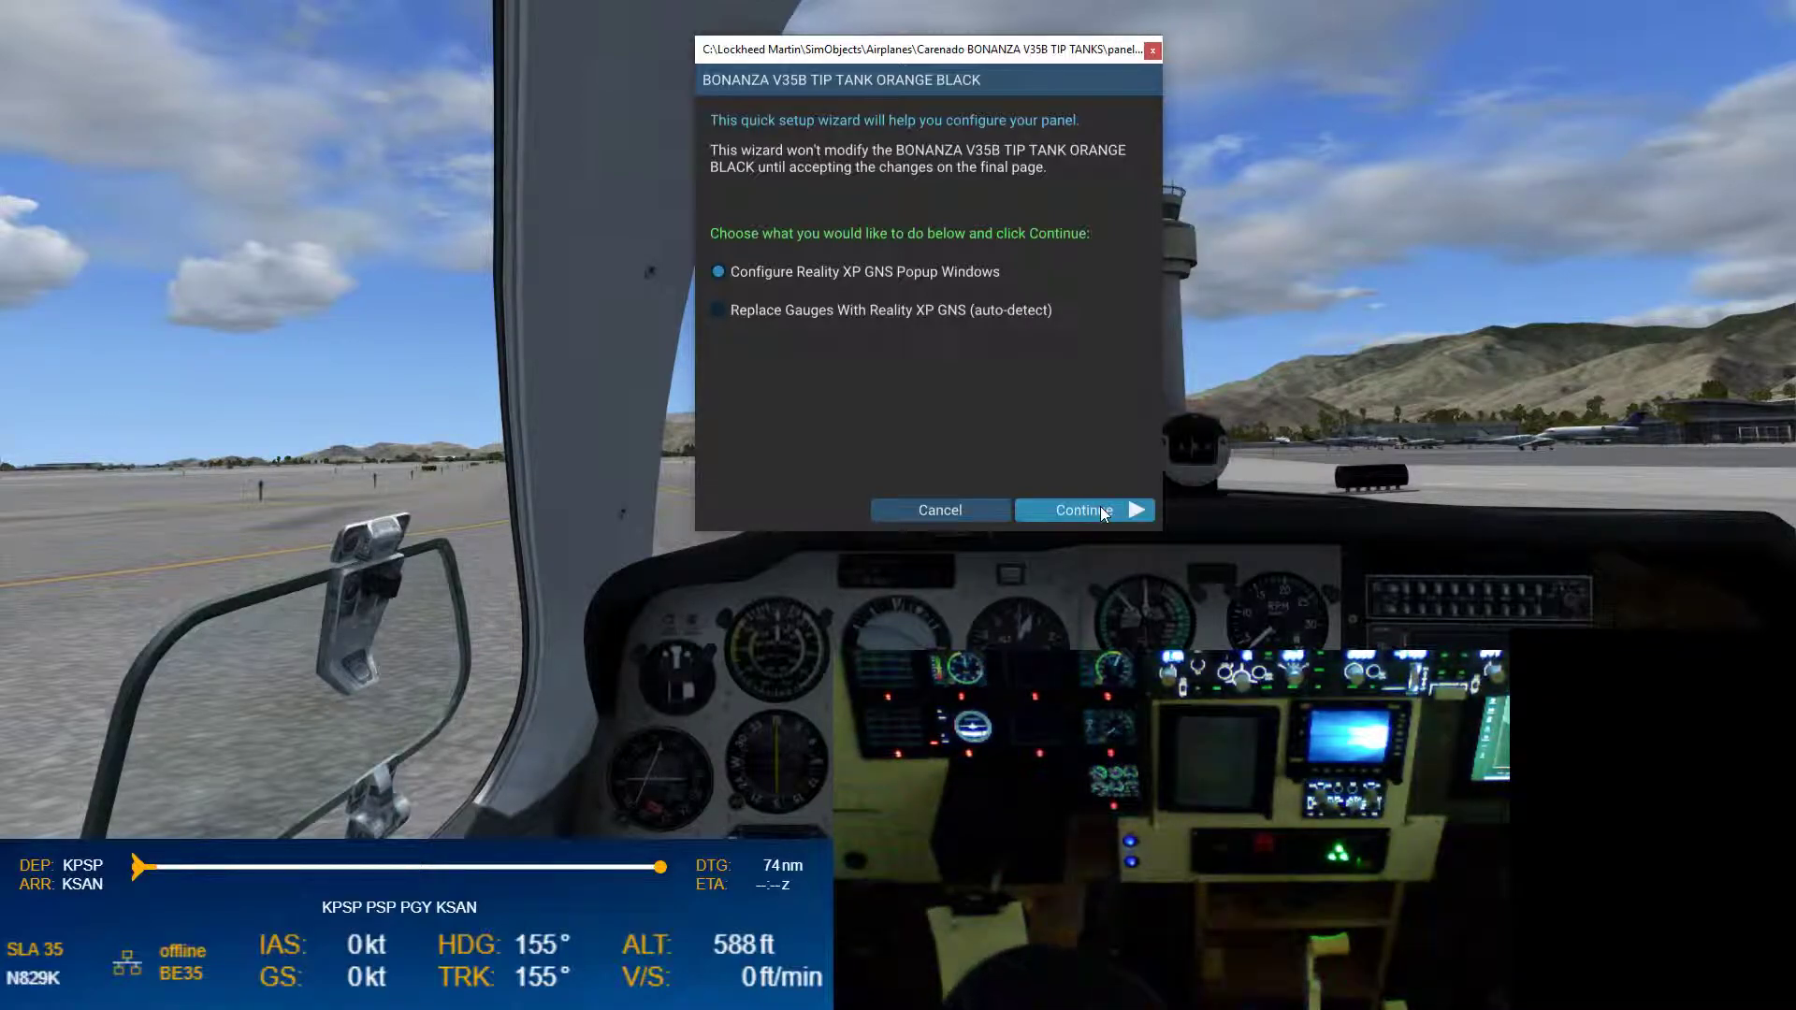
click(1100, 507)
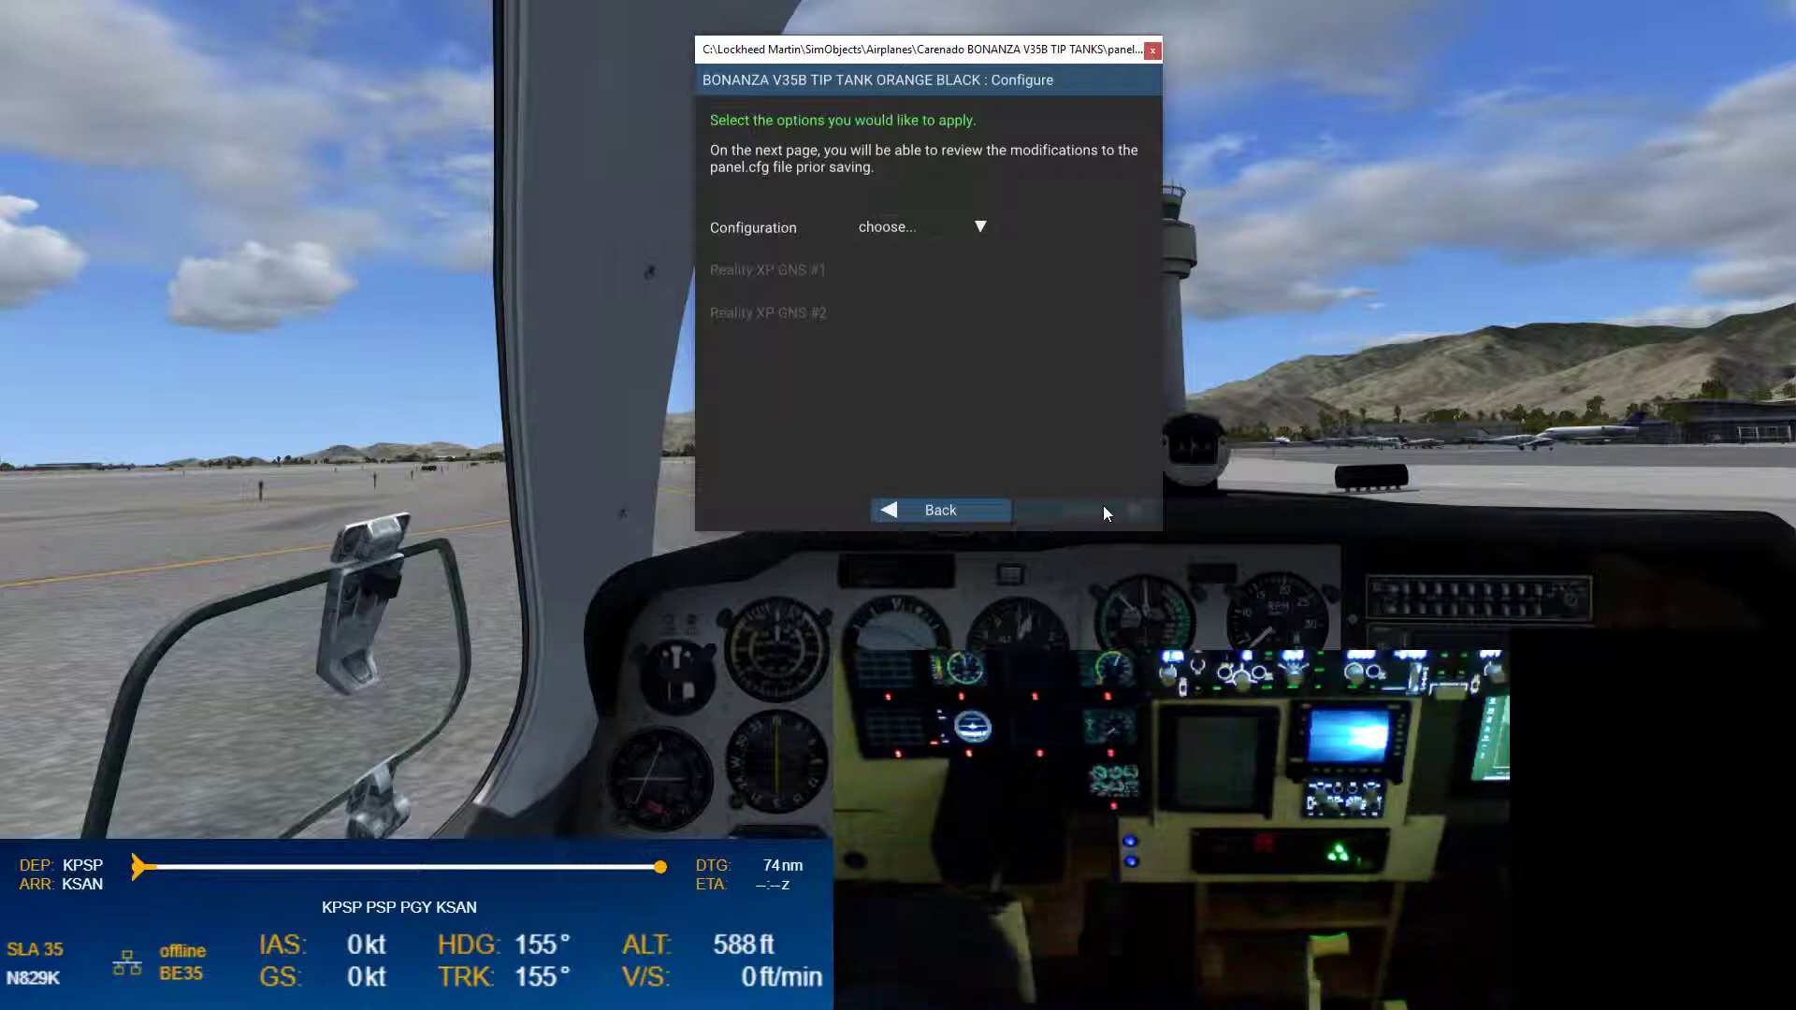
- Choose One Window, a GNS 530 as Reality XP GNS #1, and Middle Right placement
click(978, 229)
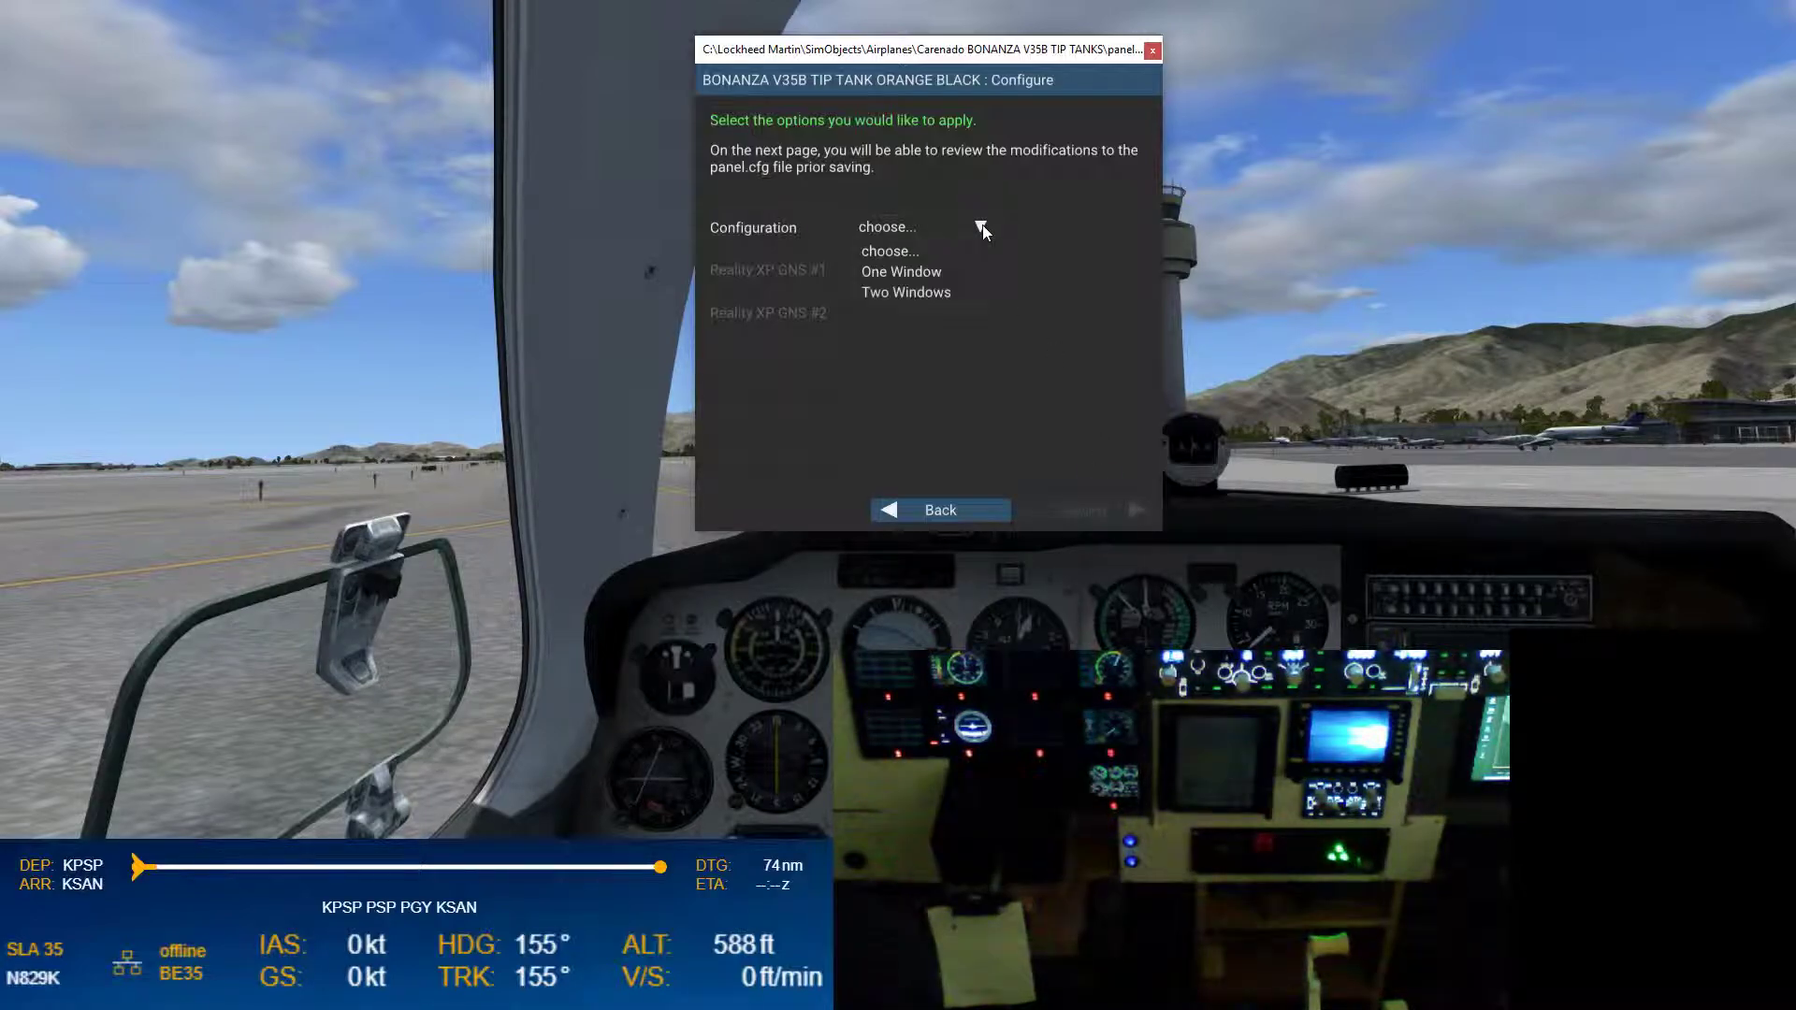
click(956, 272)
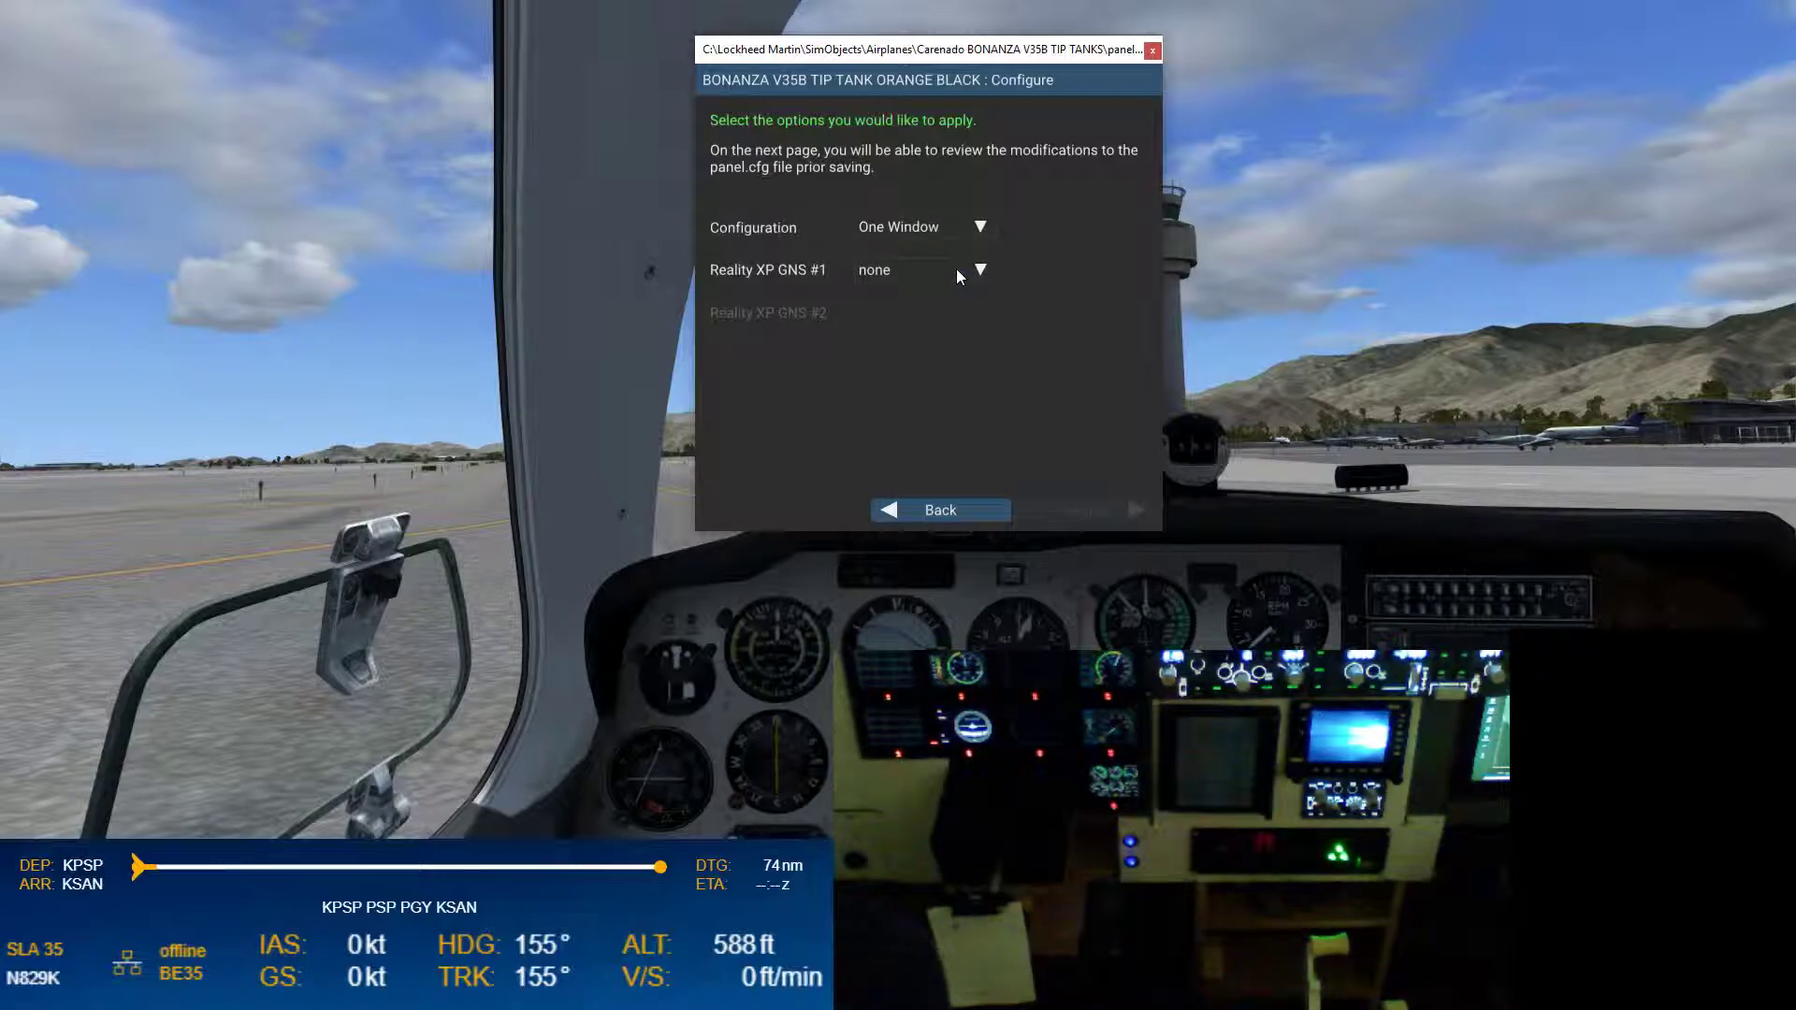
click(947, 272)
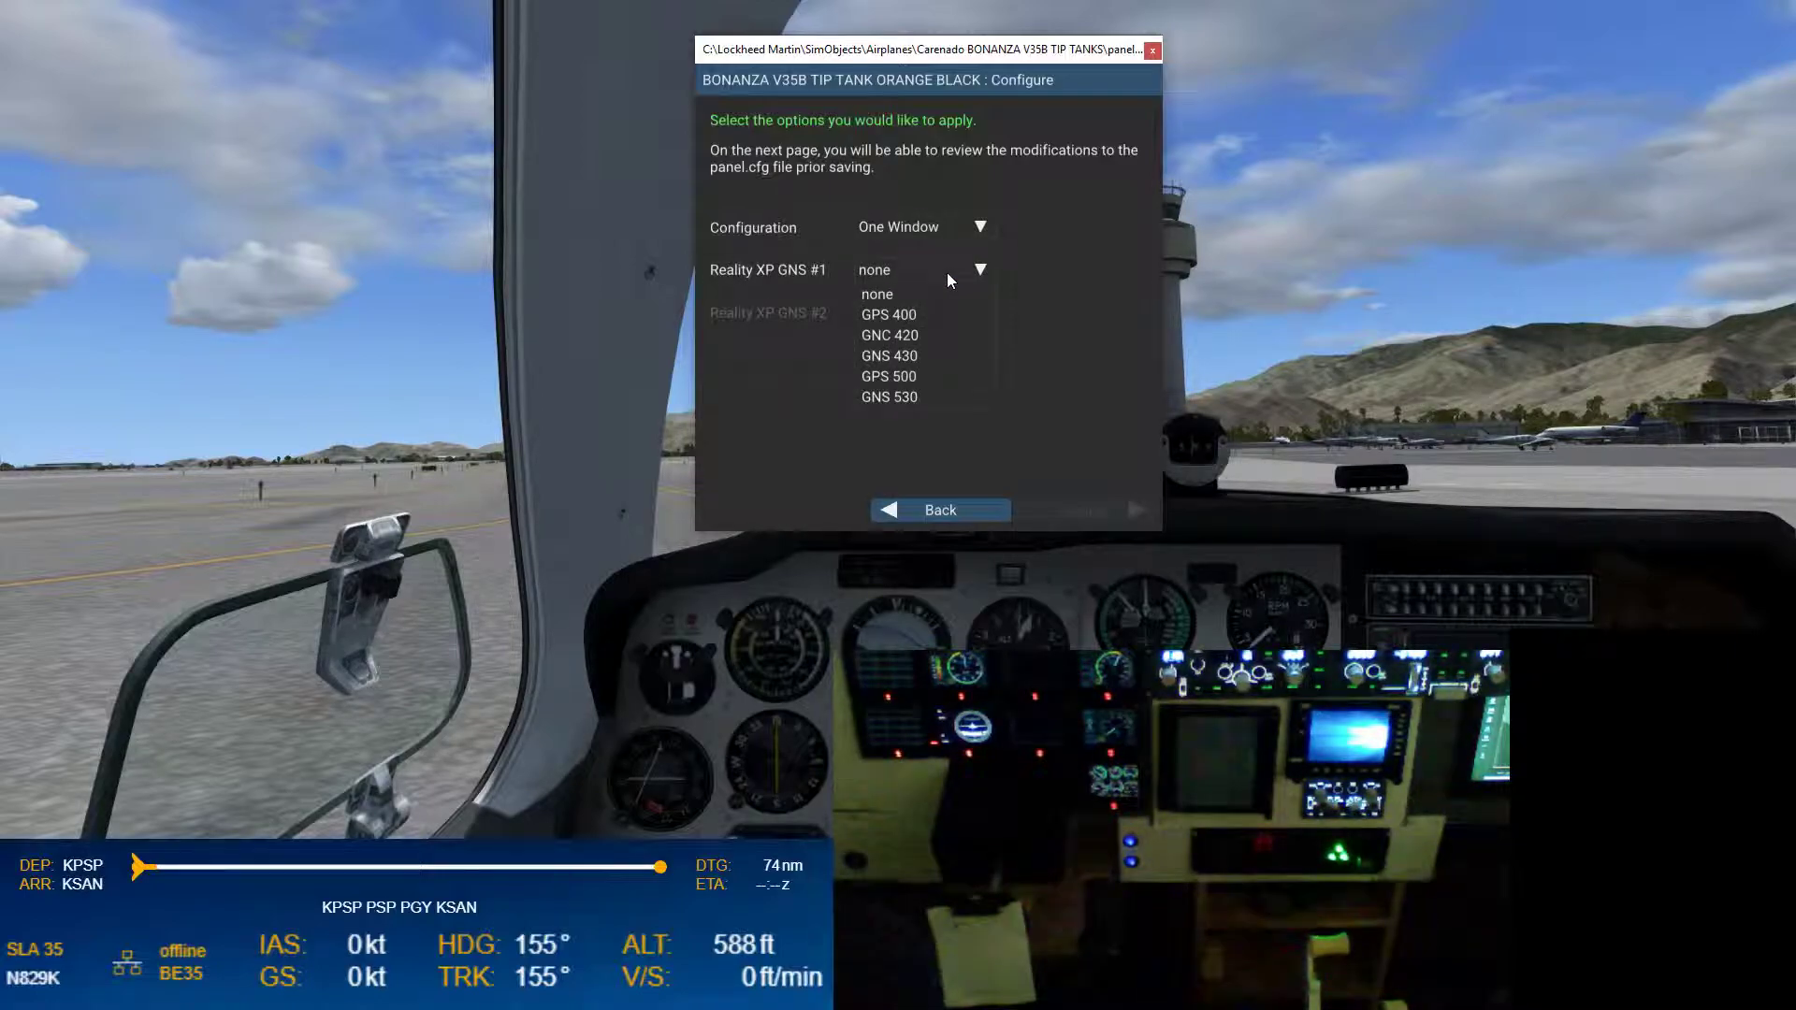
click(964, 396)
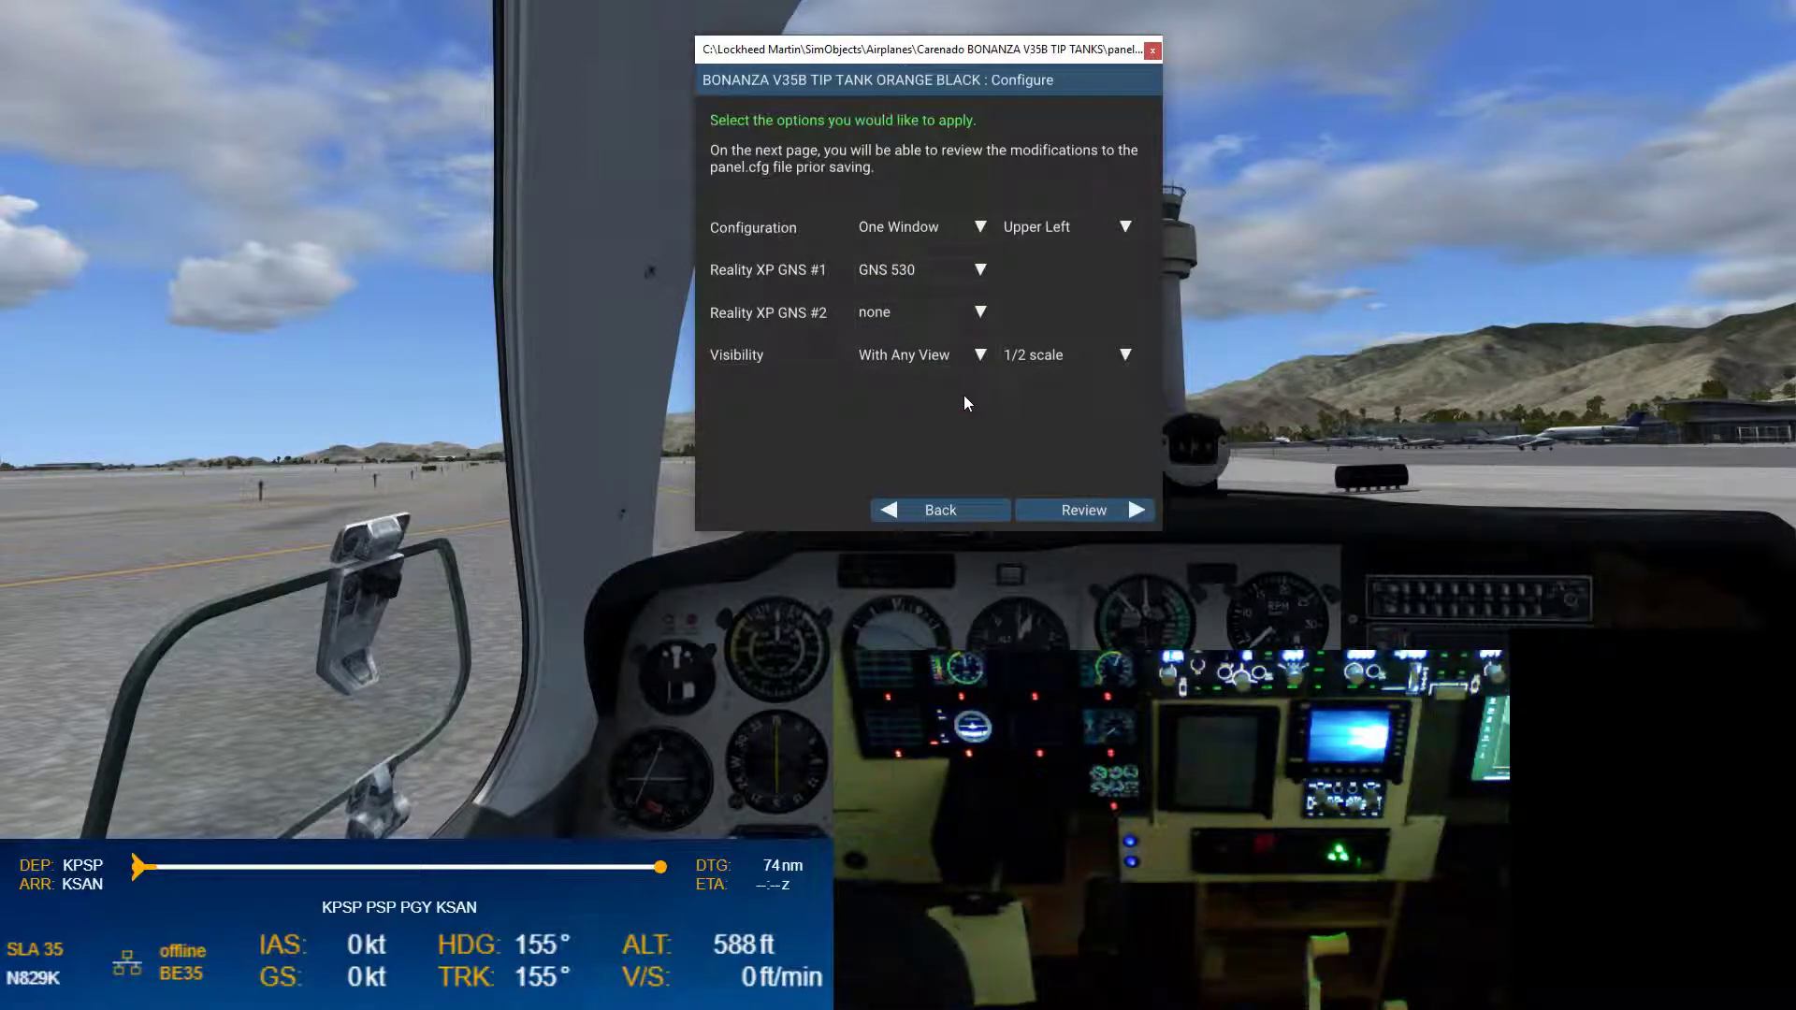
click(964, 271)
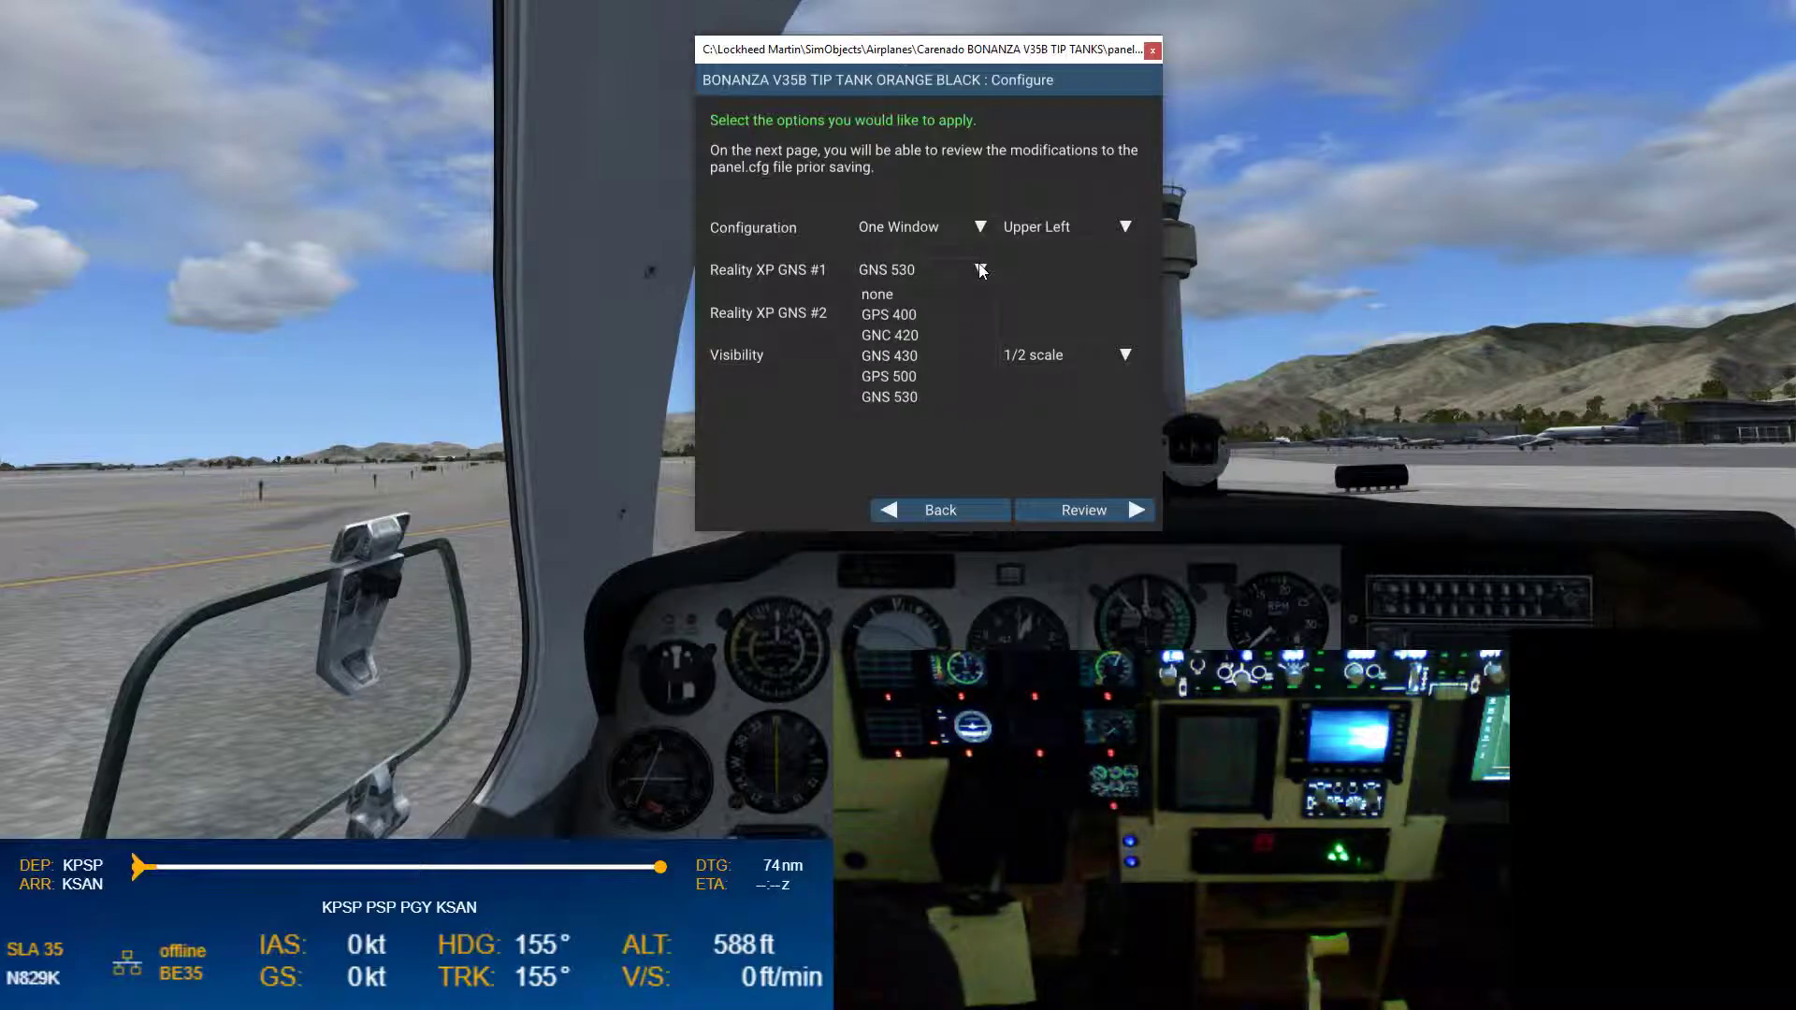
click(962, 398)
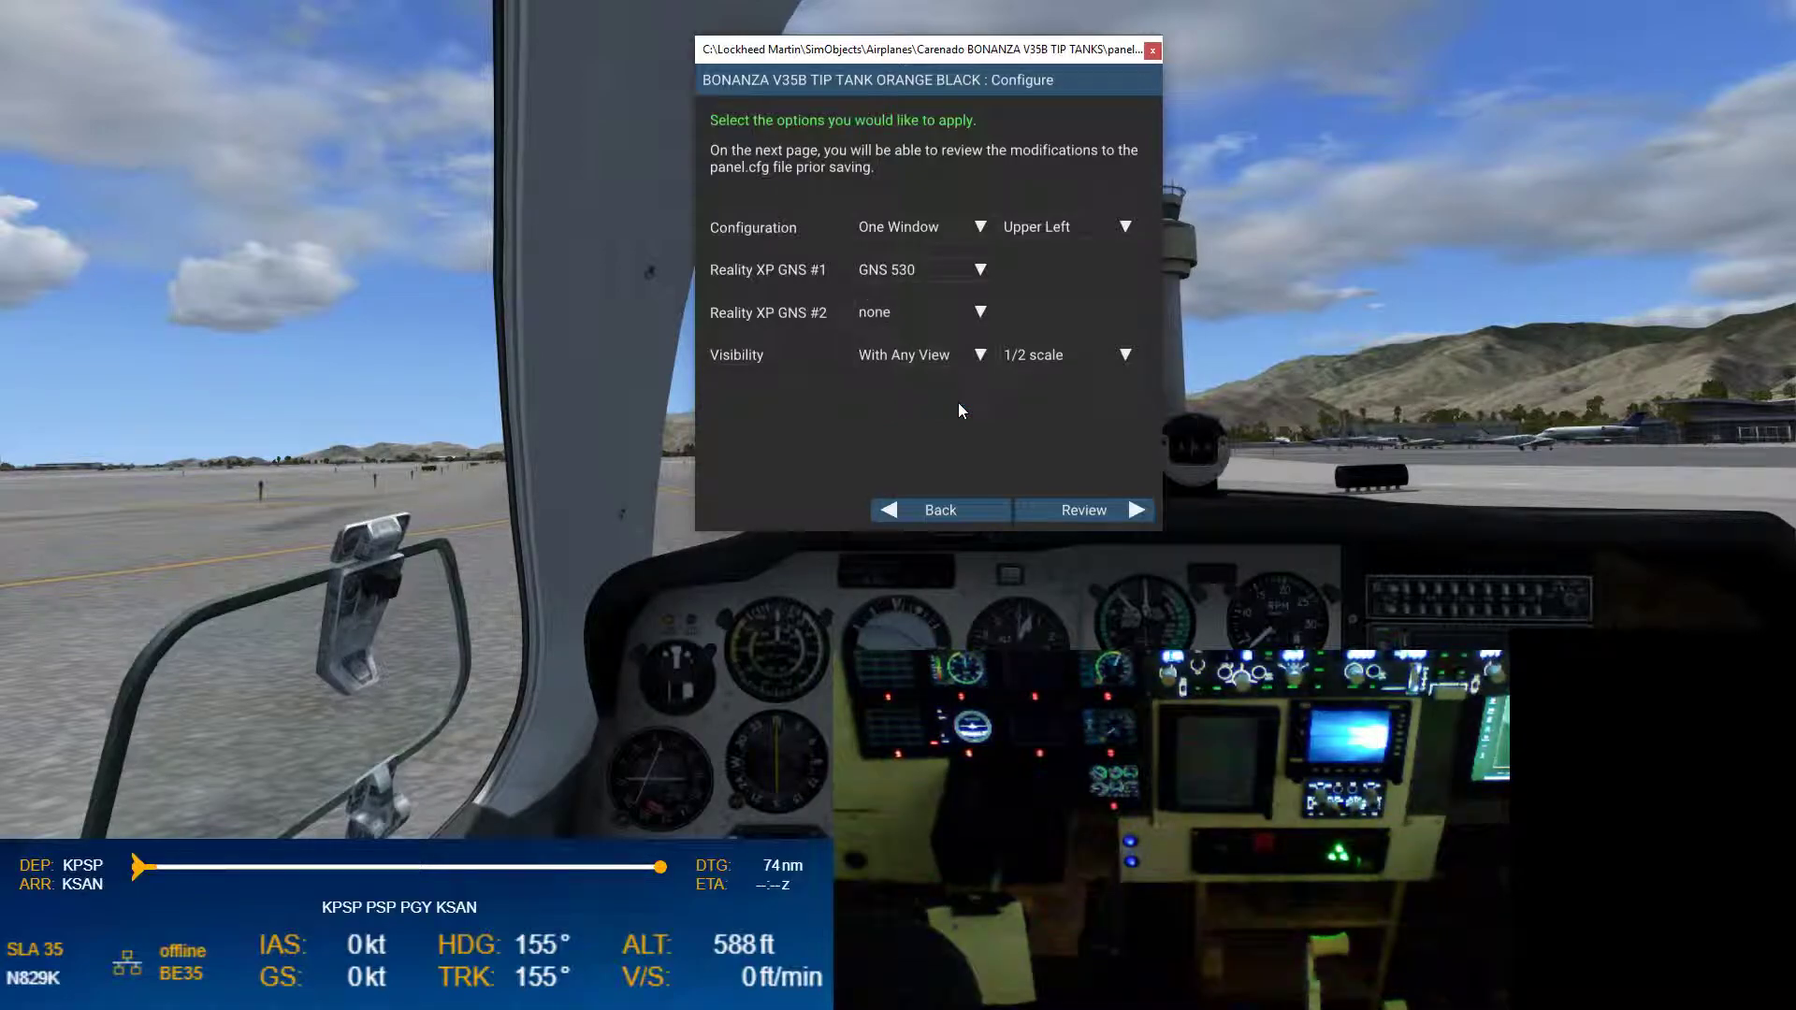
click(1051, 229)
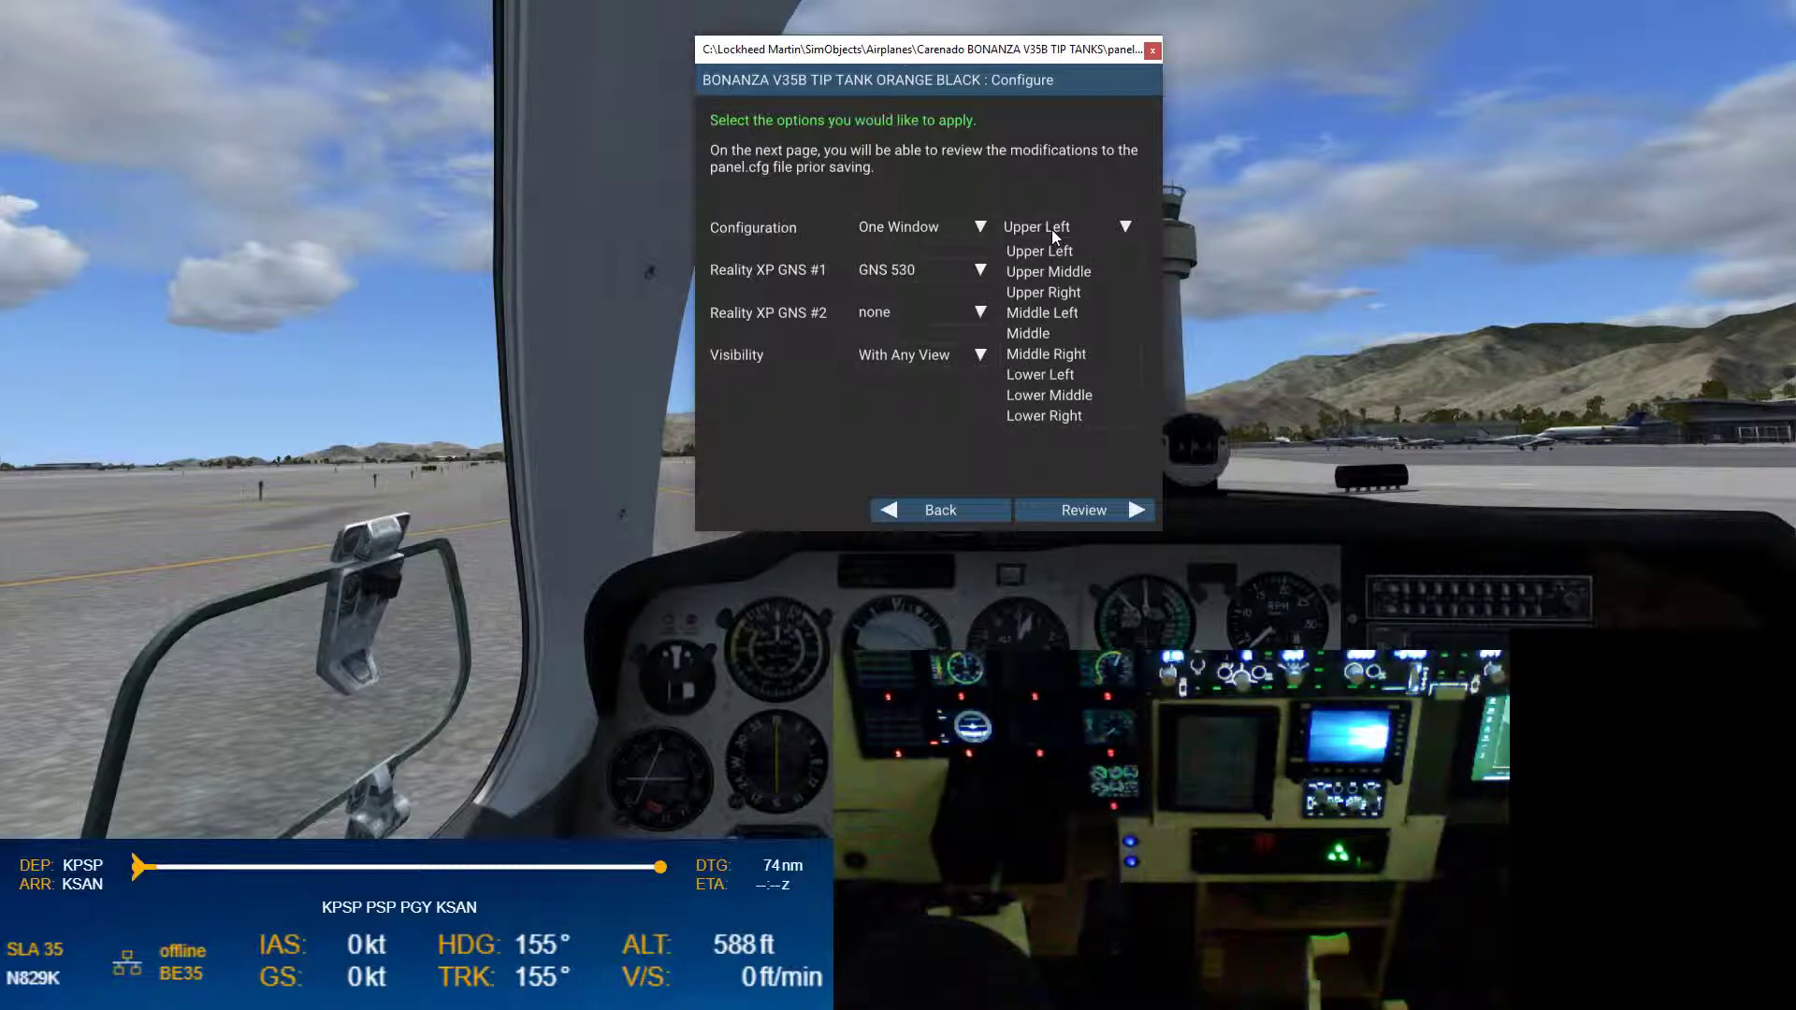
click(1089, 355)
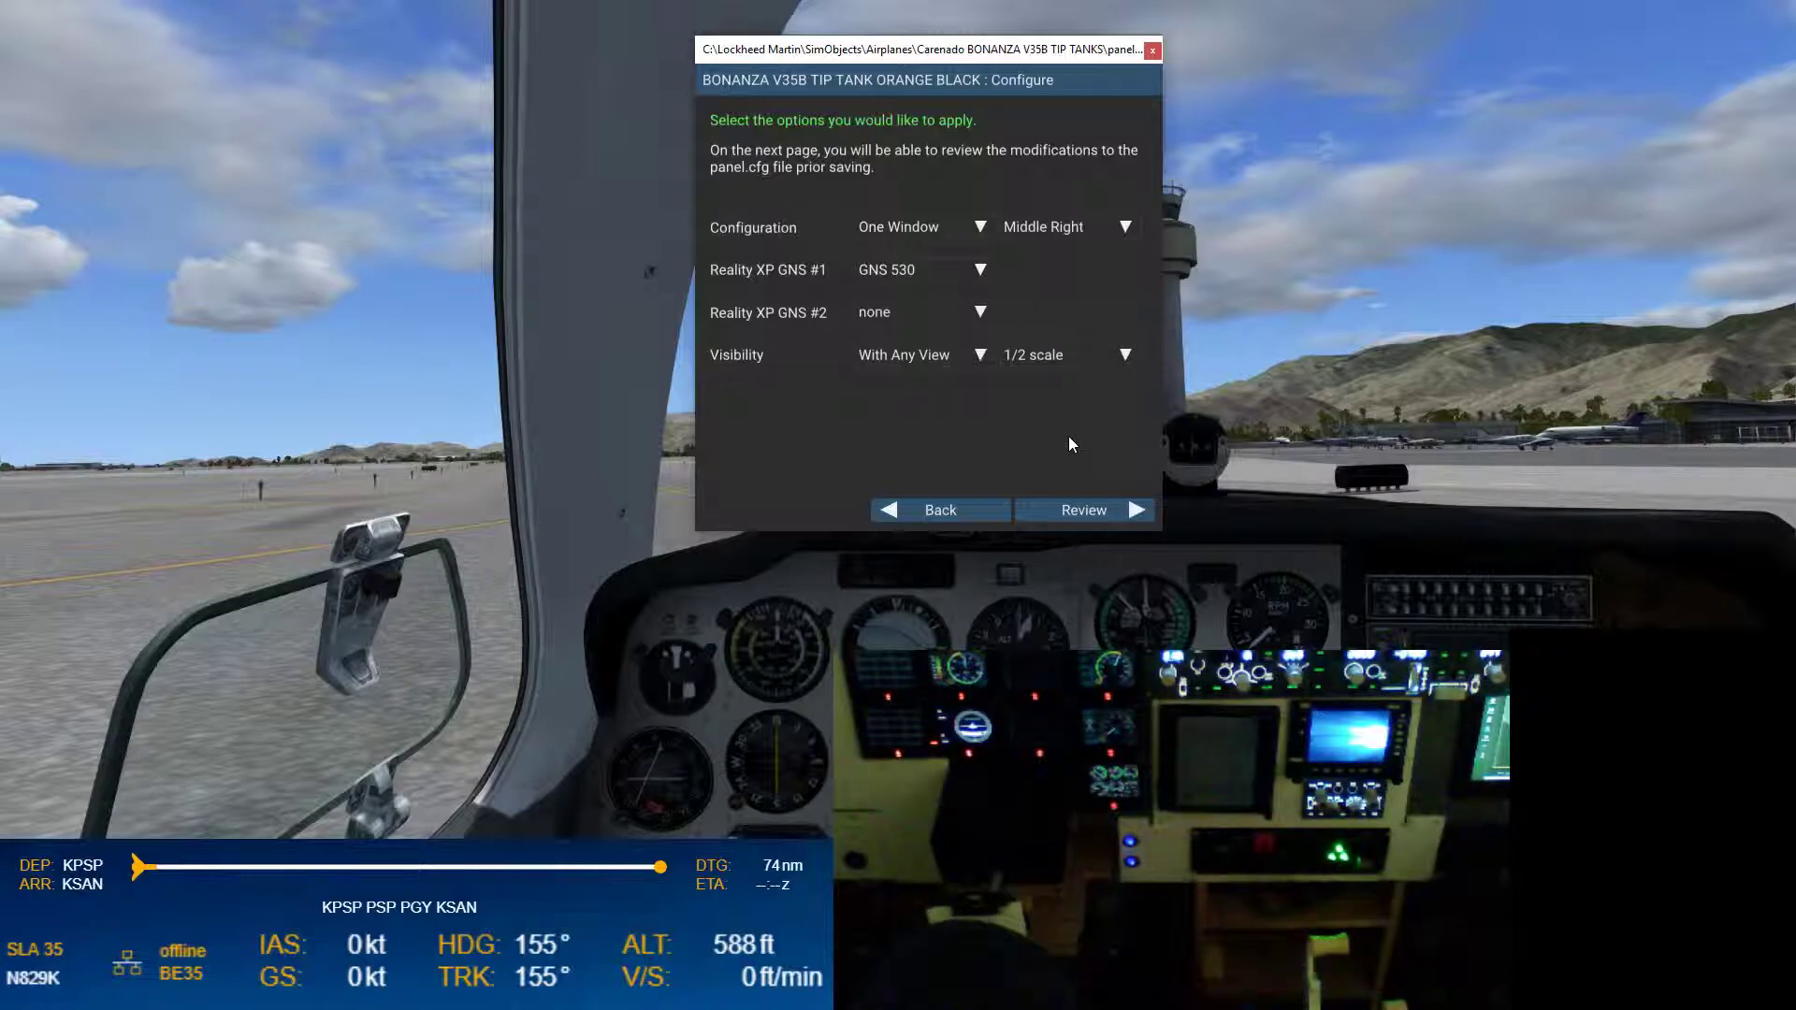
- Review the listed panel.cfg changes and accept them to save the GNS Unit 1 popup
click(1079, 510)
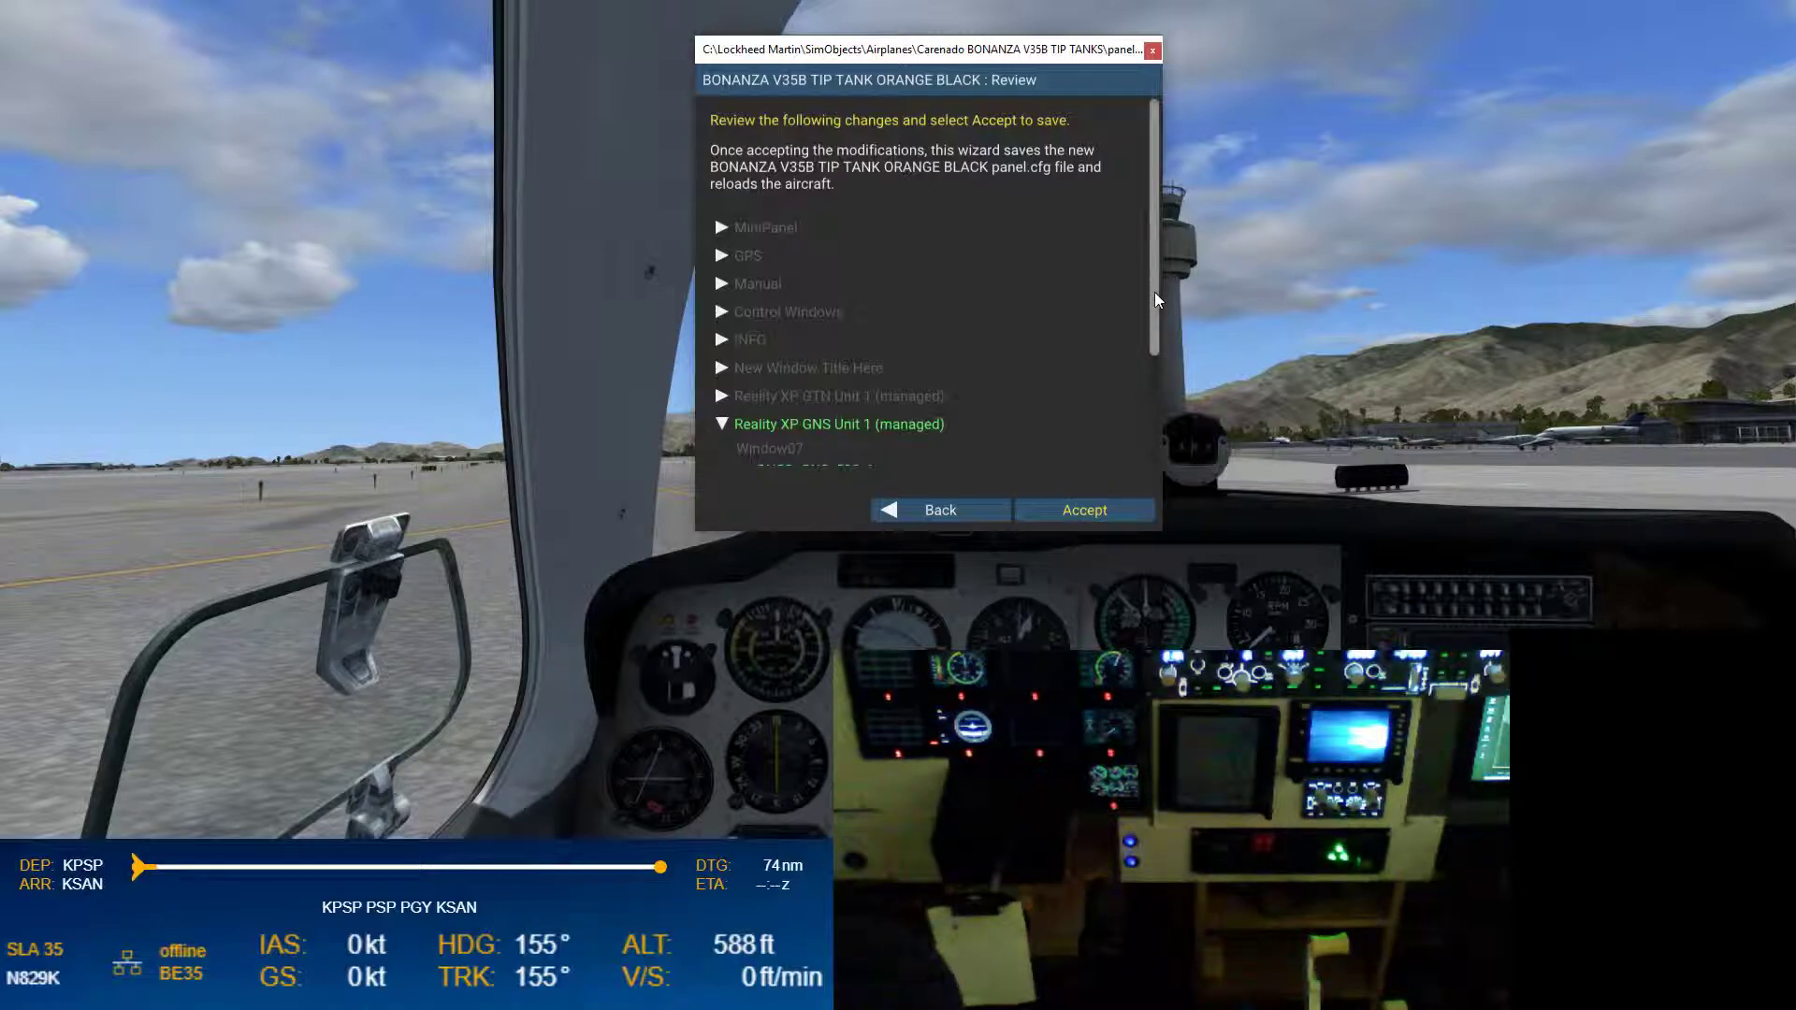
drag(1154, 296, 1162, 410)
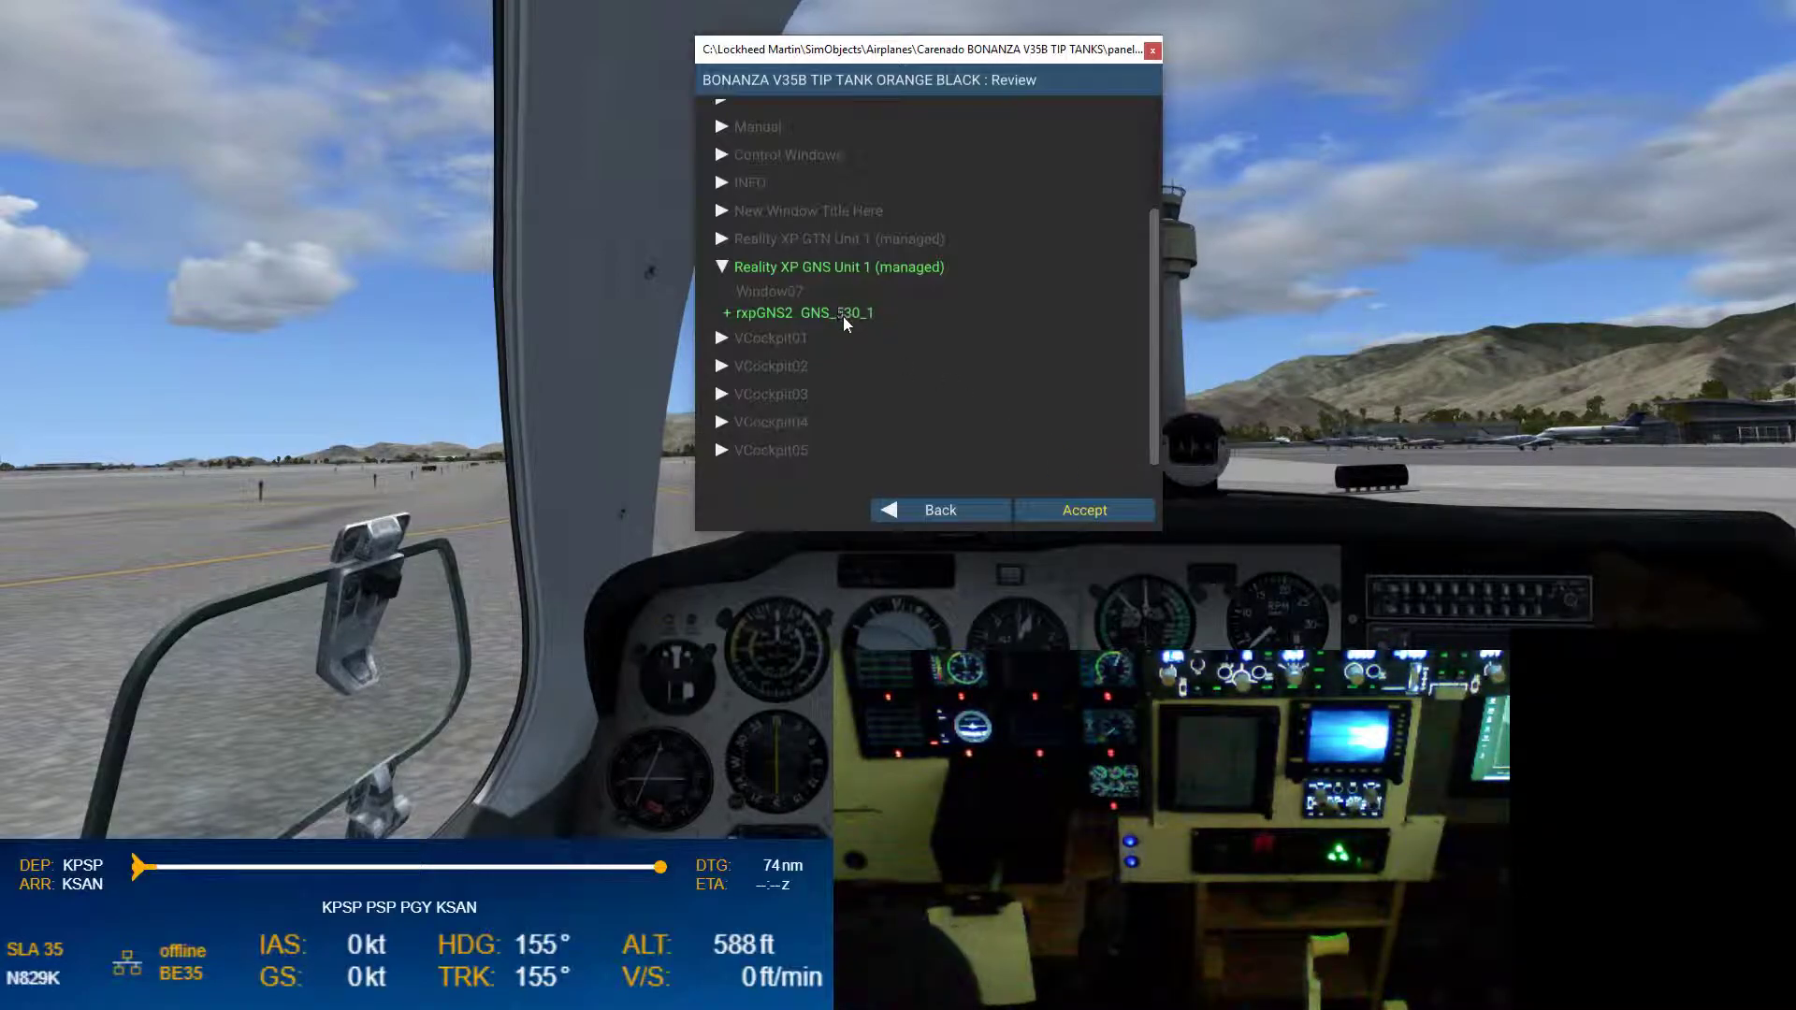
click(1096, 512)
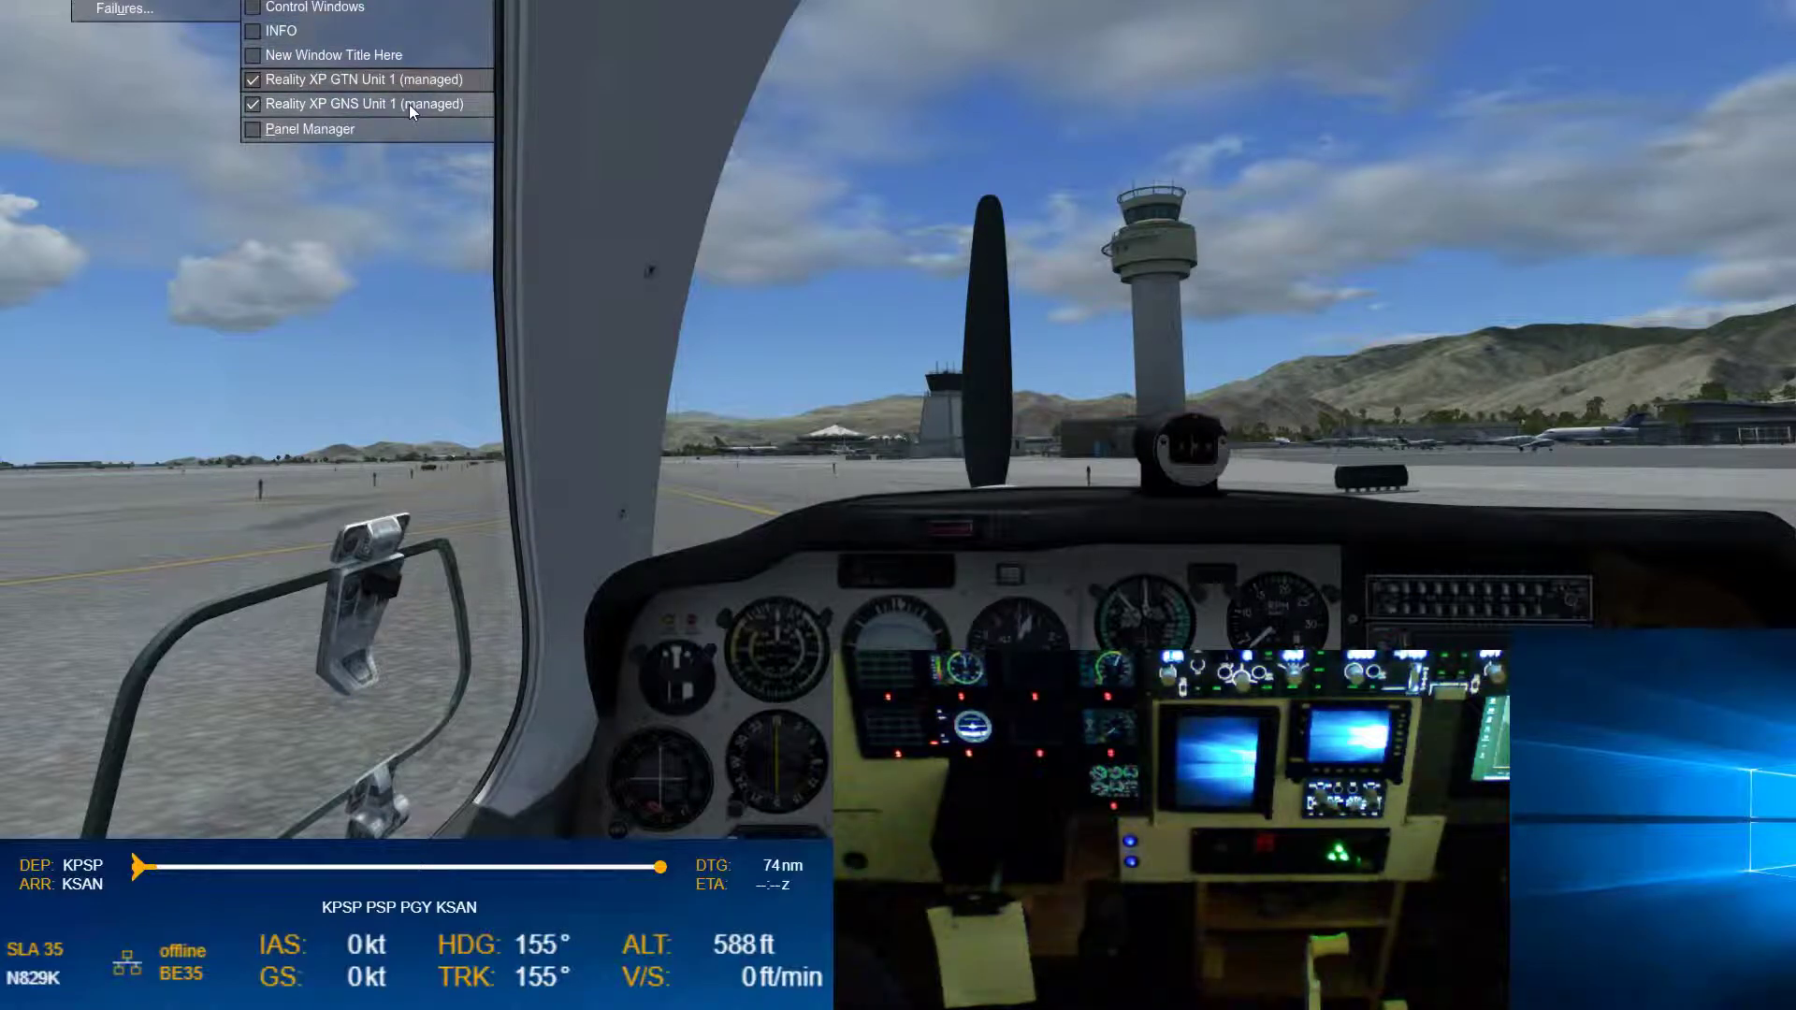
- Enable the Reality XP GNS Unit 1 popup window from the Instrument Panel views
click(771, 136)
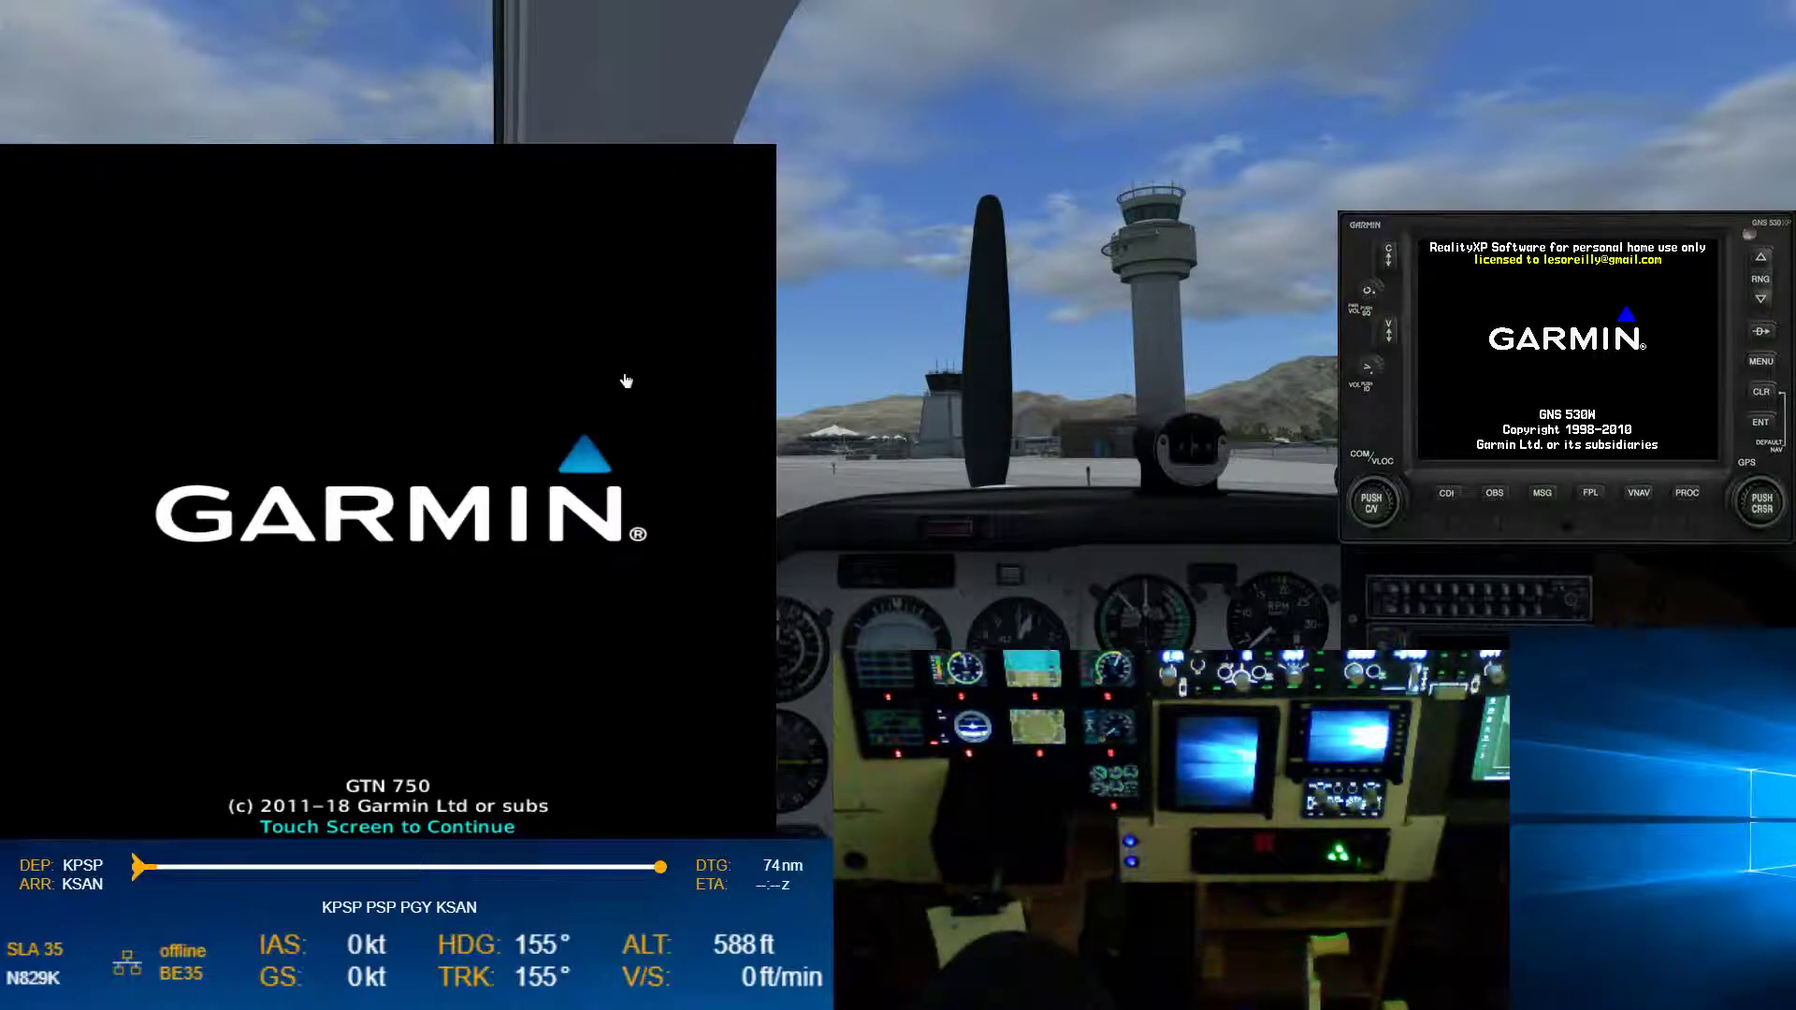
- Get past the GTN 750 splash screen, move the GNS 530 popup up-left, and open its settings
click(626, 380)
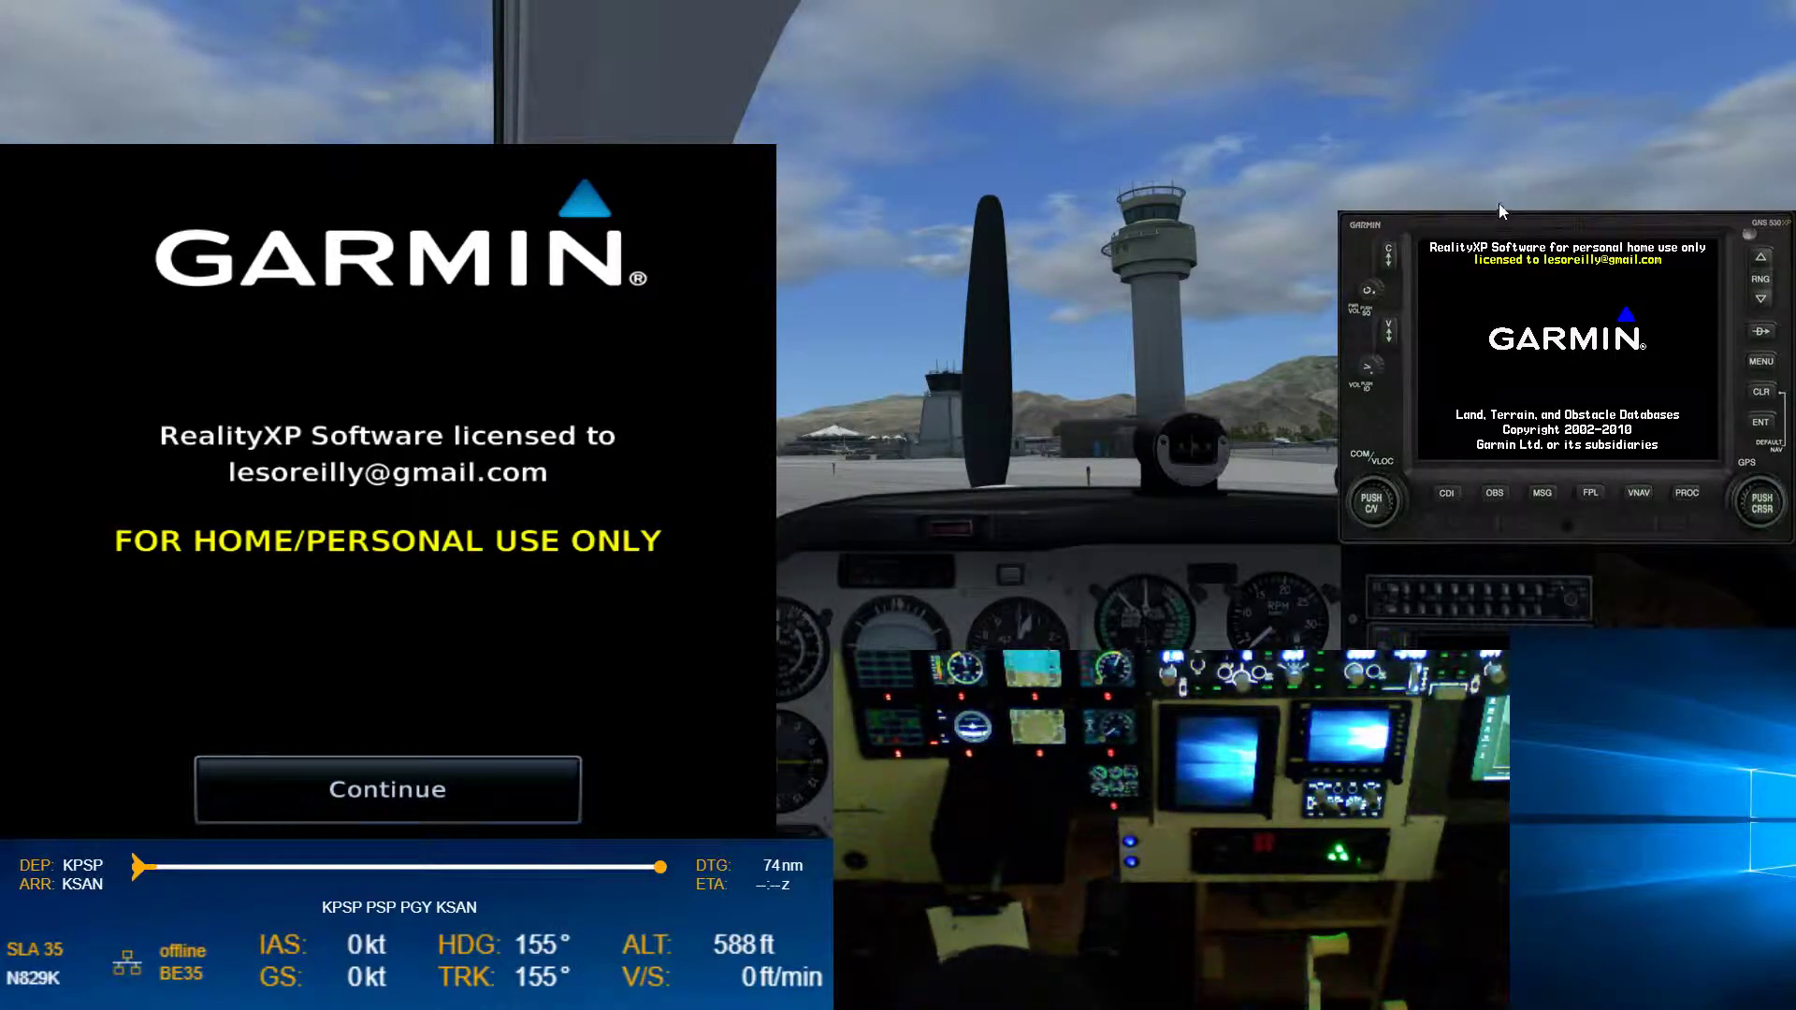
drag(1347, 221, 1177, 165)
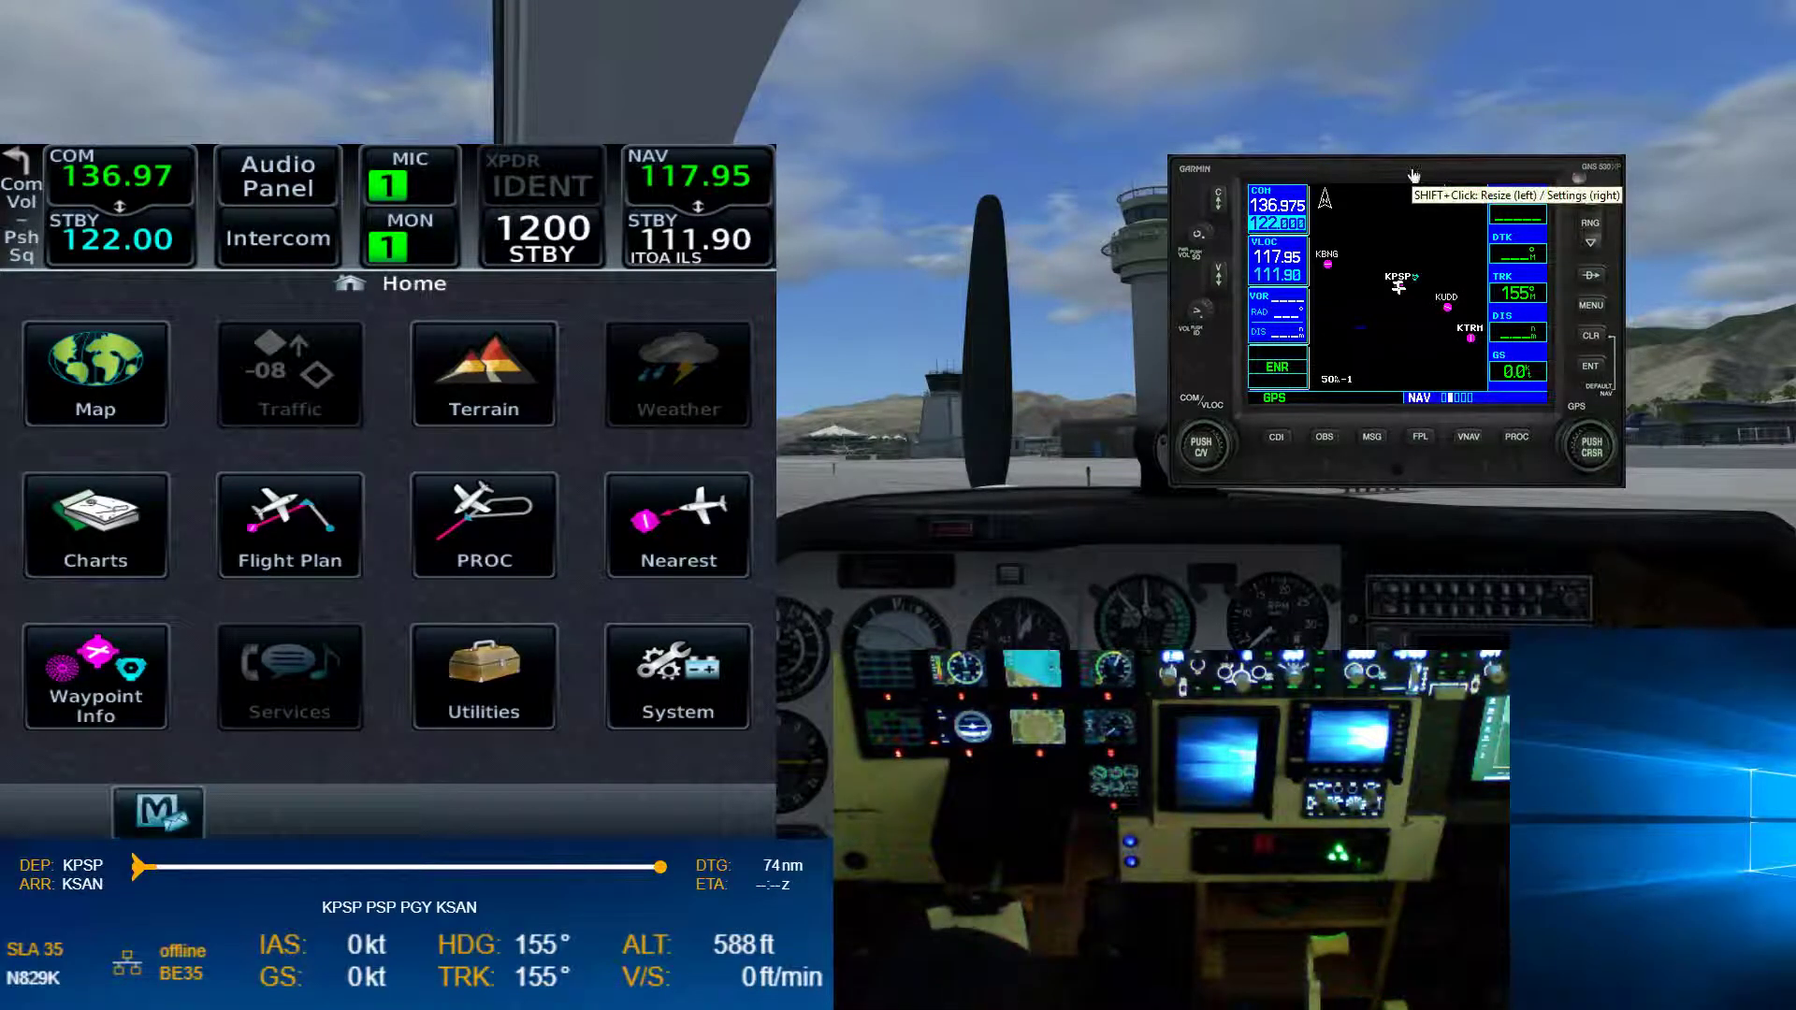
click(1412, 170)
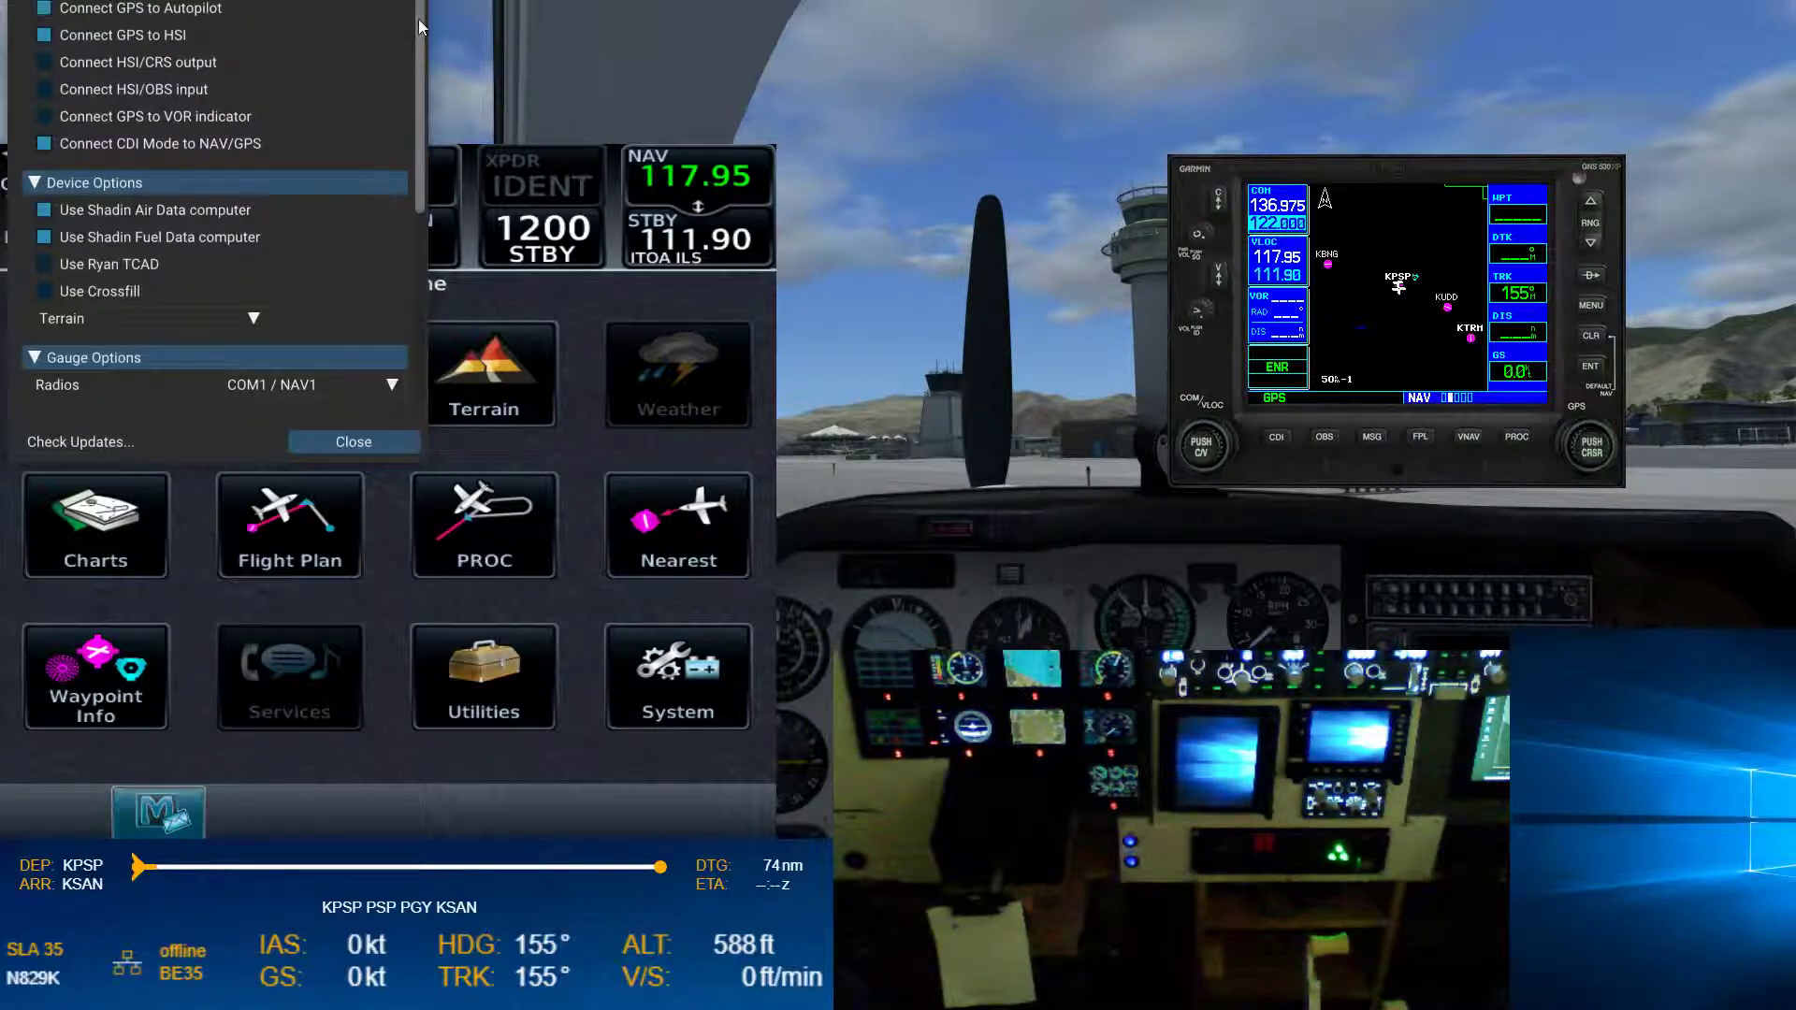
- Pair the unit with COM2 / NAV2 radios and set the VLOC source to NAV2
drag(418, 24, 396, 159)
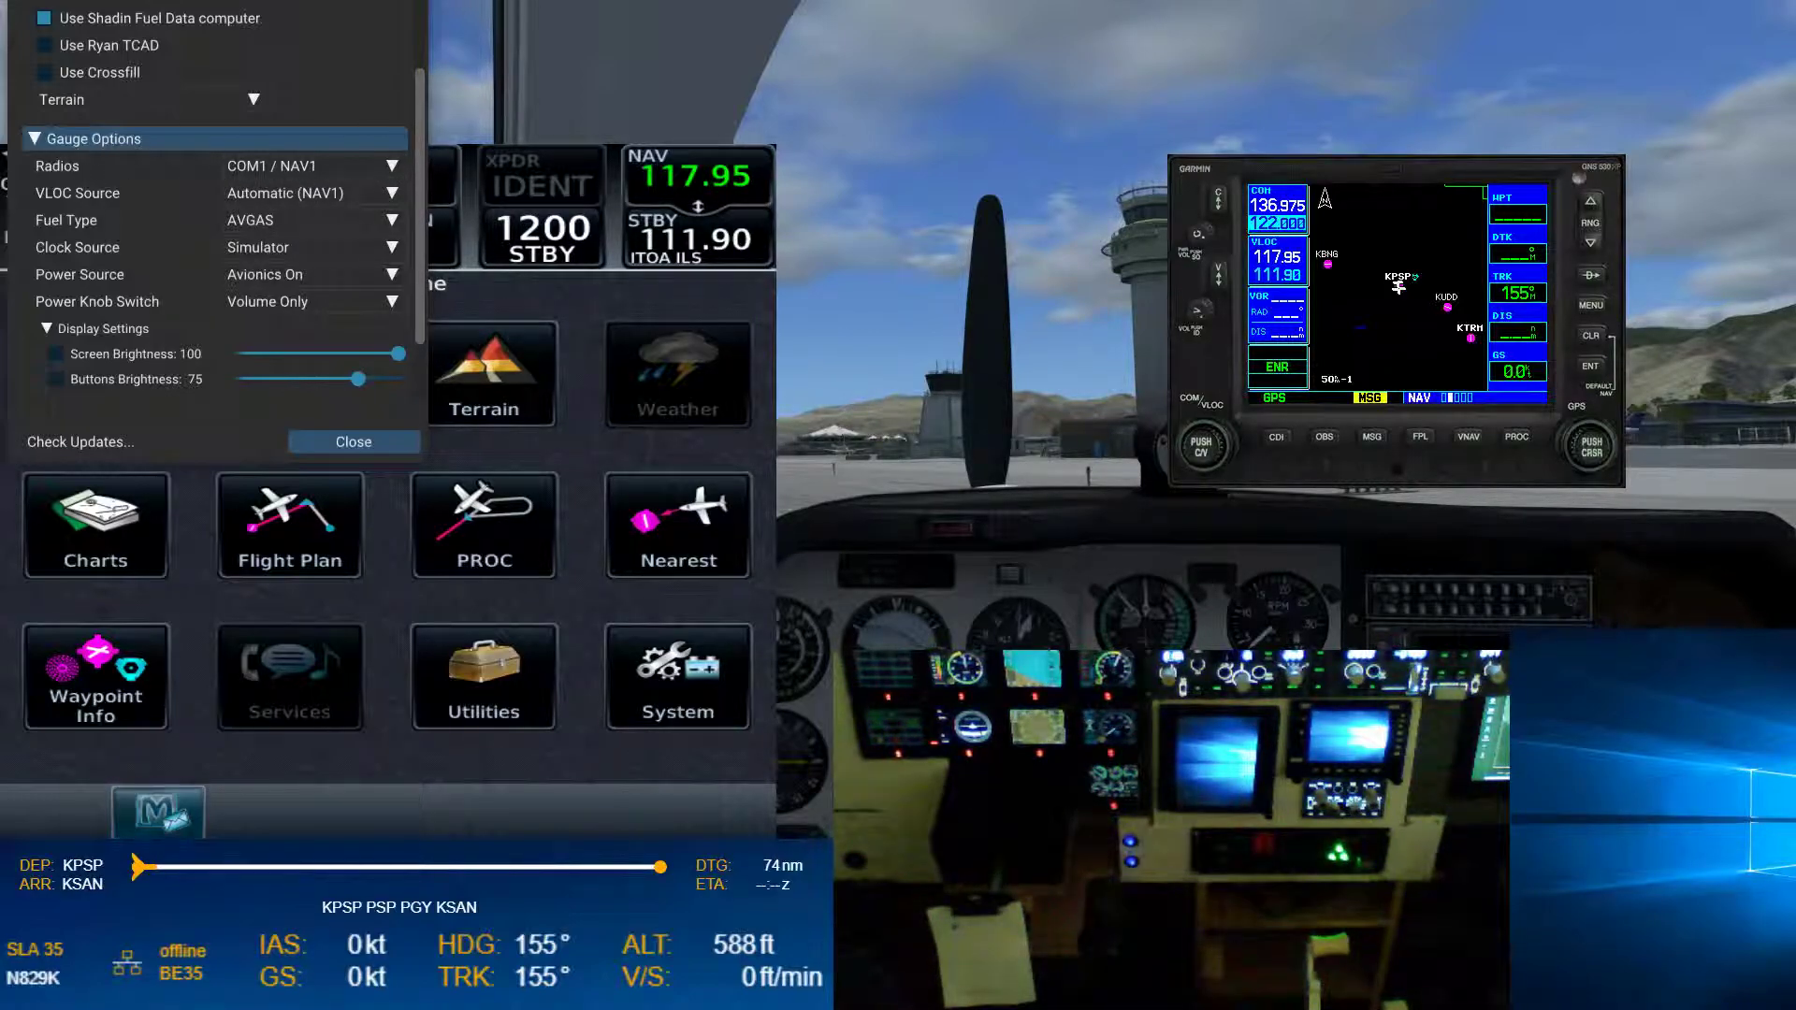
click(344, 170)
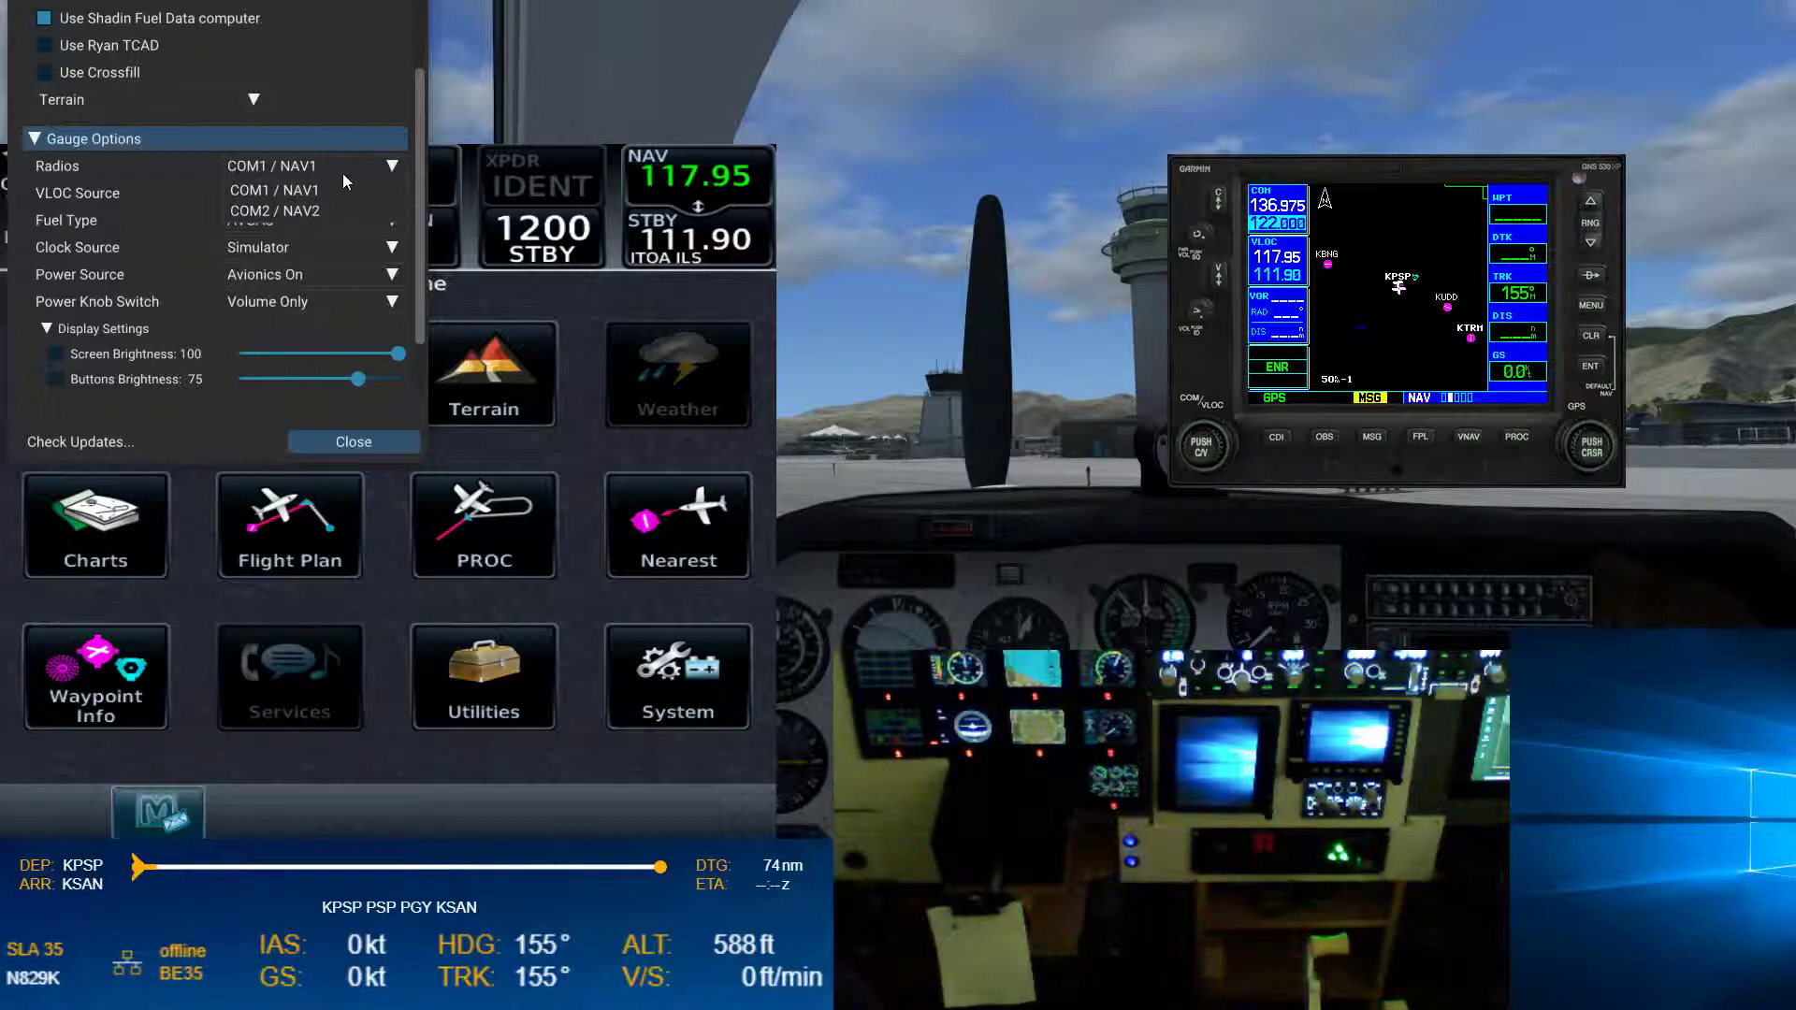
click(335, 211)
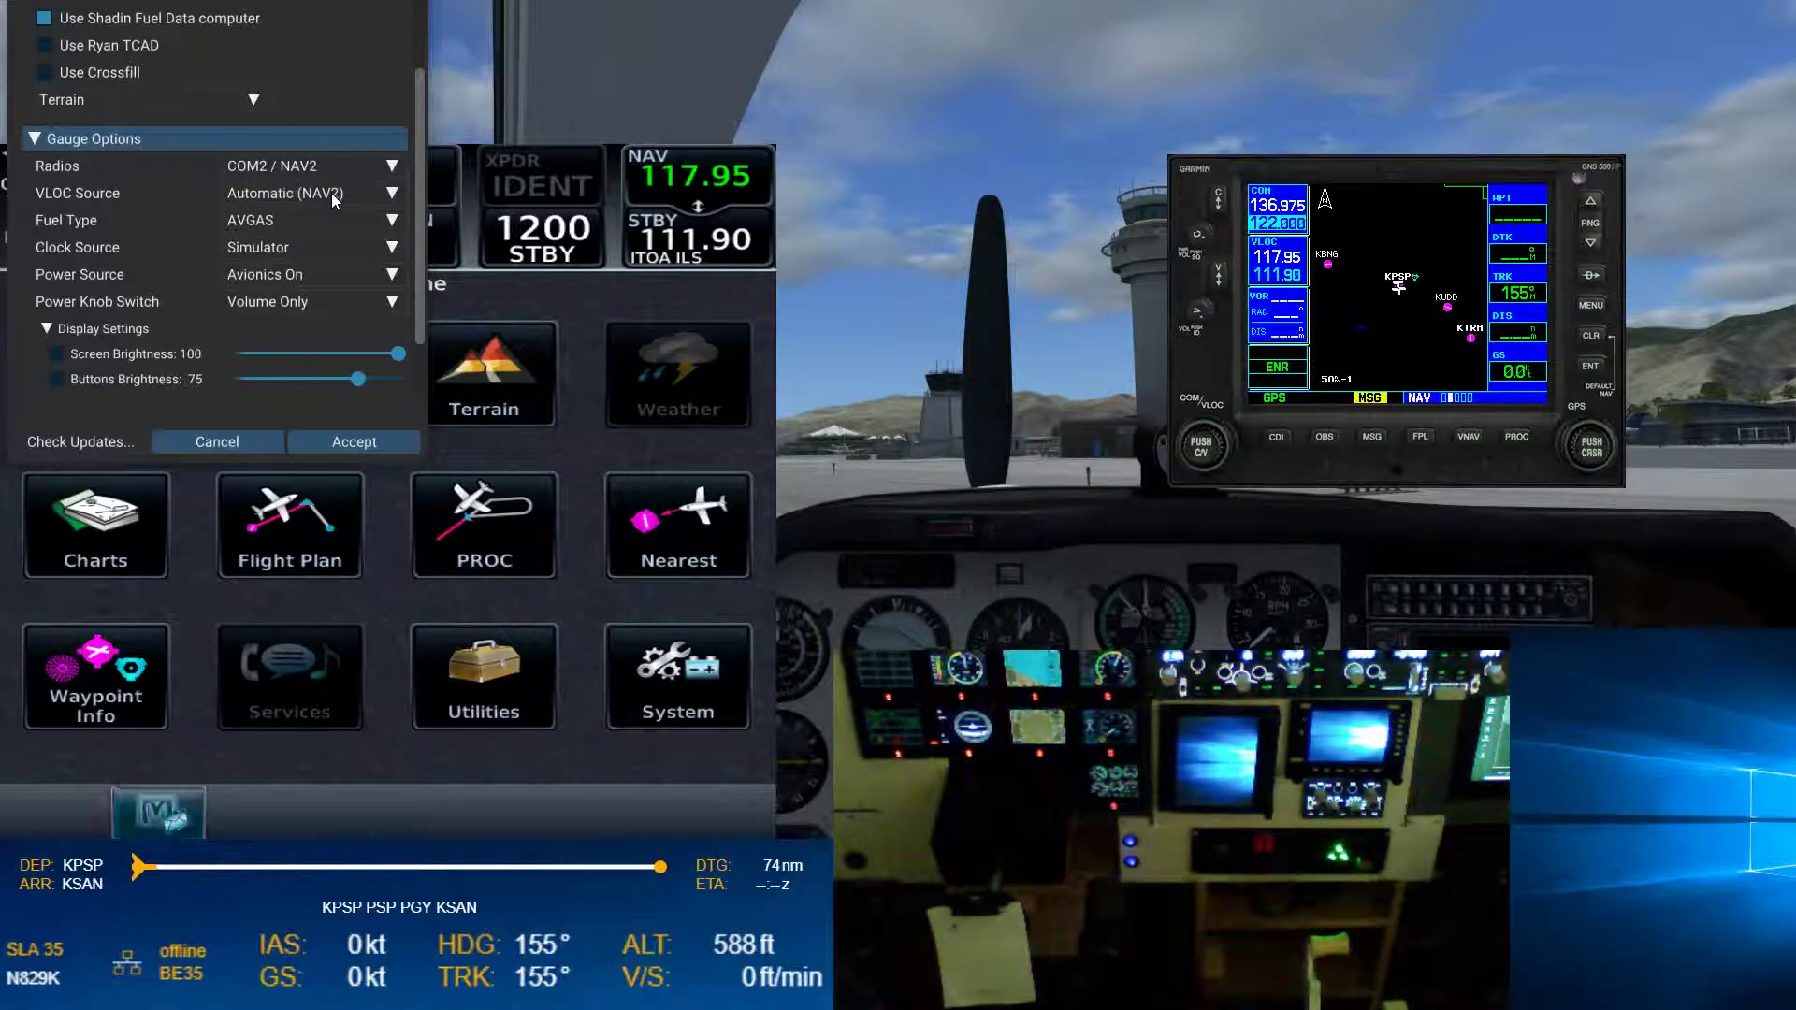
click(334, 196)
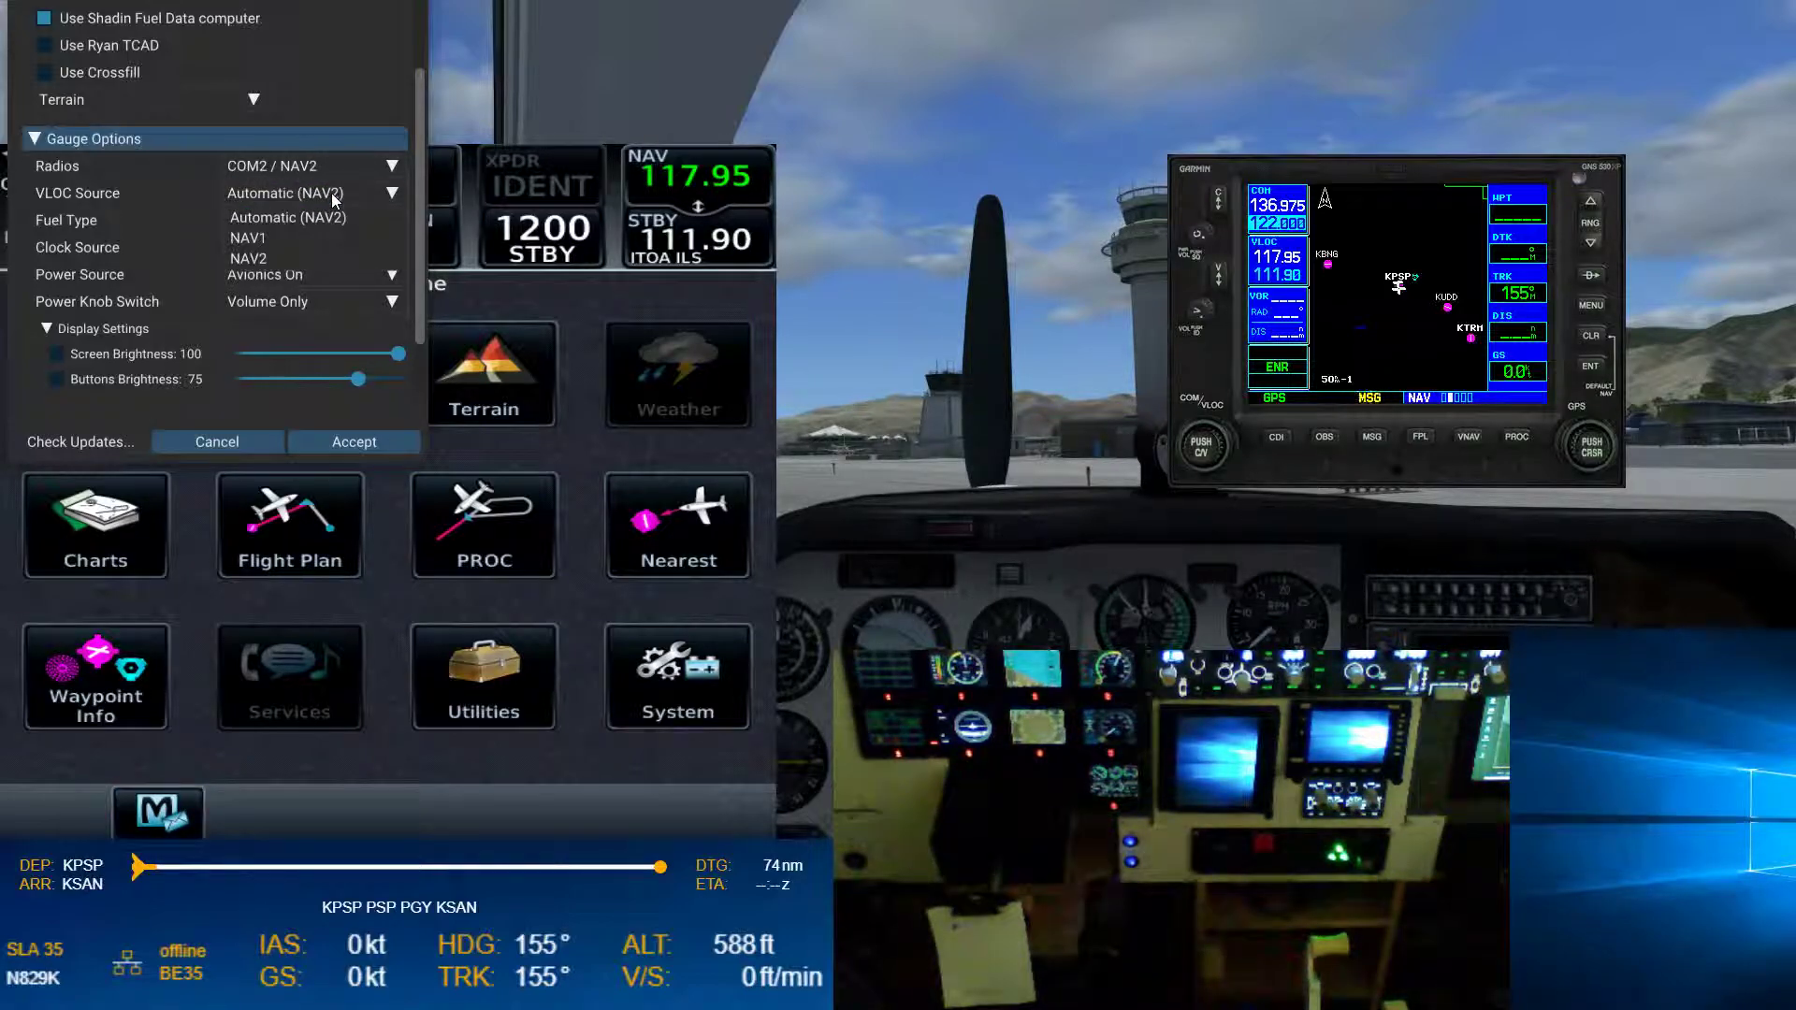
click(300, 258)
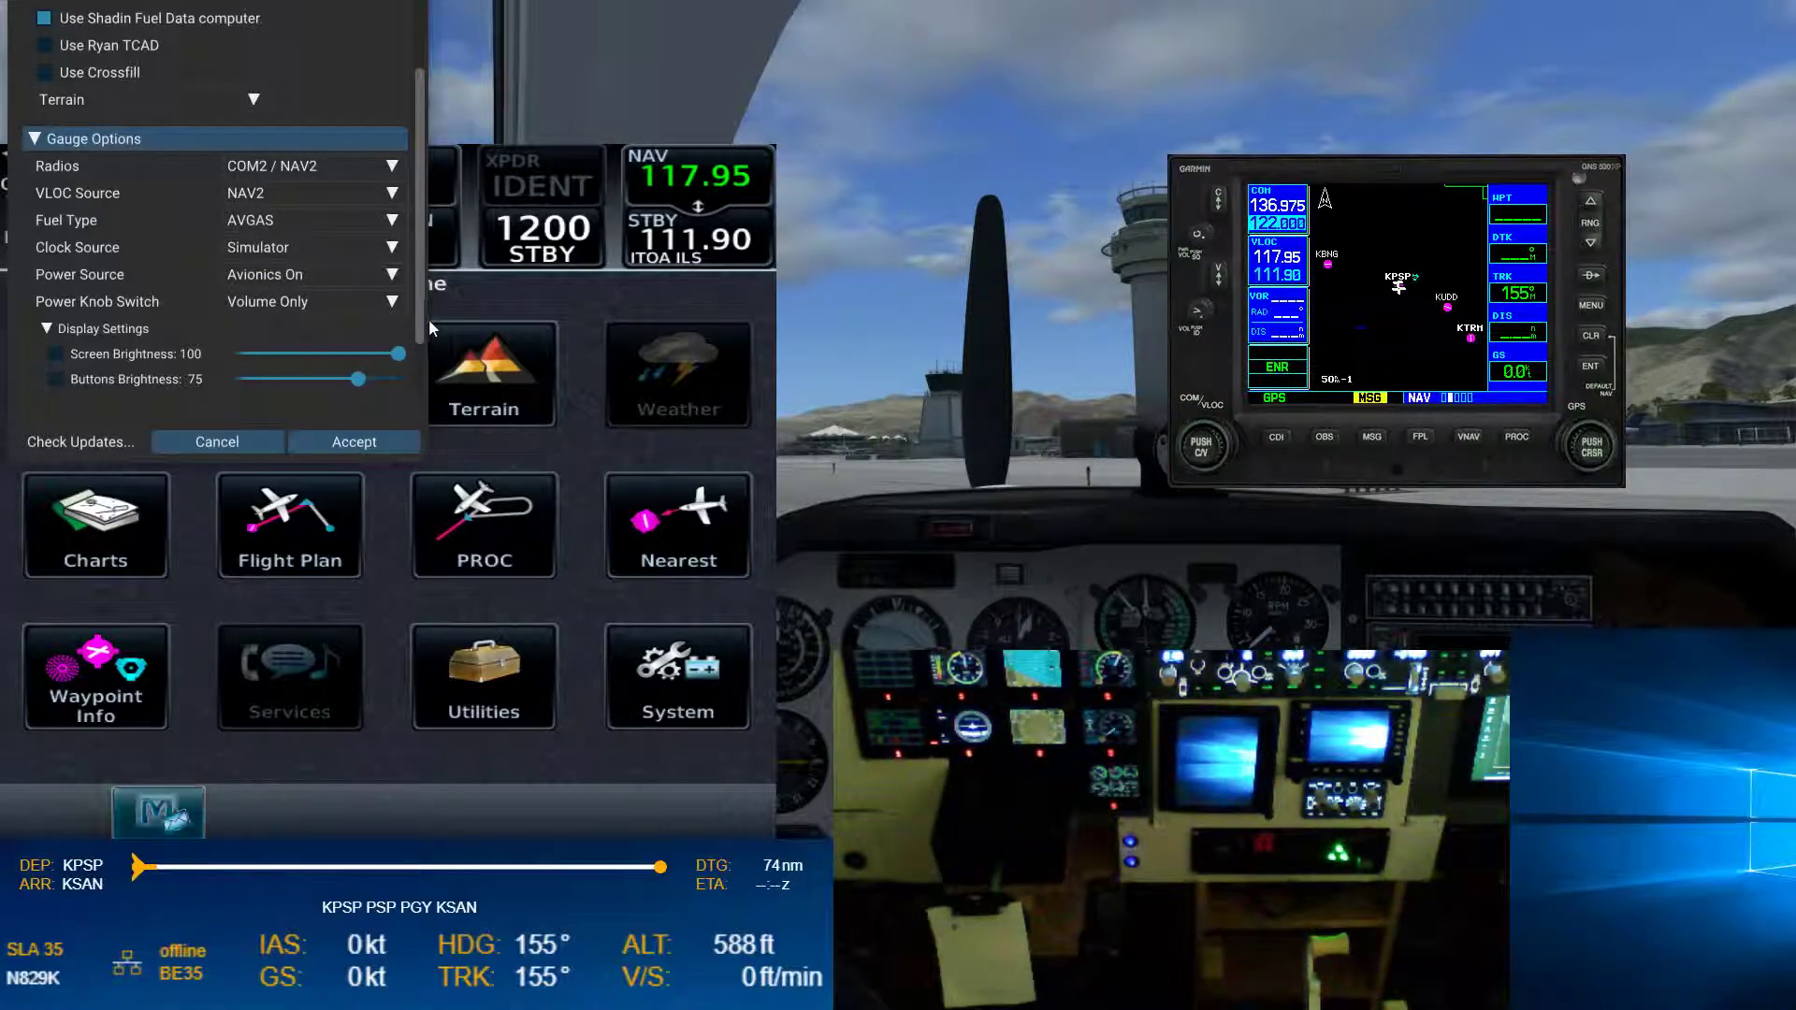
- Set the audio voice to Male, master volume to 59, and turn off With Window Focus
drag(417, 321, 421, 379)
click(41, 317)
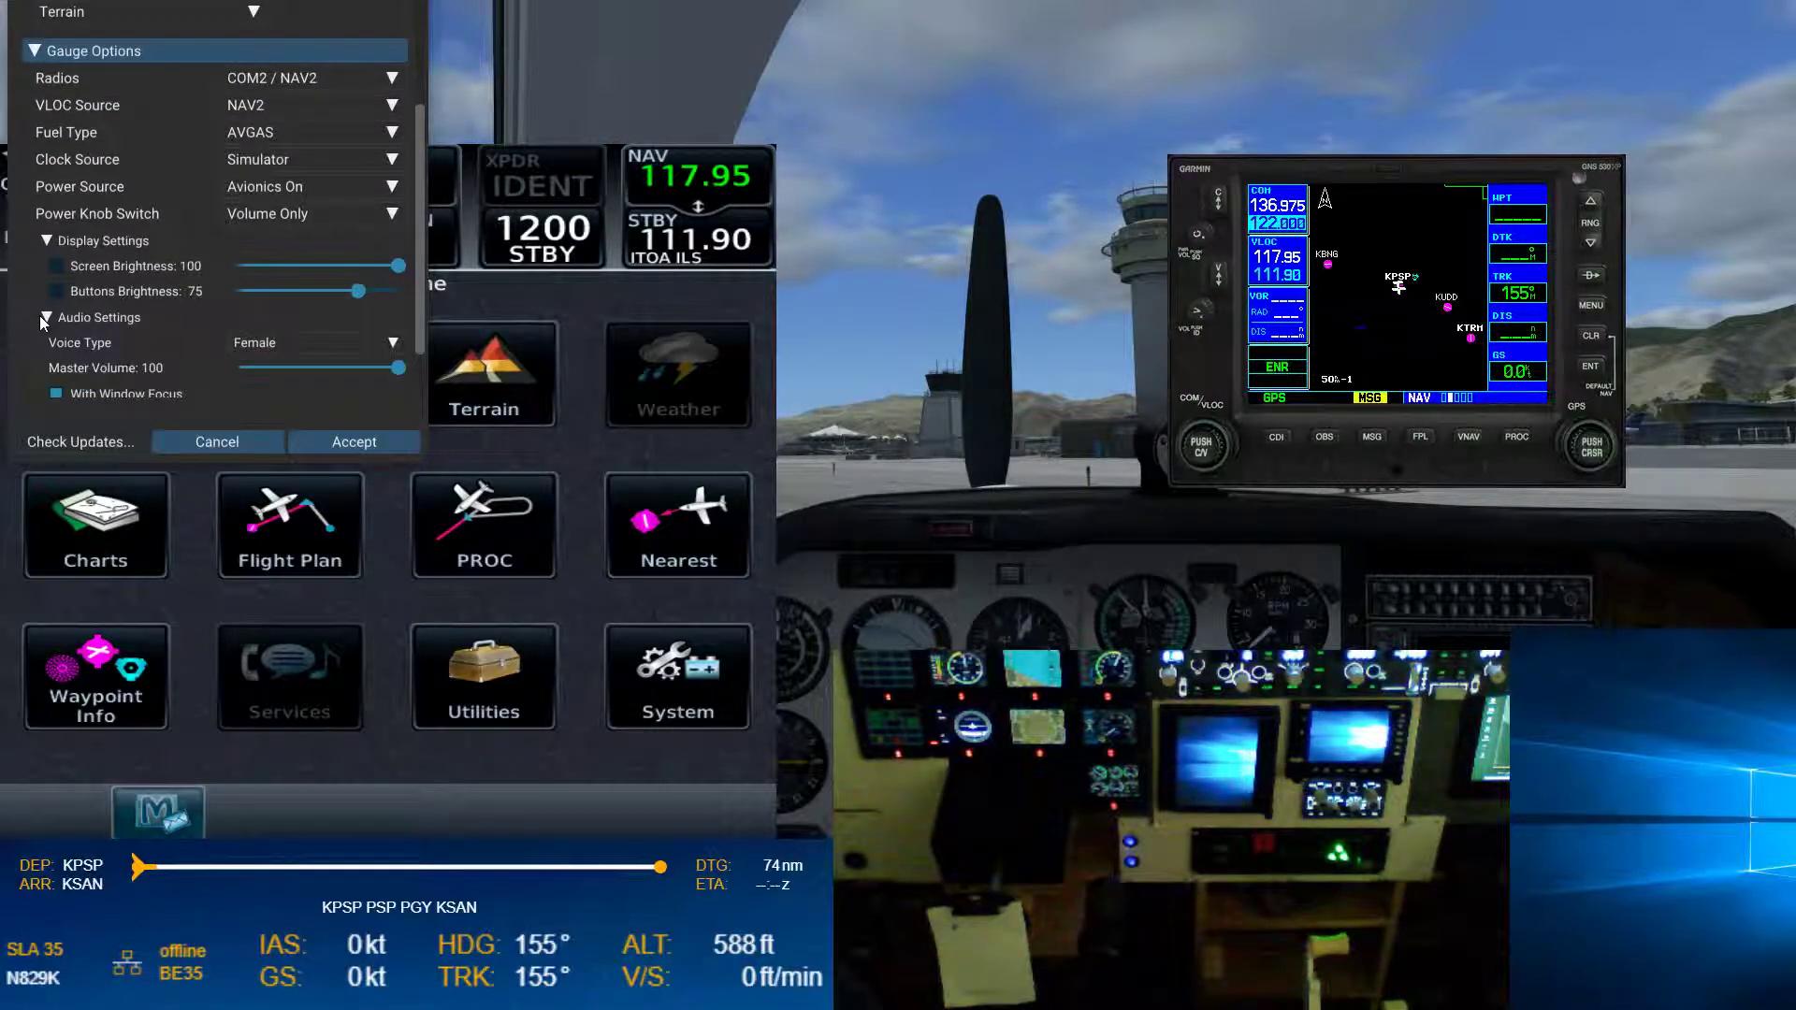
click(273, 345)
click(273, 361)
mouse_move(393, 370)
mouse_down()
mouse_move(340, 371)
mouse_move(412, 352)
mouse_move(413, 395)
mouse_up()
click(57, 319)
click(48, 345)
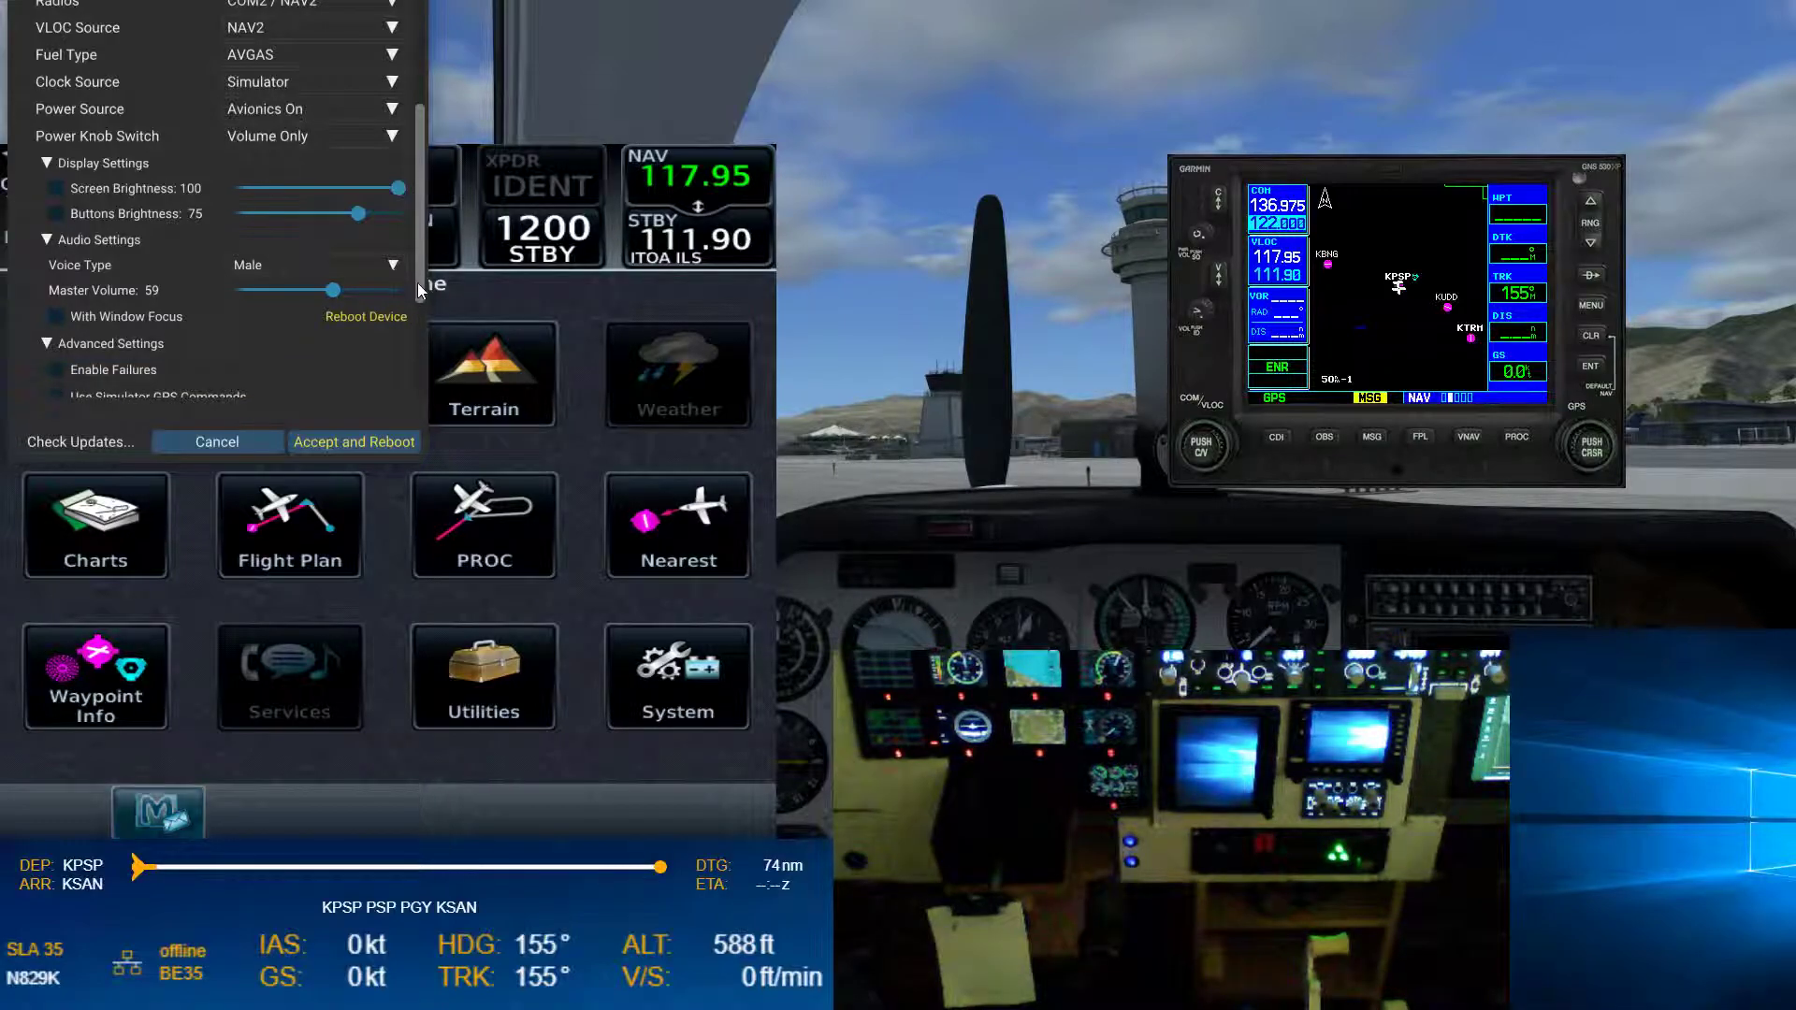
- Enable Use Simulator GPS Commands and expand the AFMS options
drag(417, 283, 447, 393)
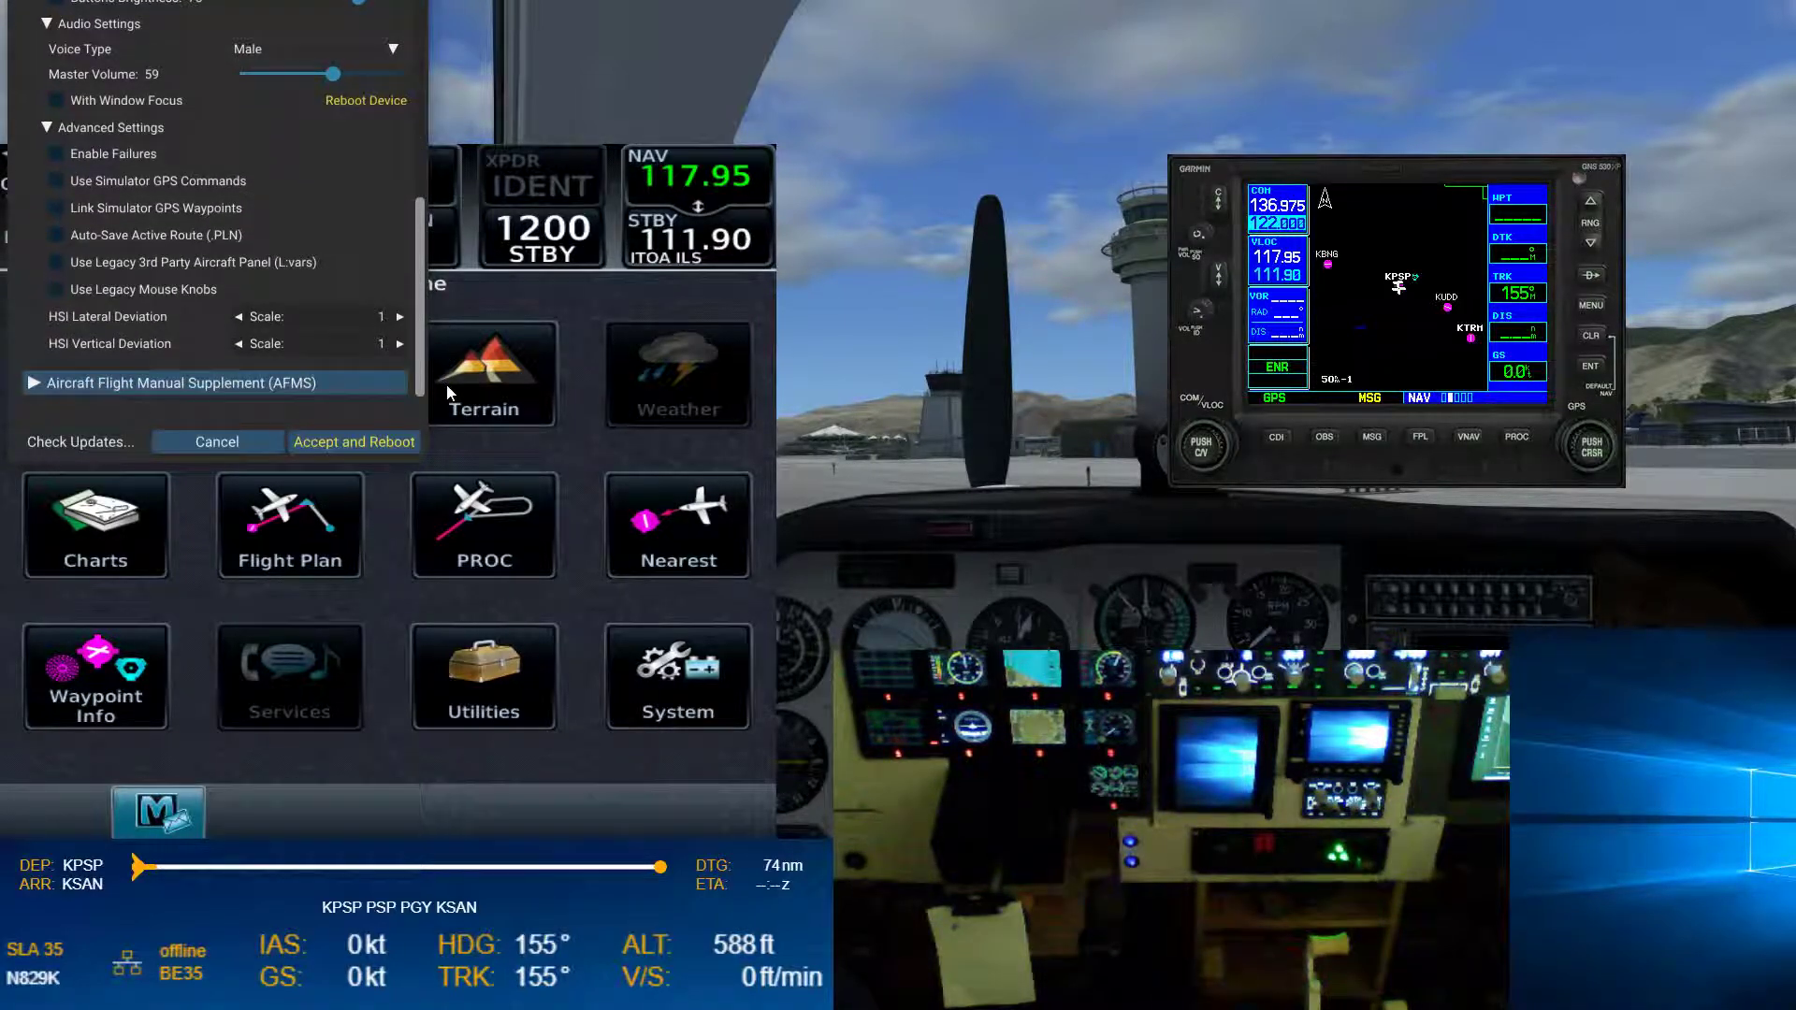
click(199, 182)
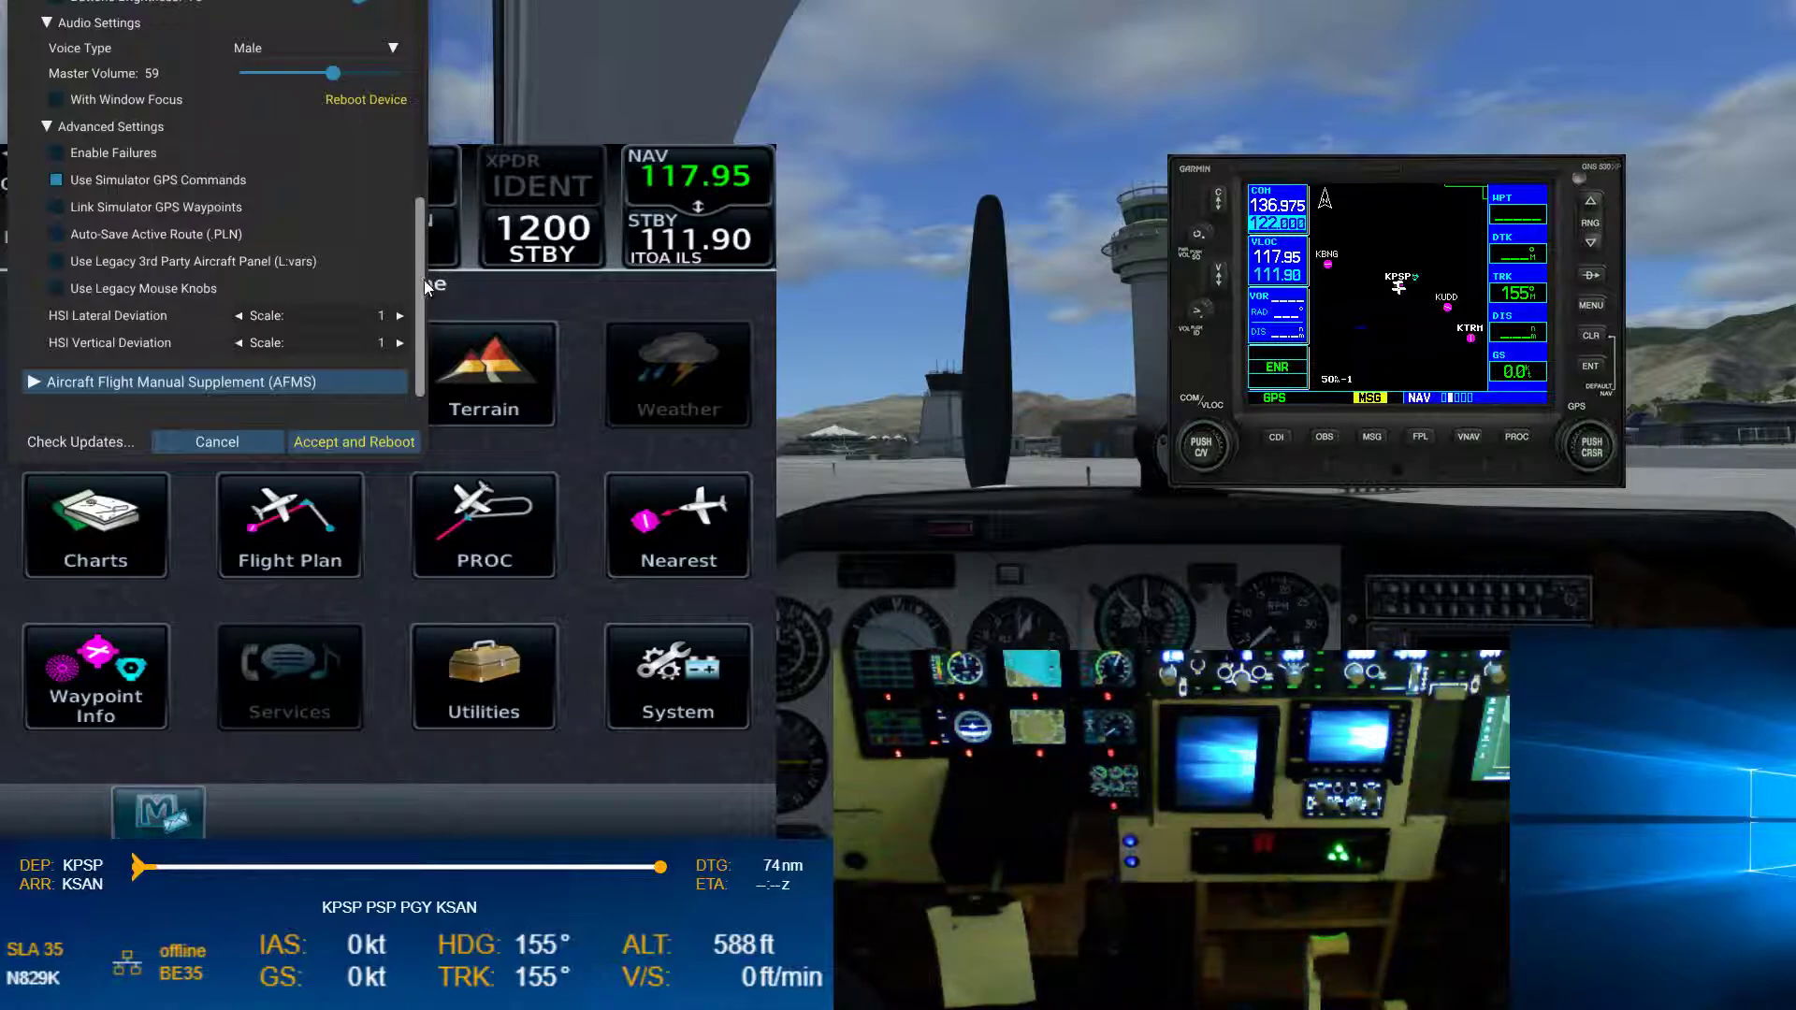
click(37, 383)
drag(421, 292, 430, 380)
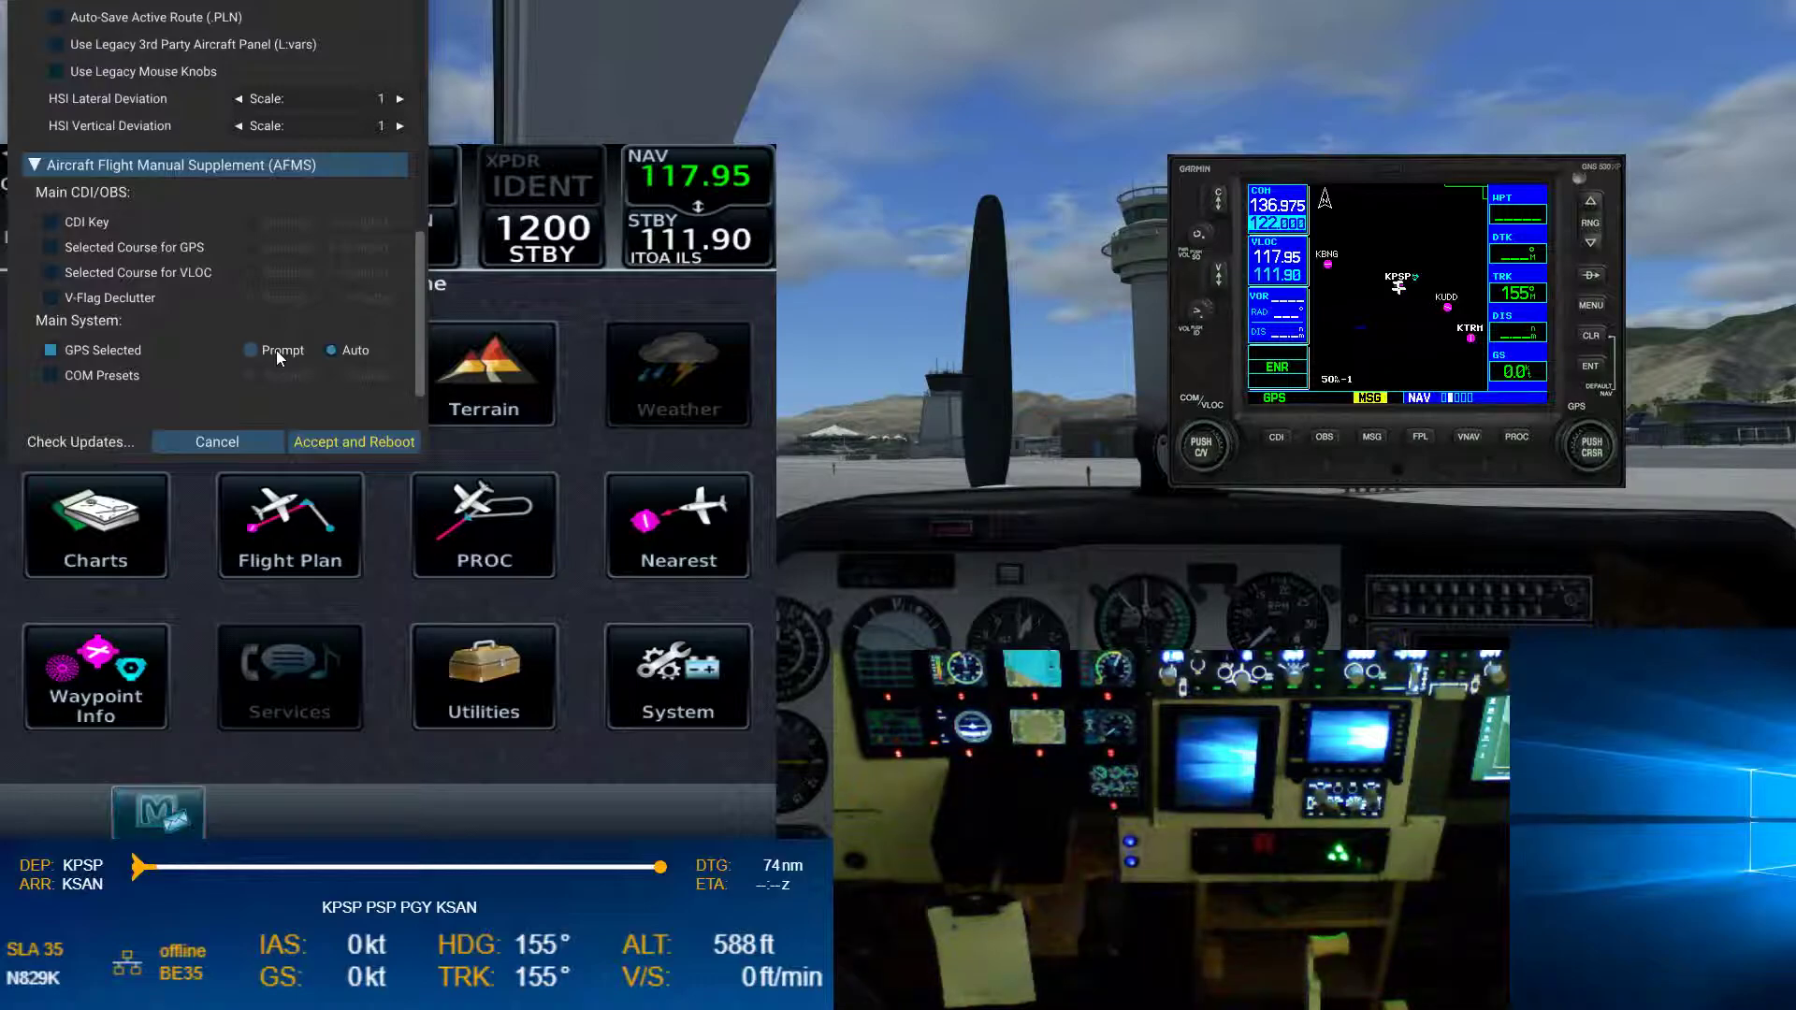
- Leave COM Presets and Selected Course for GPS off, then accept the settings and reboot the GNS
click(136, 381)
click(110, 374)
scroll(198, 347, up, 2)
scroll(198, 347, down, 2)
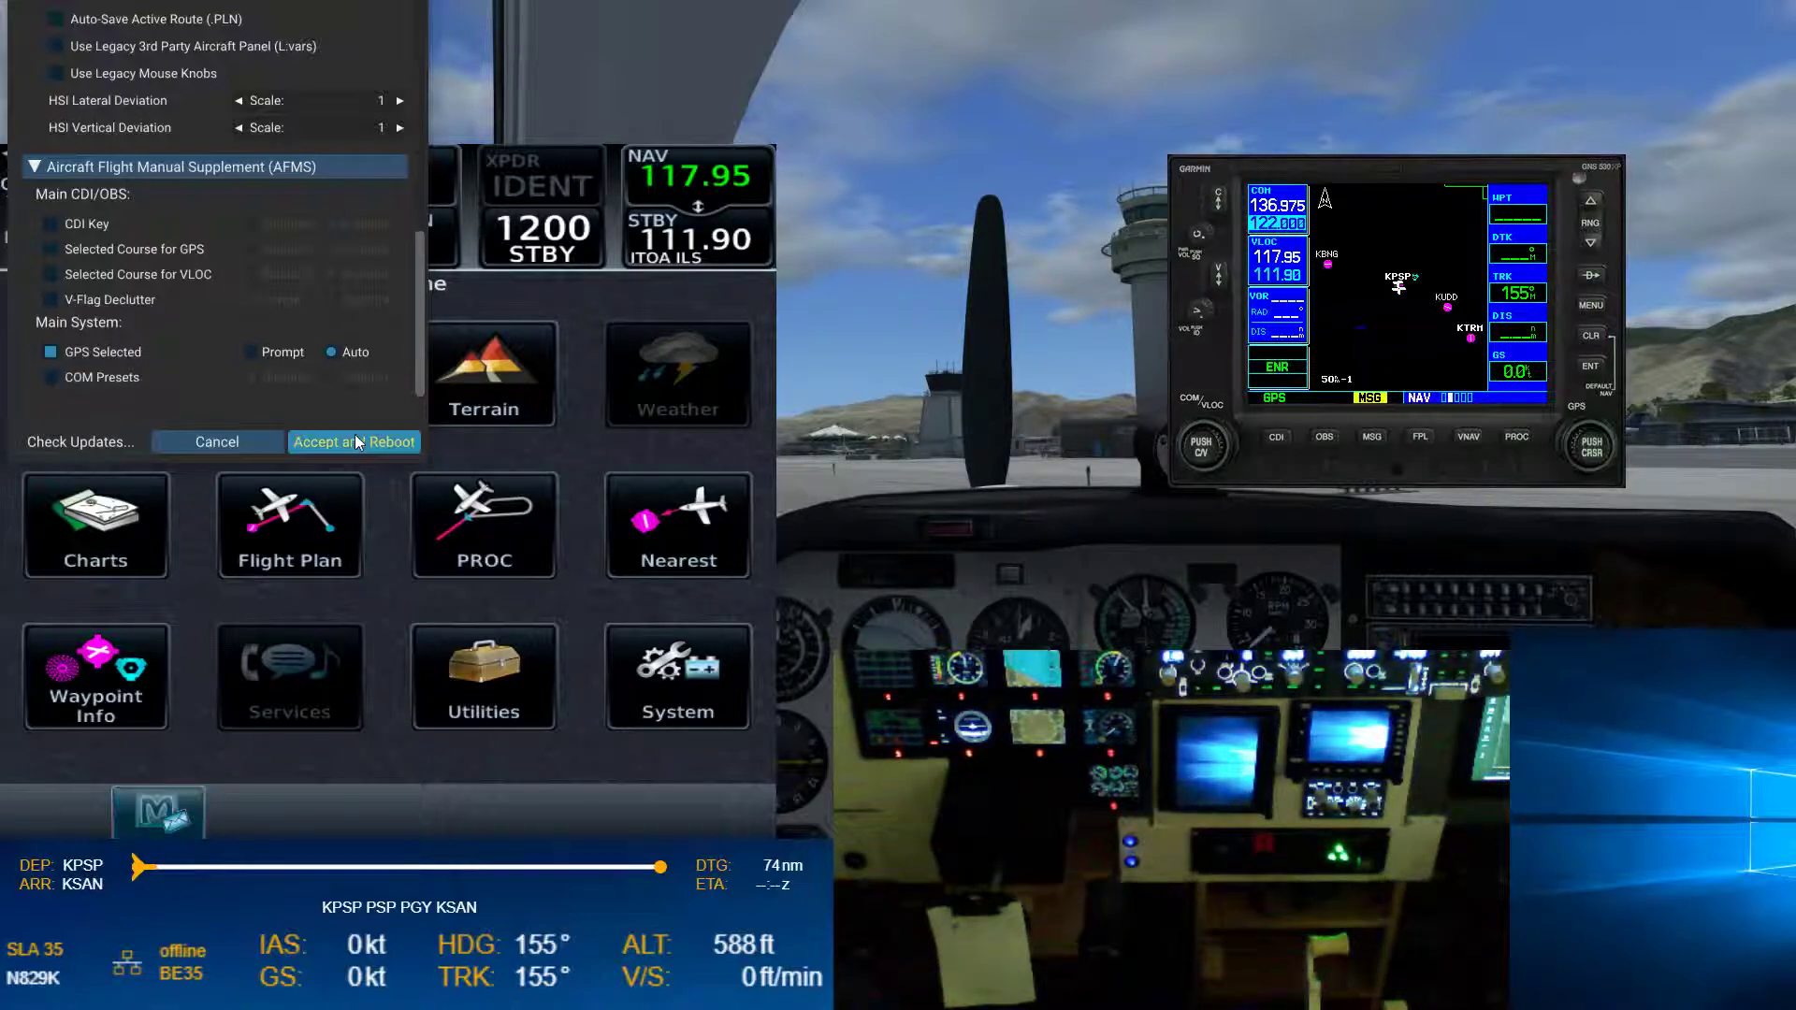
click(188, 249)
click(188, 249)
click(217, 442)
click(1211, 325)
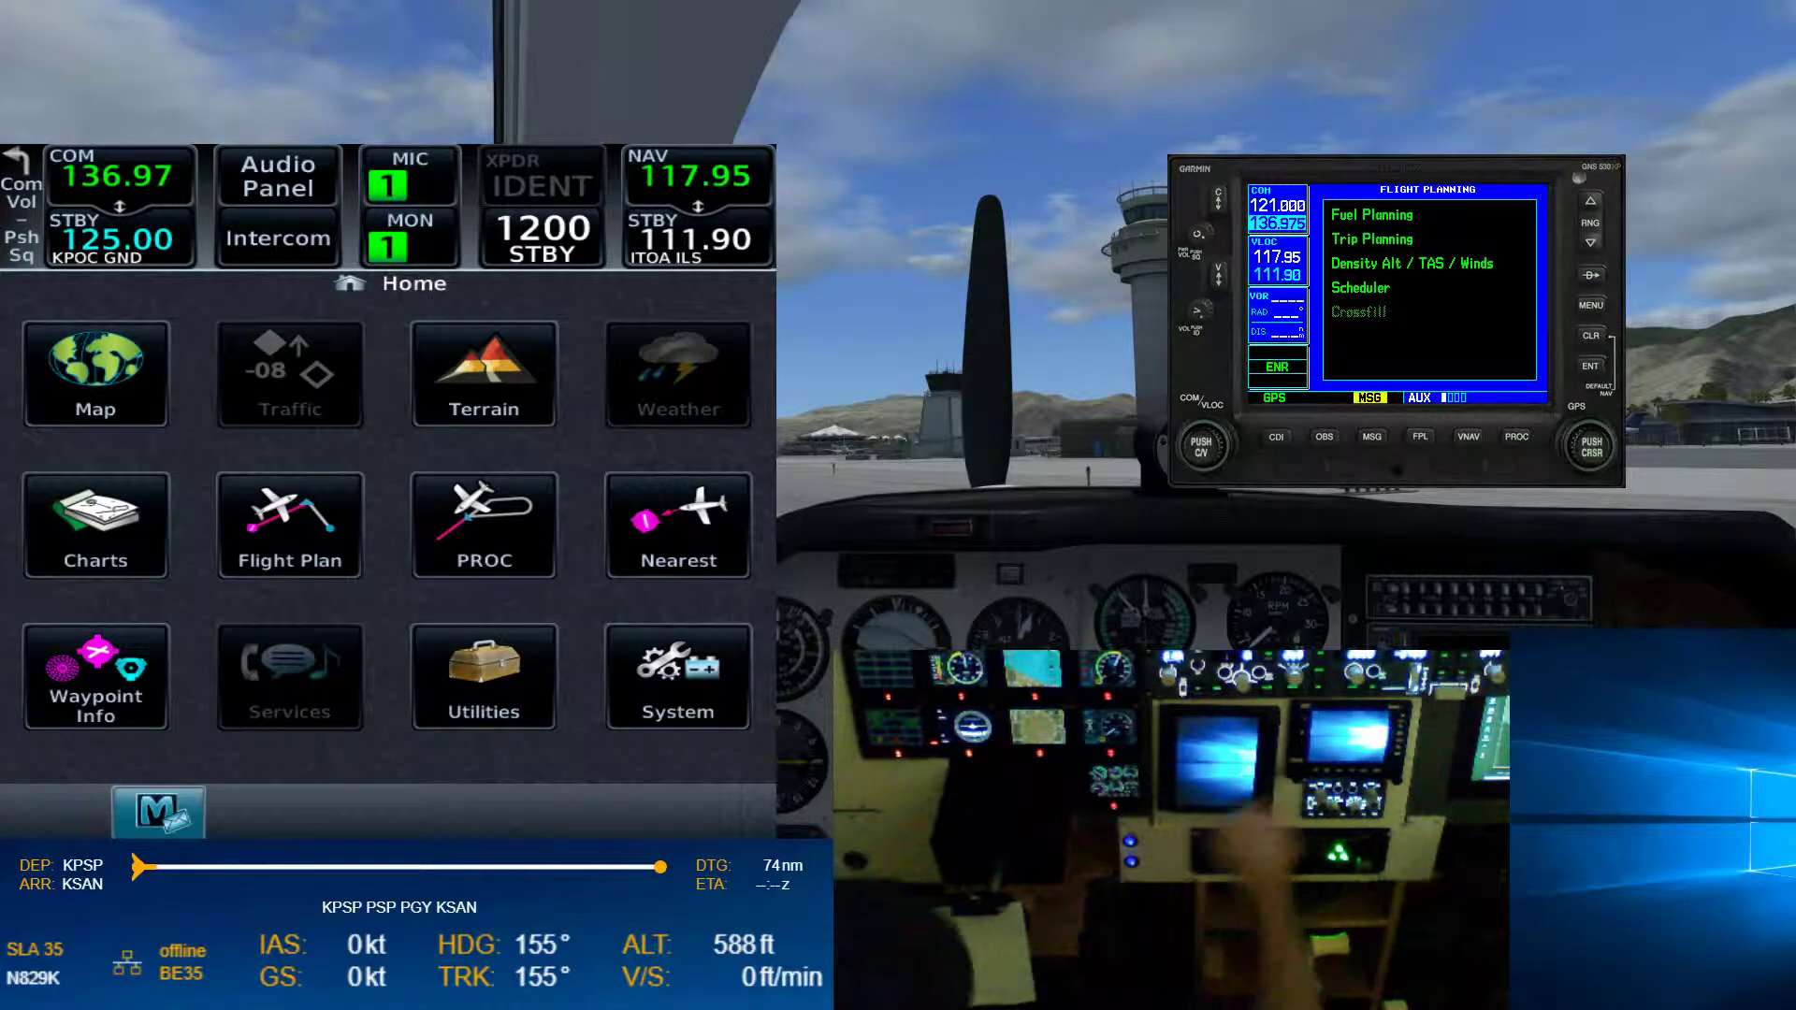
- Press MSG twice on the GNS 530 to view and clear the pending message
click(1376, 443)
click(1376, 444)
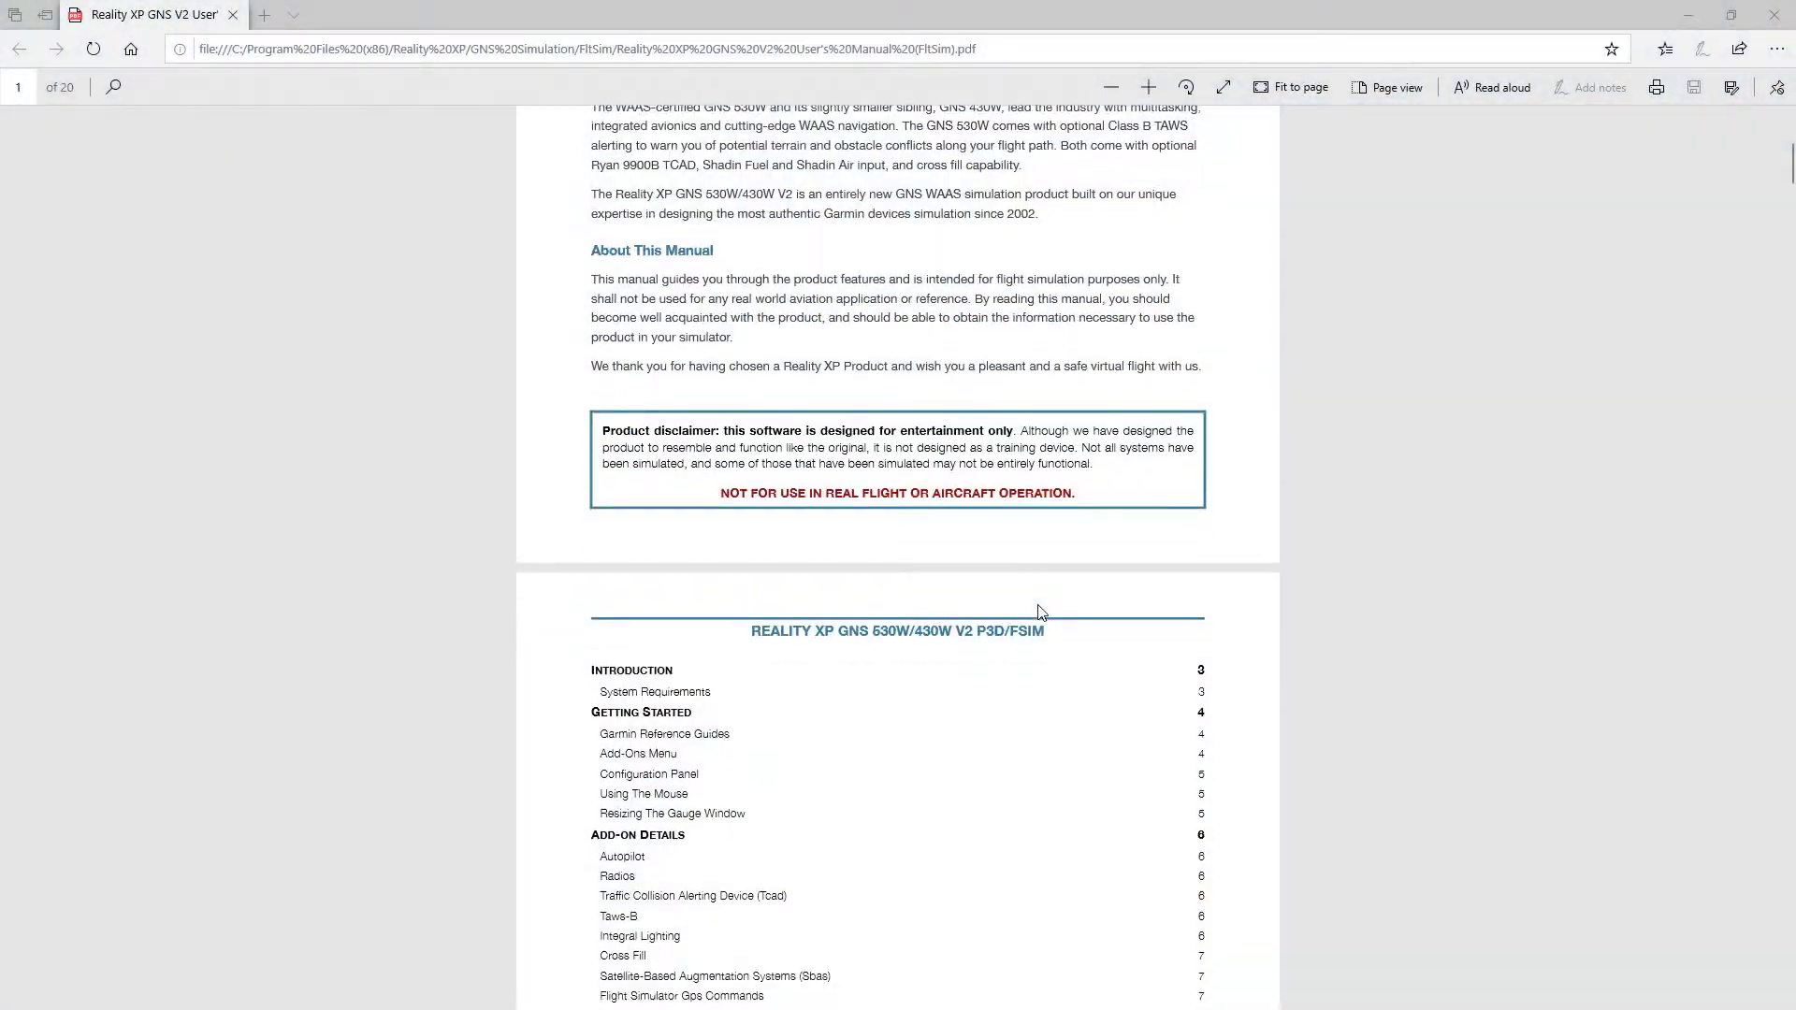
- Read the Reality XP GNS V2 manual down to page 10 Aircraft Configuration, then open File Explorer
scroll(1034, 609, down, 2)
scroll(1041, 612, down, 6)
scroll(1041, 612, down, 6)
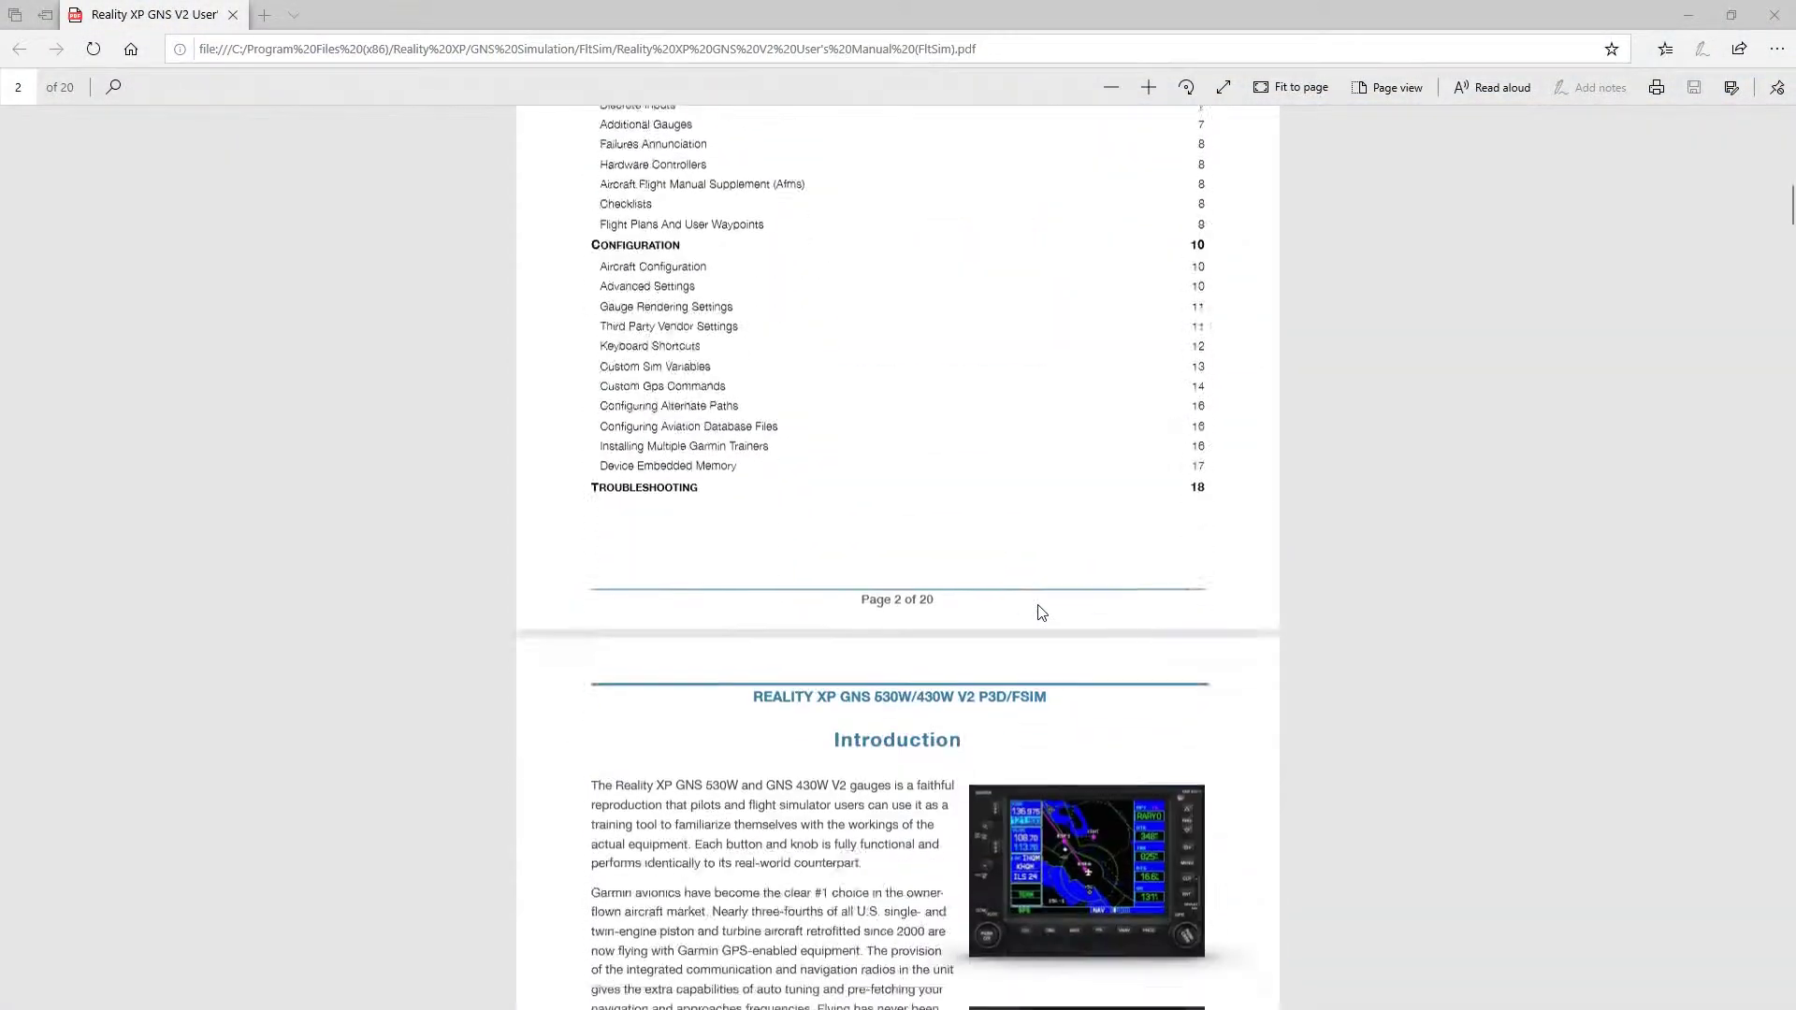
scroll(1041, 612, down, 3)
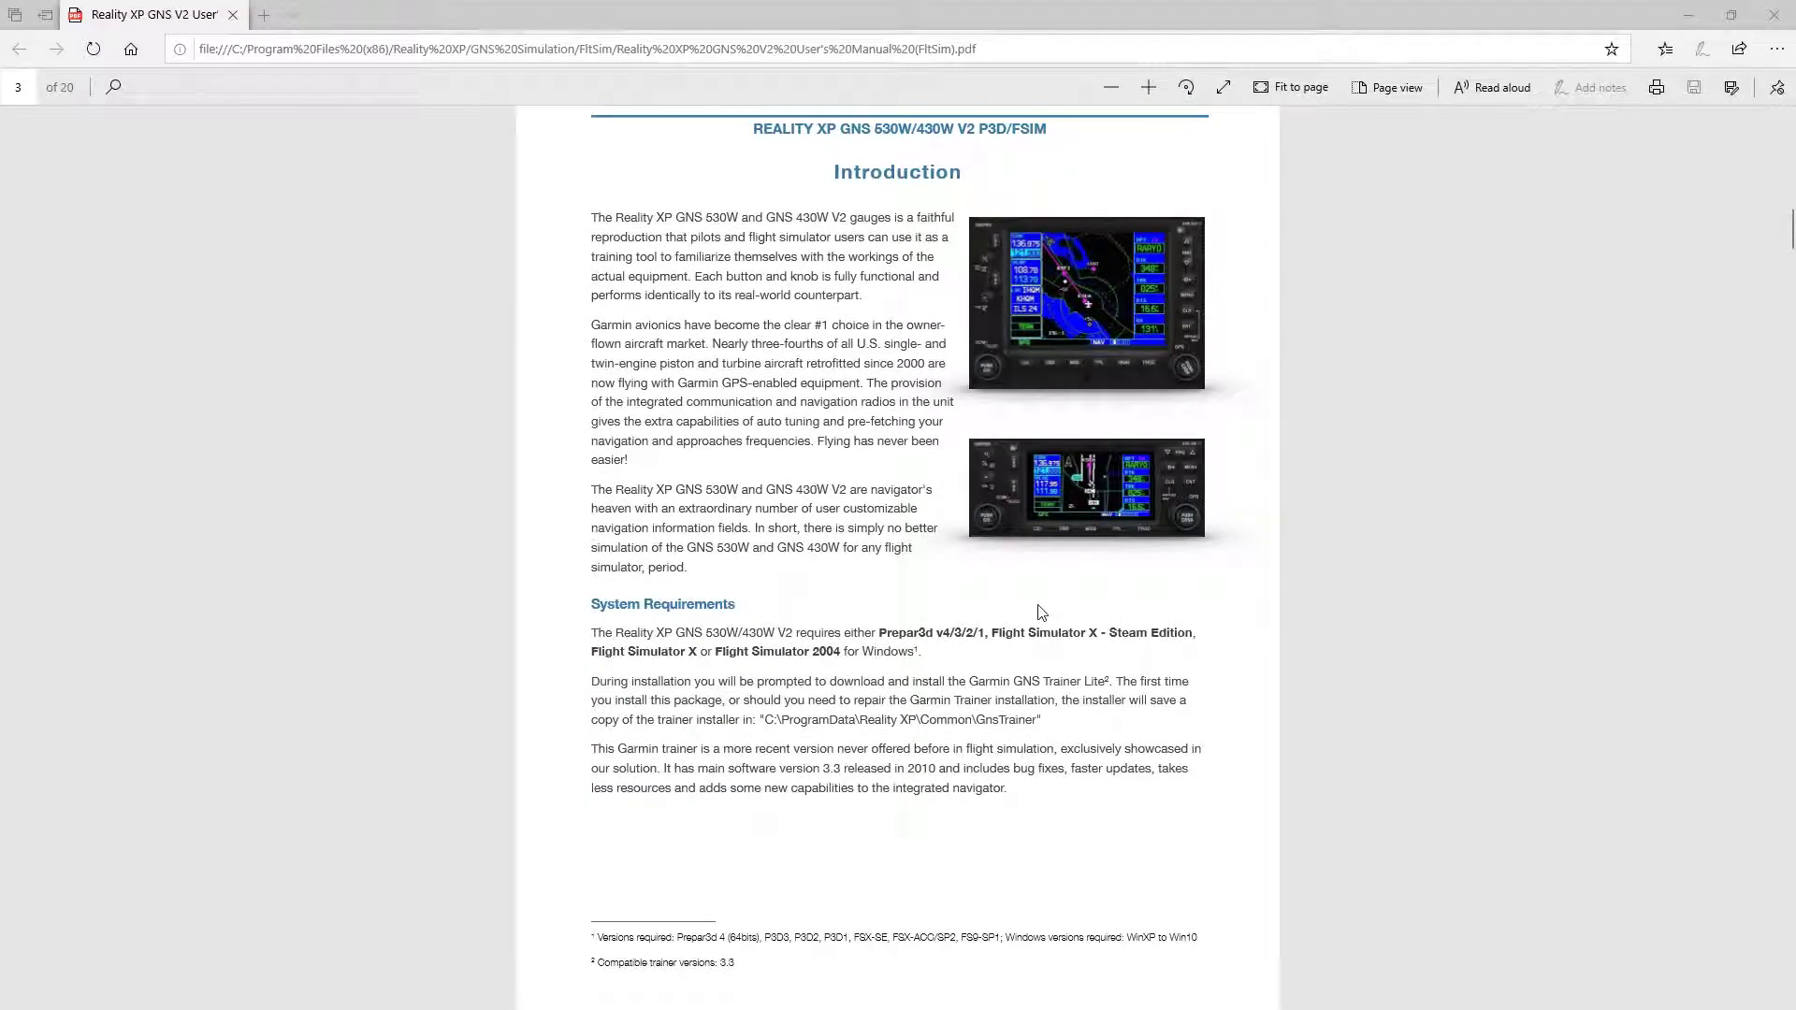
scroll(1042, 612, down, 13)
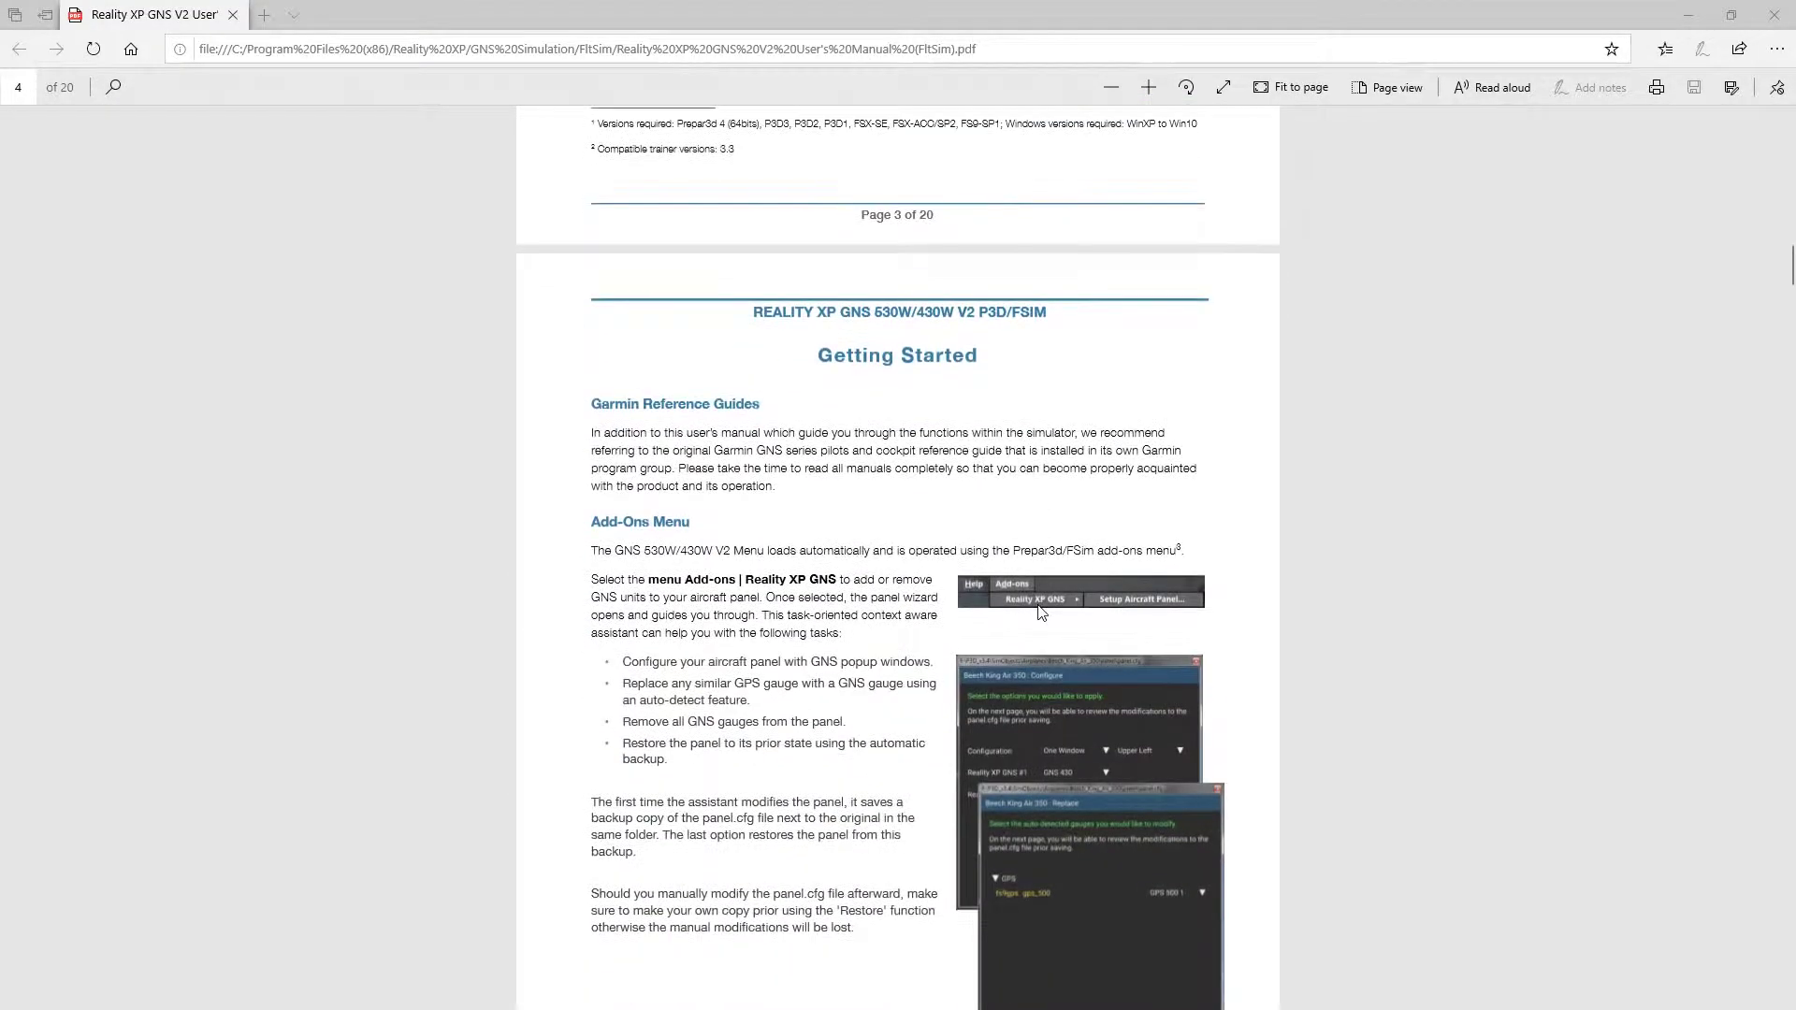
scroll(924, 600, down, 3)
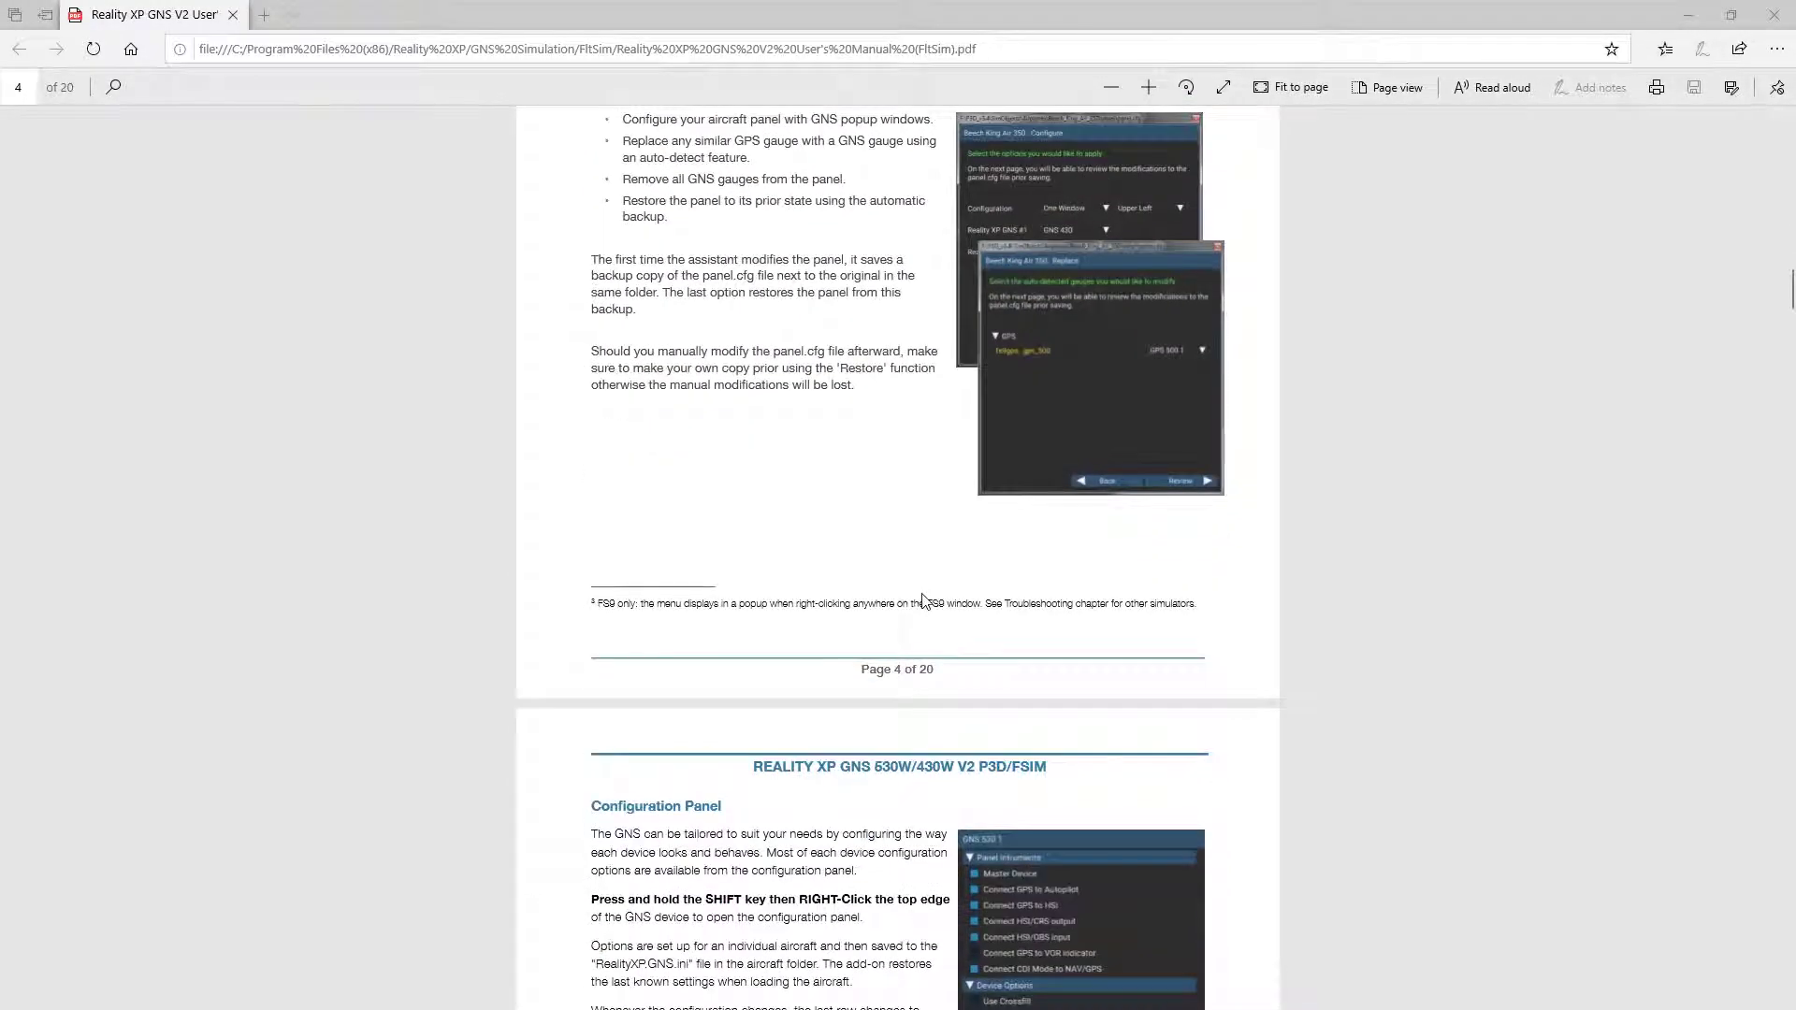
scroll(922, 649, down, 6)
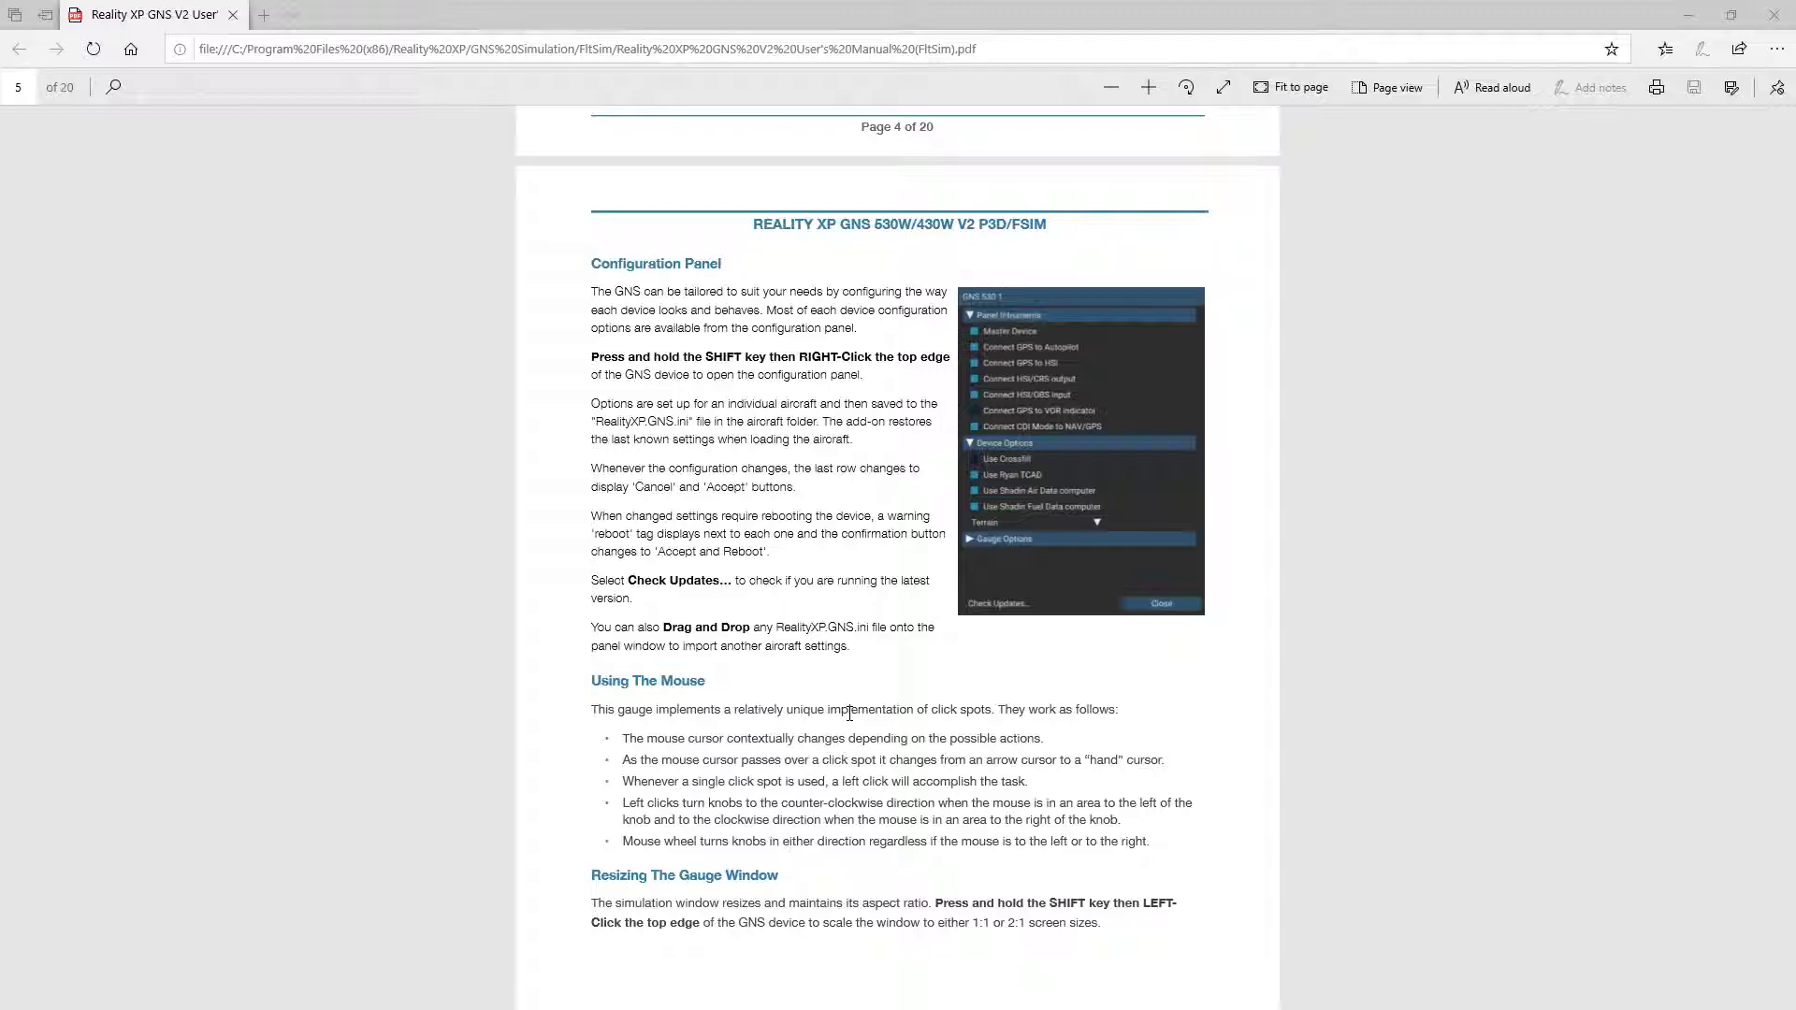
scroll(849, 714, down, 6)
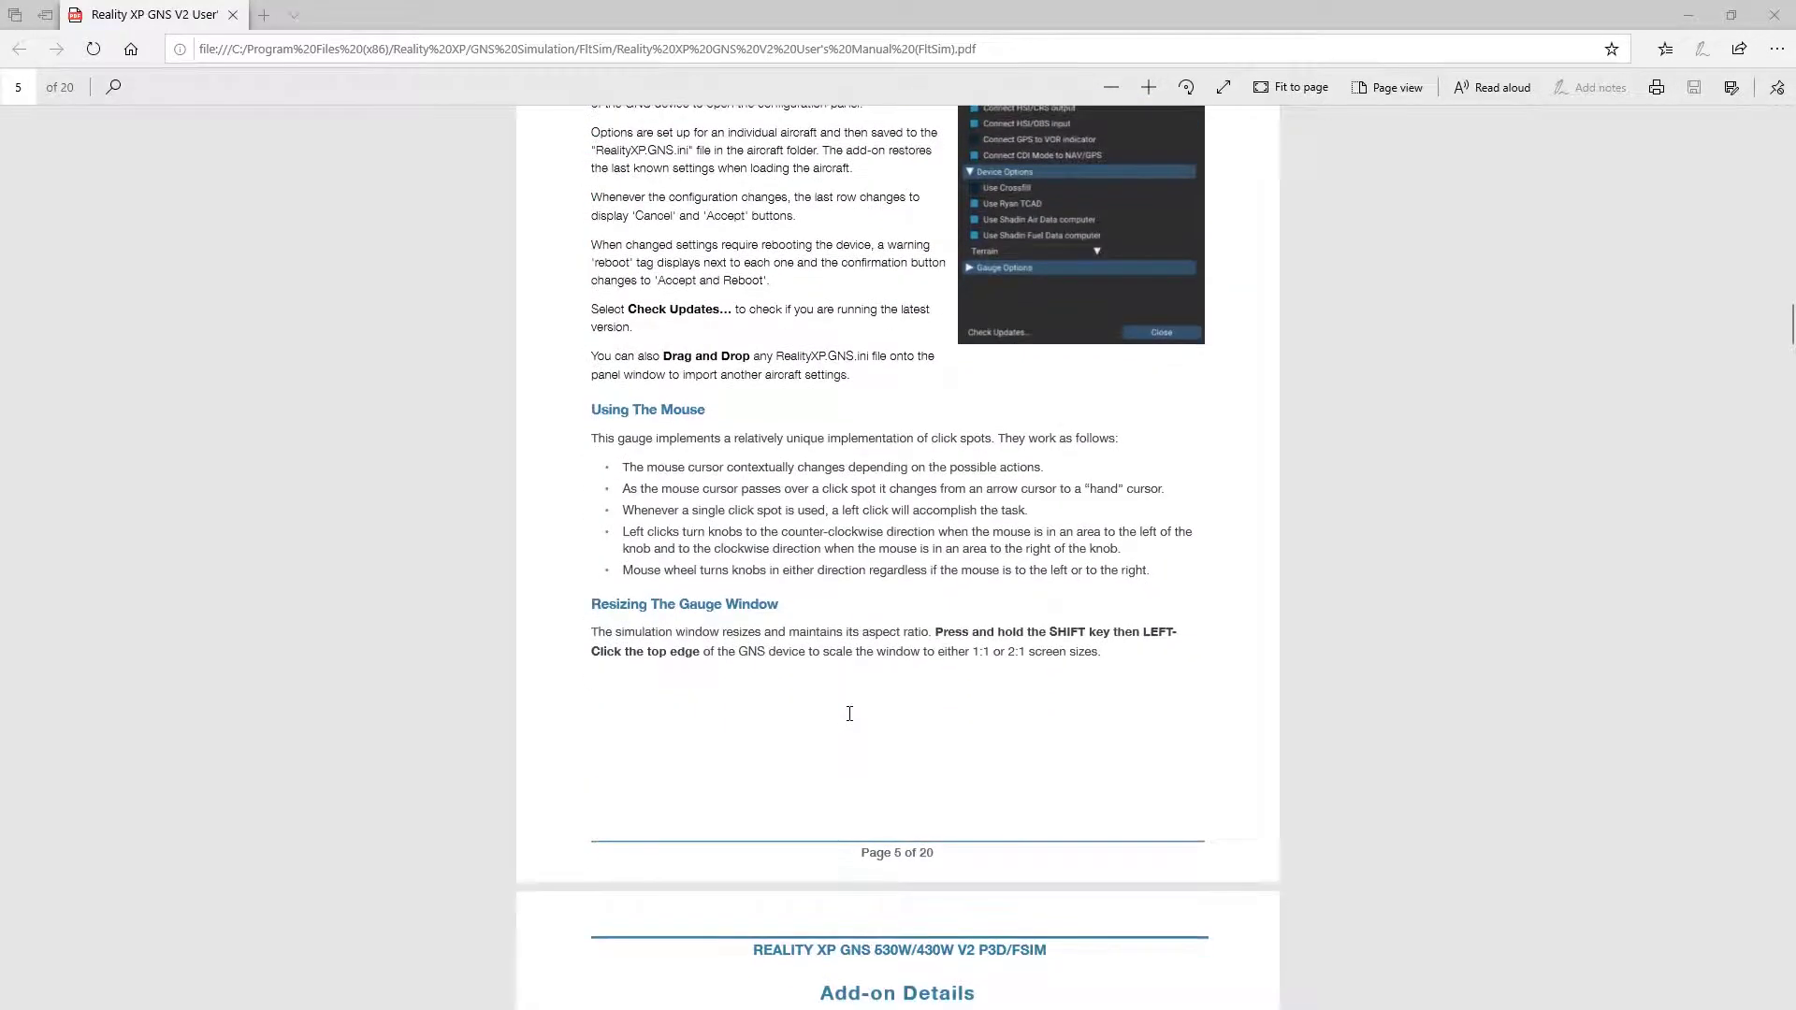
scroll(849, 714, down, 3)
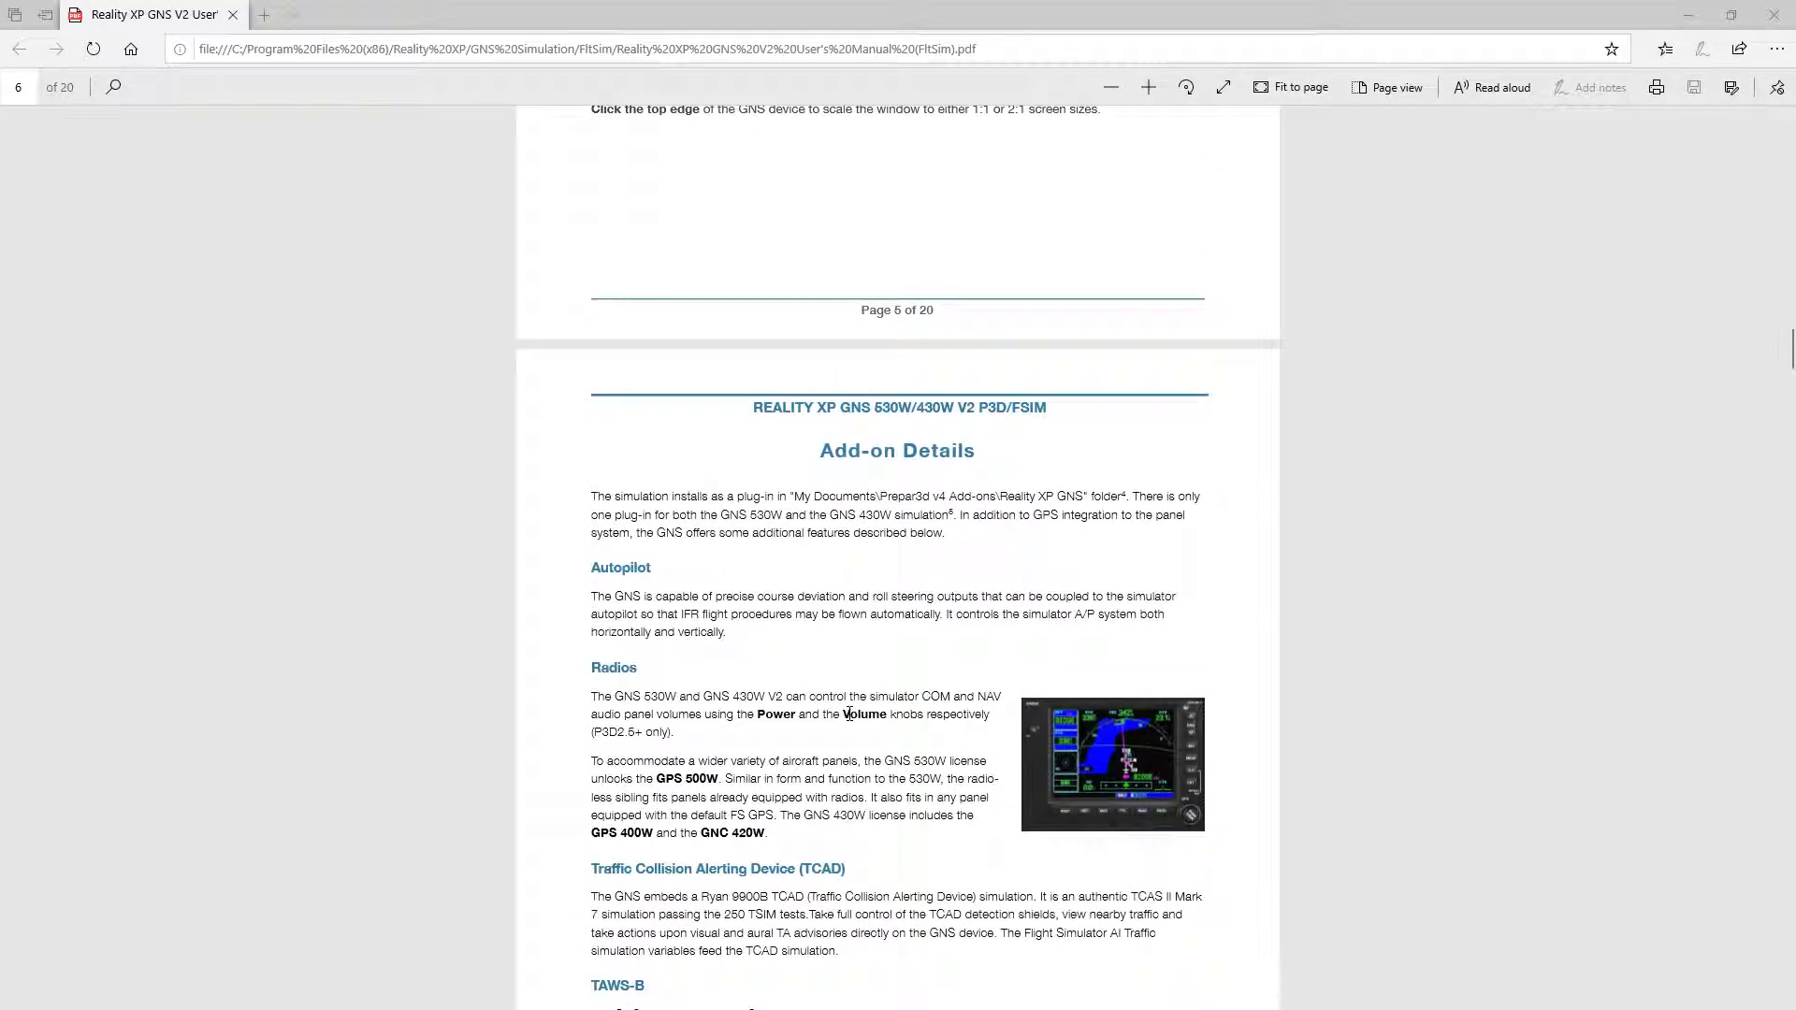
scroll(849, 714, down, 6)
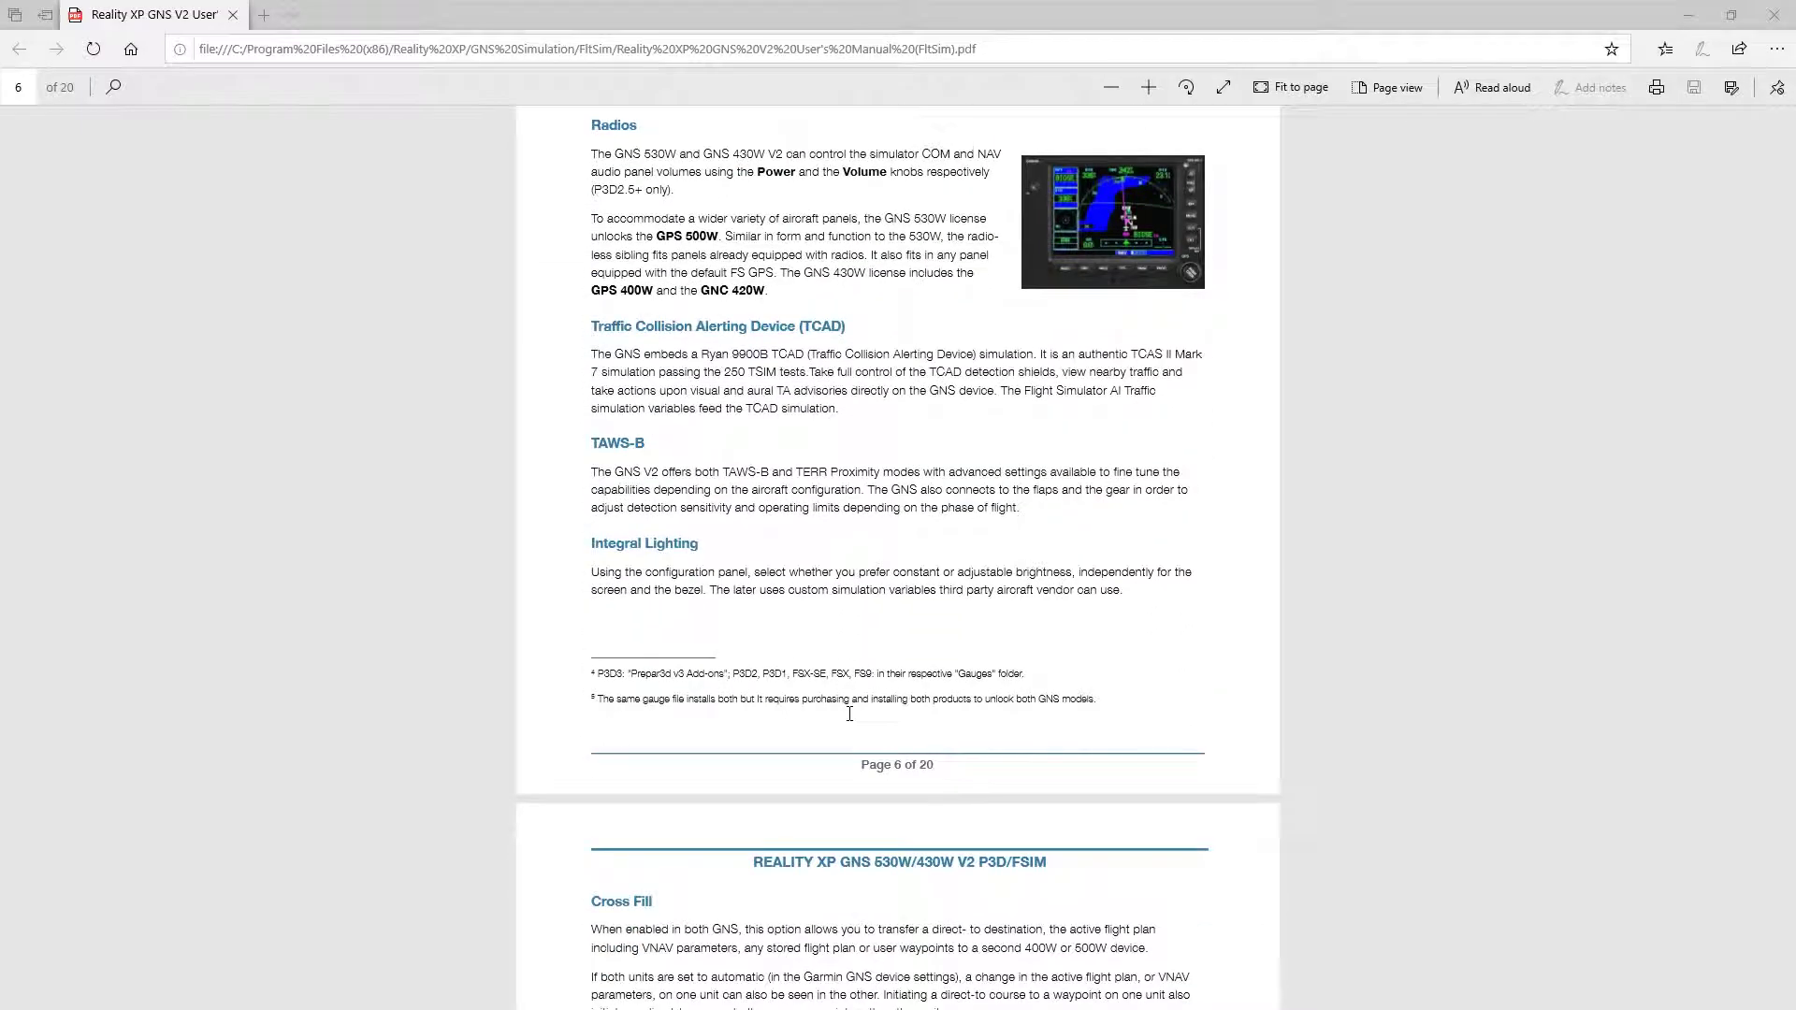
scroll(849, 714, down, 3)
scroll(849, 716, down, 6)
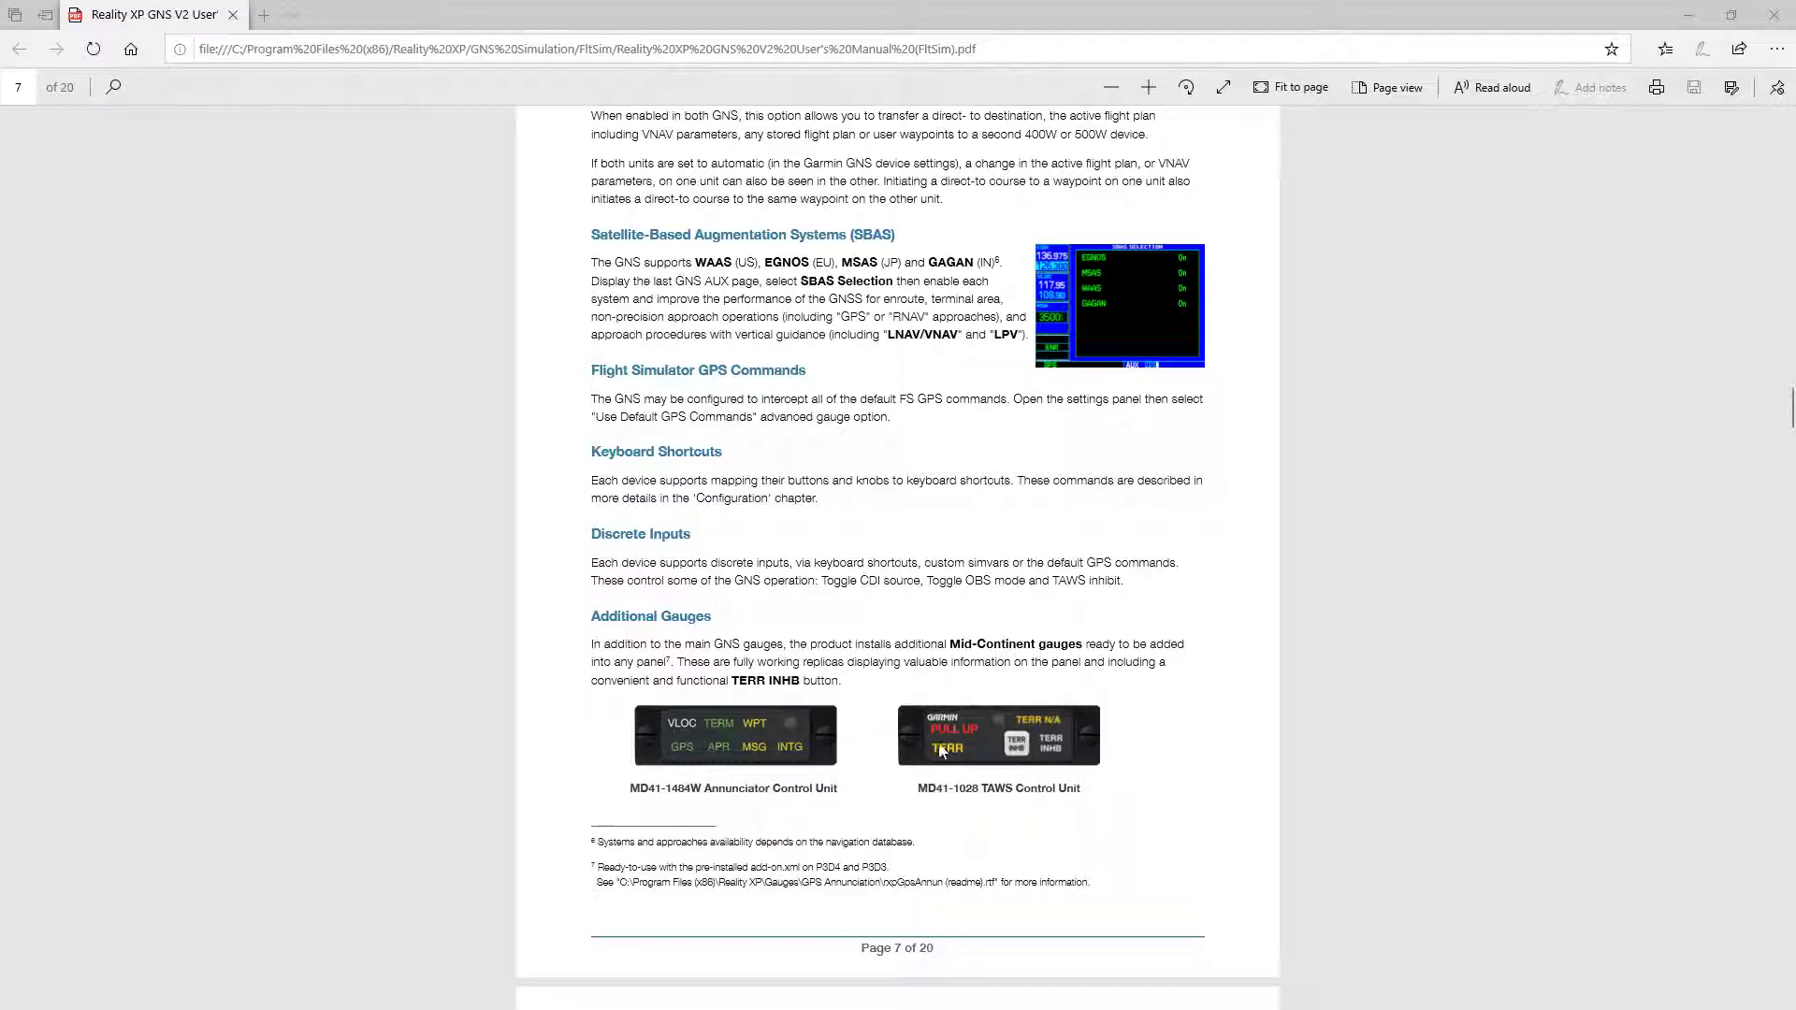
scroll(900, 726, down, 3)
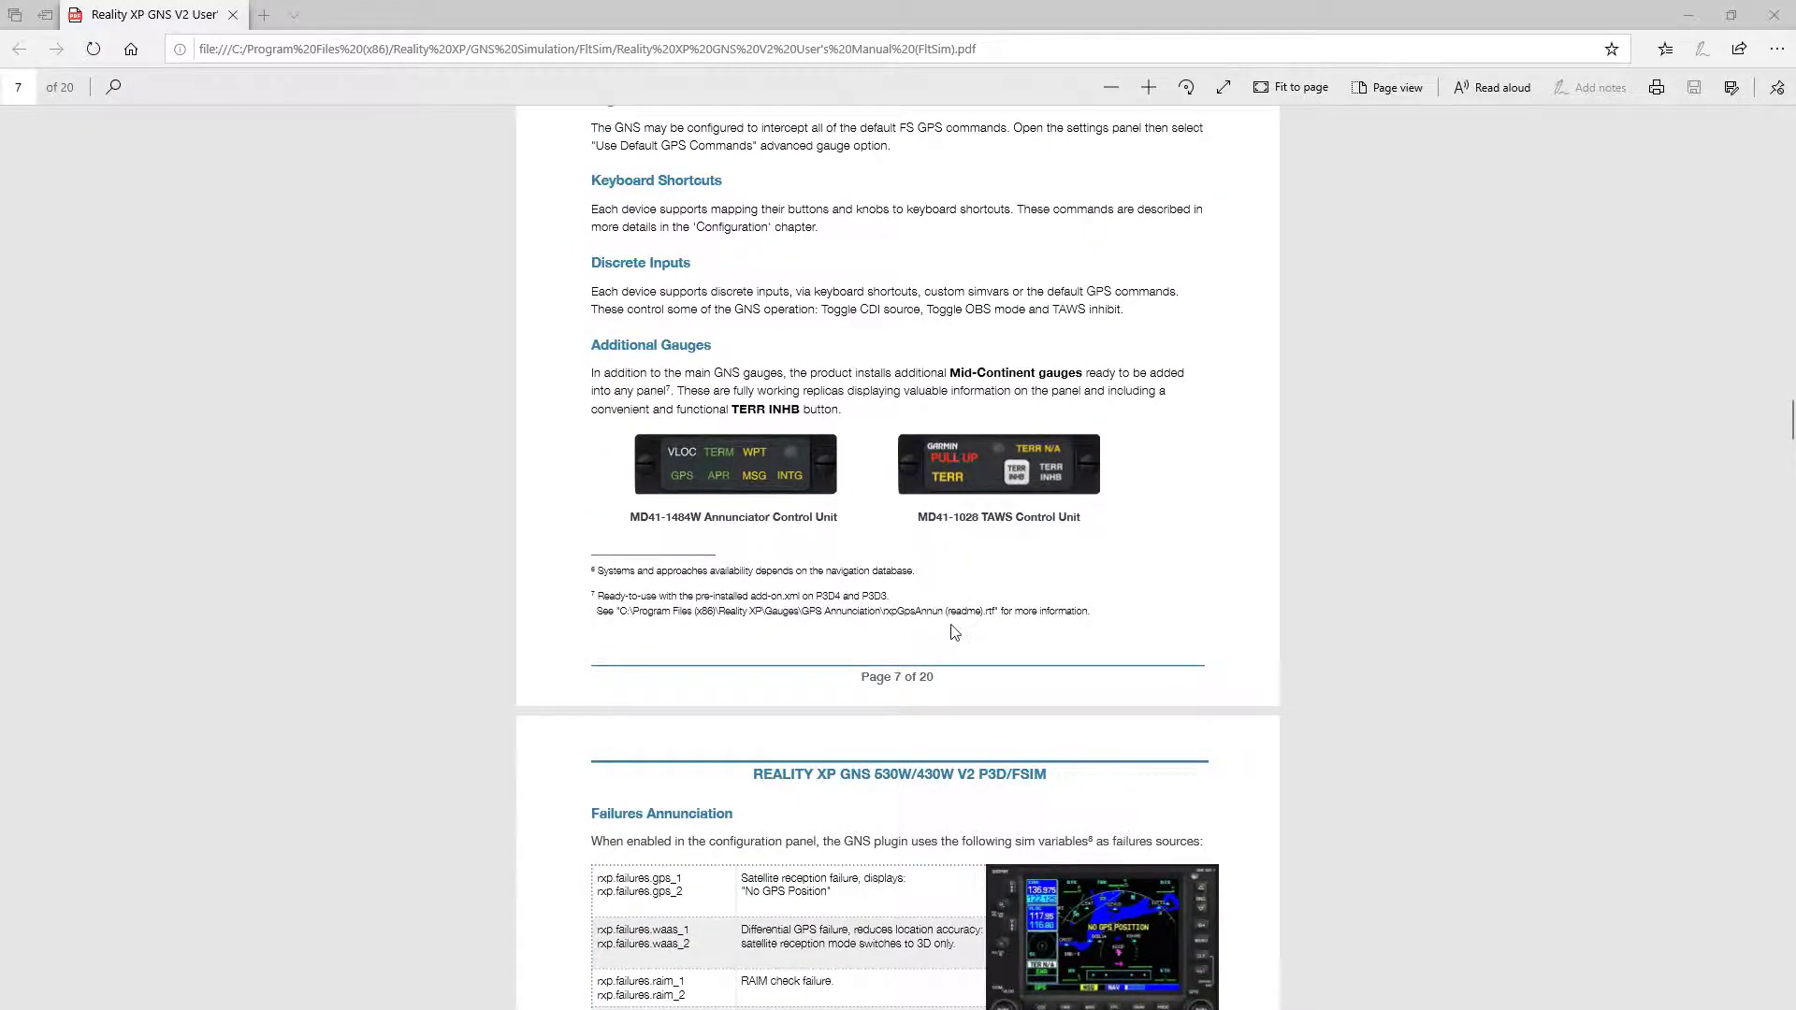
scroll(903, 491, down, 6)
scroll(964, 653, down, 2)
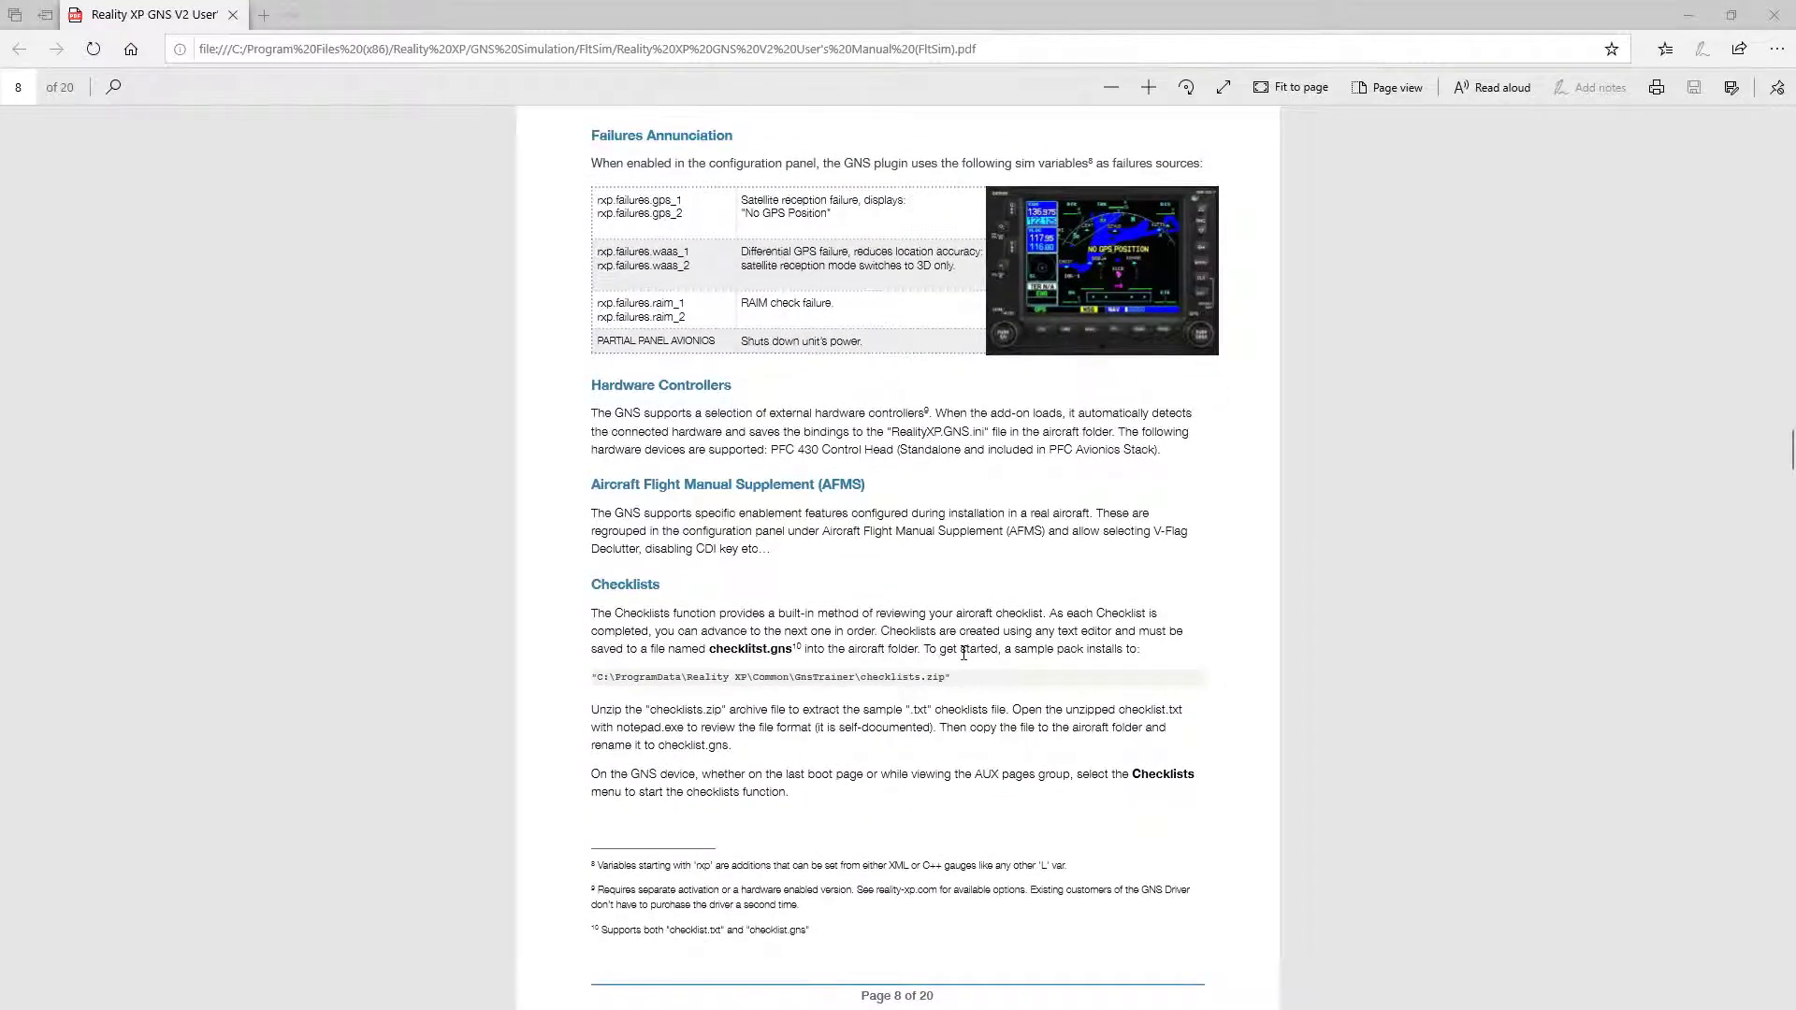
scroll(964, 653, down, 2)
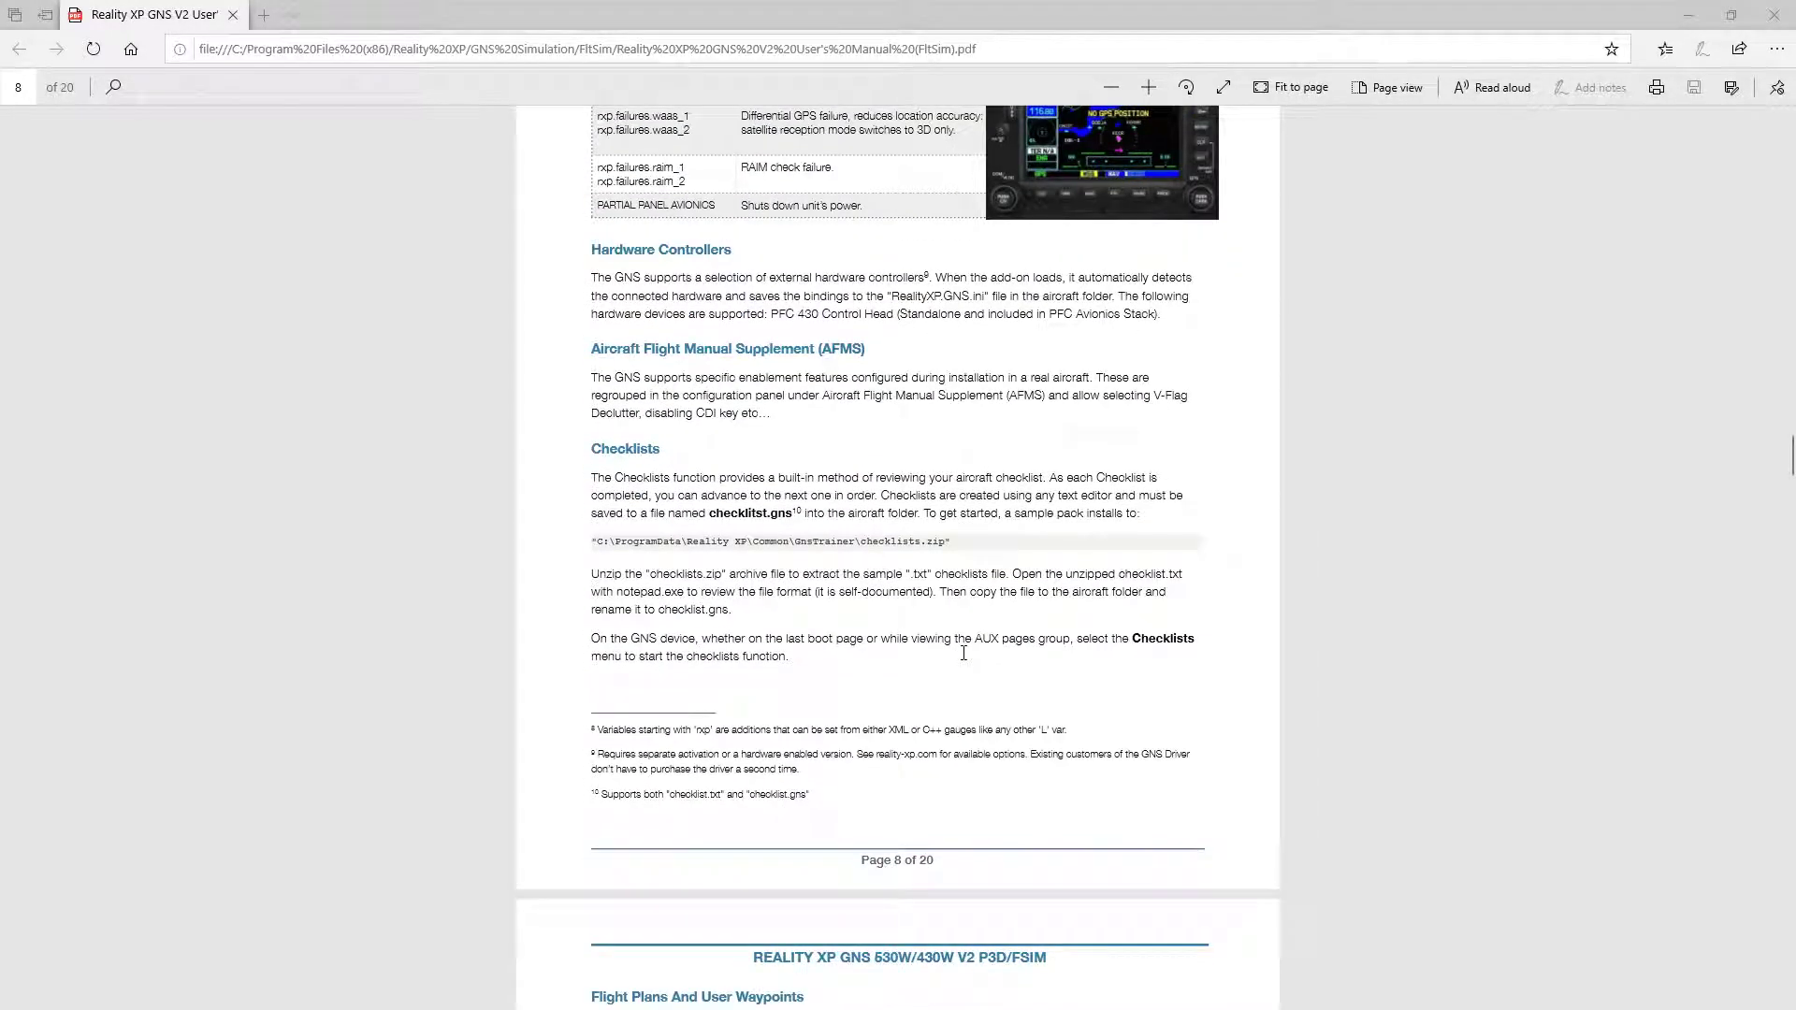
scroll(963, 653, down, 12)
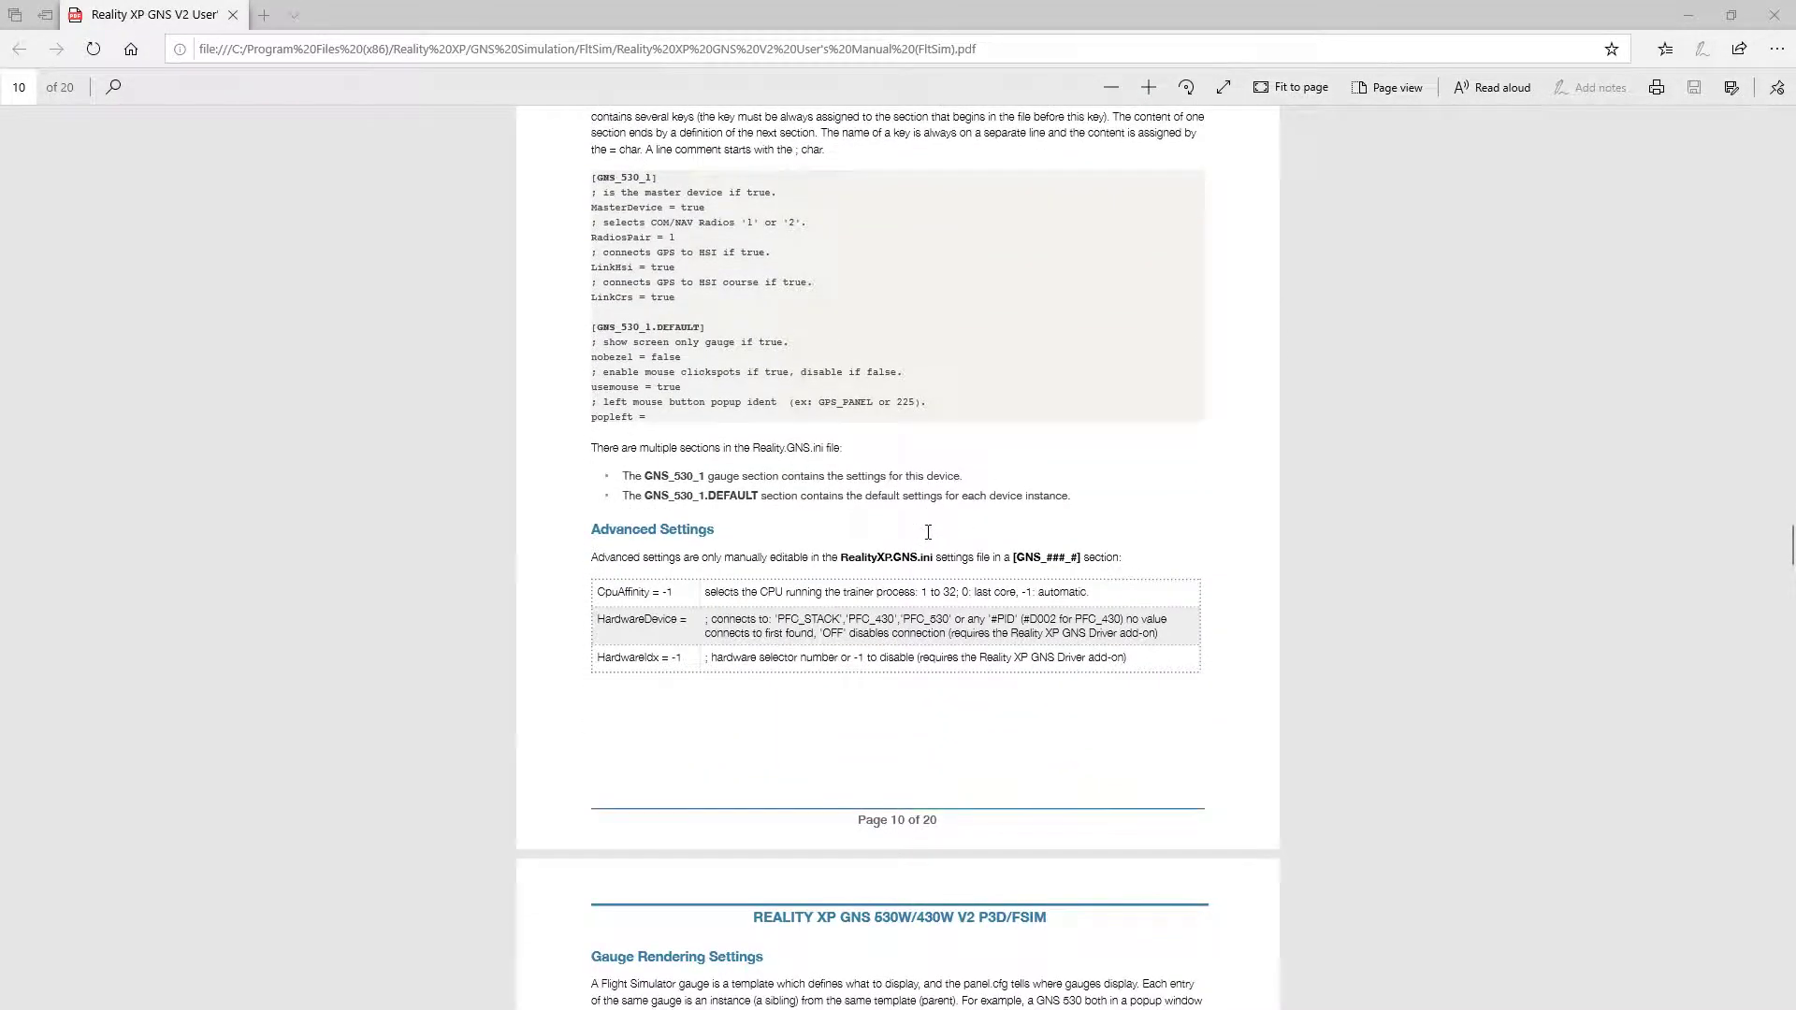
scroll(928, 532, up, 4)
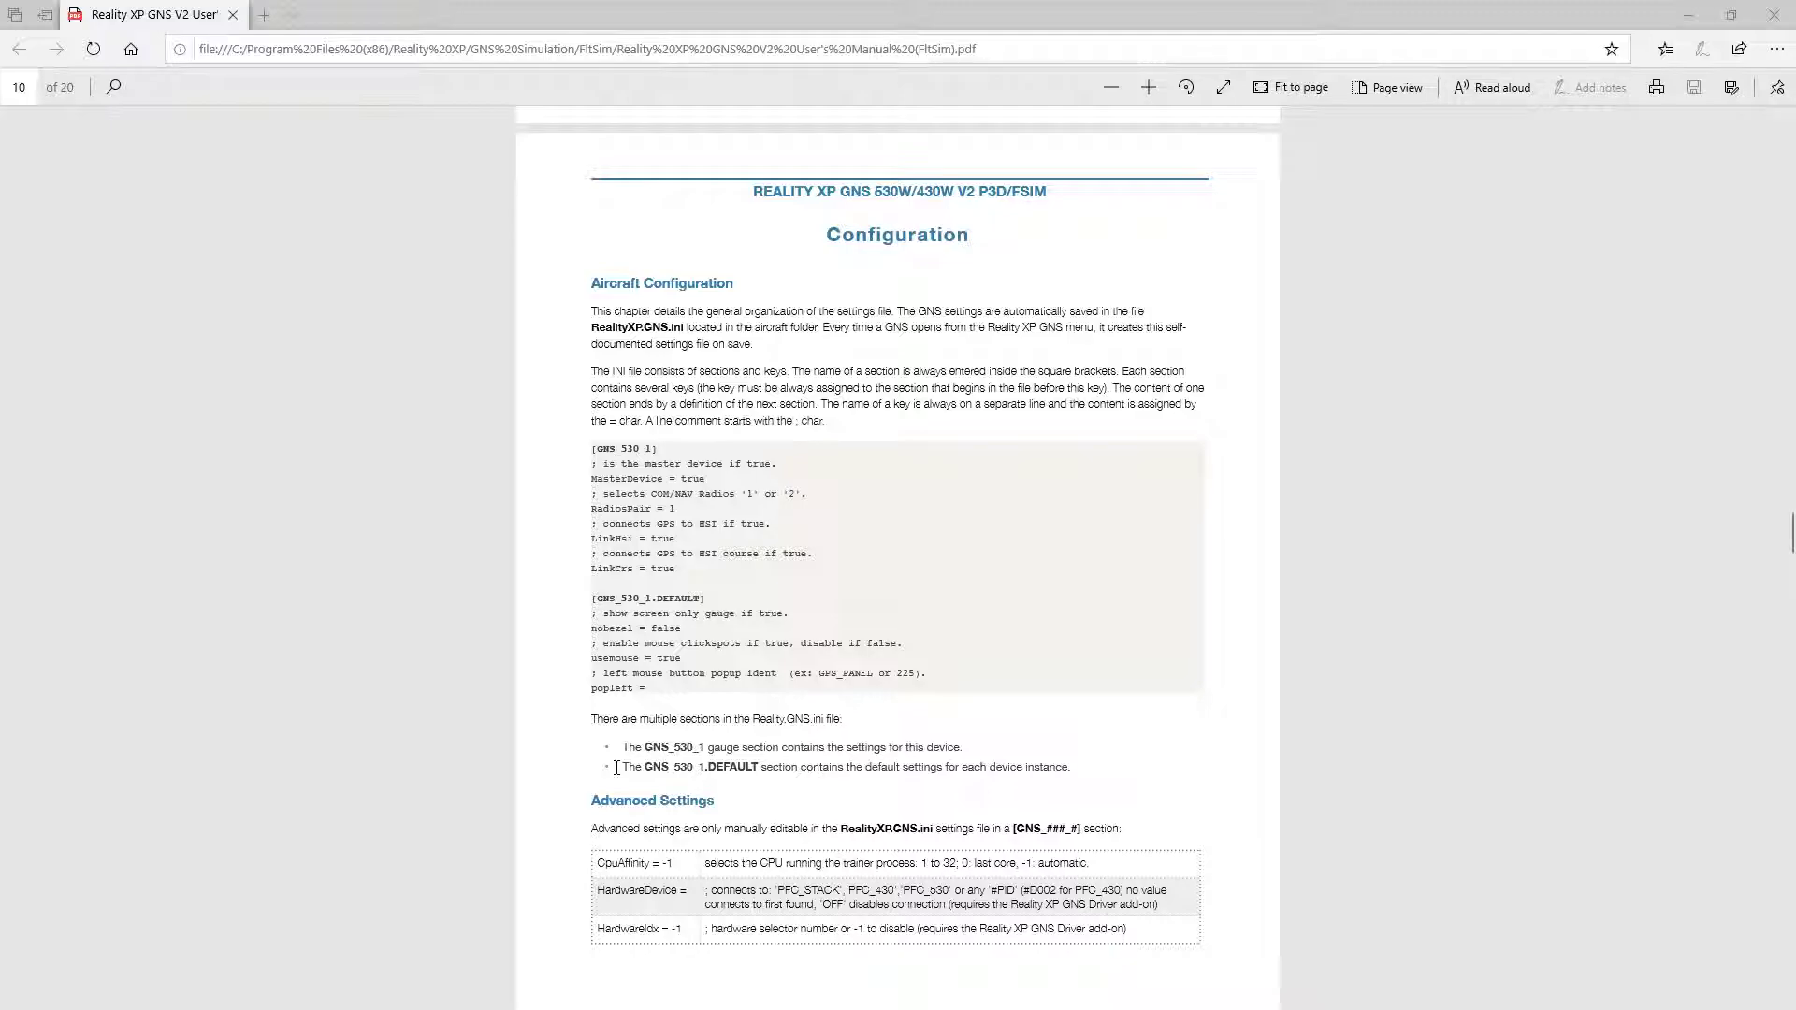
scroll(617, 767, down, 2)
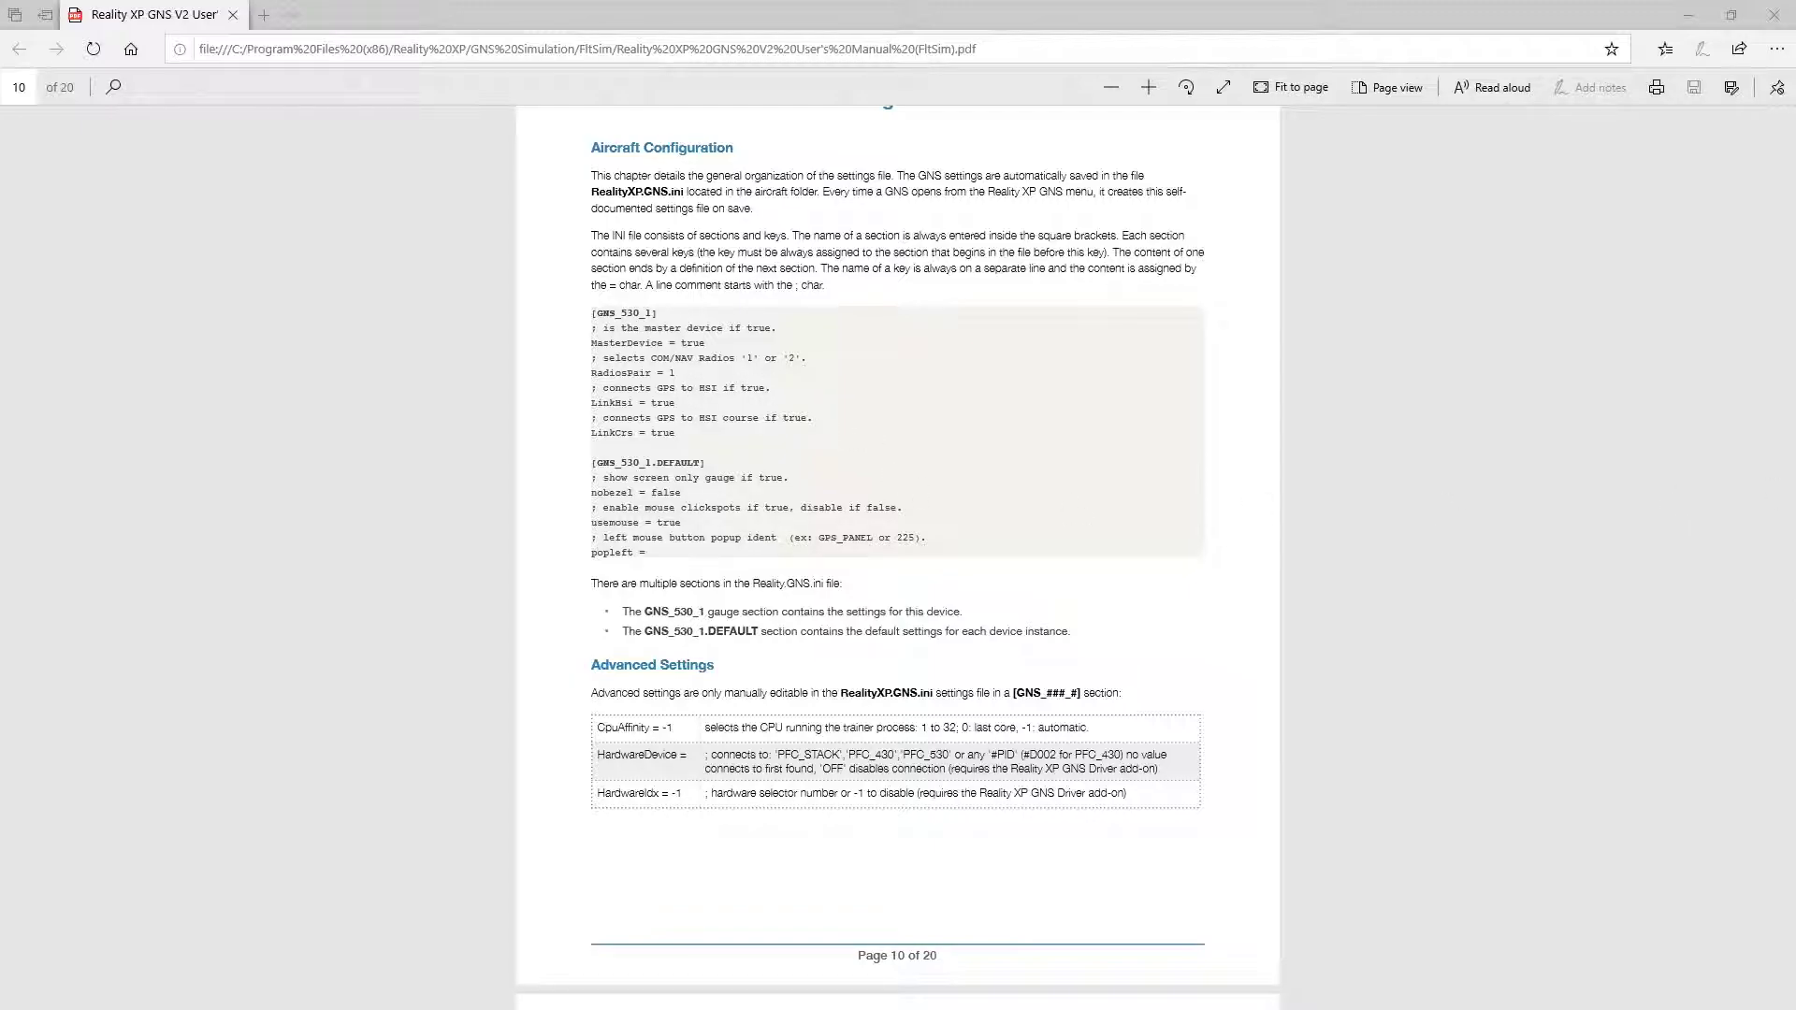
key(super+e)
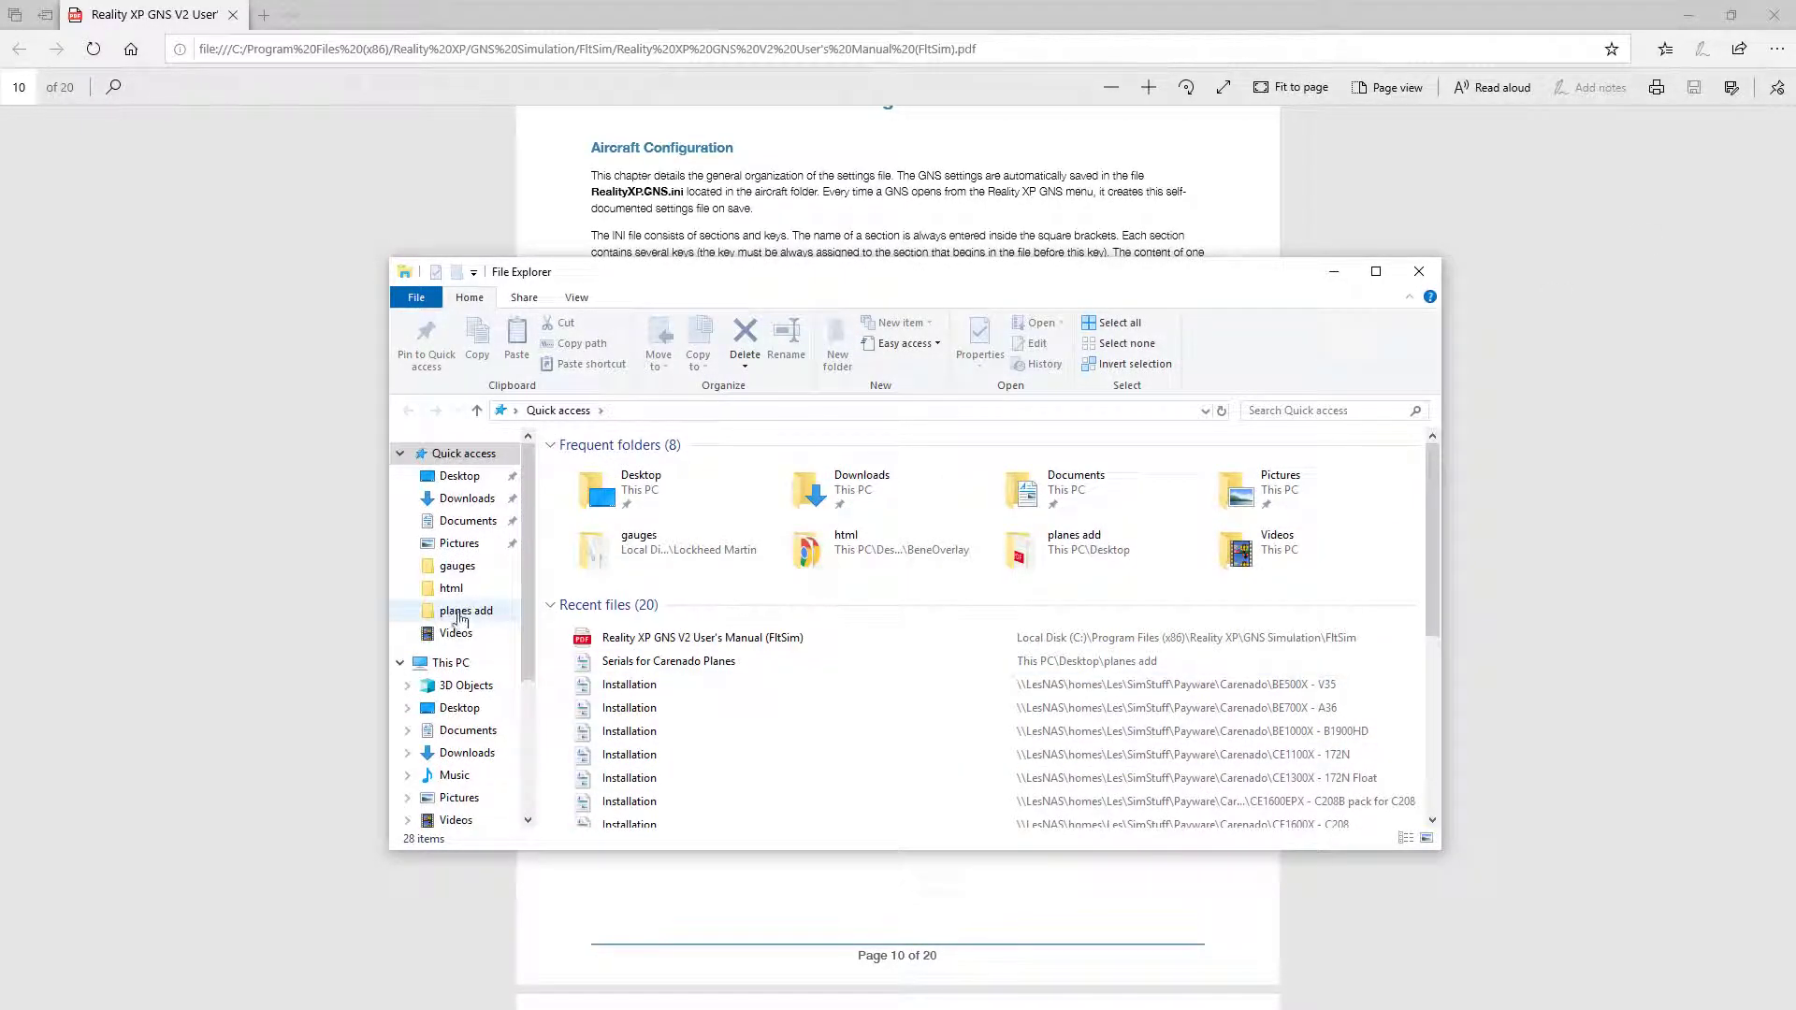
- Browse to C:\Lockheed Martin\SimObjects\Airplanes\Carenado BONANZA V35B TIP TANKS
scroll(519, 760, down, 2)
scroll(477, 721, down, 1)
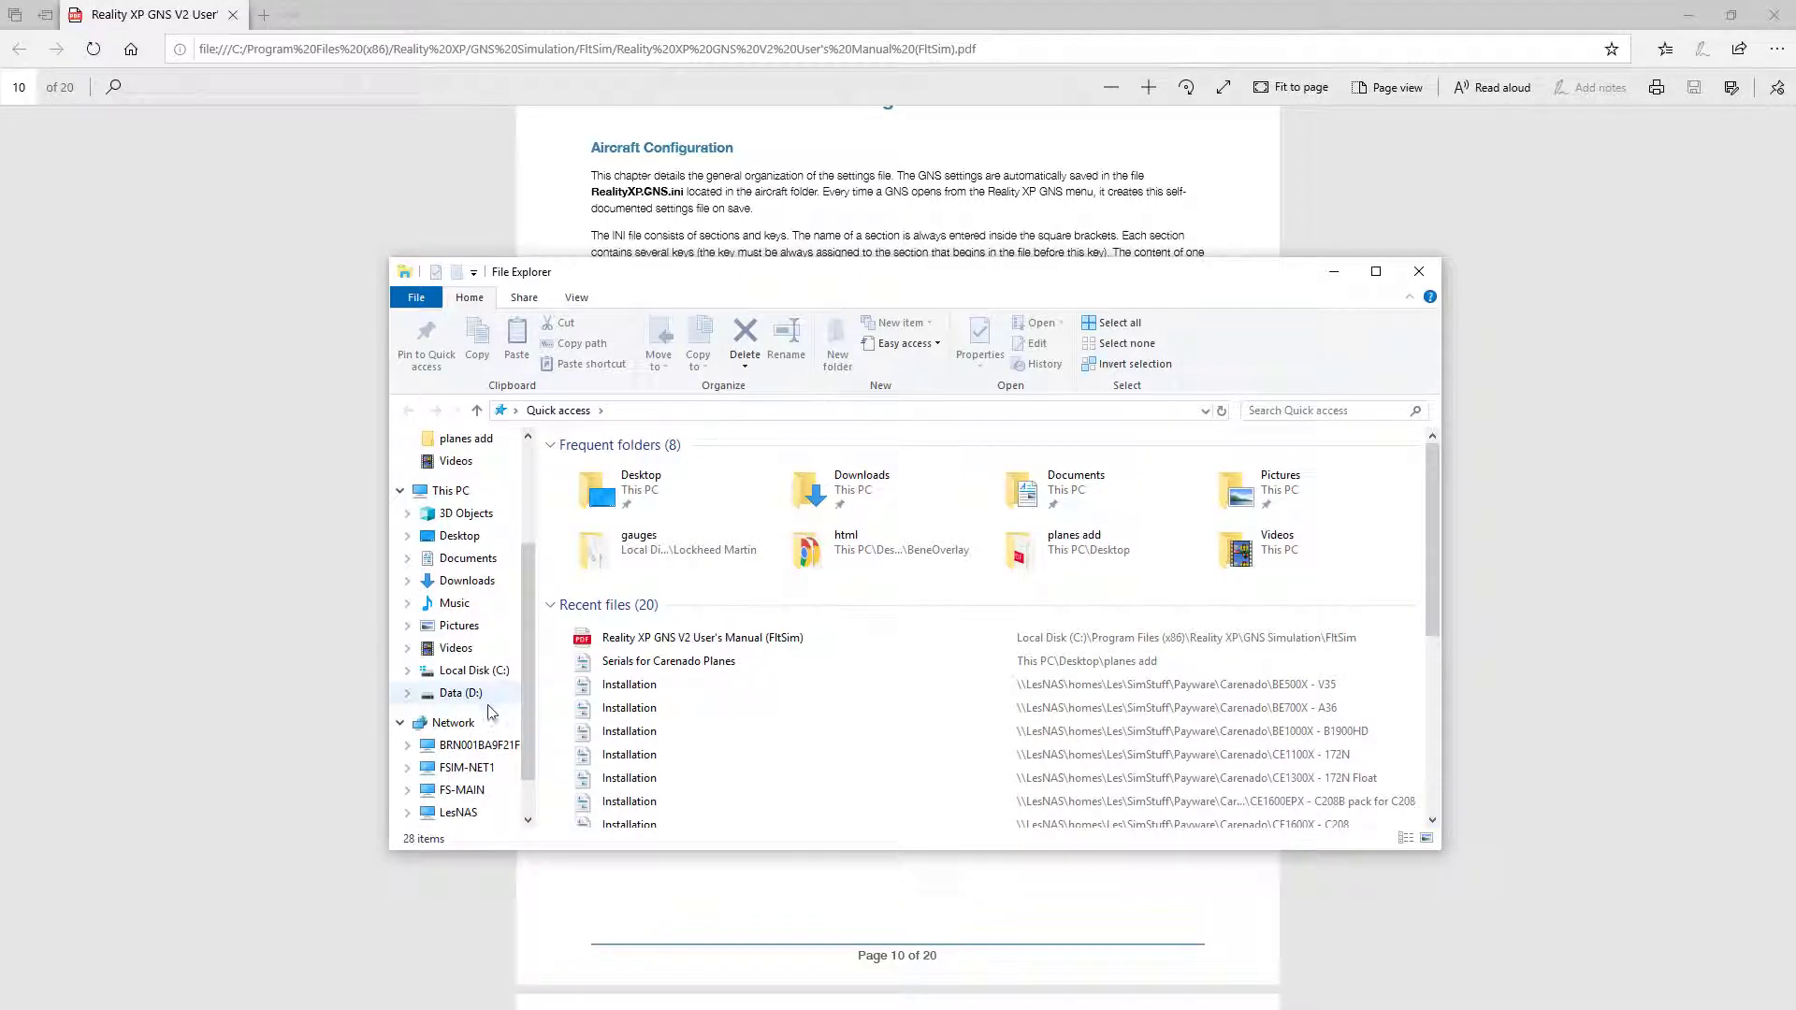
click(473, 671)
double_click(645, 627)
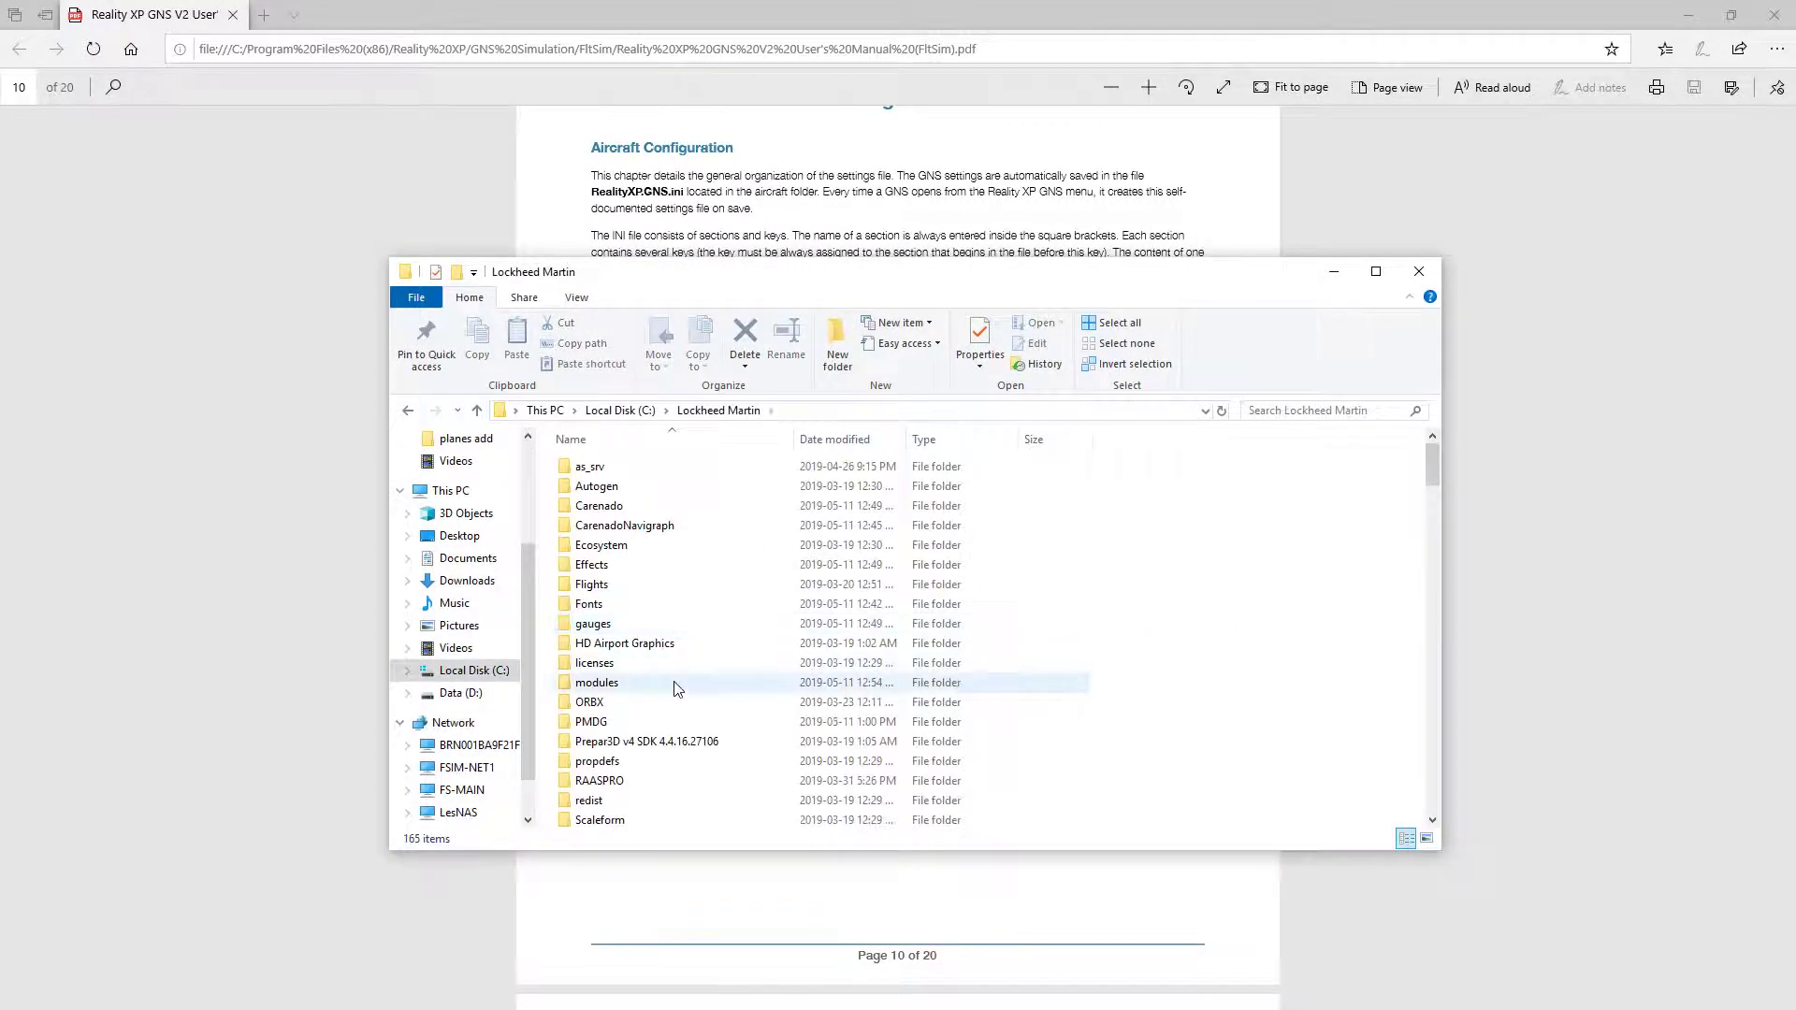
scroll(673, 686, down, 5)
double_click(608, 602)
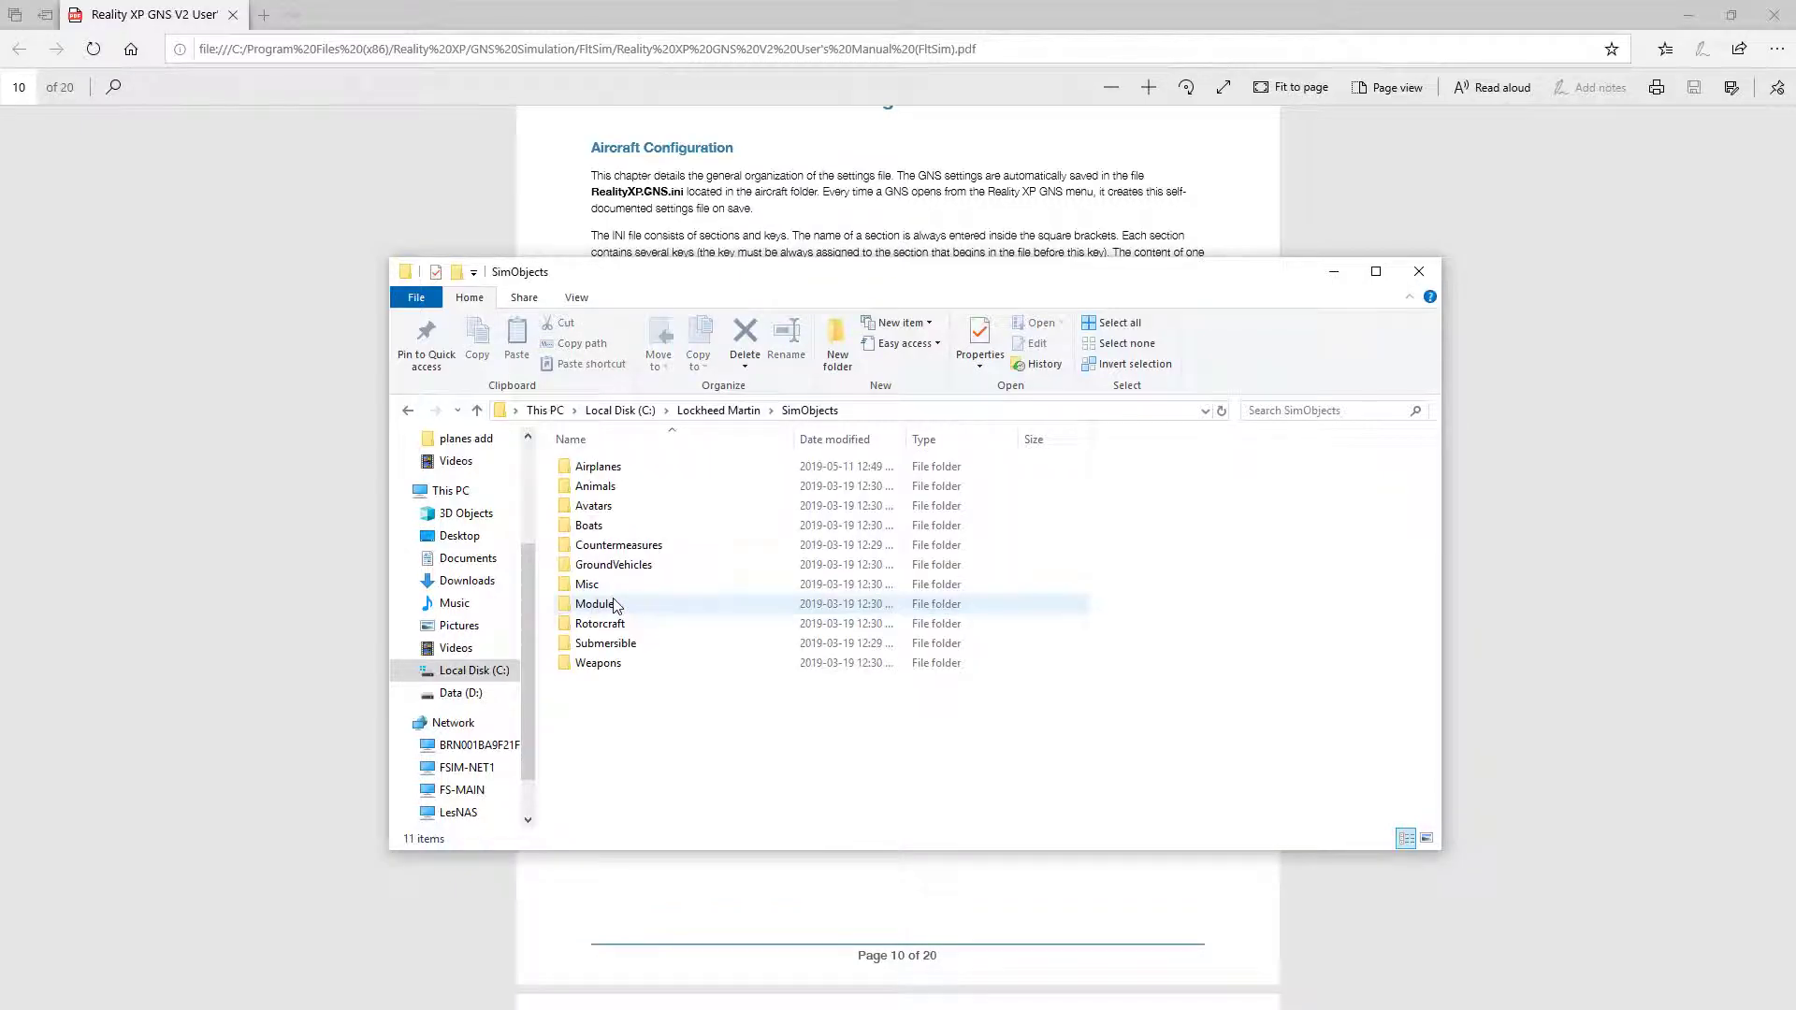
double_click(595, 467)
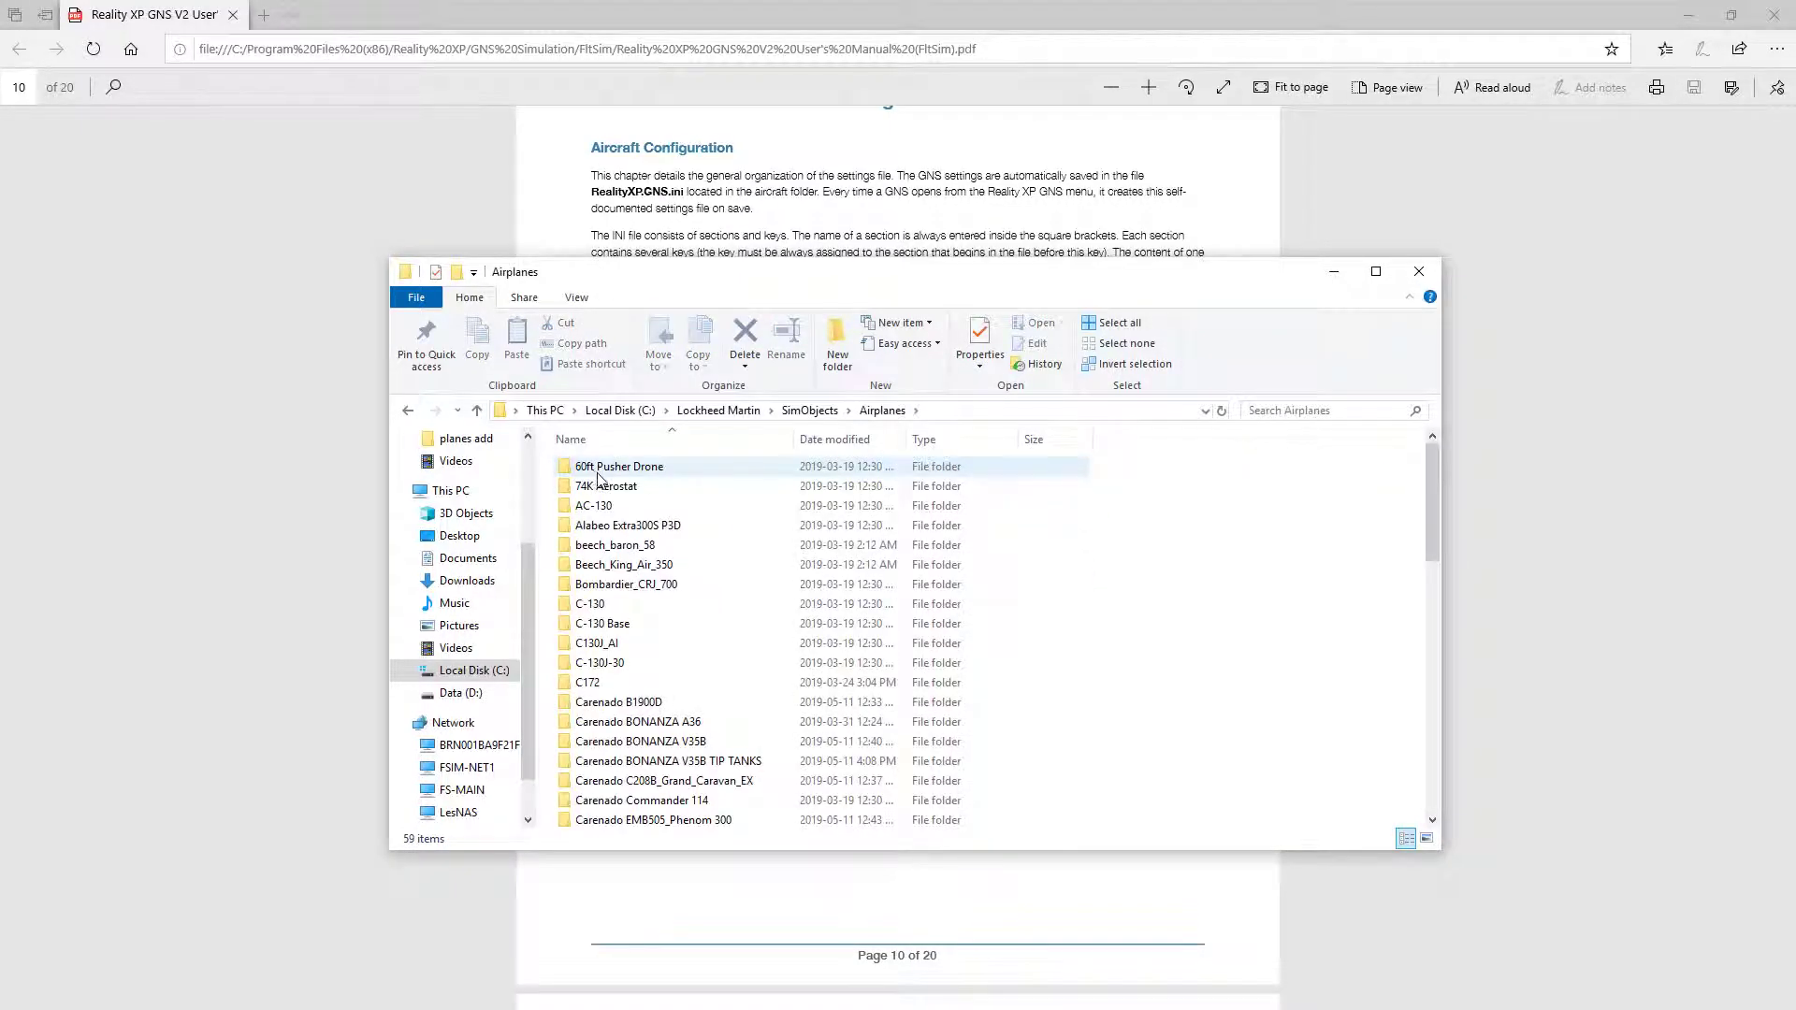
click(665, 763)
double_click(666, 763)
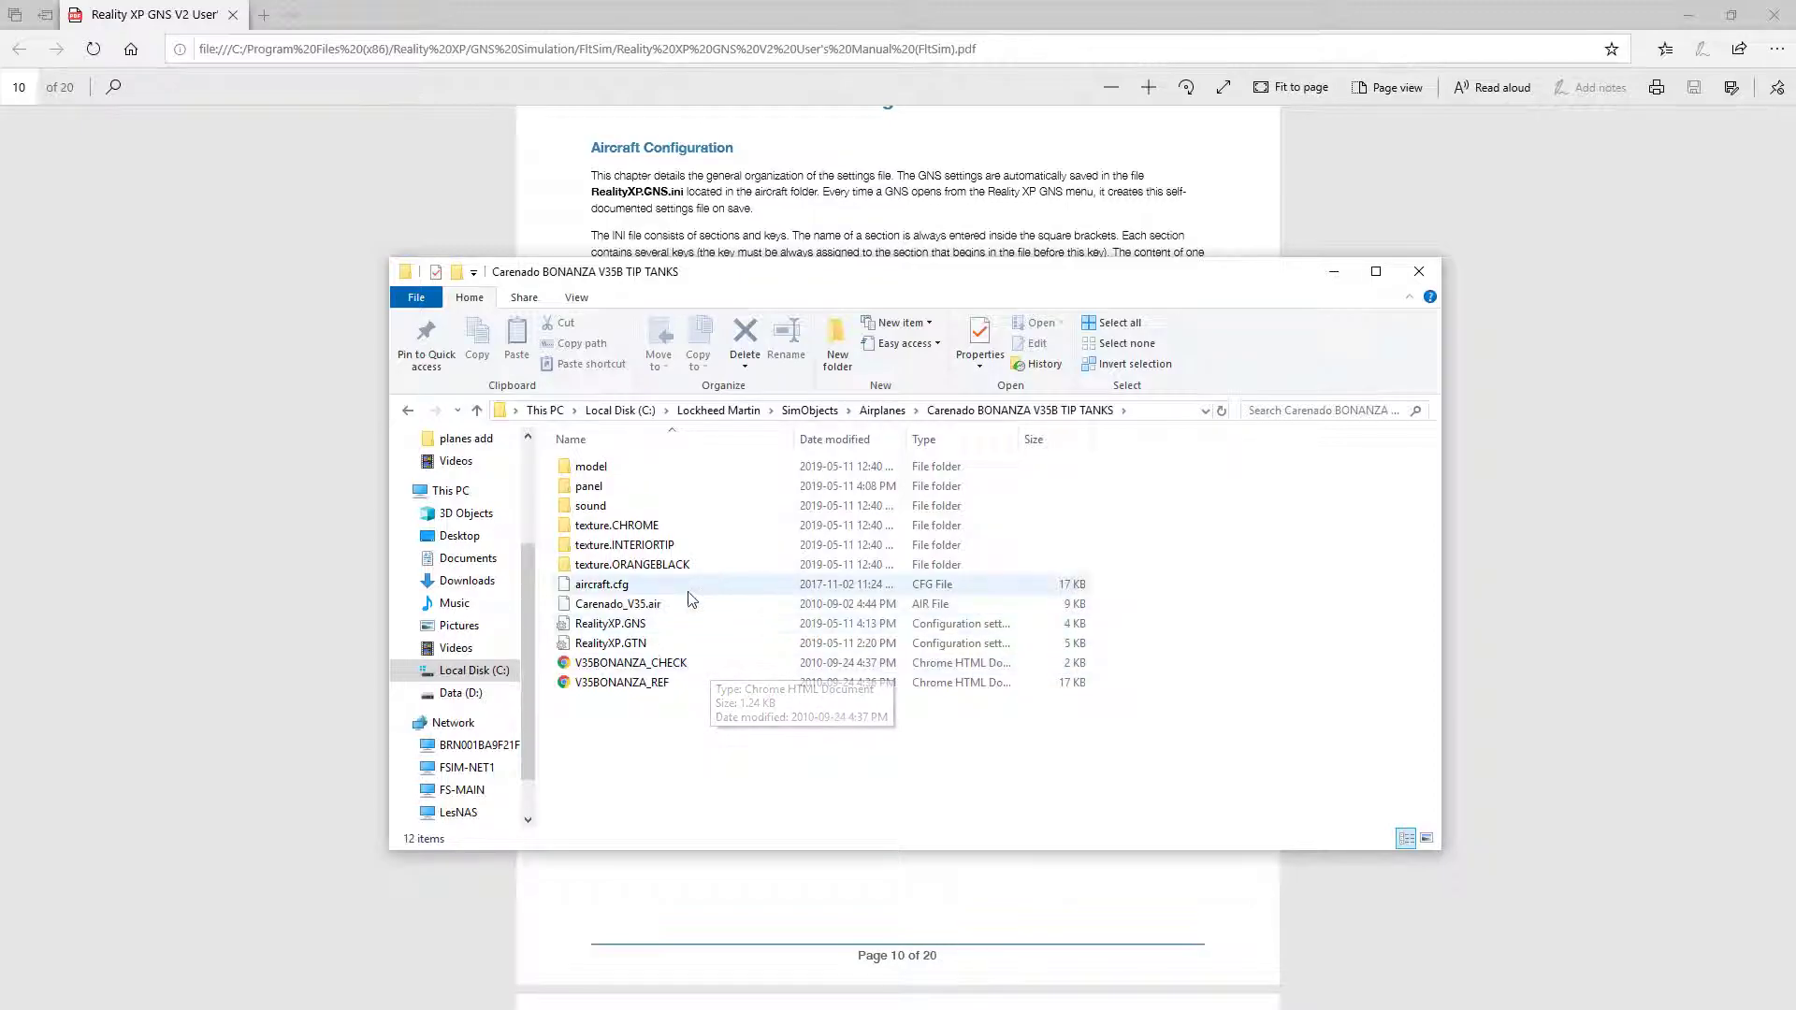
- Open RealityXP.GNS in Notepad++ and centre the editor window
right_click(614, 629)
click(463, 689)
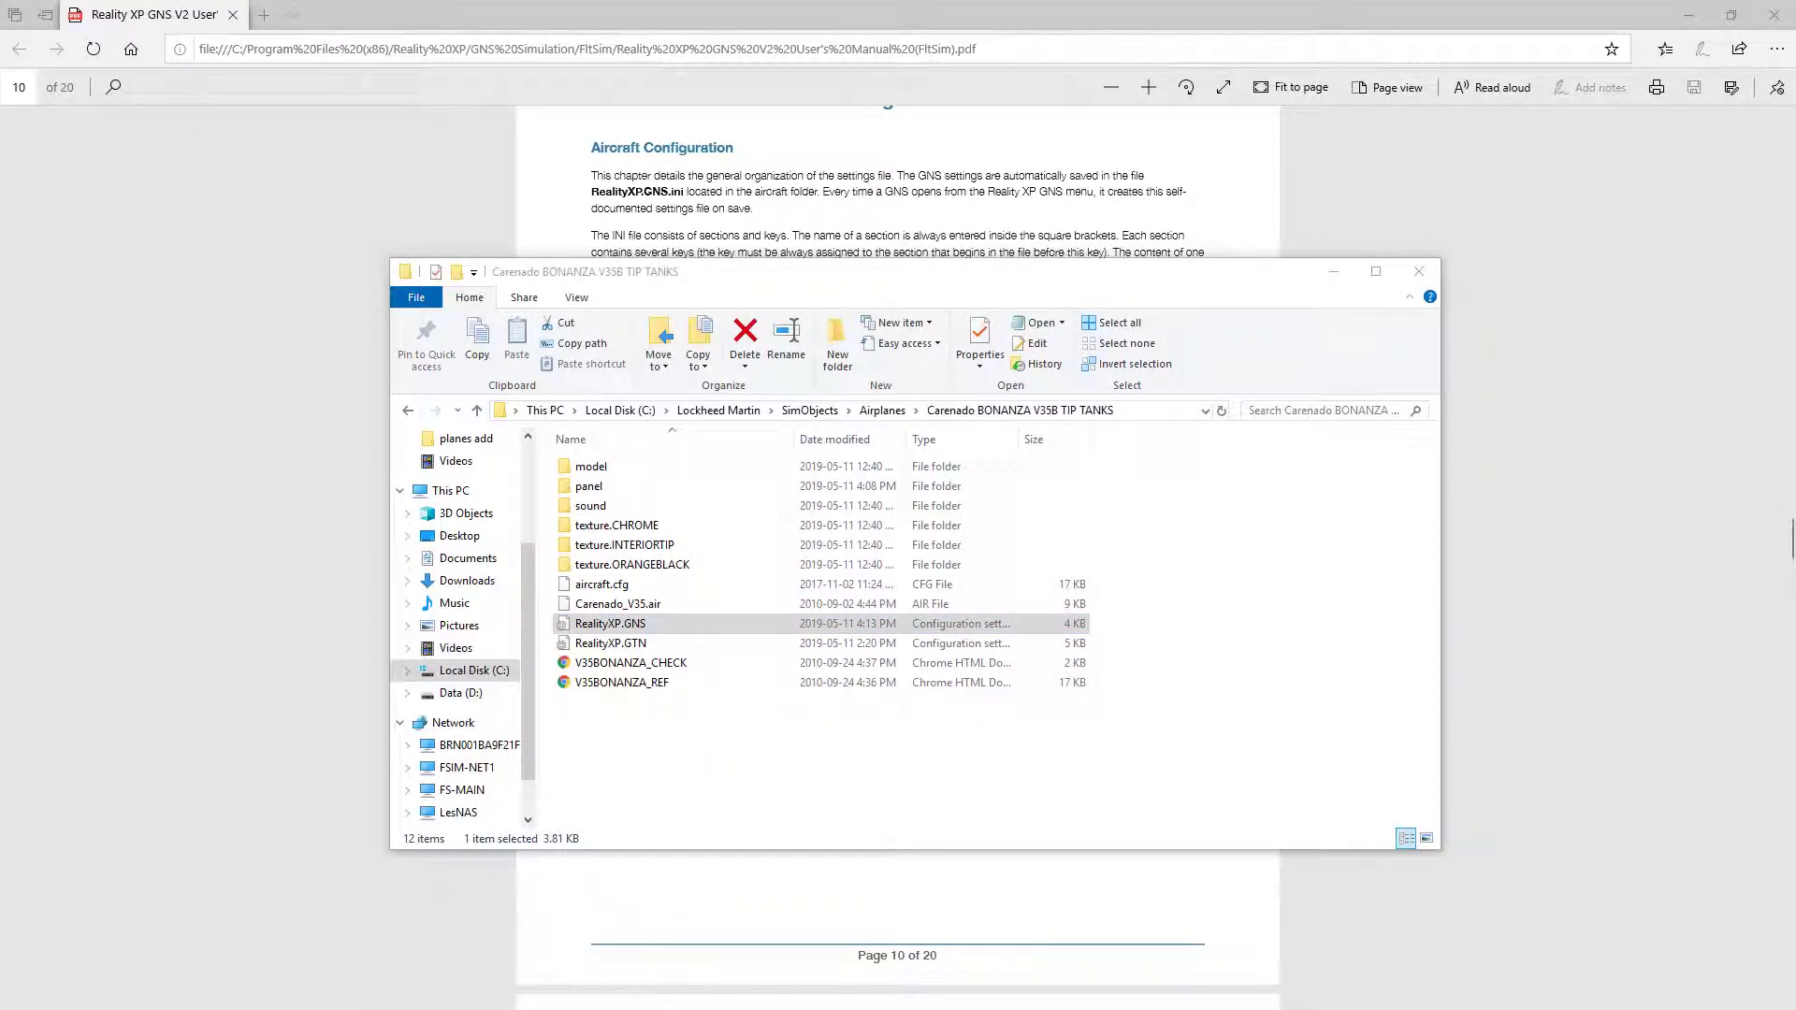
drag(1590, 241, 1140, 75)
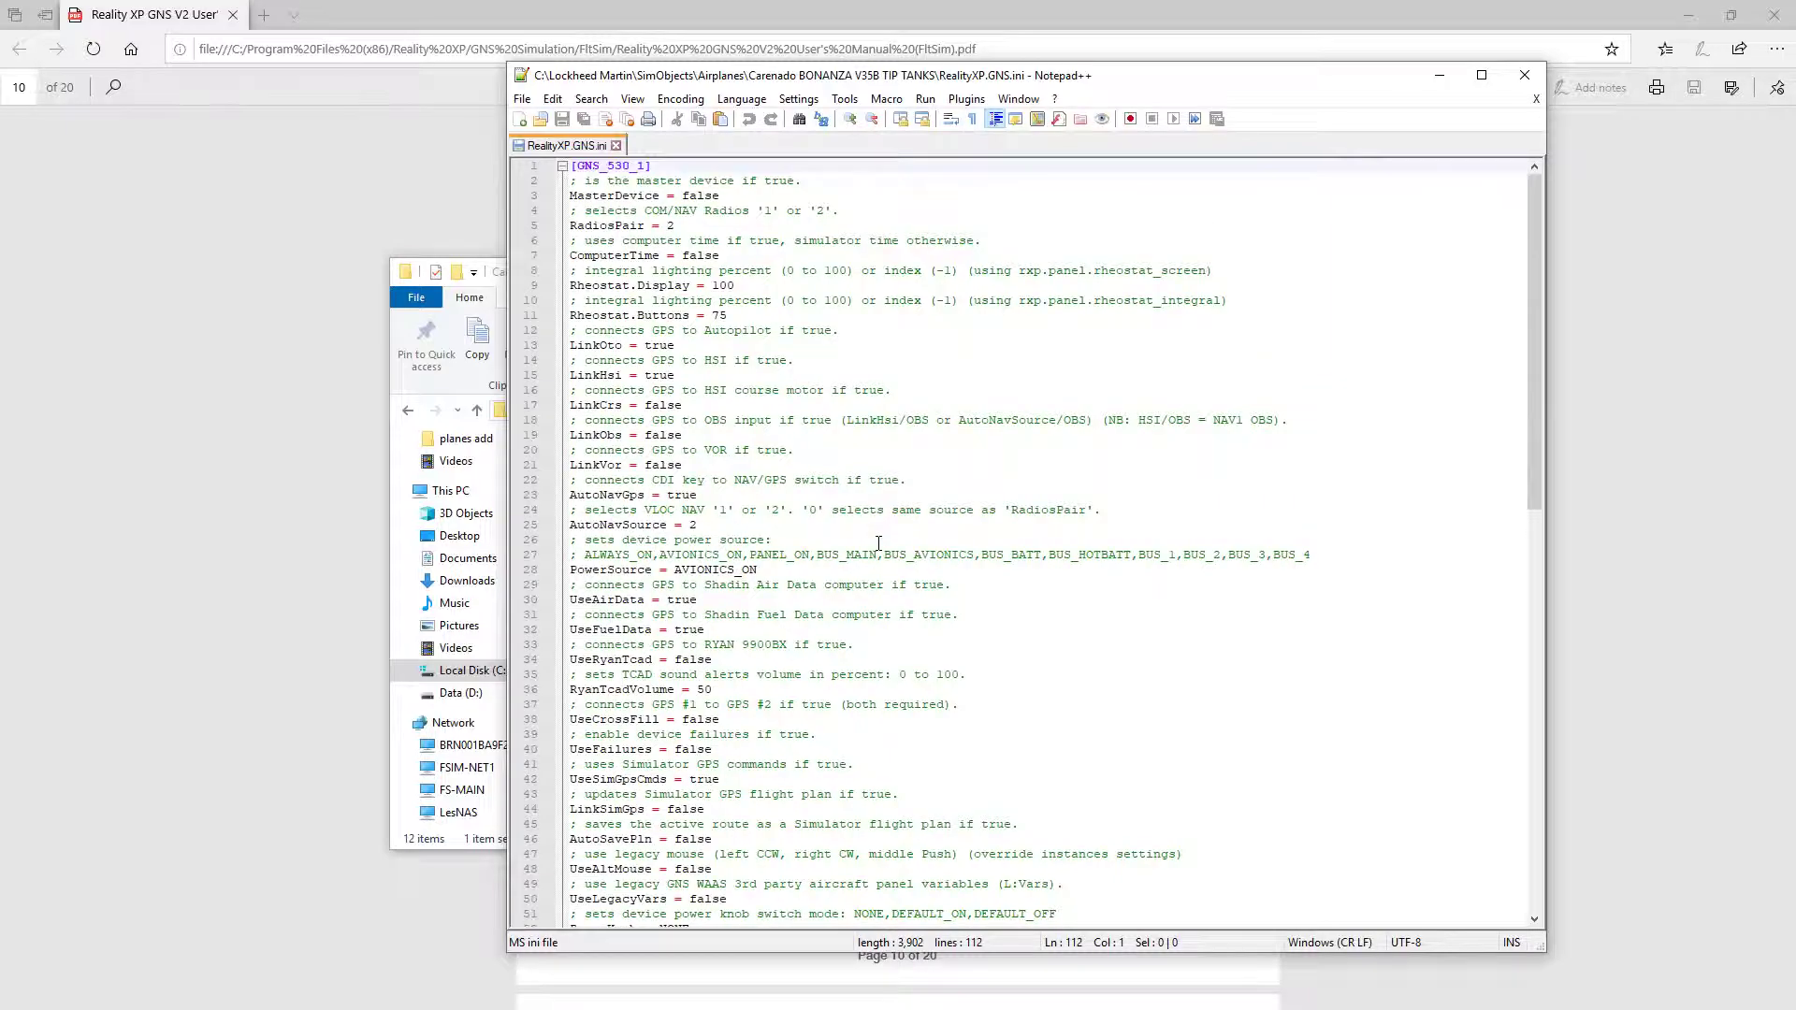
- Renumber the [GNS_530_1] and [GNS_530_1.DEFAULT] section headers to GNS_530_2
scroll(839, 462, down, 20)
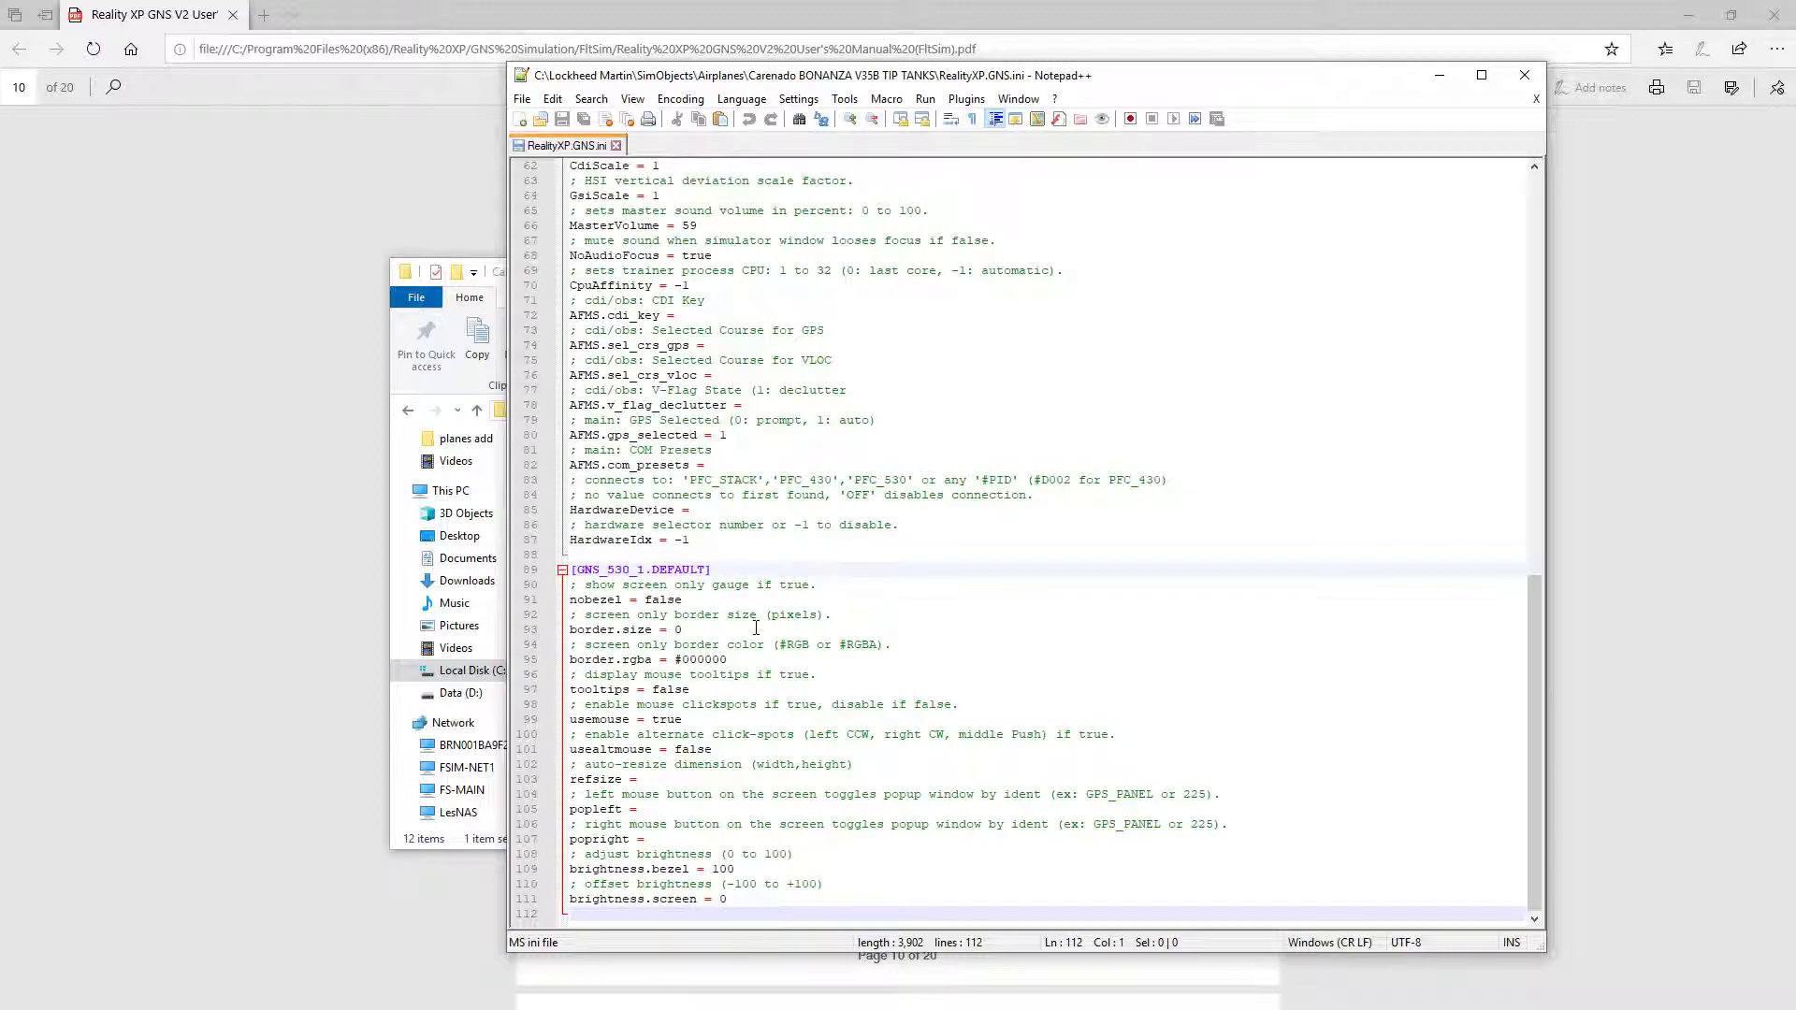
scroll(756, 628, up, 9)
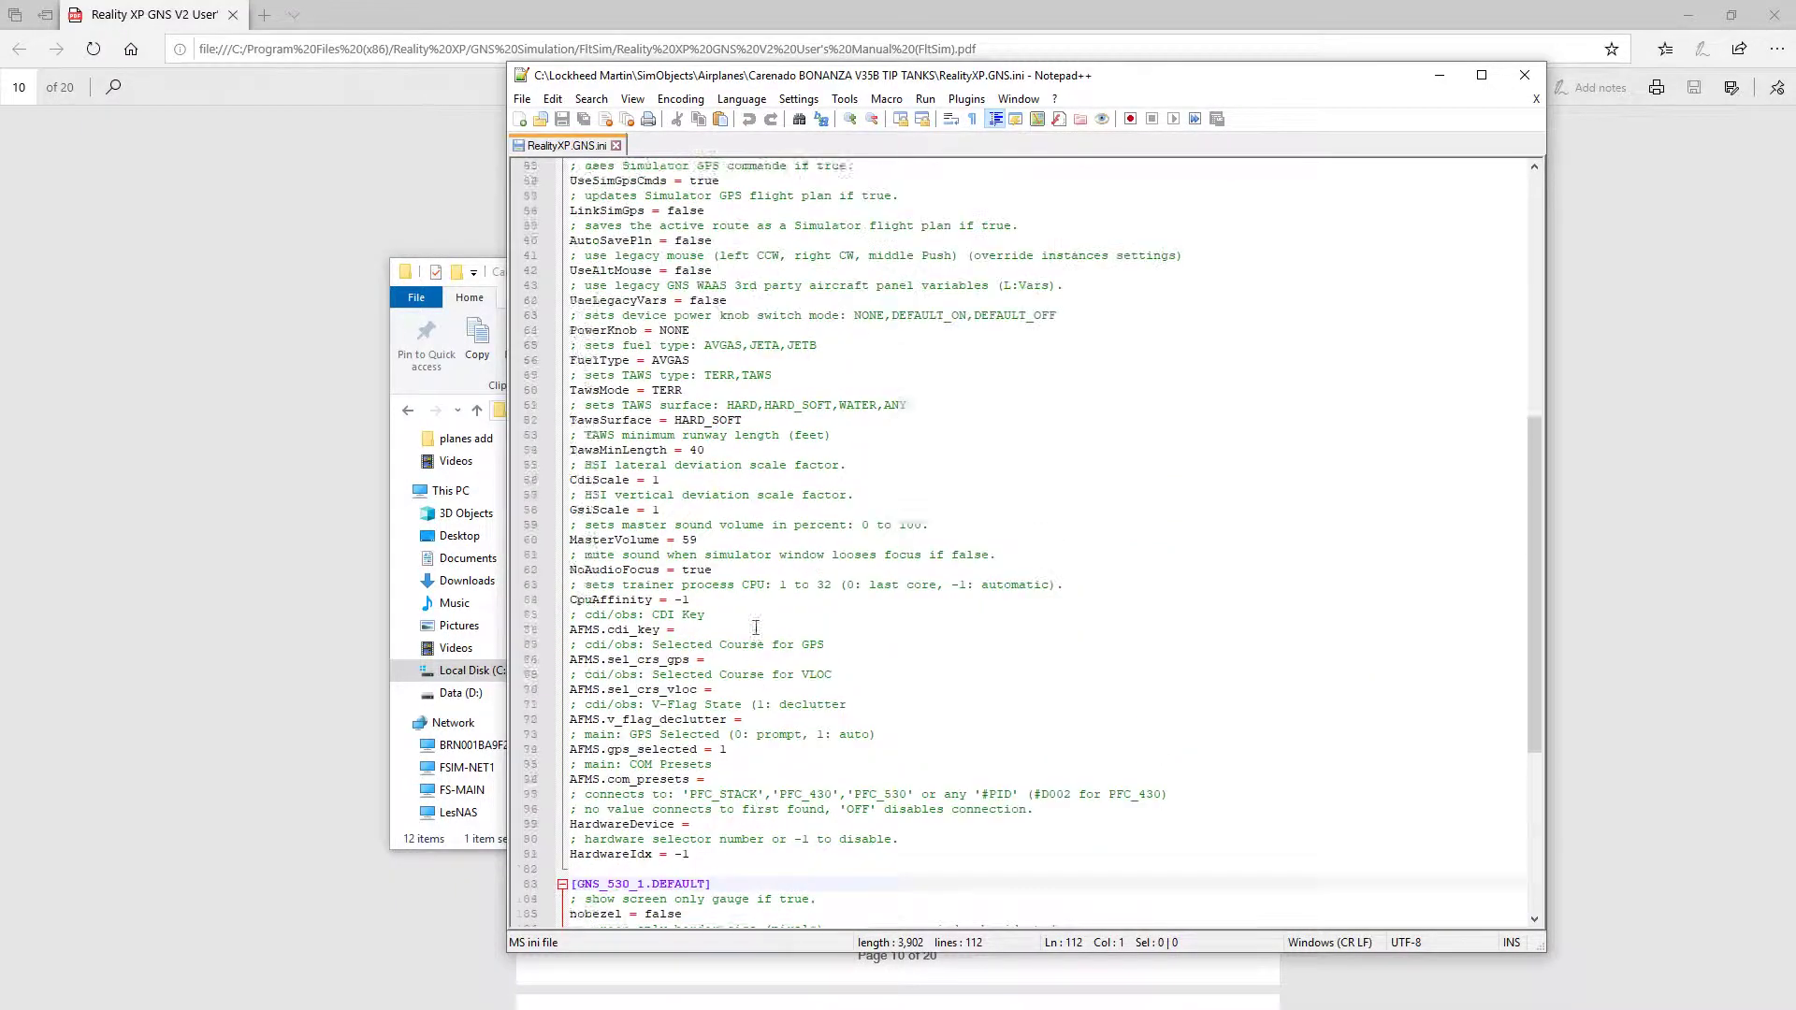
scroll(756, 627, up, 11)
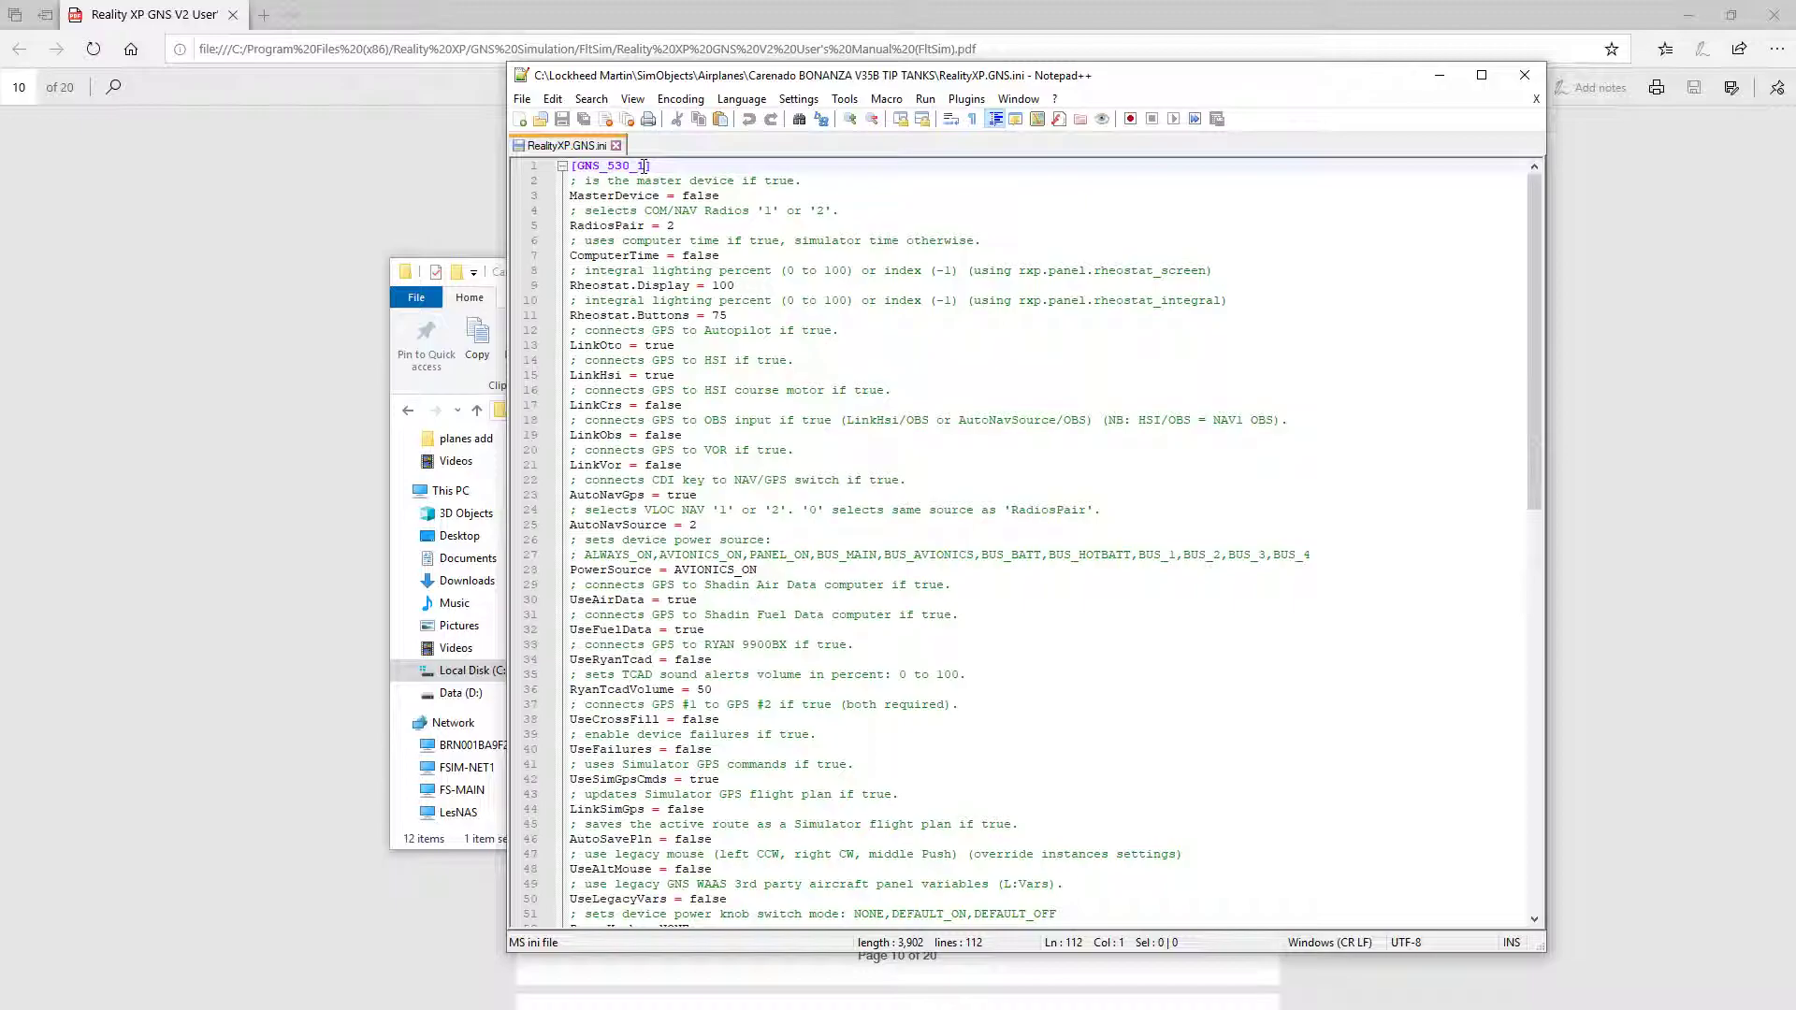
click(645, 165)
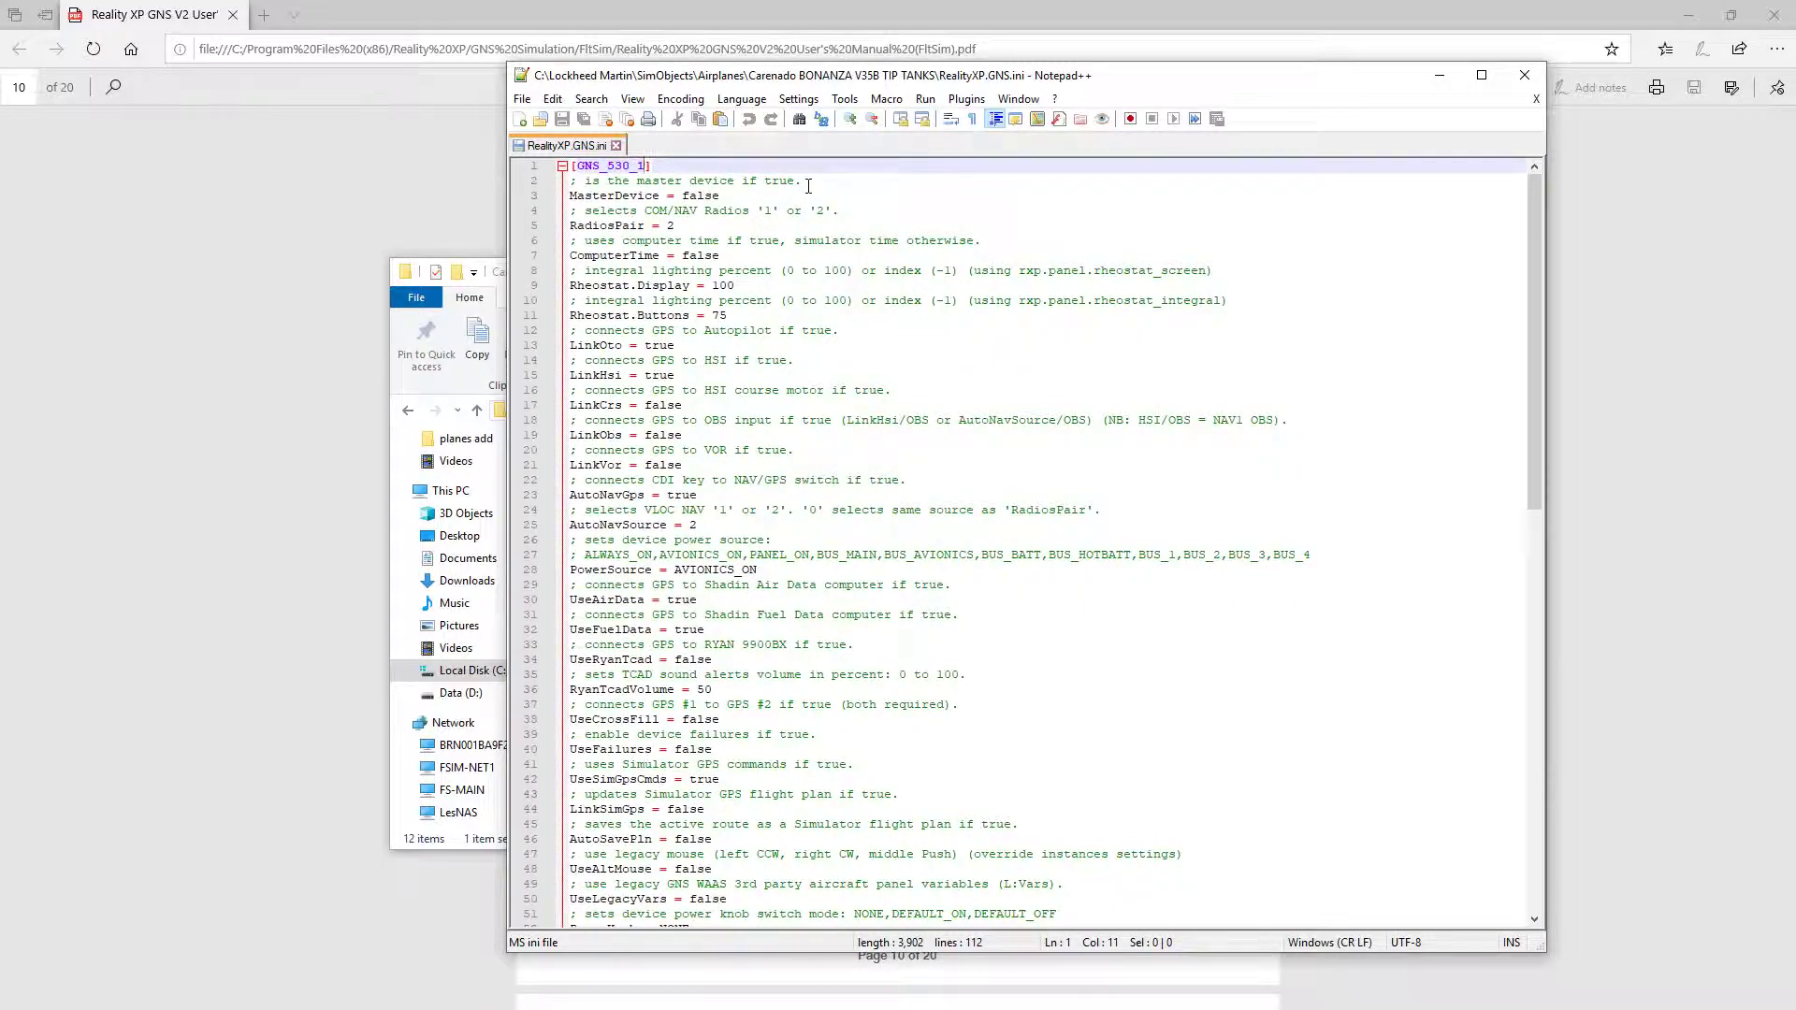
key(BackSpace)
text(2)
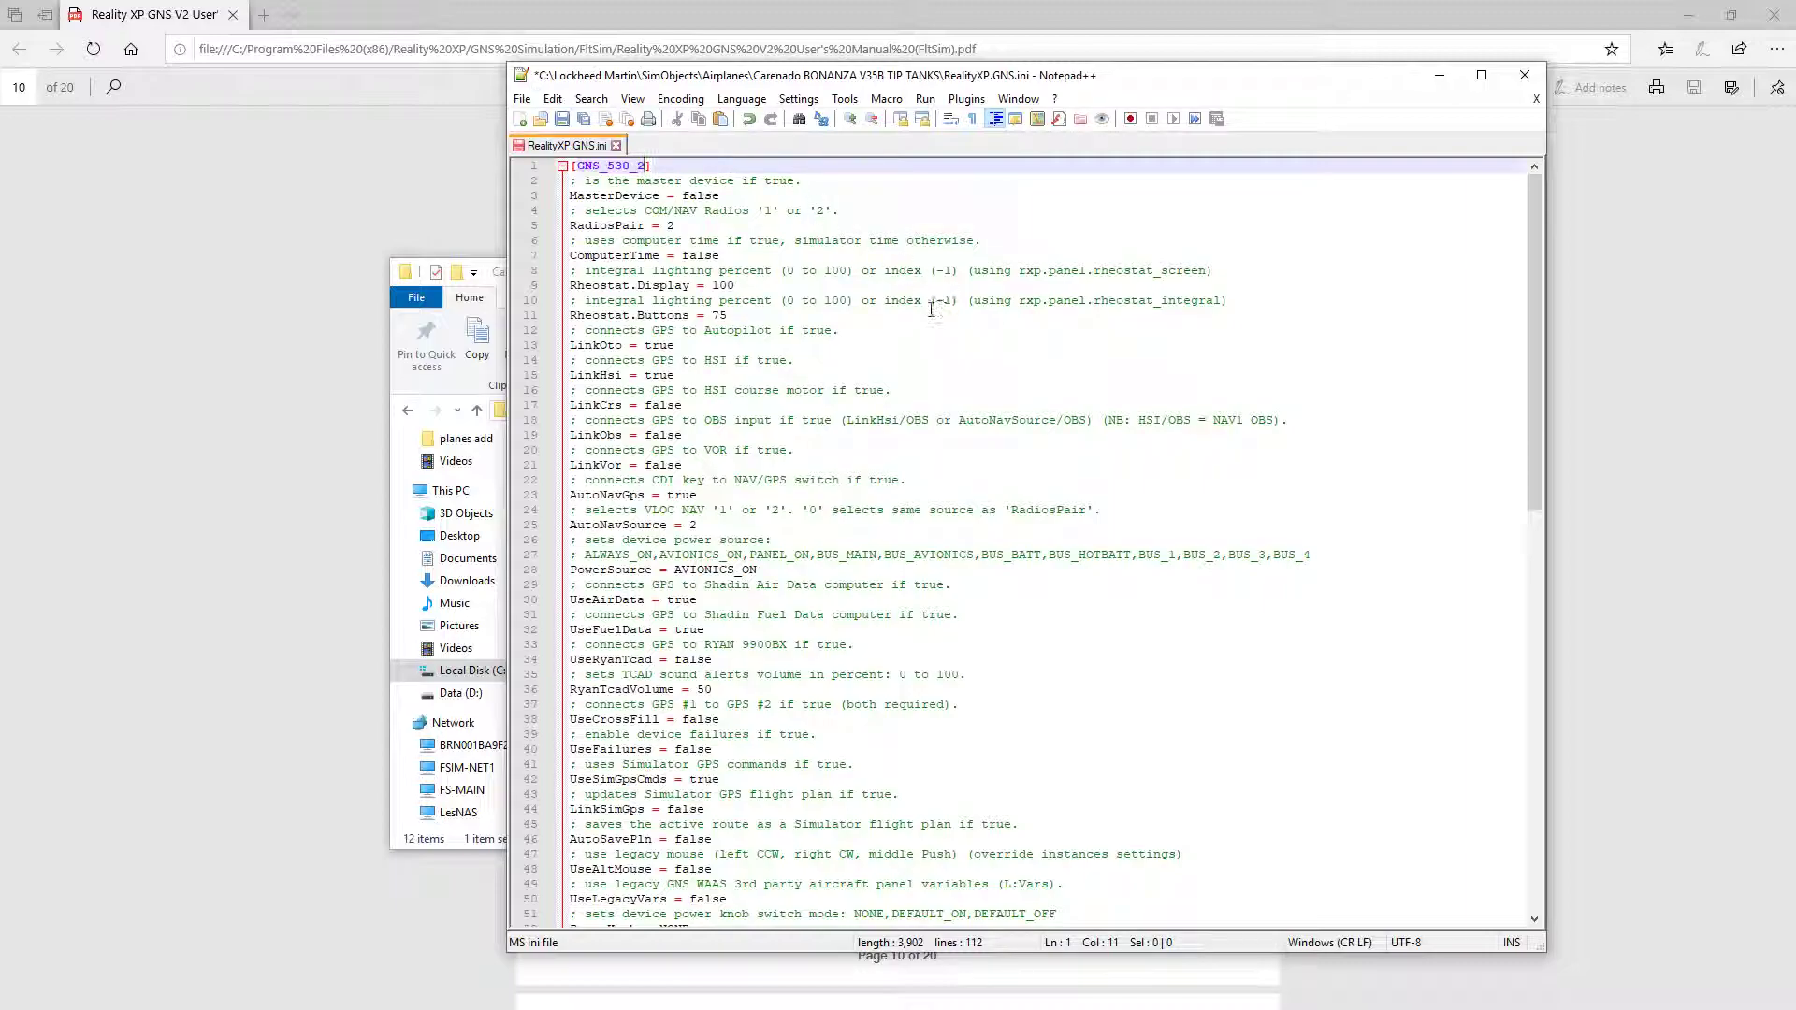
scroll(931, 310, down, 20)
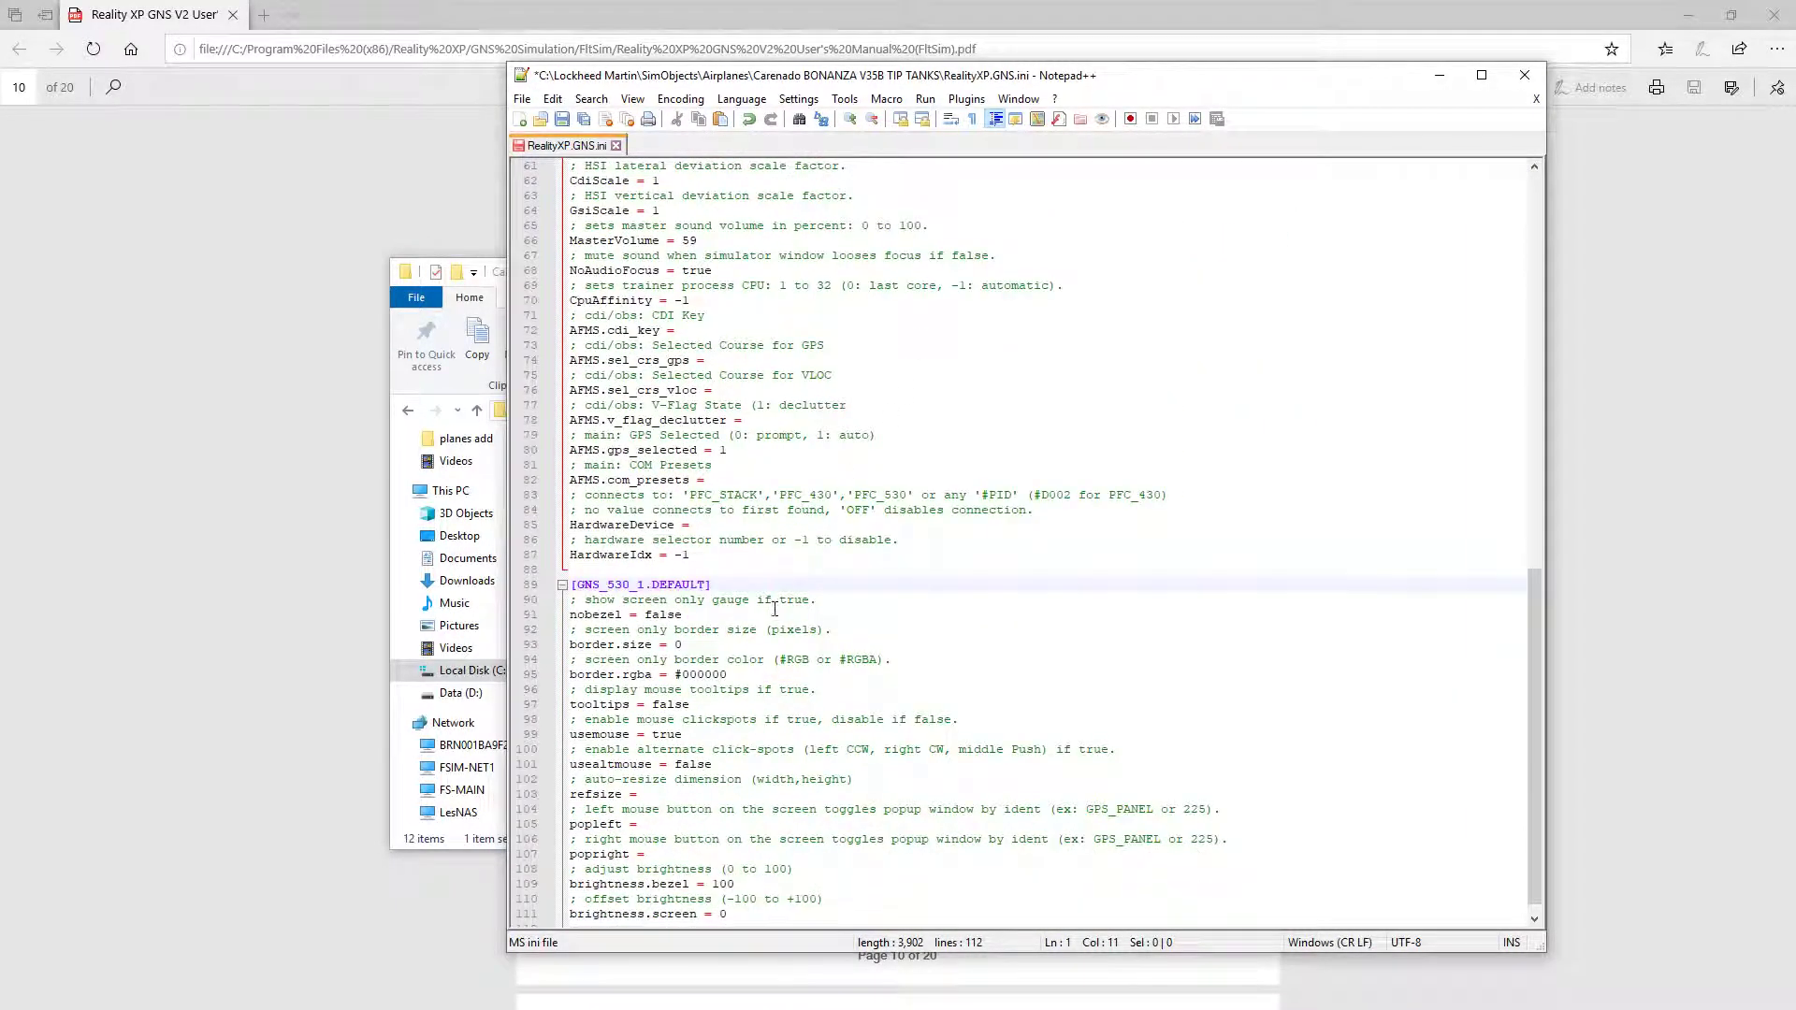
click(647, 585)
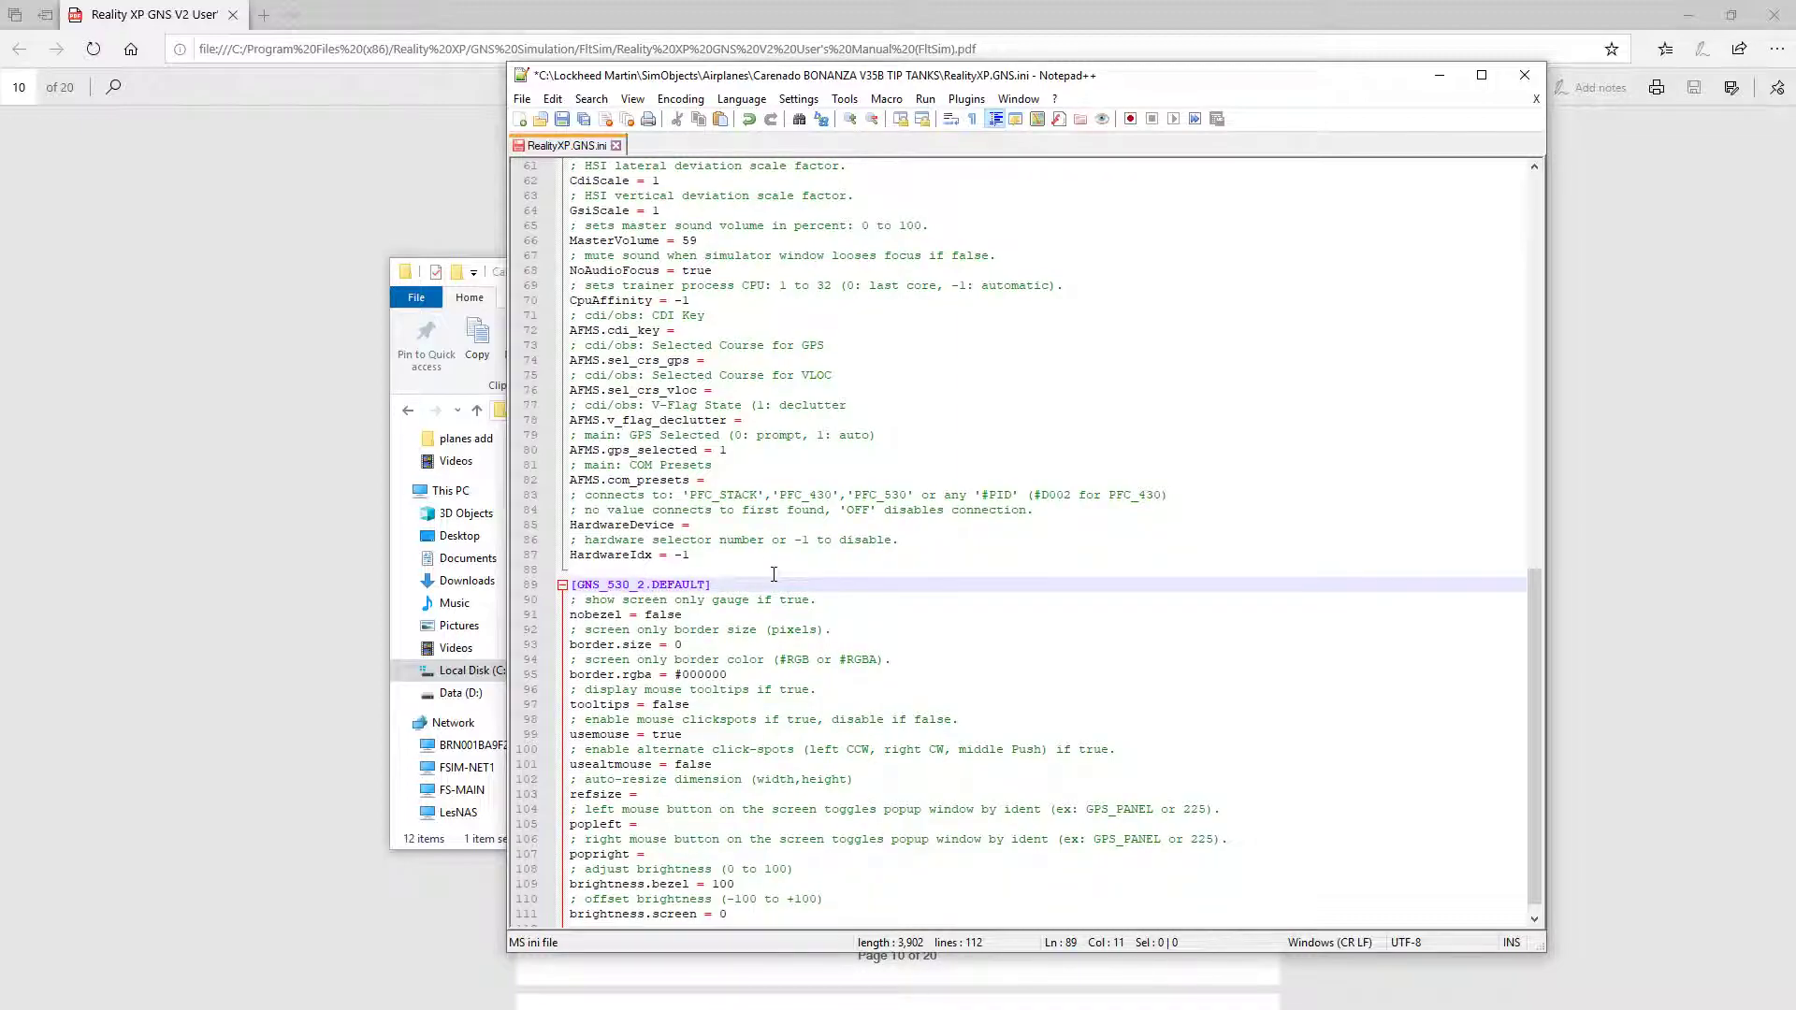
- Set nobezel to TRUE, save RealityXP.GNS.ini, and bring the GNS manual PDF back up
double_click(662, 615)
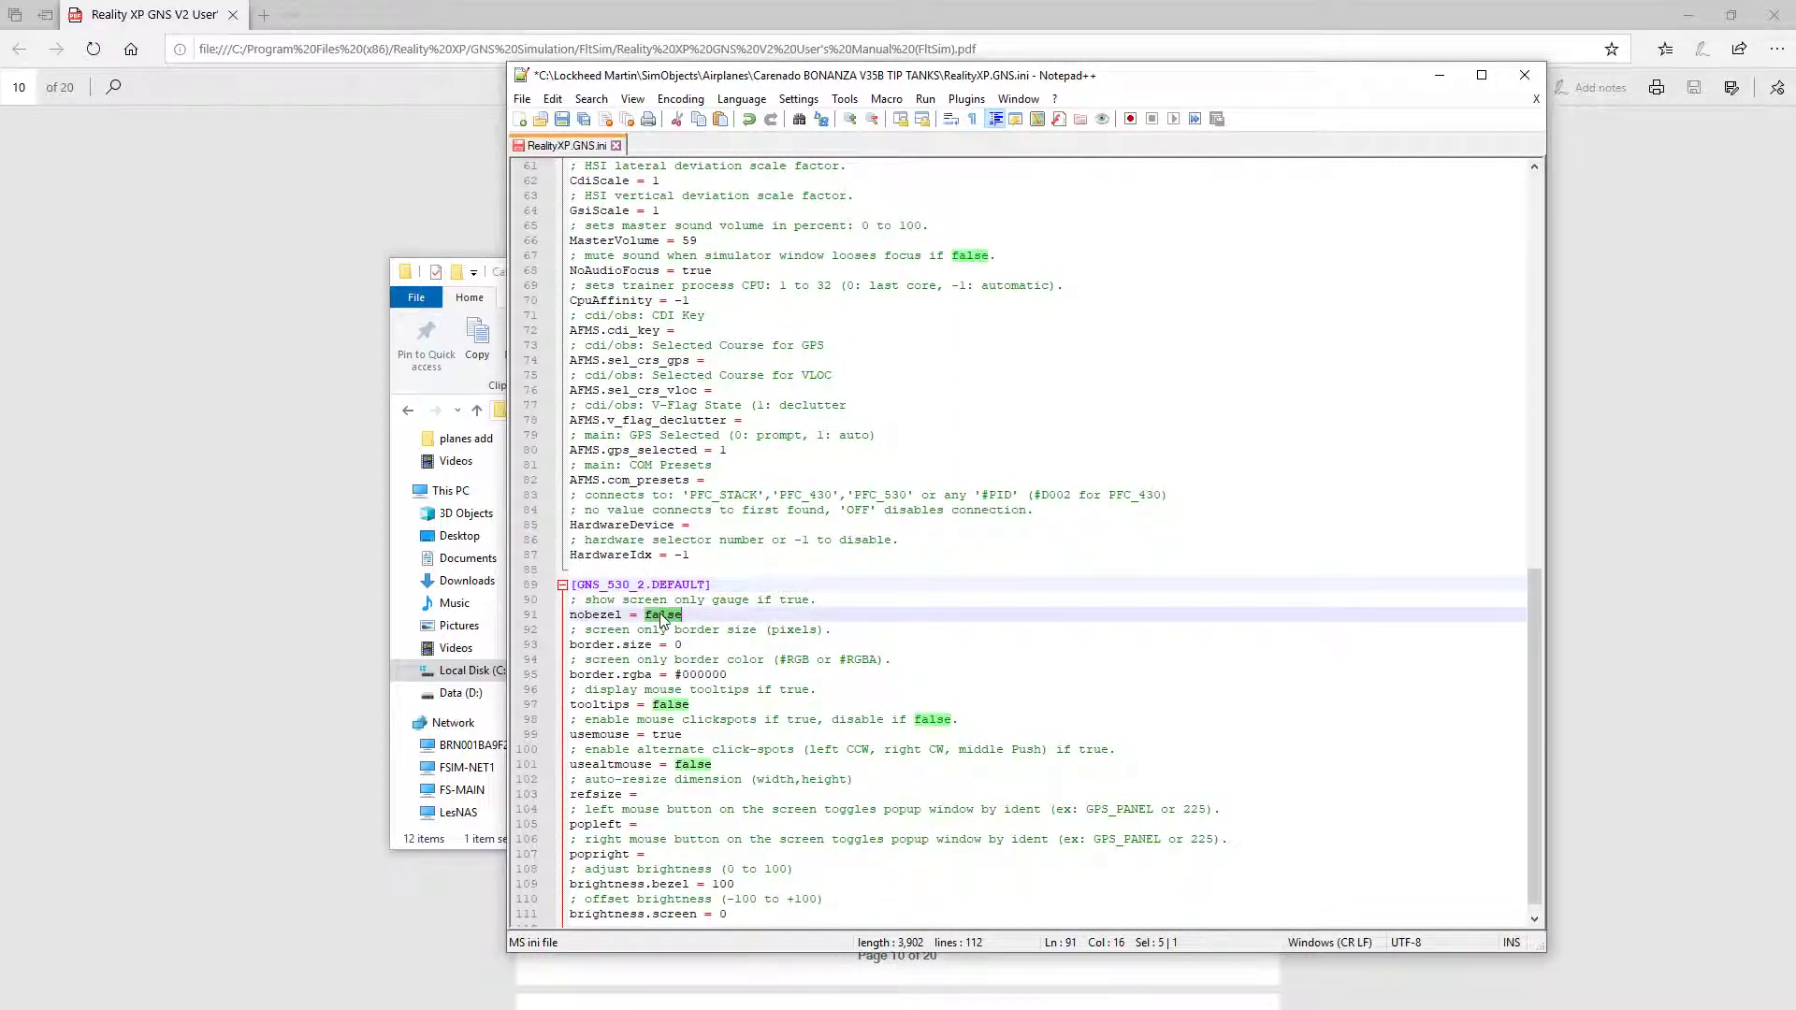
text(TRUE)
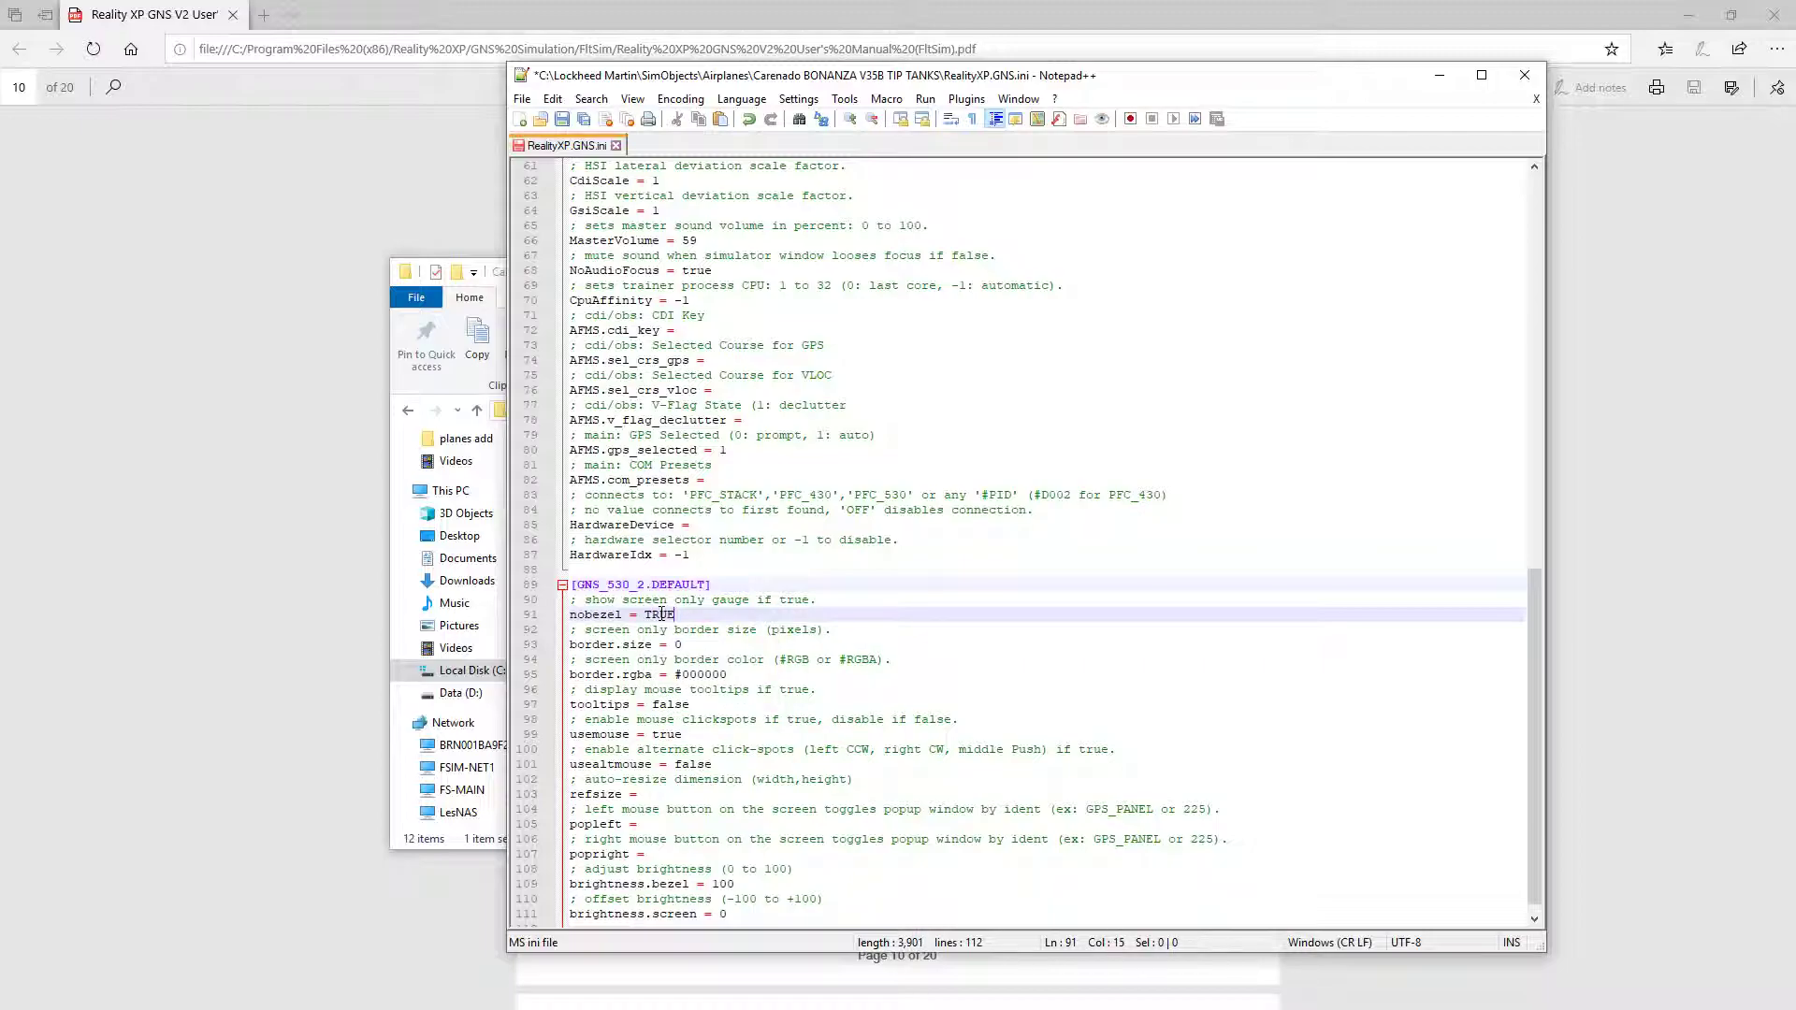
key(ctrl+s)
scroll(781, 688, up, 17)
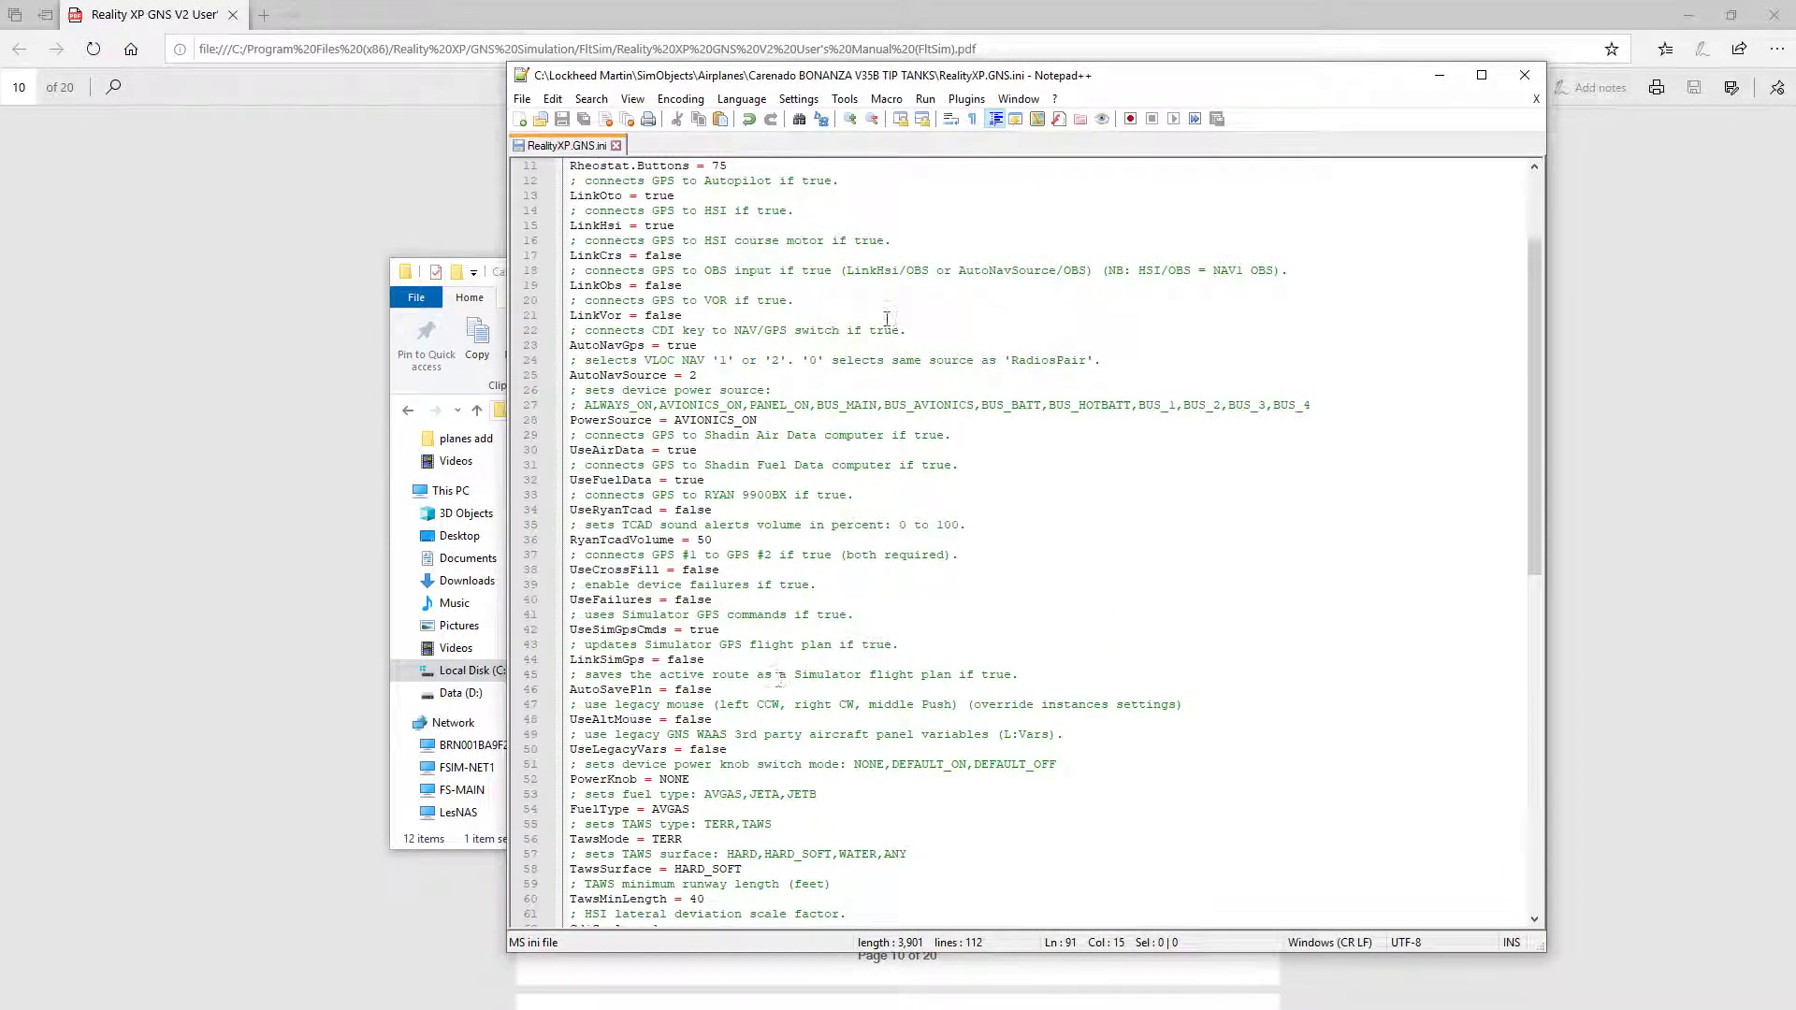
click(1439, 75)
click(1385, 178)
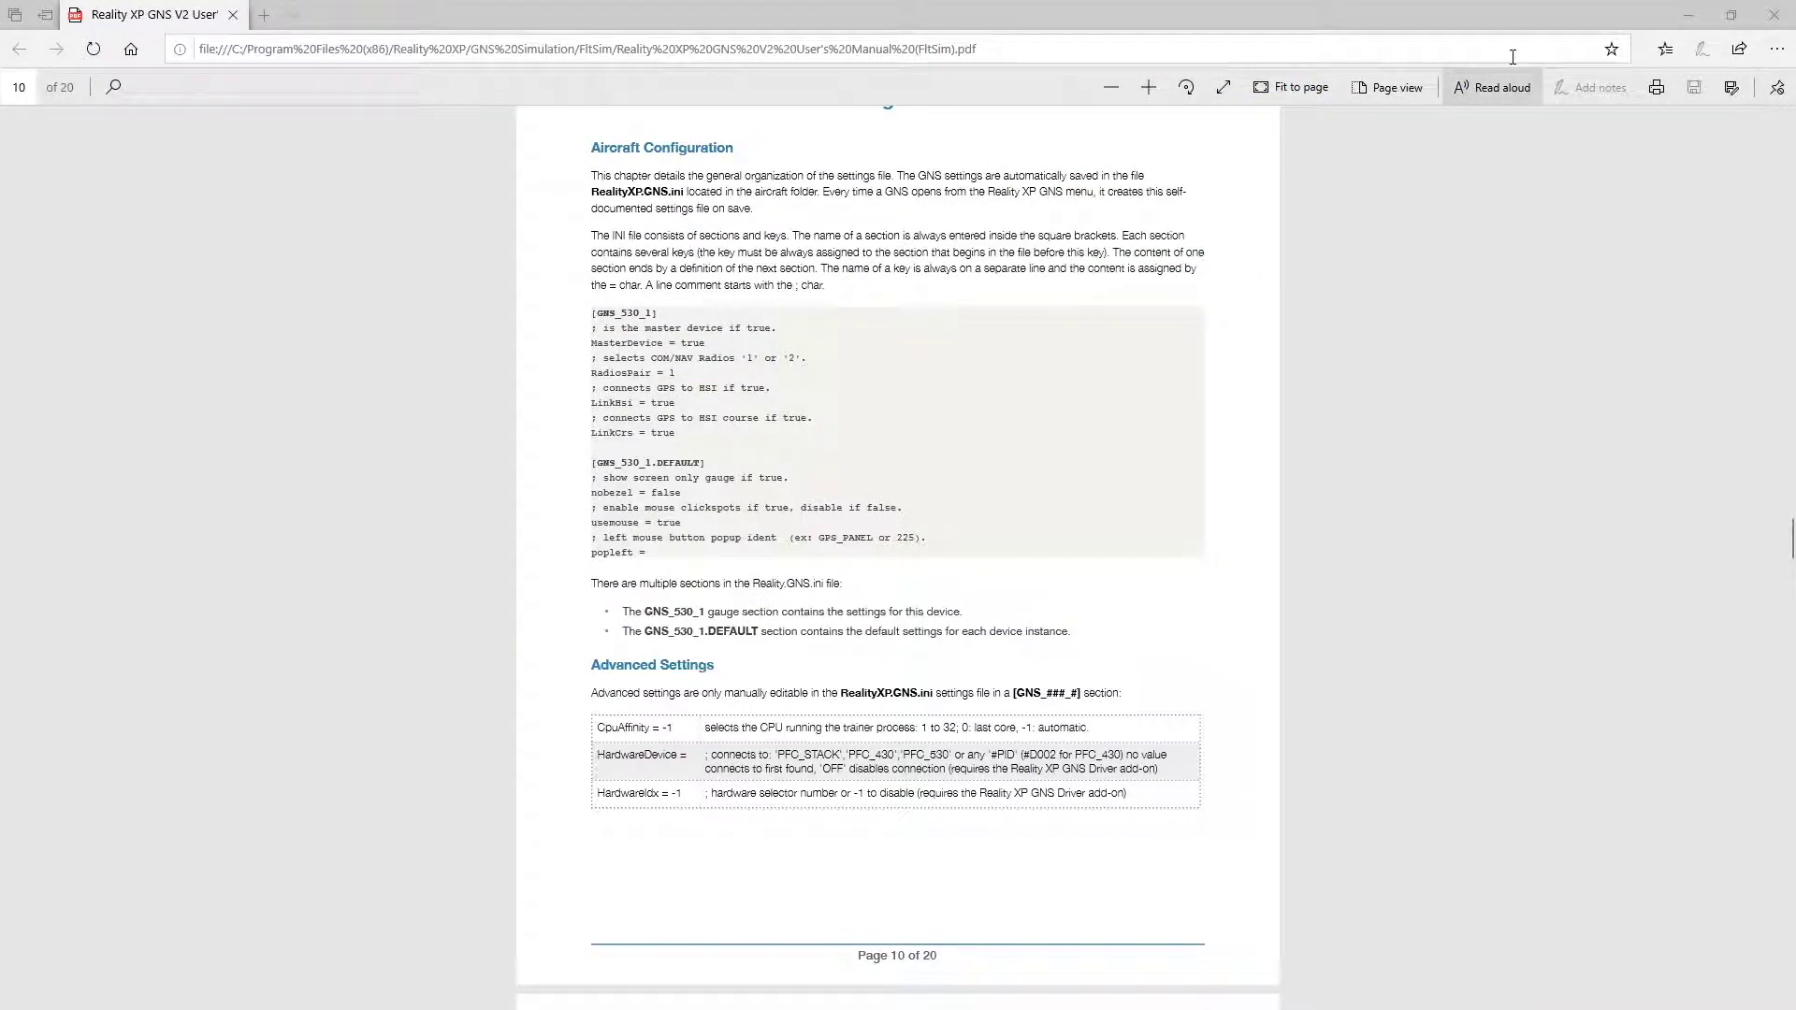
- Reload the Bonanza through Vehicle > Select and drag the GNS 530 popup toward the screen centre
click(1689, 15)
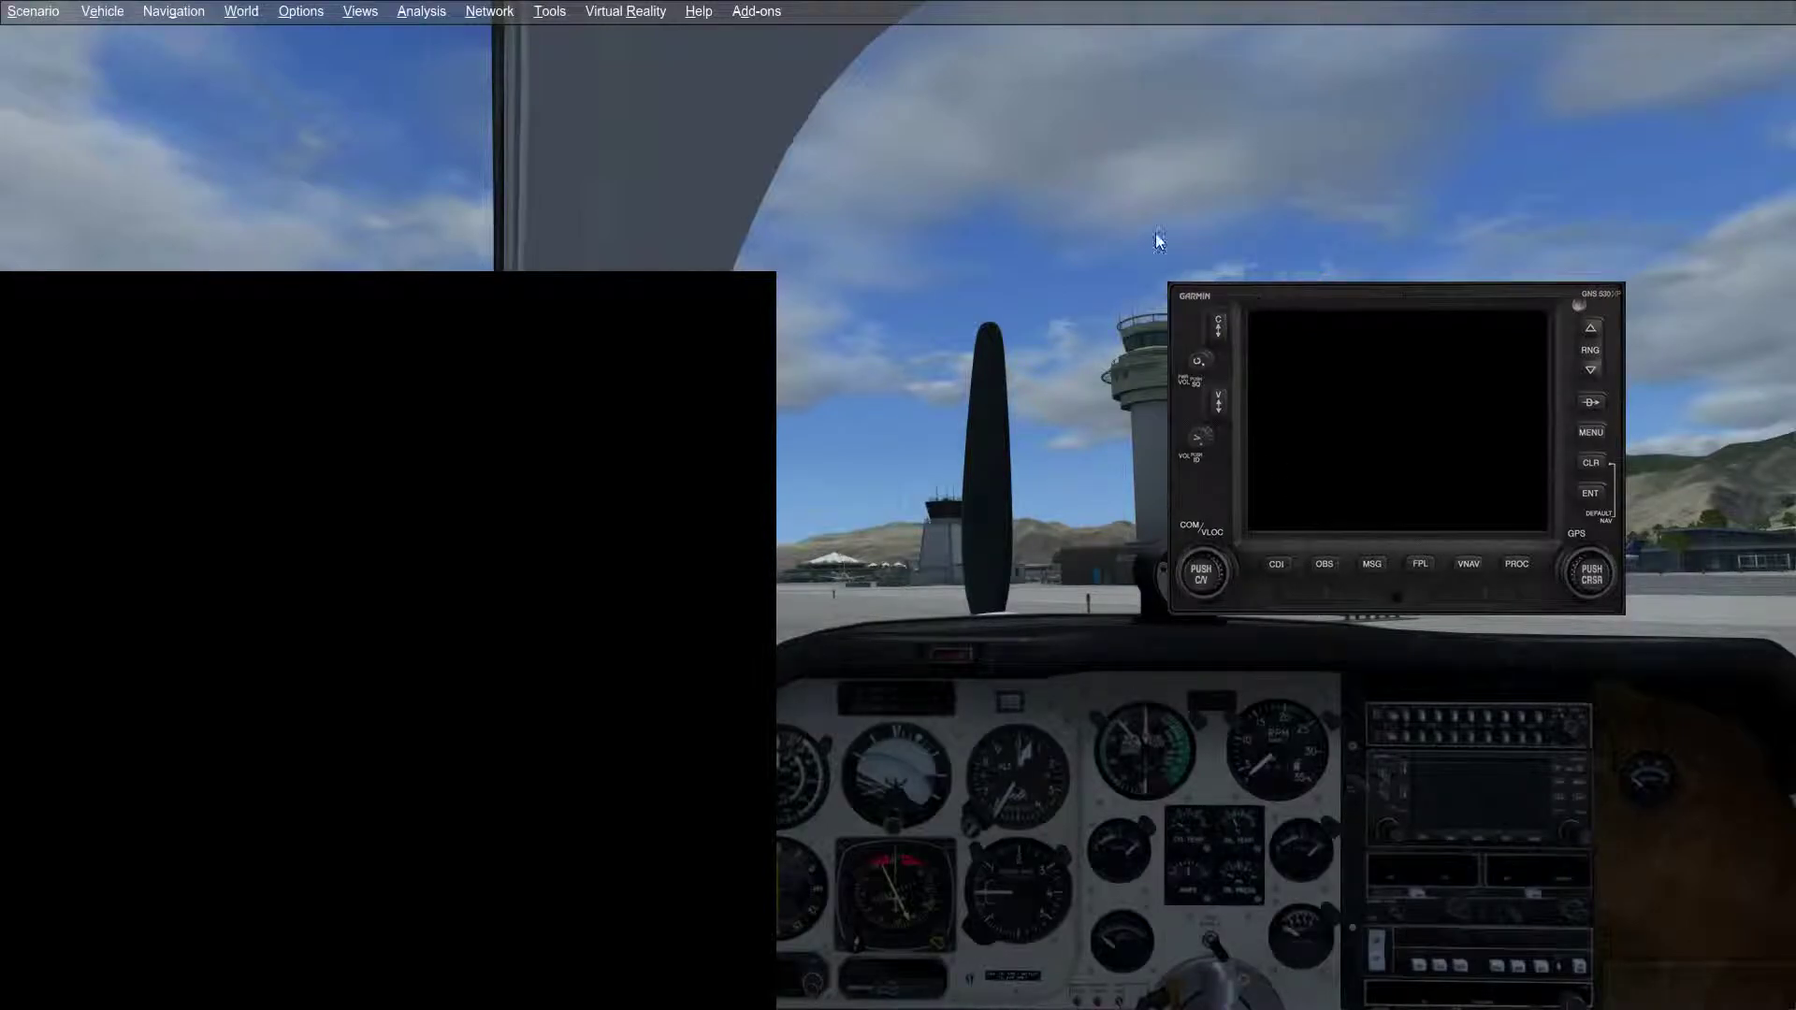
click(1081, 241)
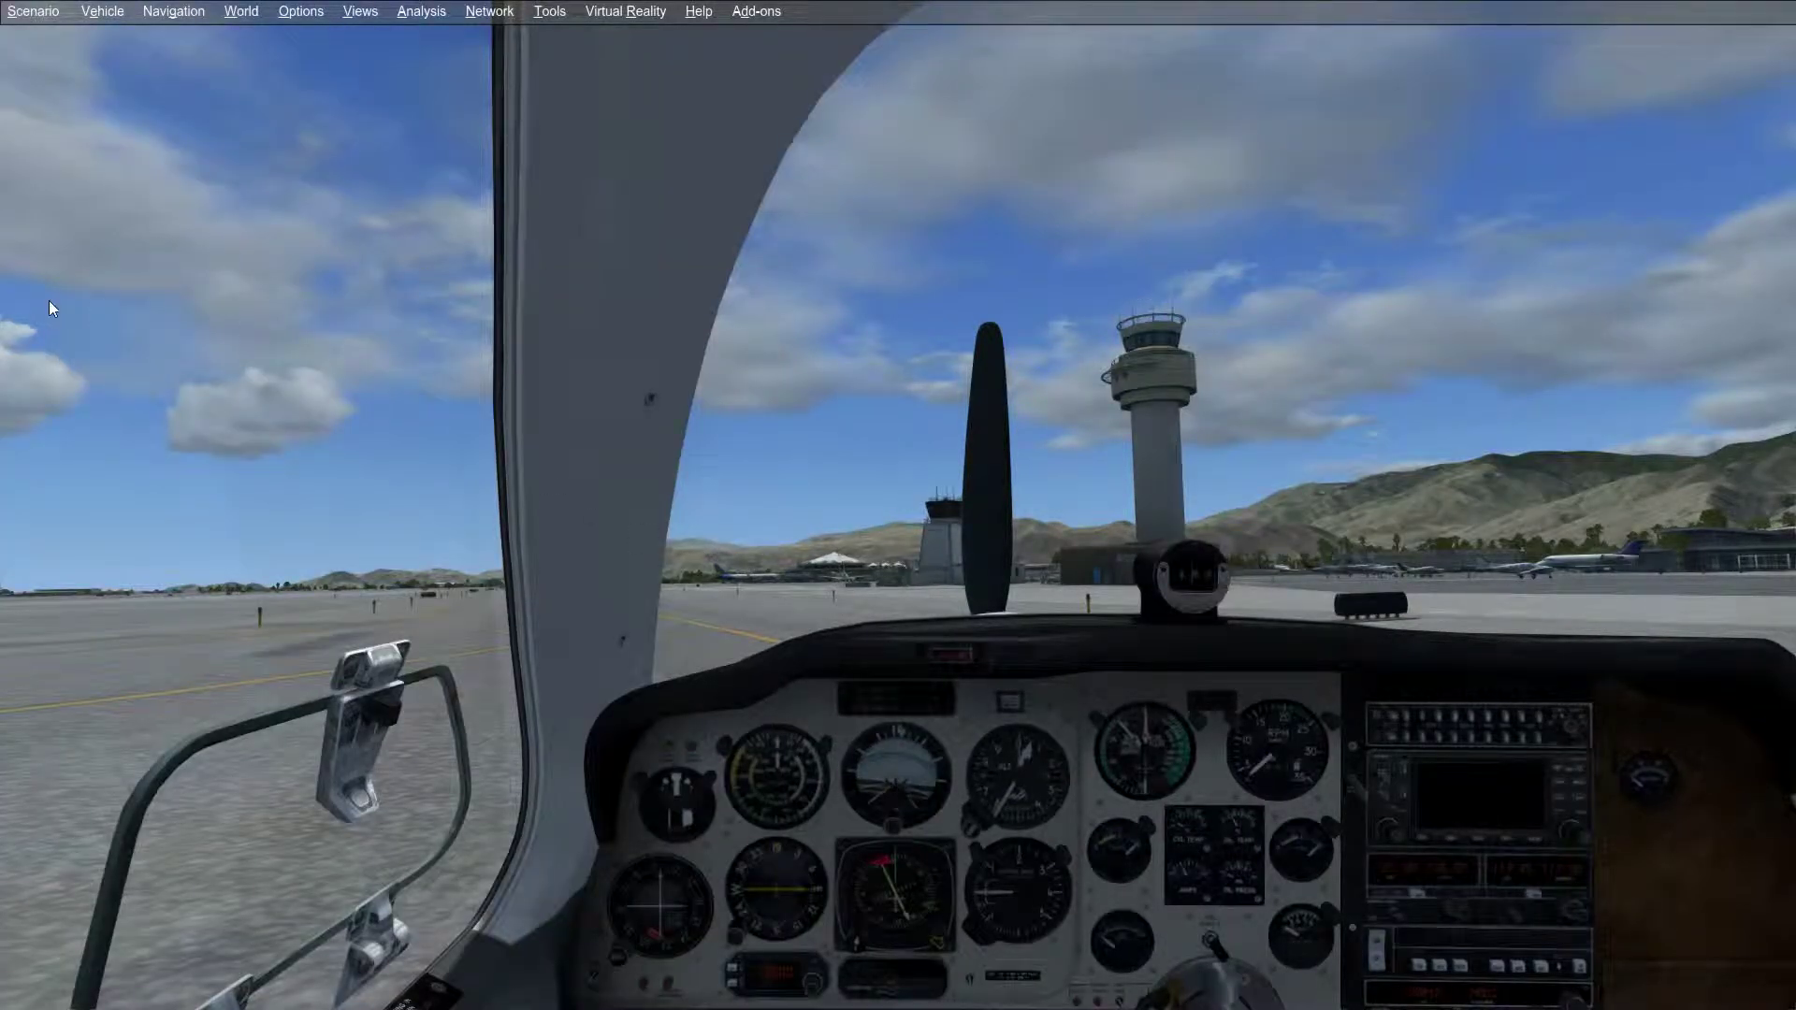
click(100, 15)
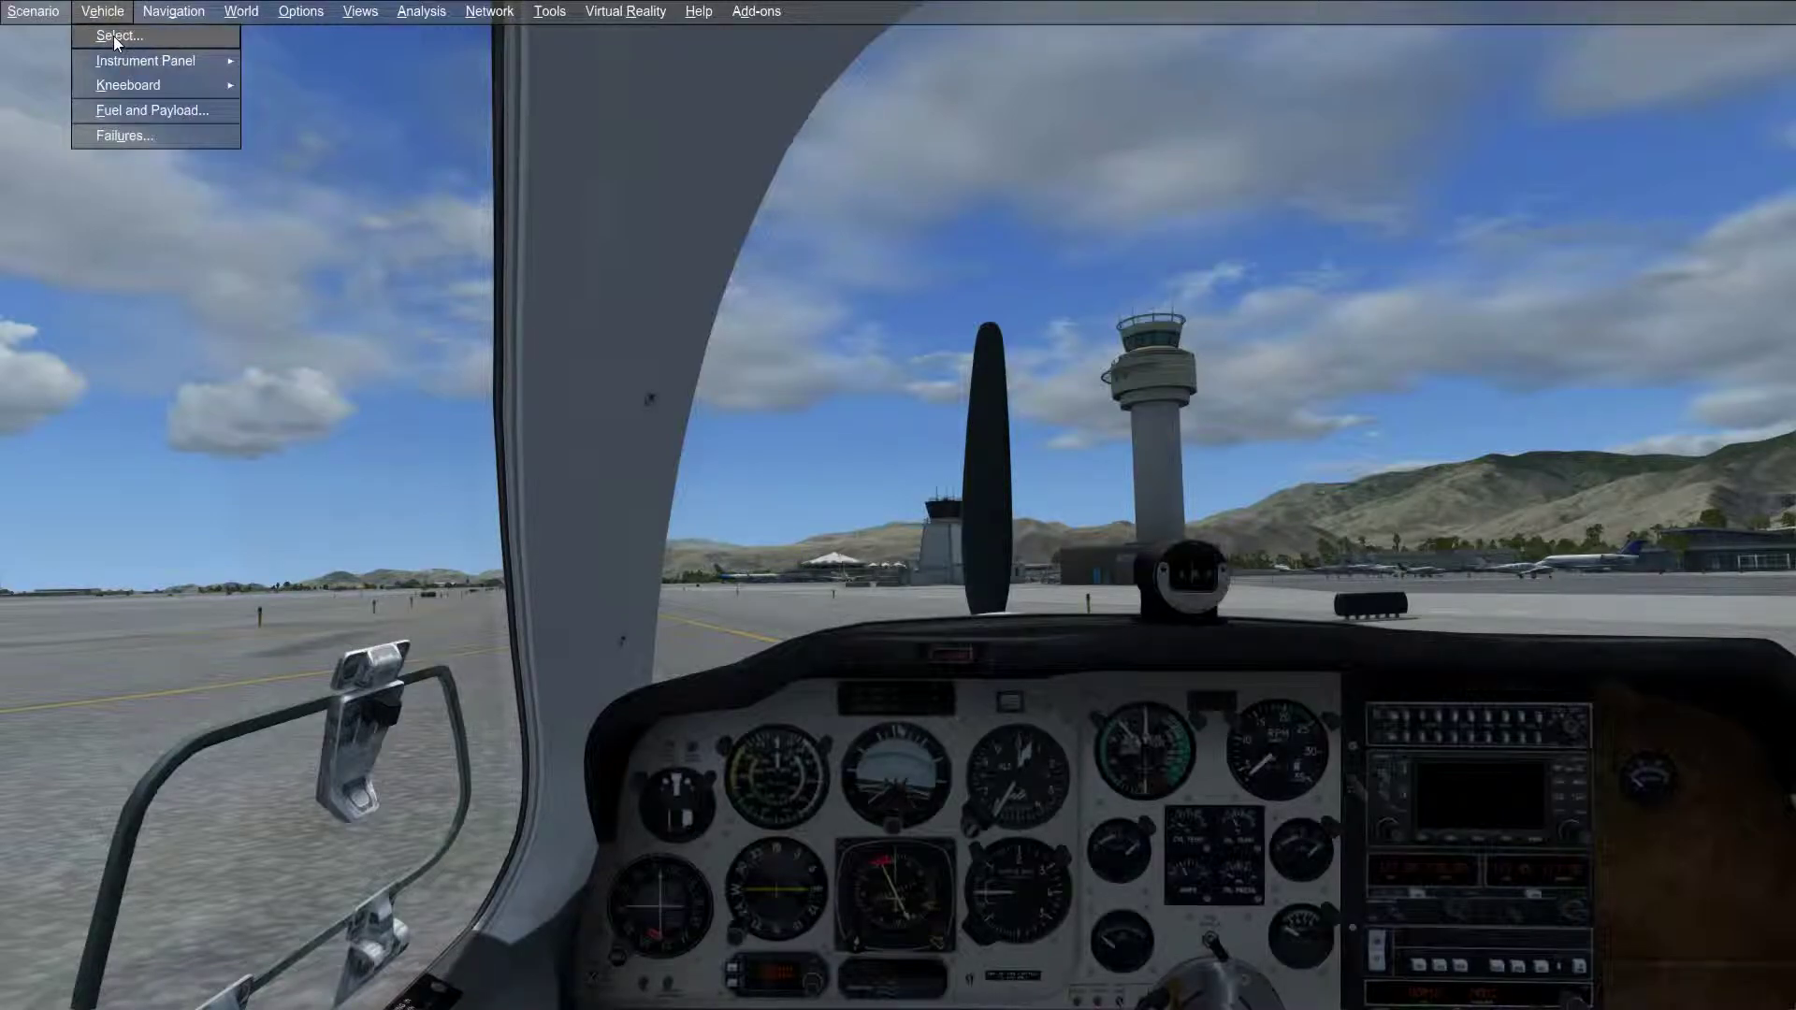
click(117, 37)
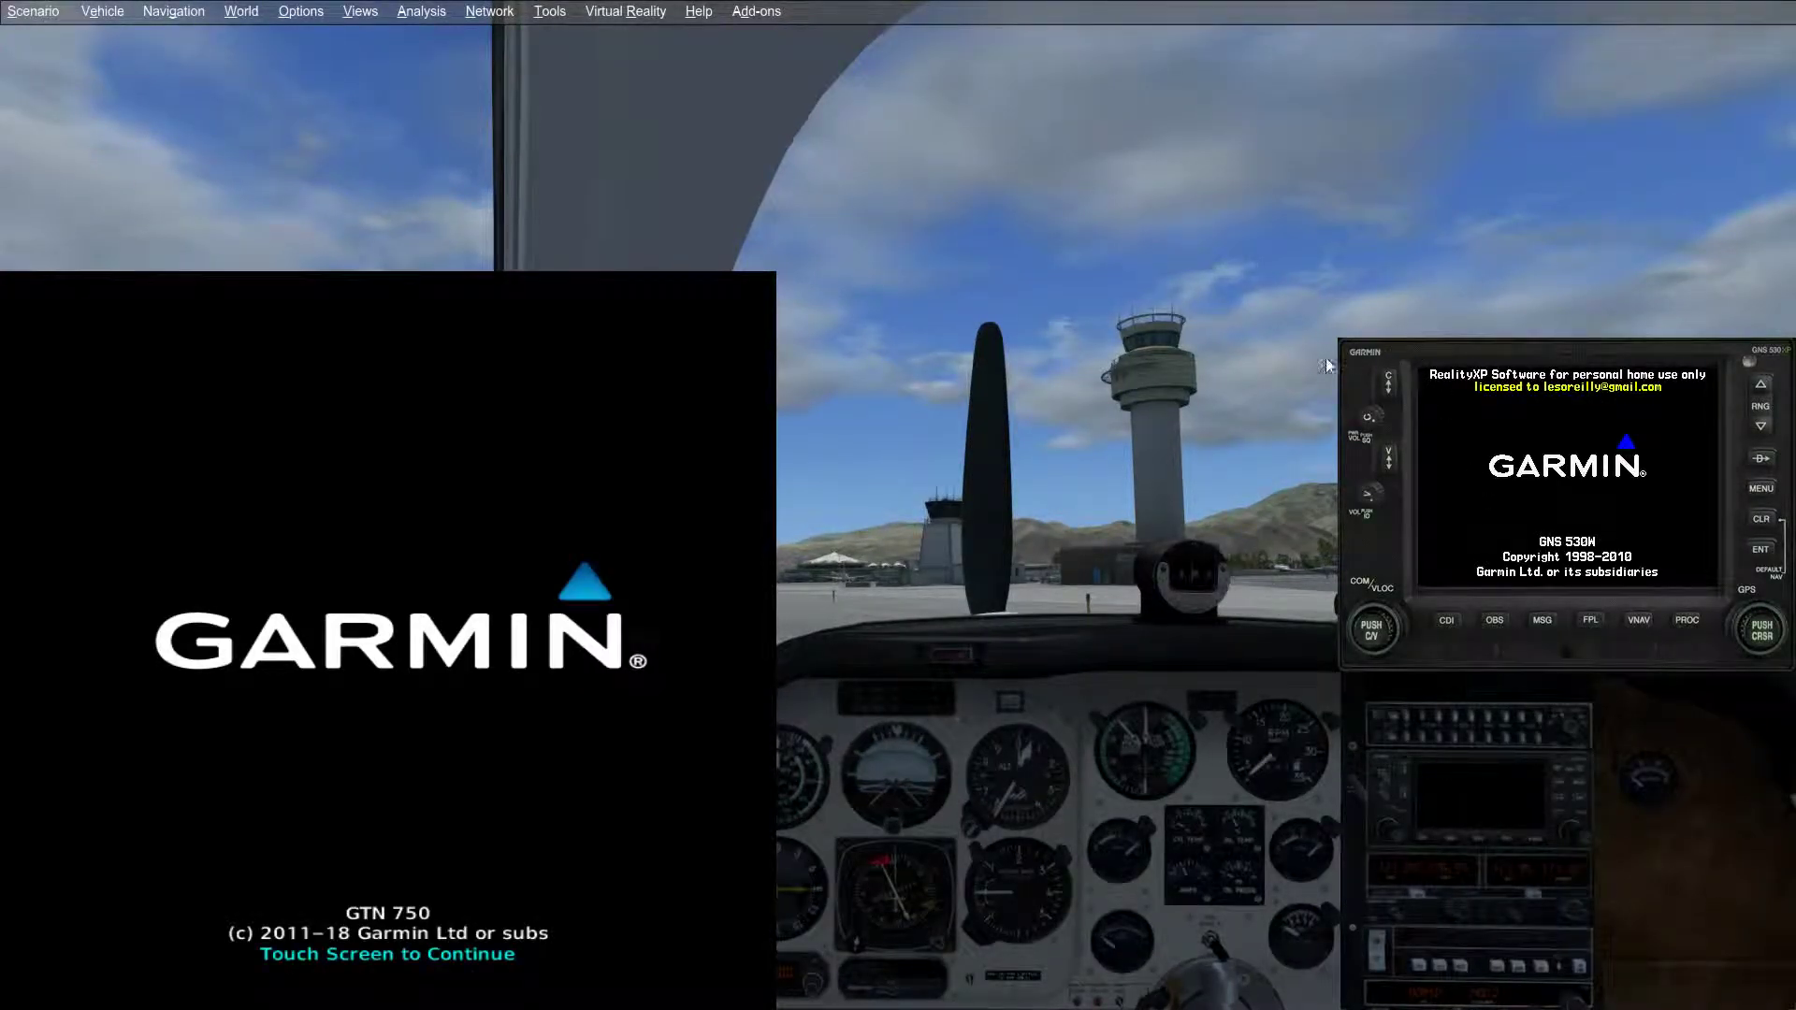
drag(1307, 365, 1105, 316)
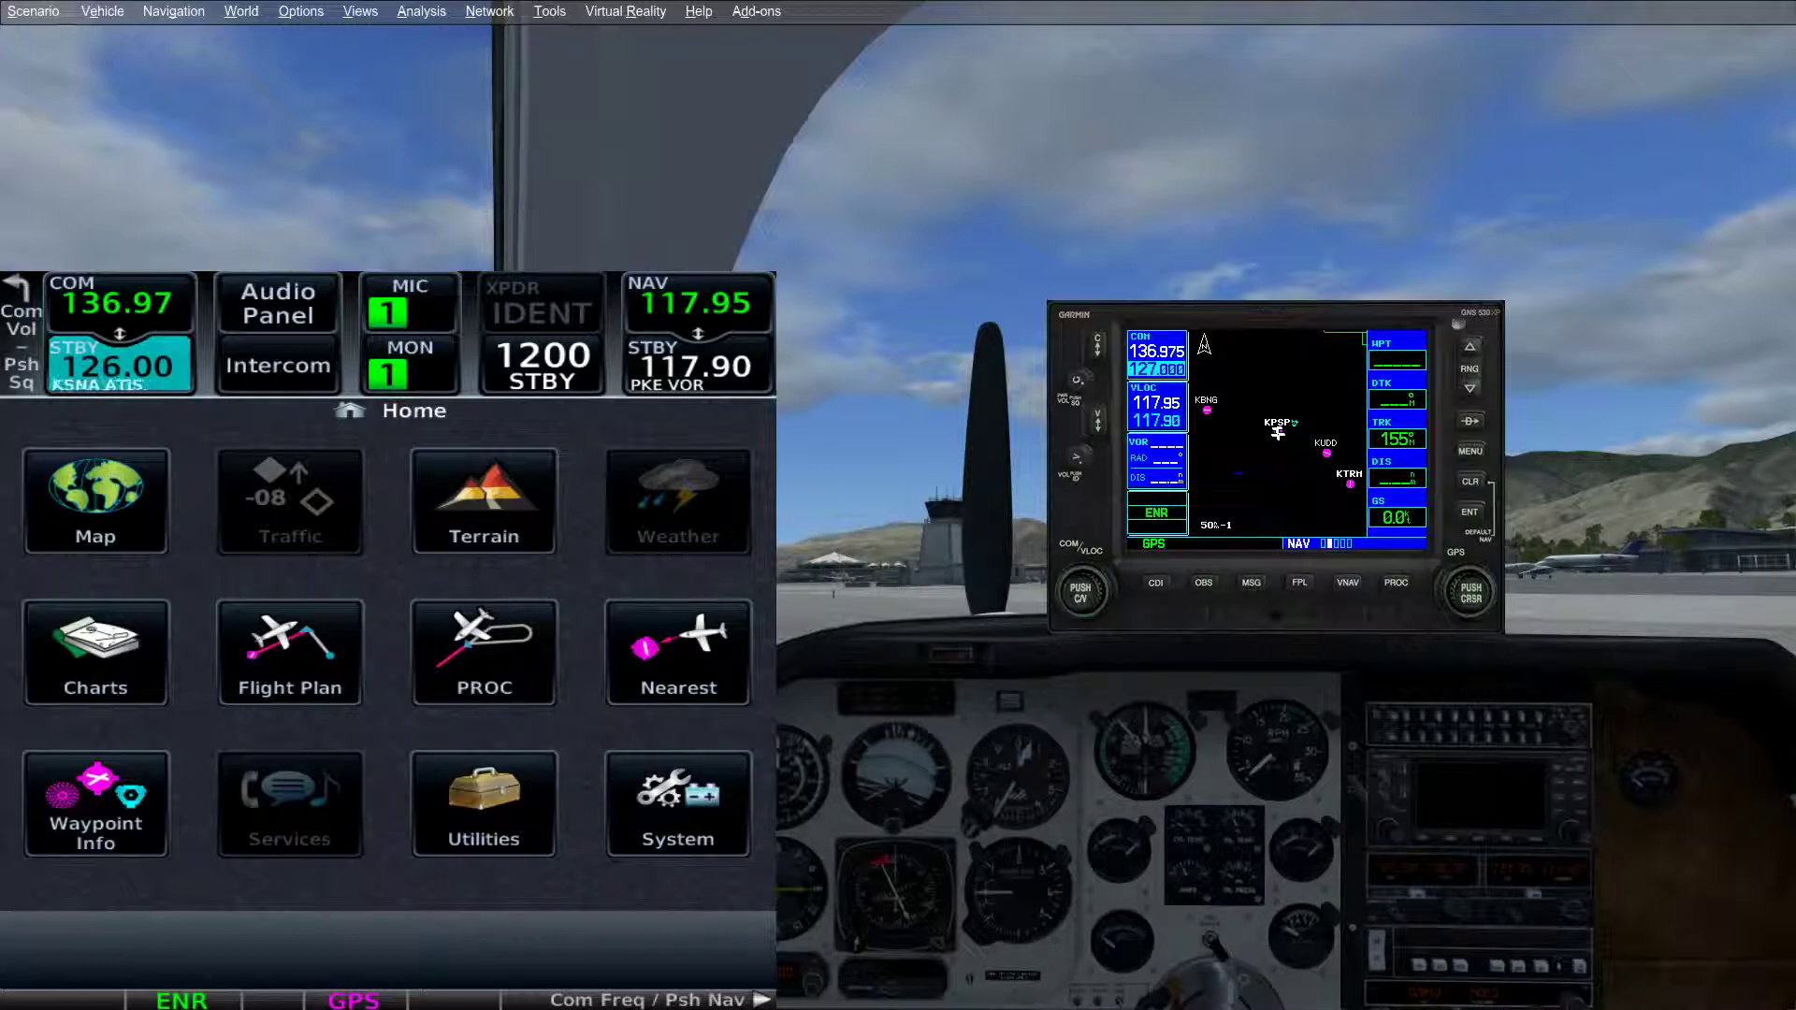
- Look through the GNS 530 unit 1 settings panel, close it, and return to Notepad++
shift+right_click(1282, 313)
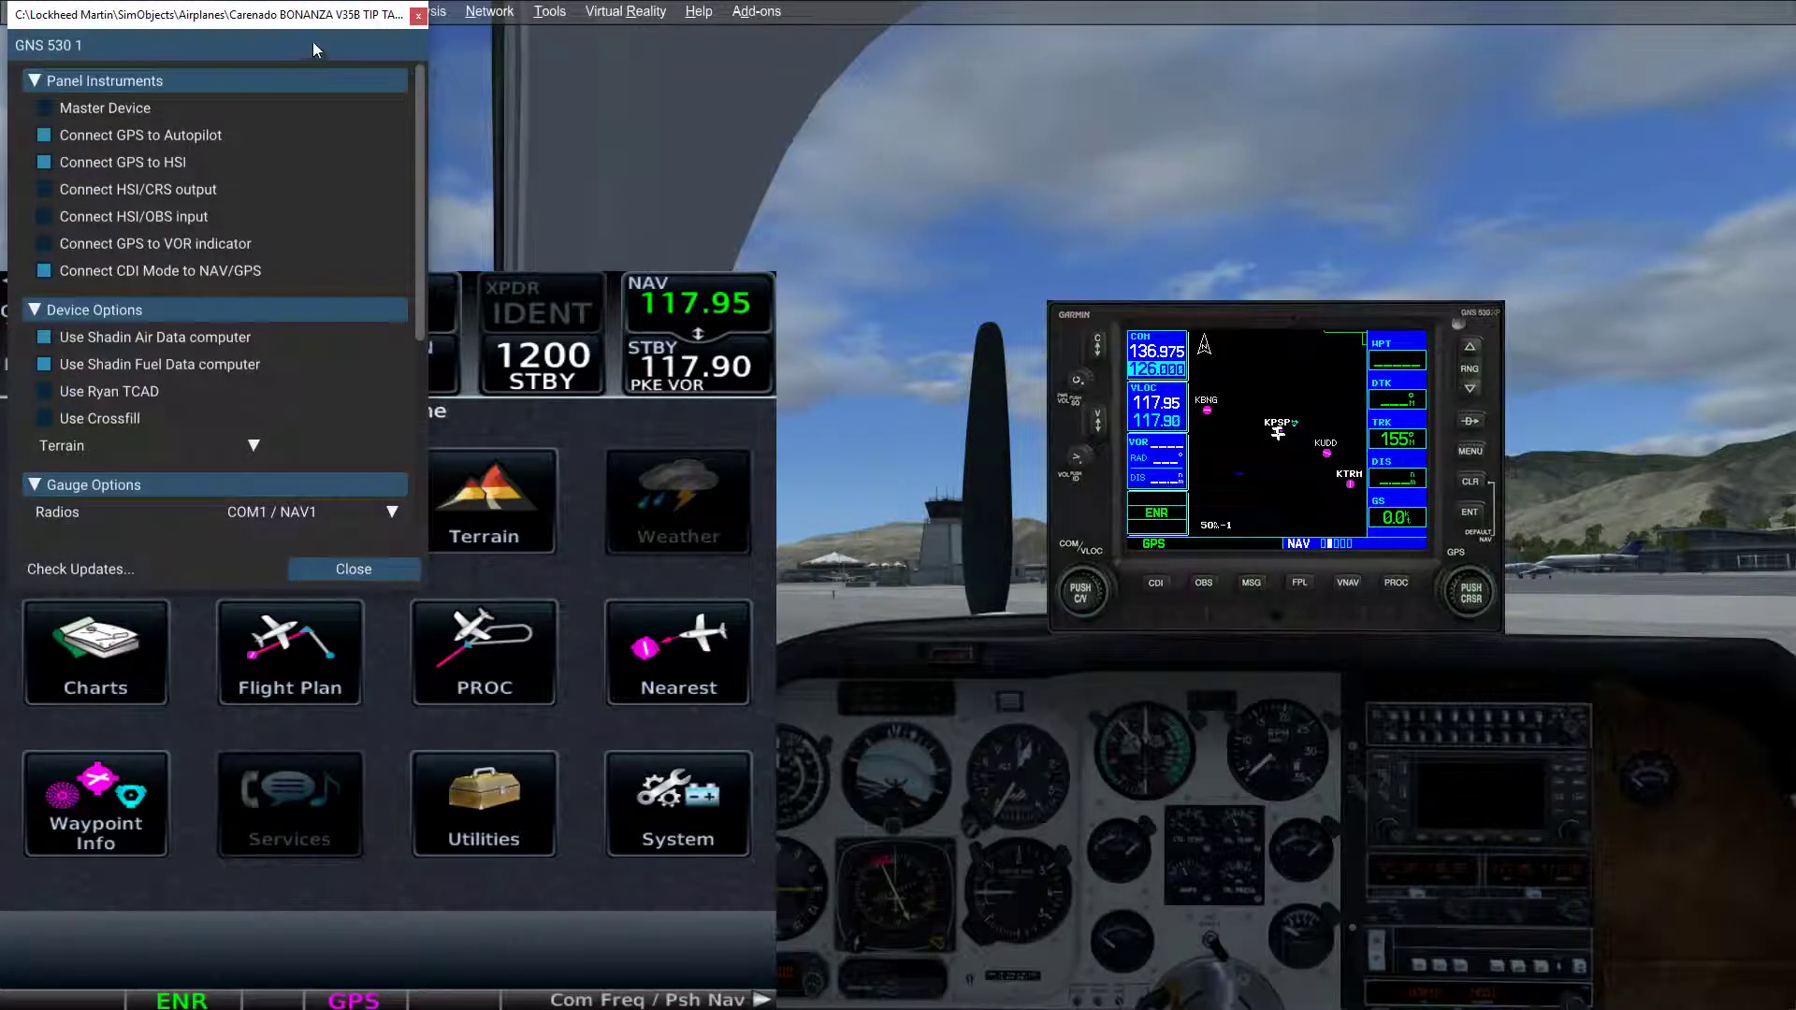
drag(311, 38, 644, 199)
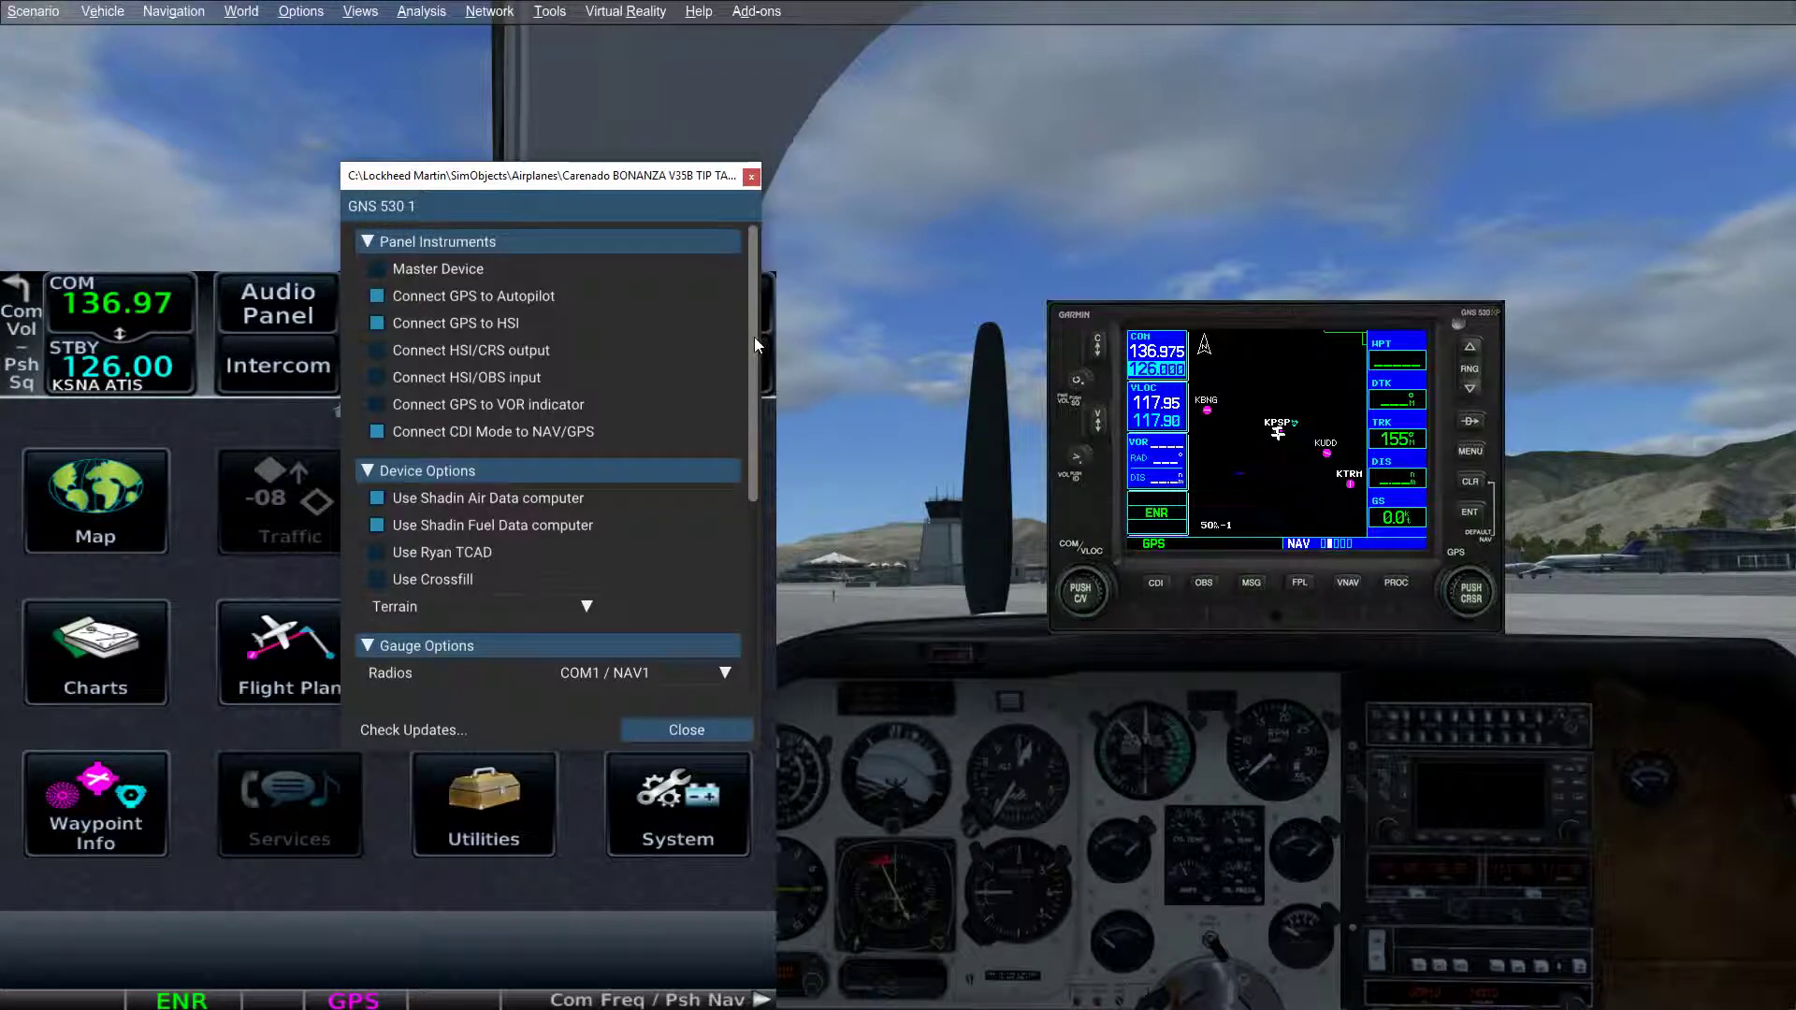
drag(754, 337, 741, 555)
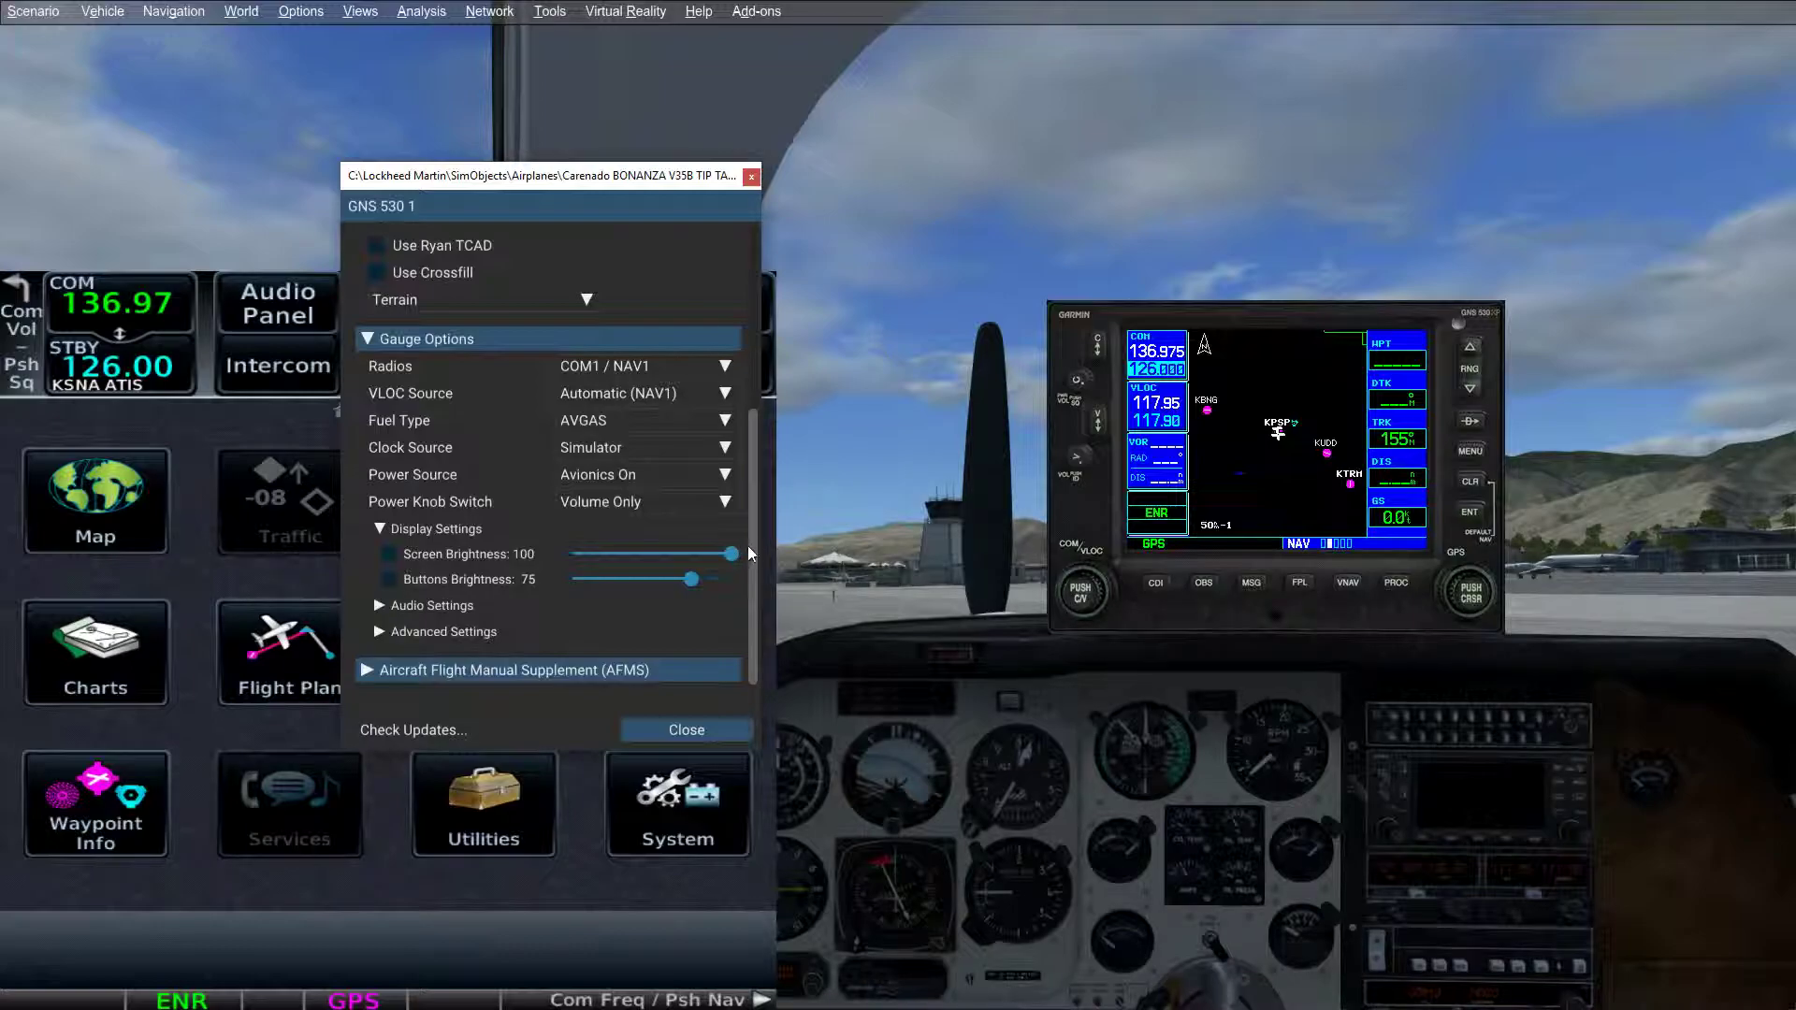
scroll(748, 599, up, 1)
click(646, 730)
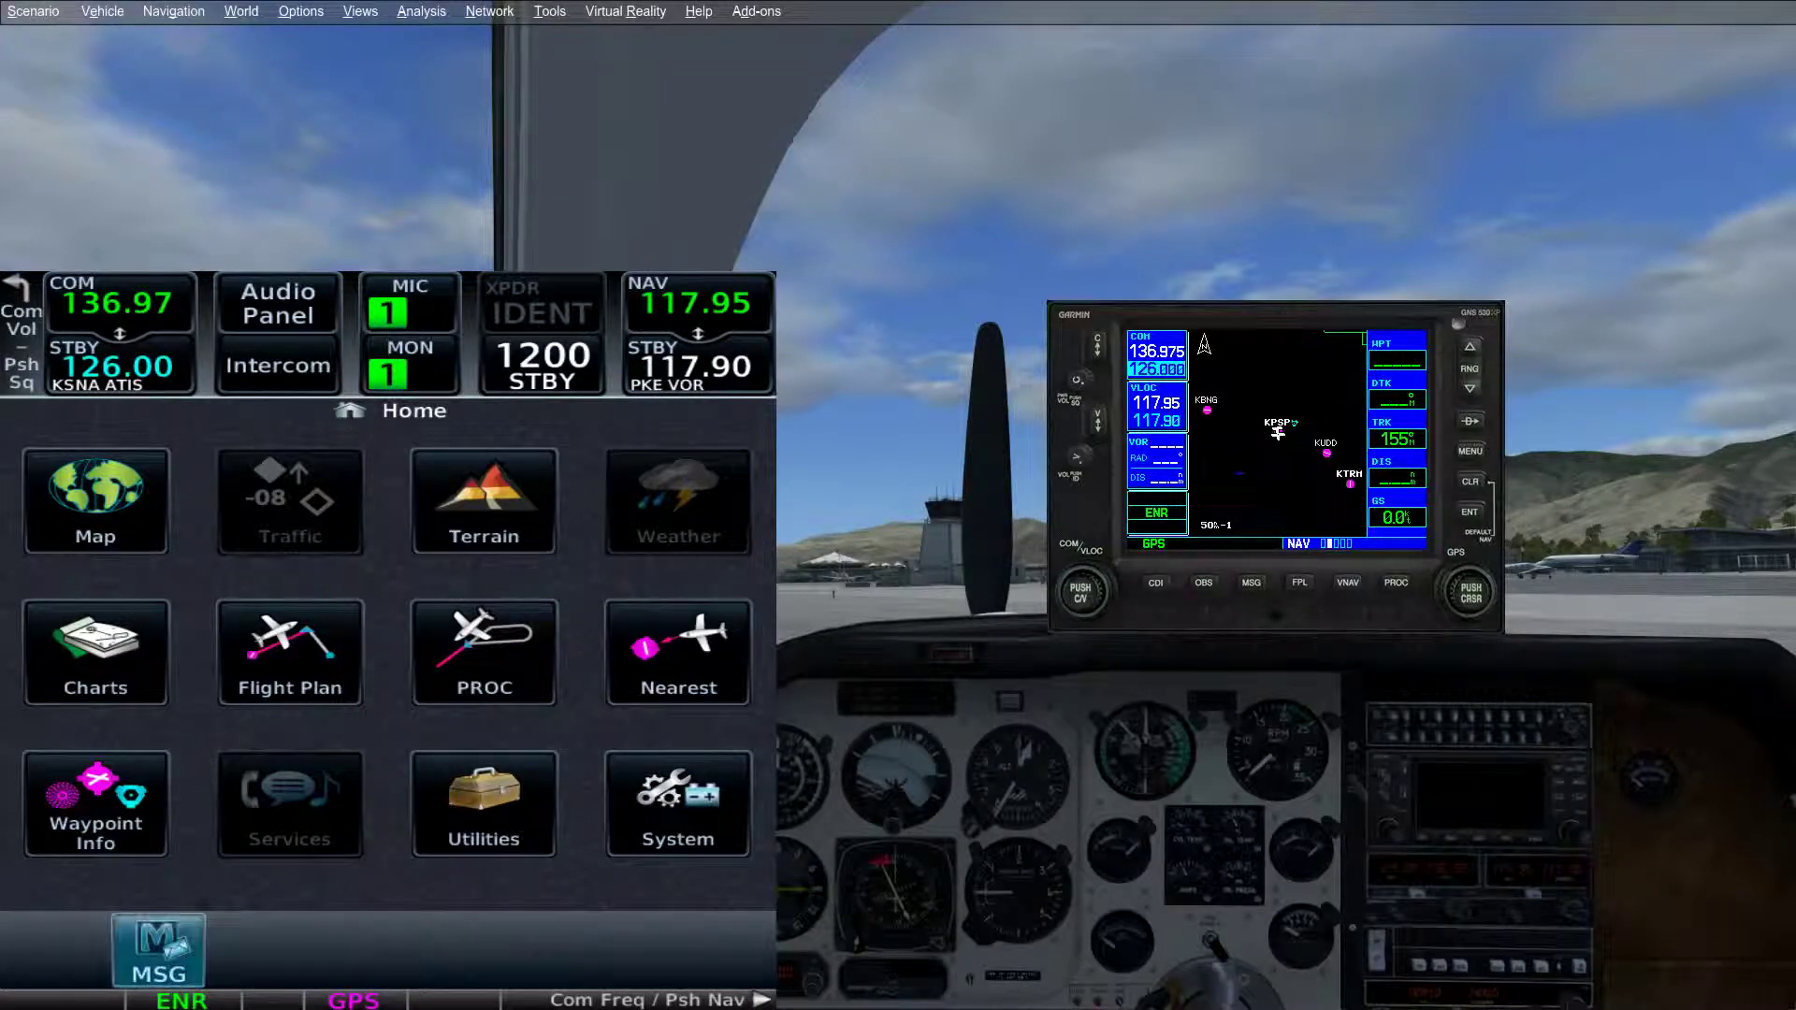
key(alt+Tab)
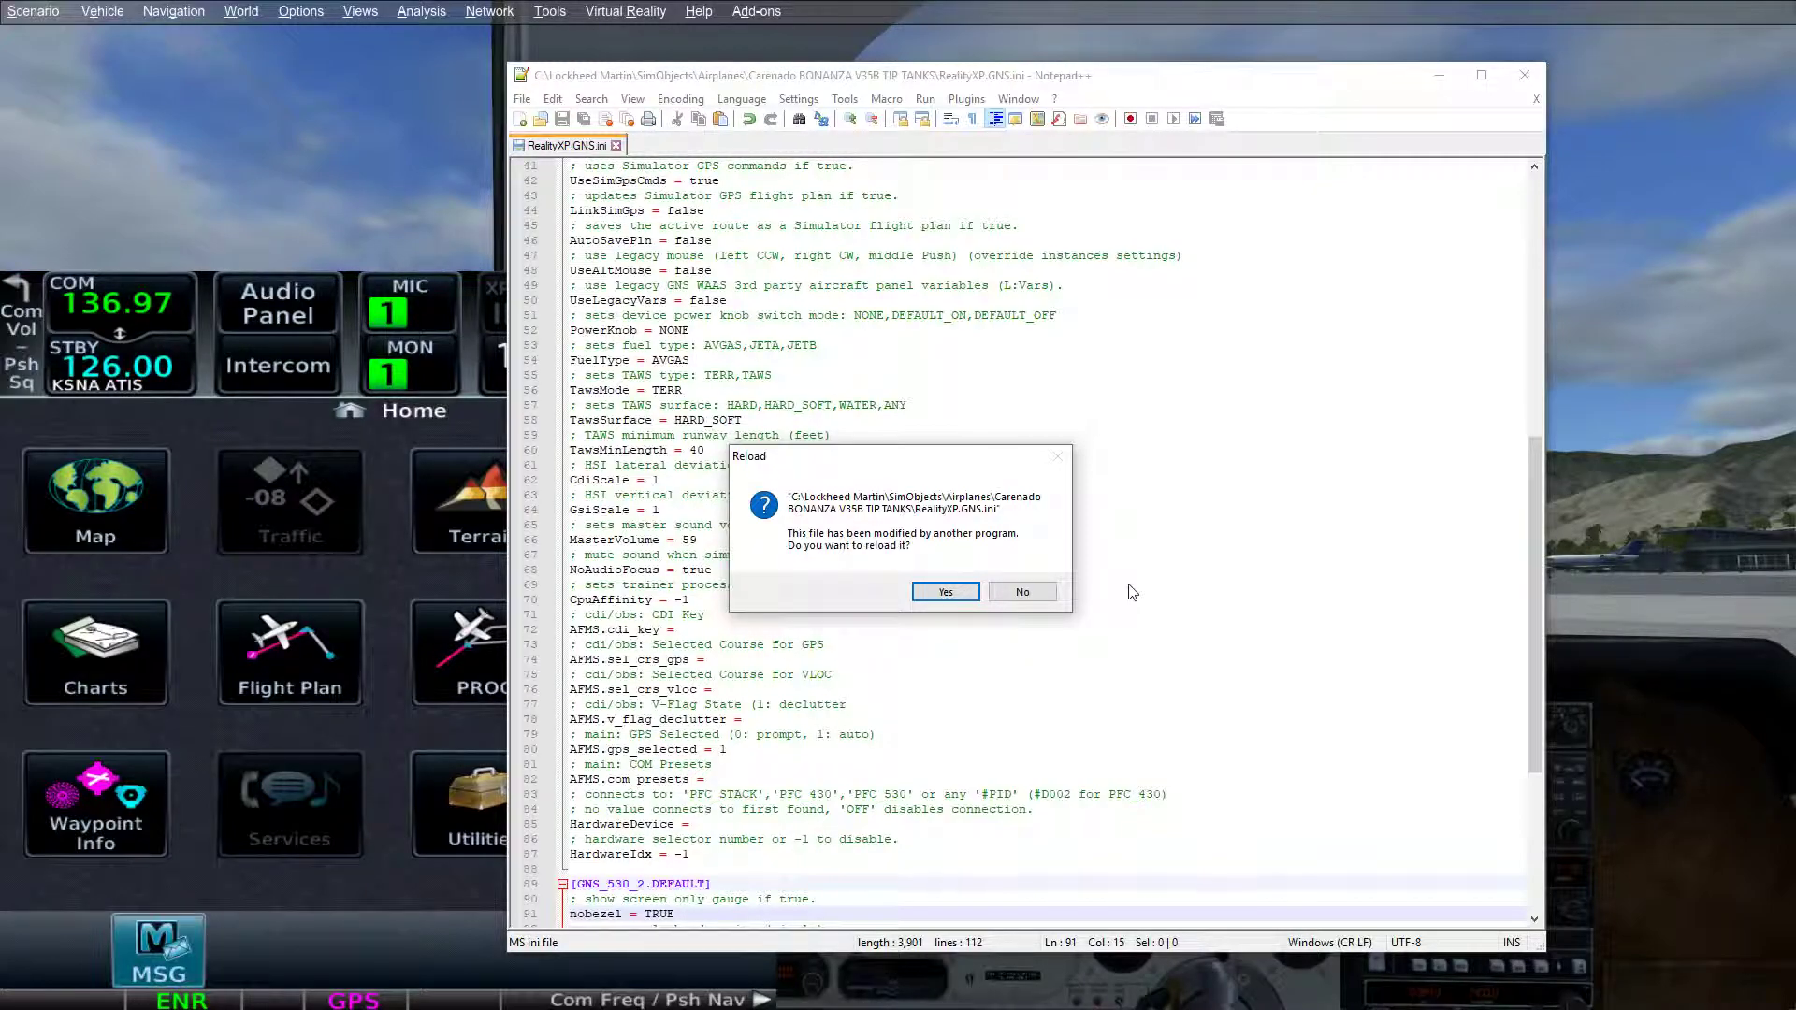
- Reload RealityXP.GNS.ini with the simulator's changes and scroll through its [GNS_530_2] settings
click(946, 592)
scroll(1073, 661, up, 13)
scroll(1072, 661, down, 20)
scroll(1072, 661, down, 4)
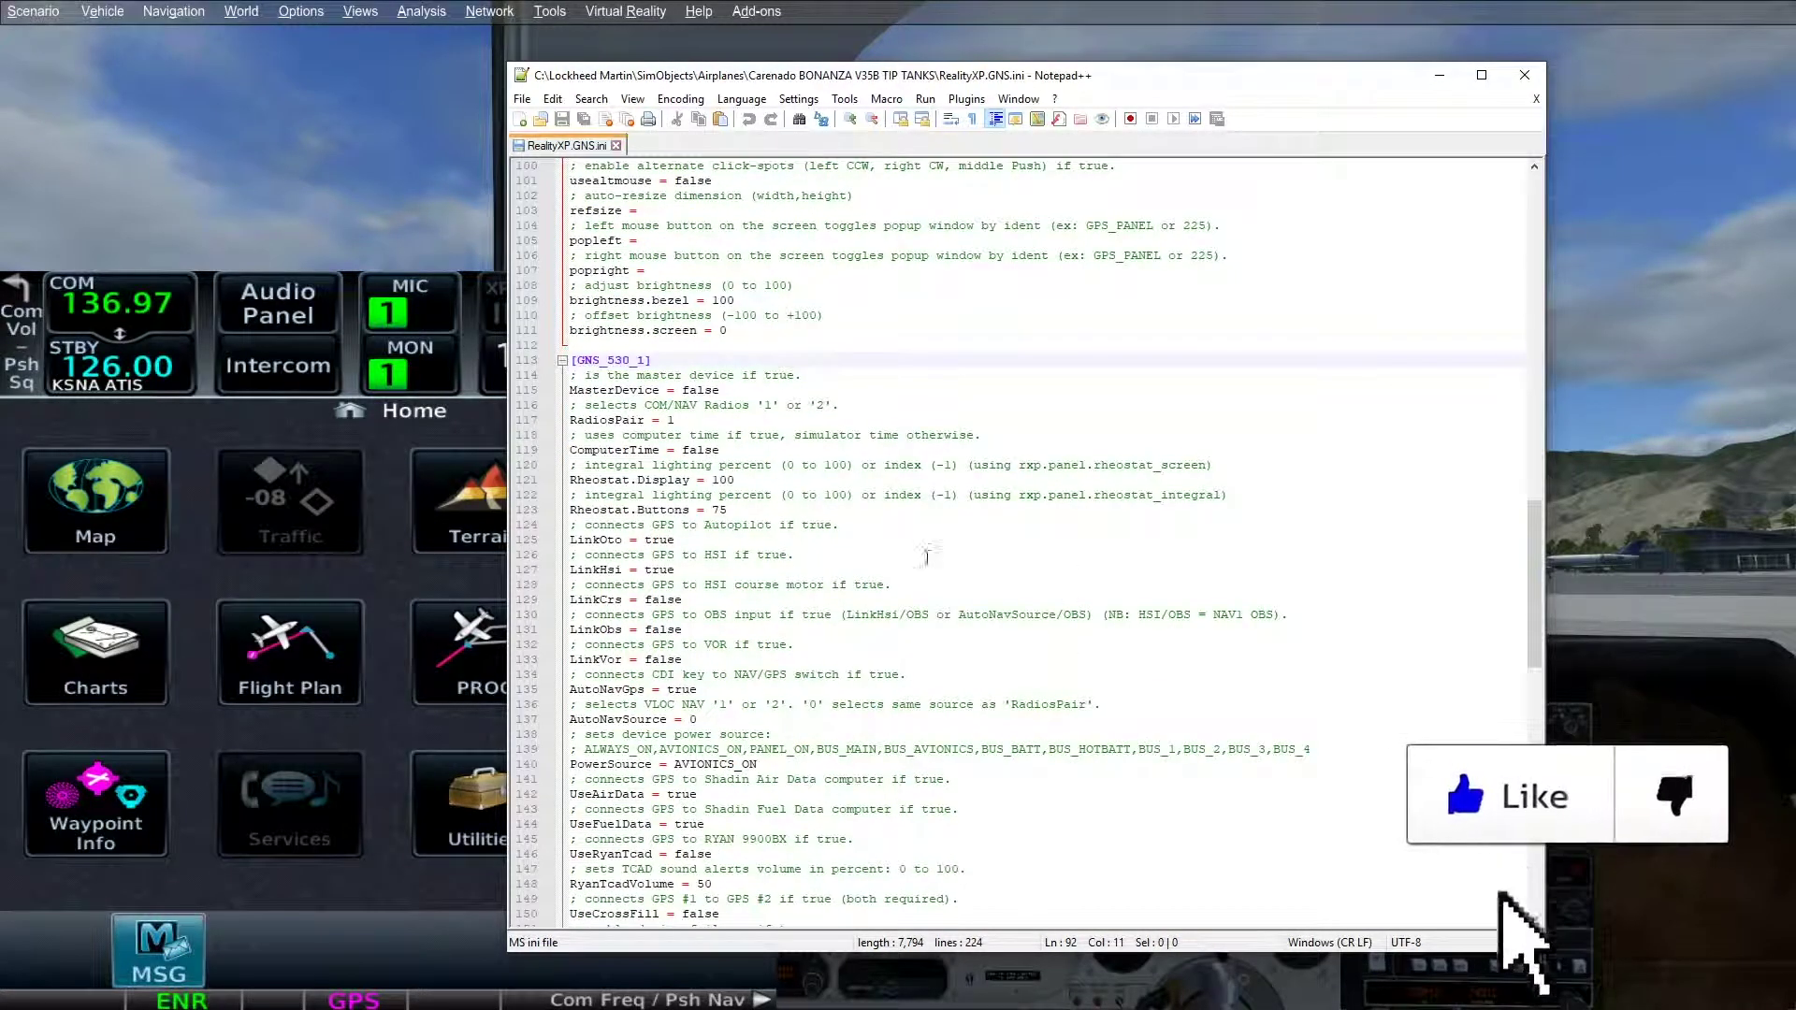
scroll(634, 532, down, 14)
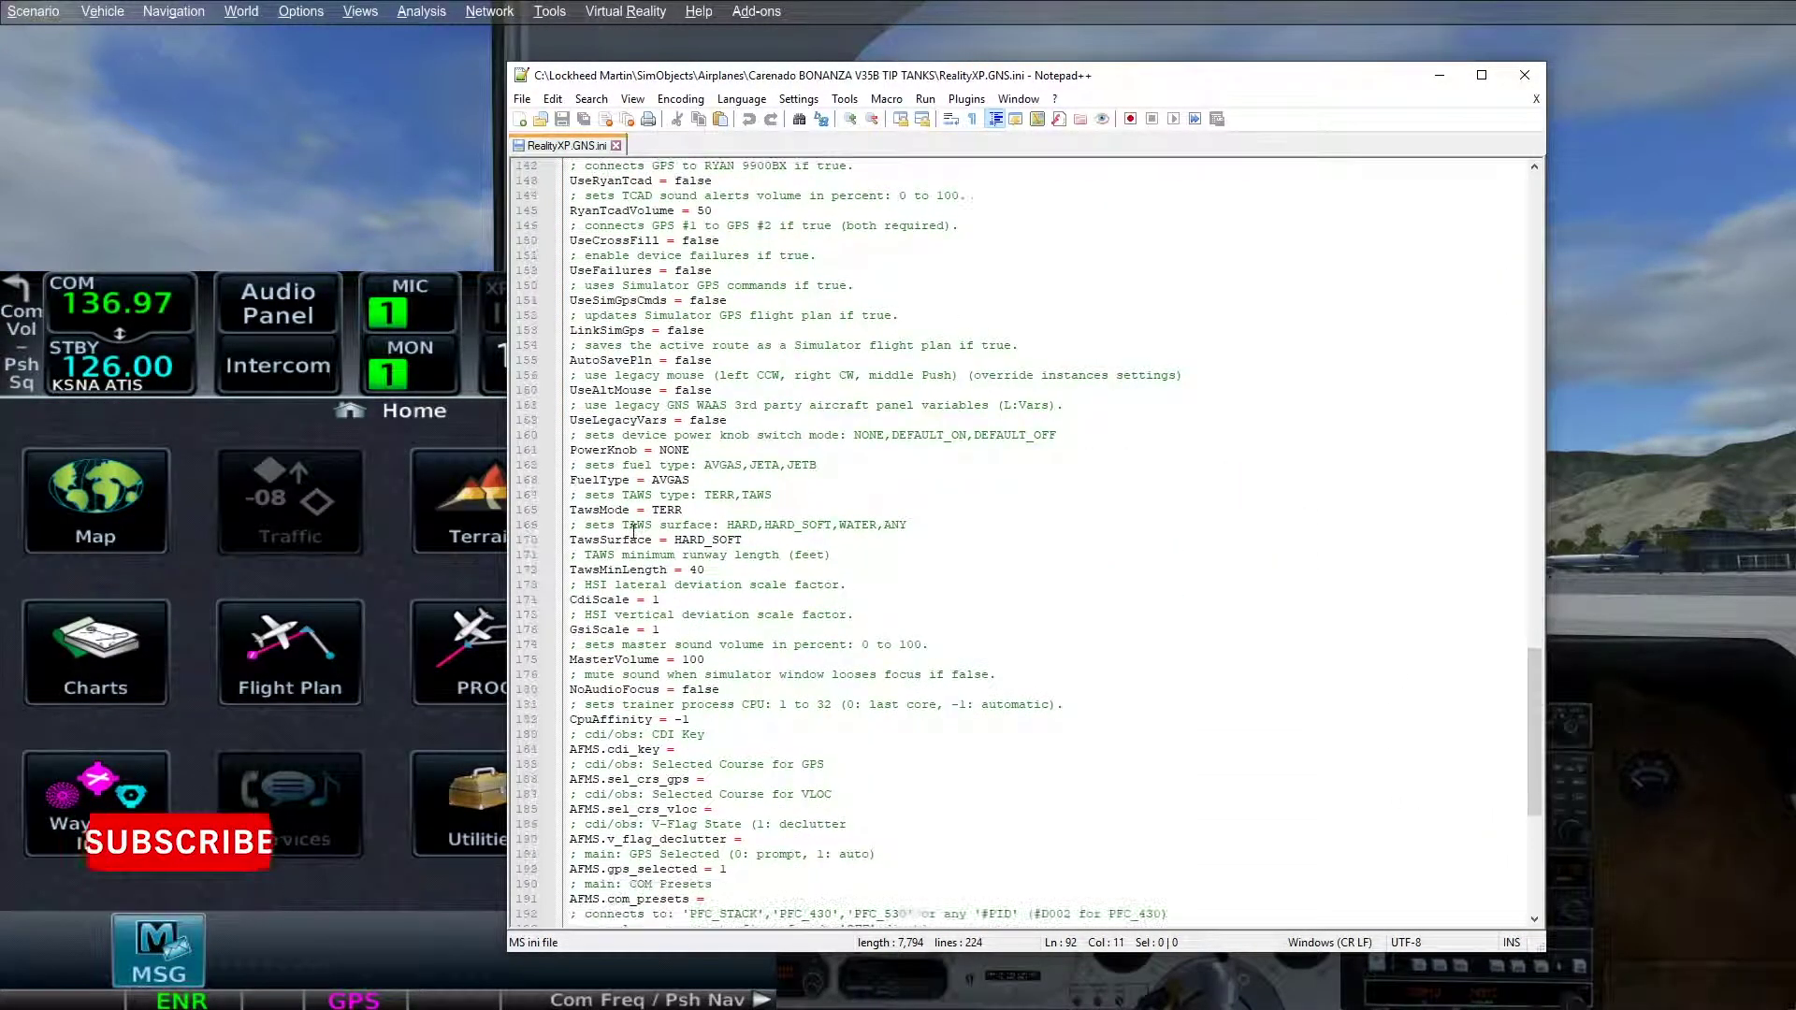
scroll(633, 532, down, 10)
scroll(656, 600, up, 7)
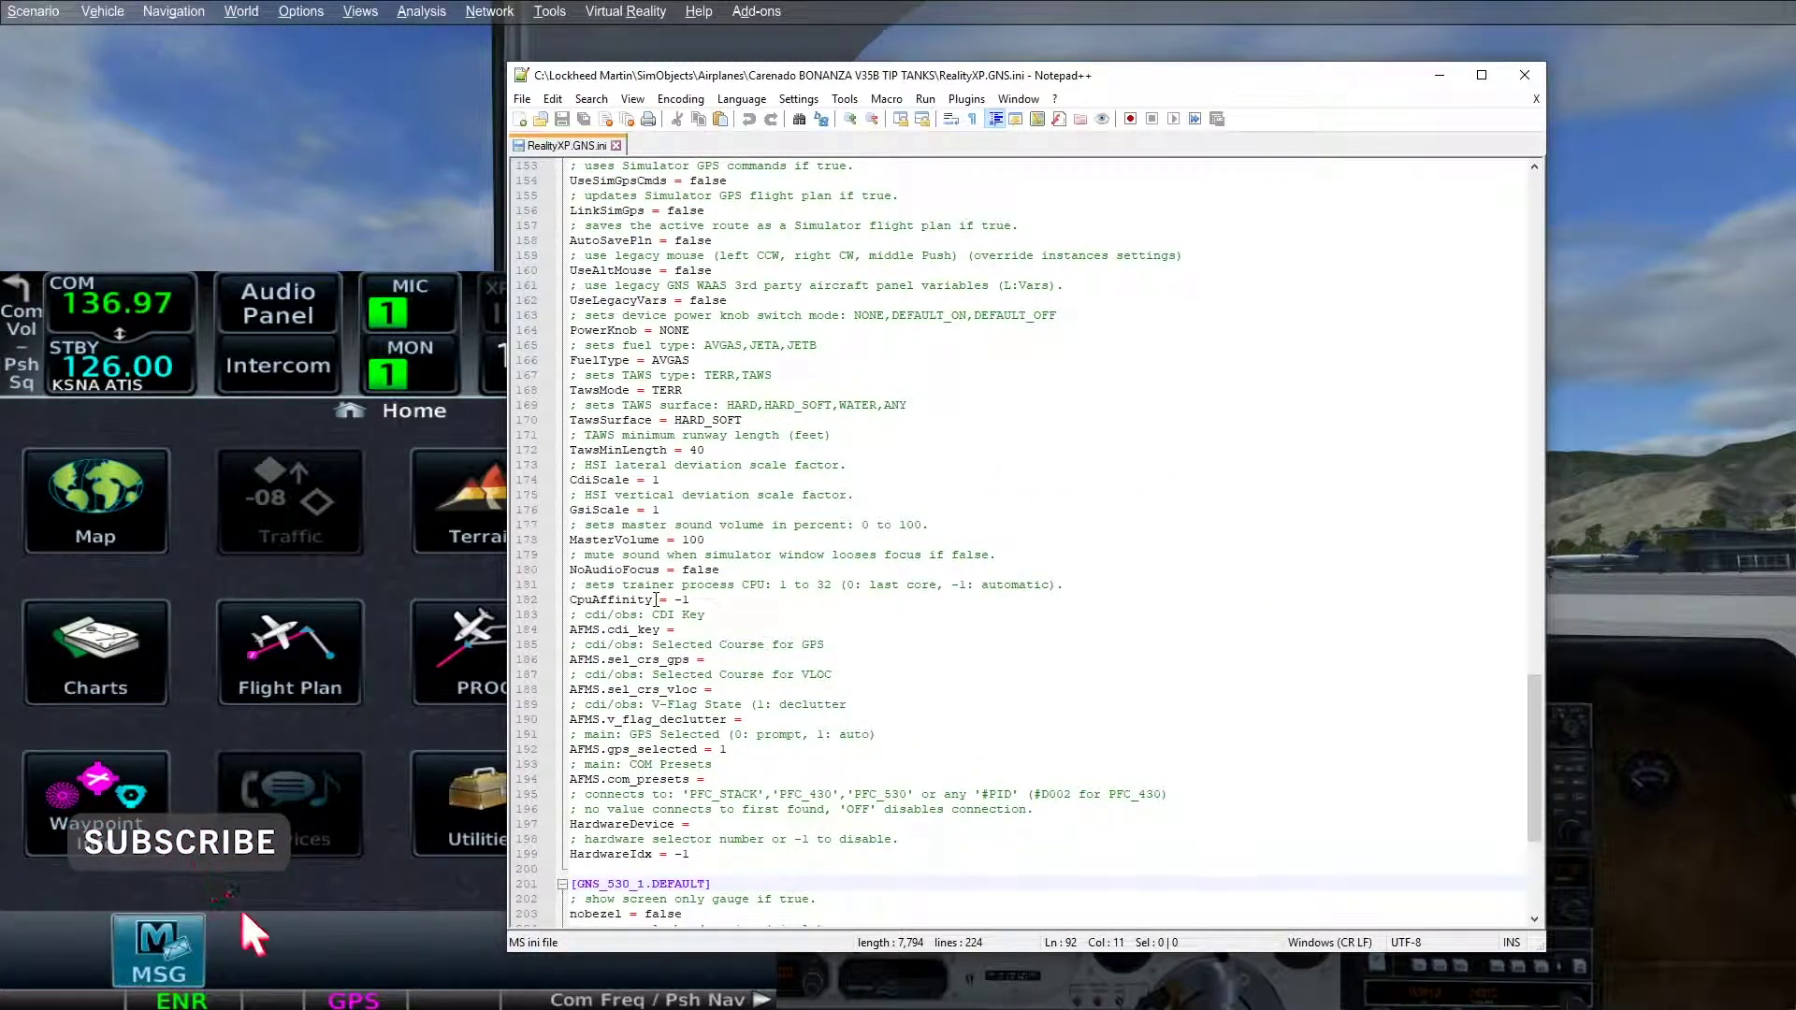
scroll(656, 600, up, 20)
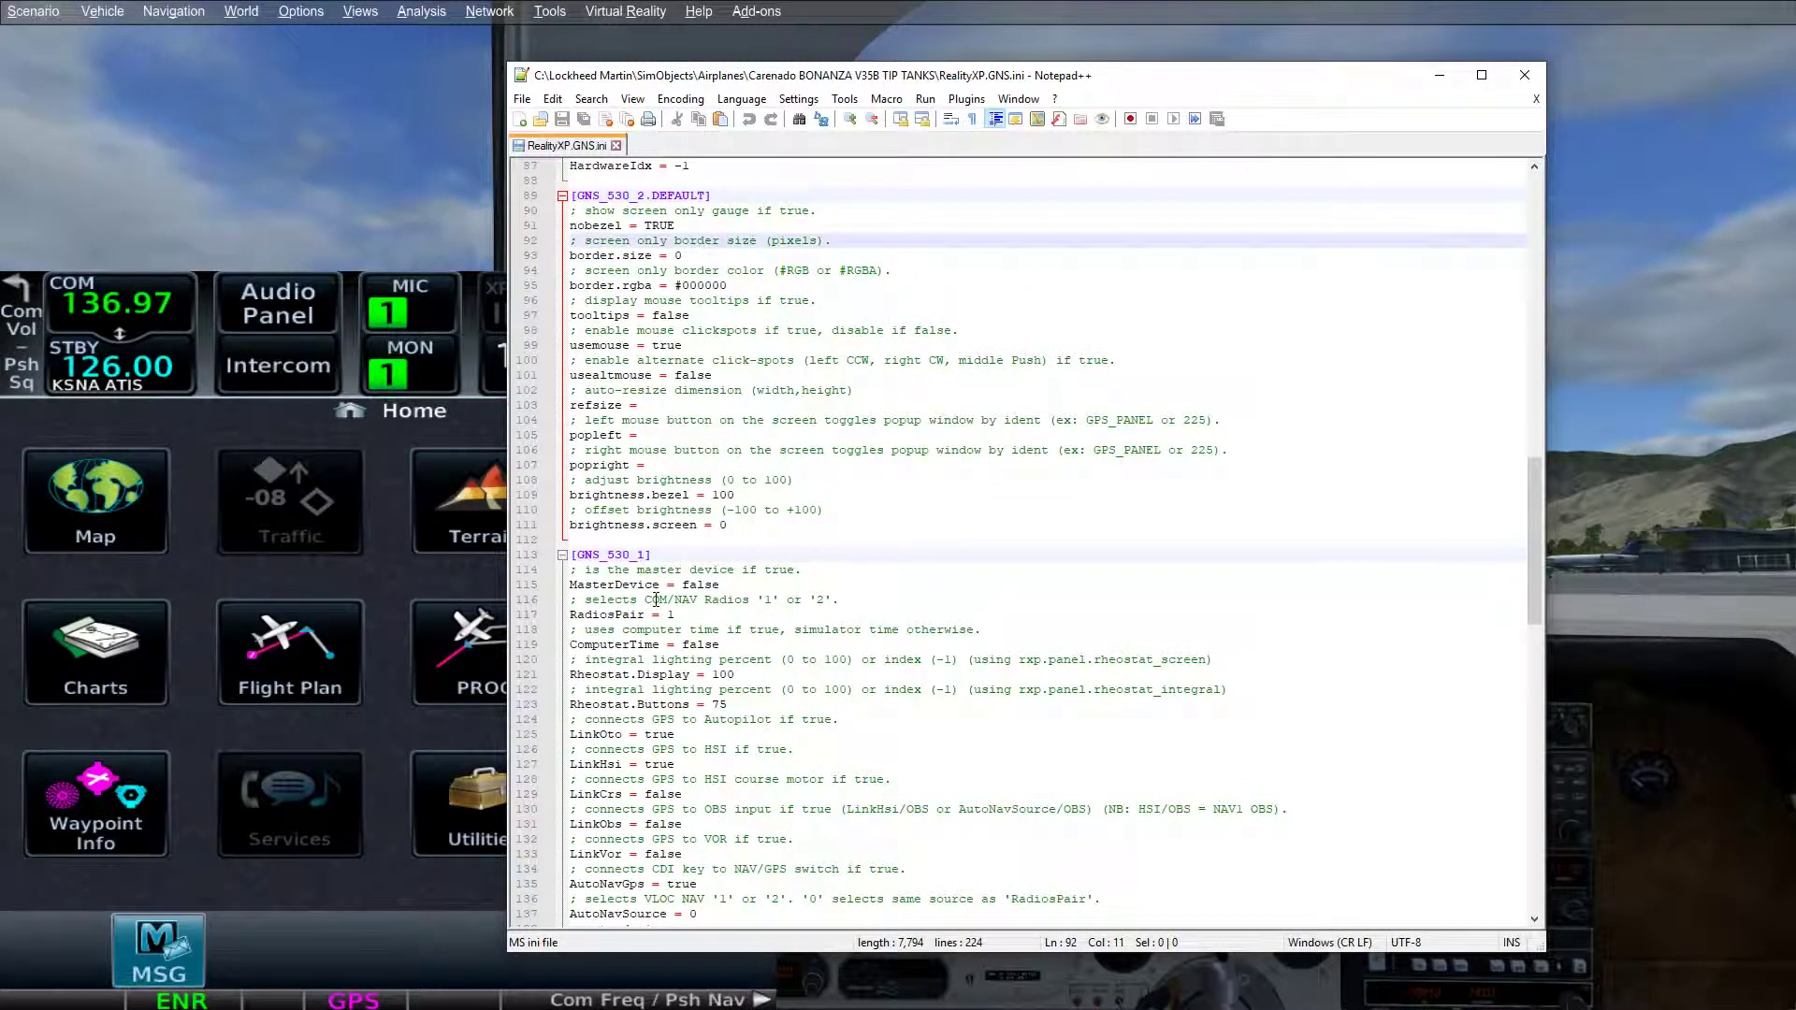
scroll(656, 599, up, 20)
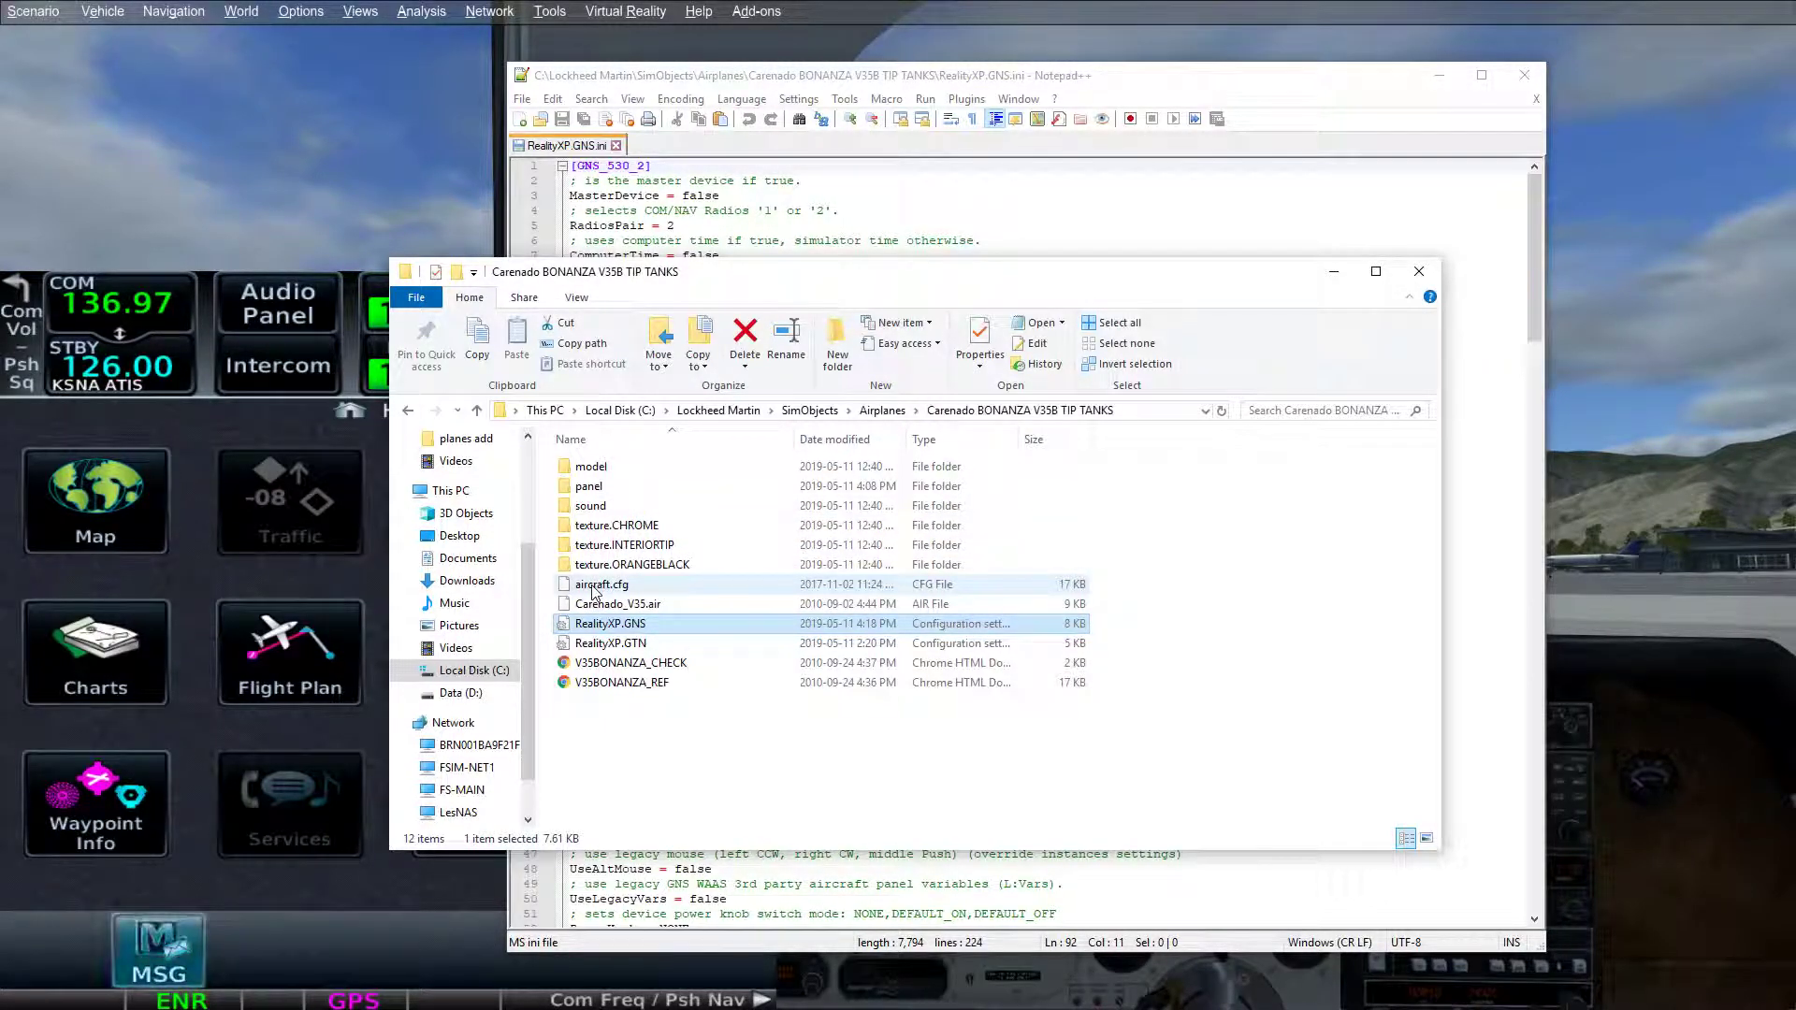
- Open panel\panel.cfg in Notepad++ and scroll down to the Window06 and Window07 gauge entries
double_click(587, 485)
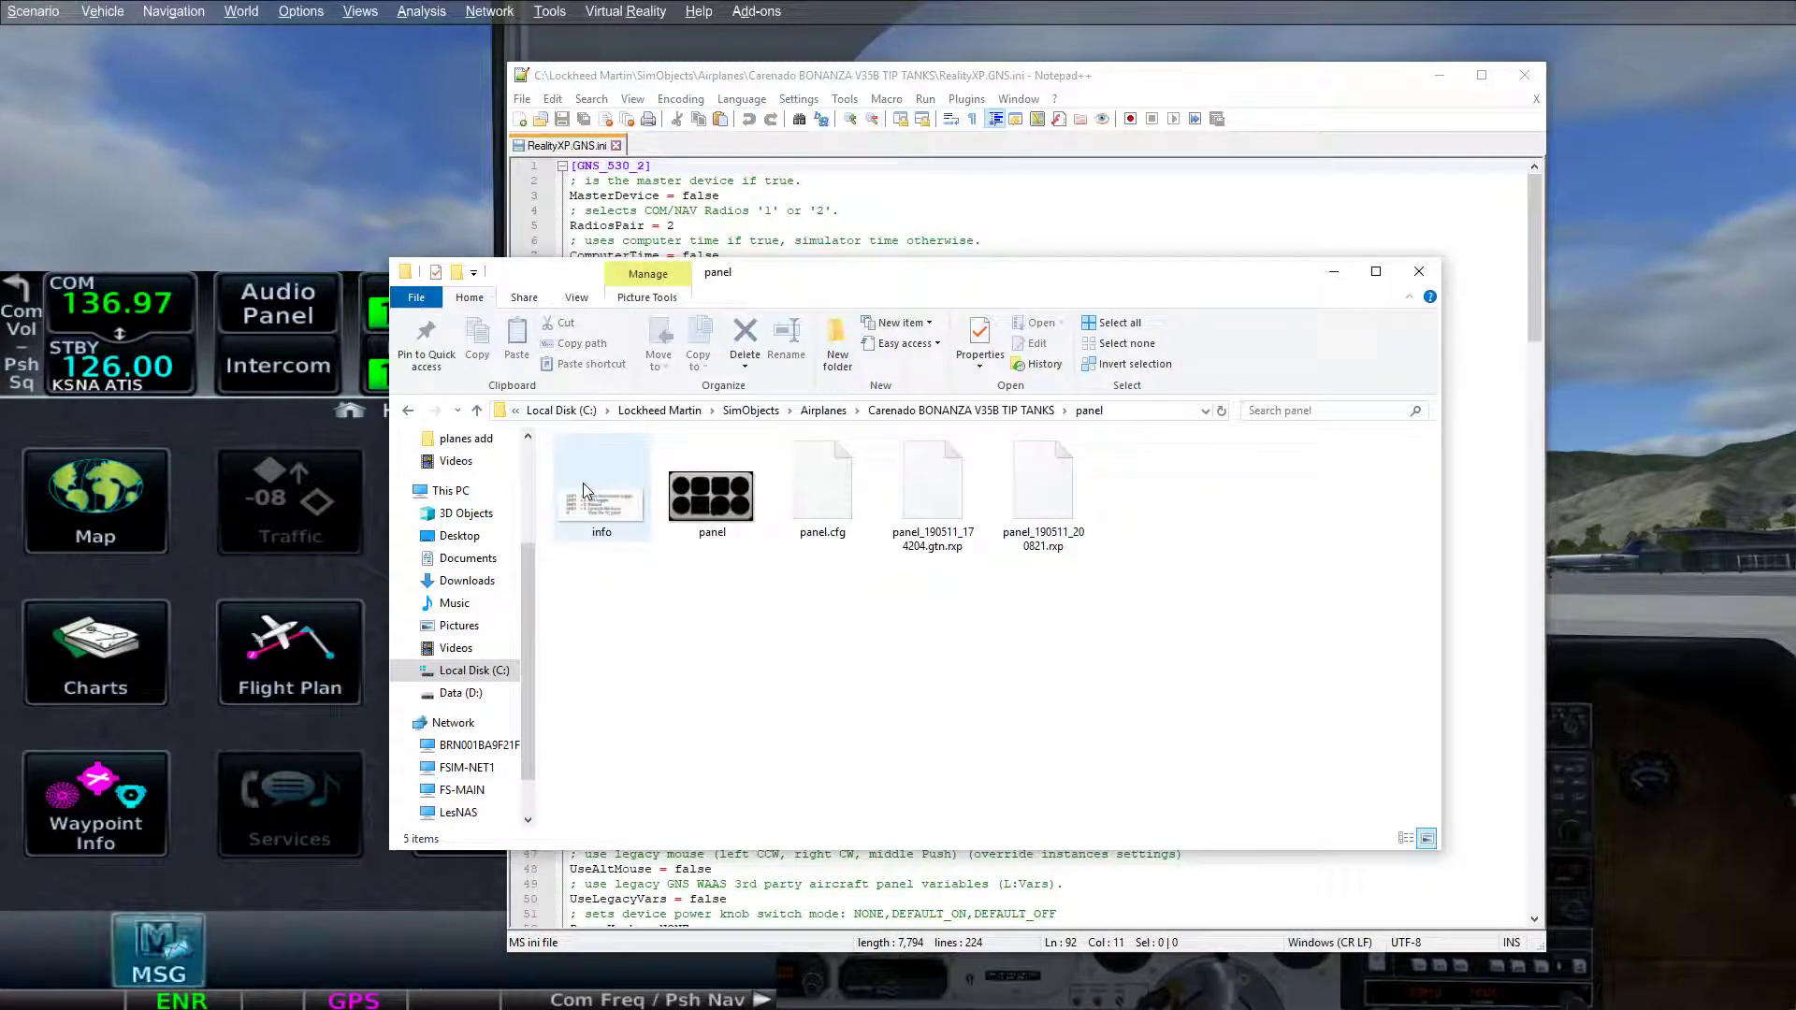
click(807, 490)
right_click(806, 492)
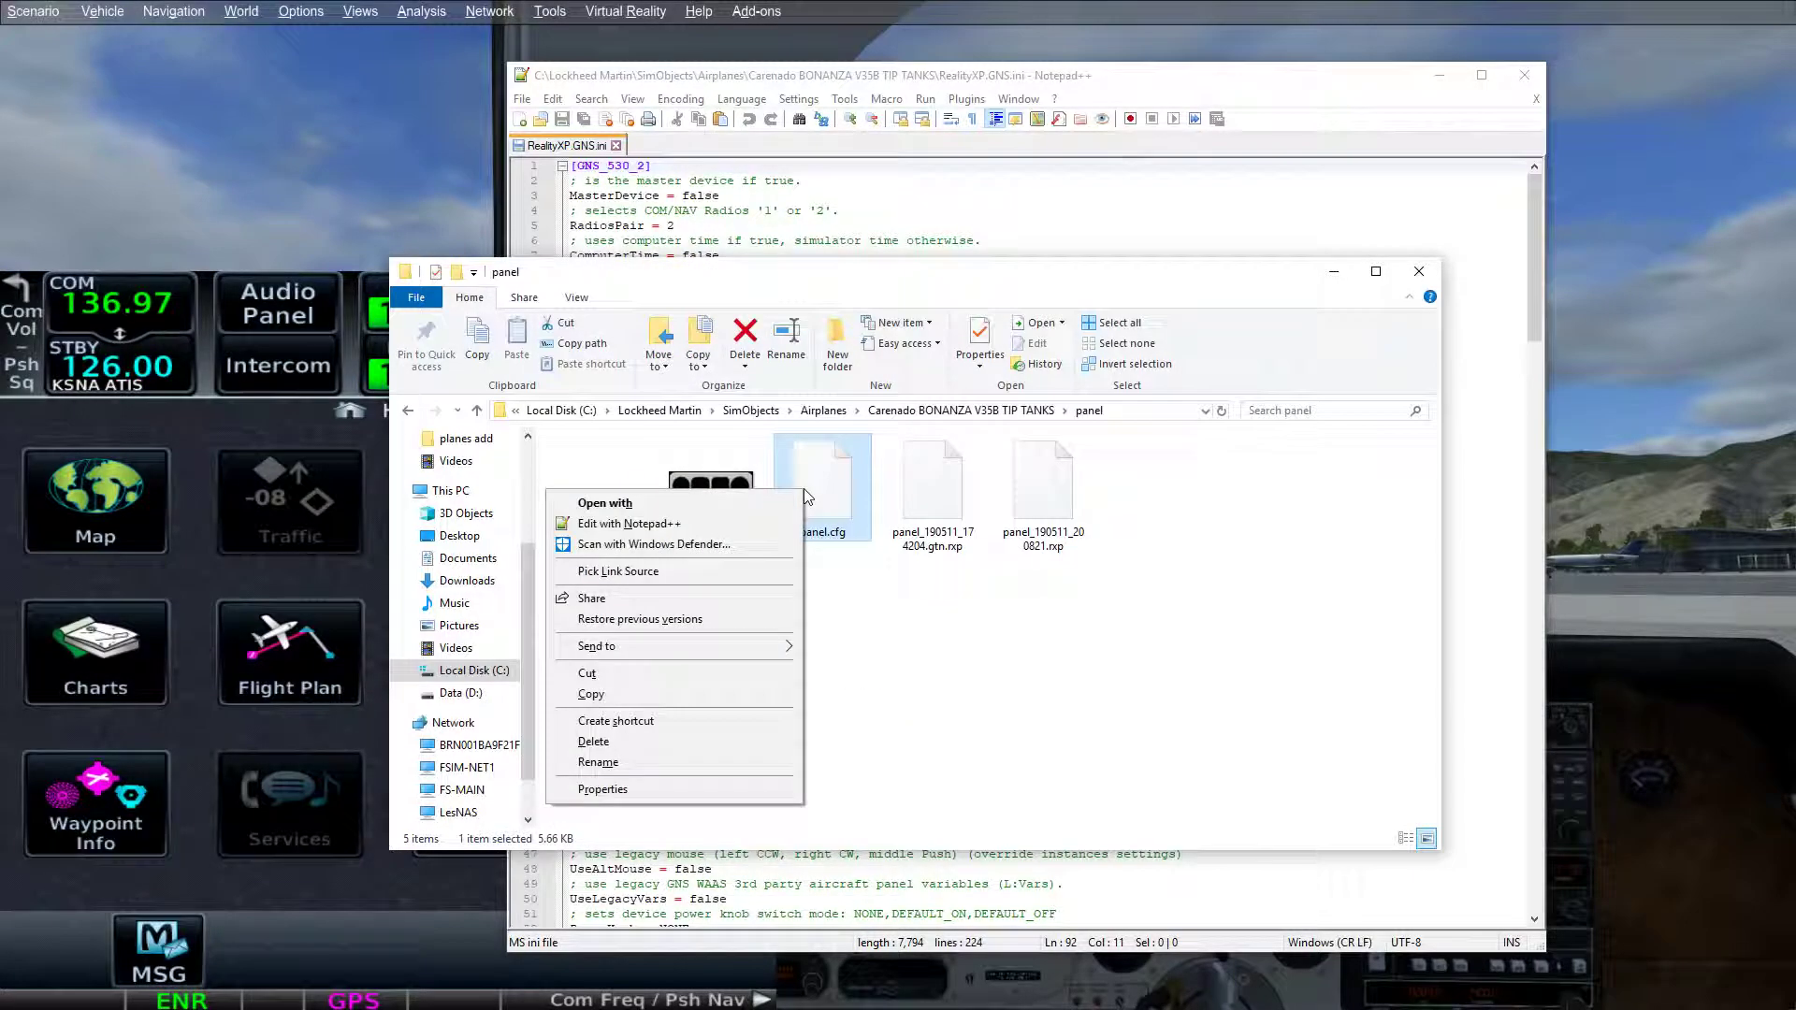
click(692, 526)
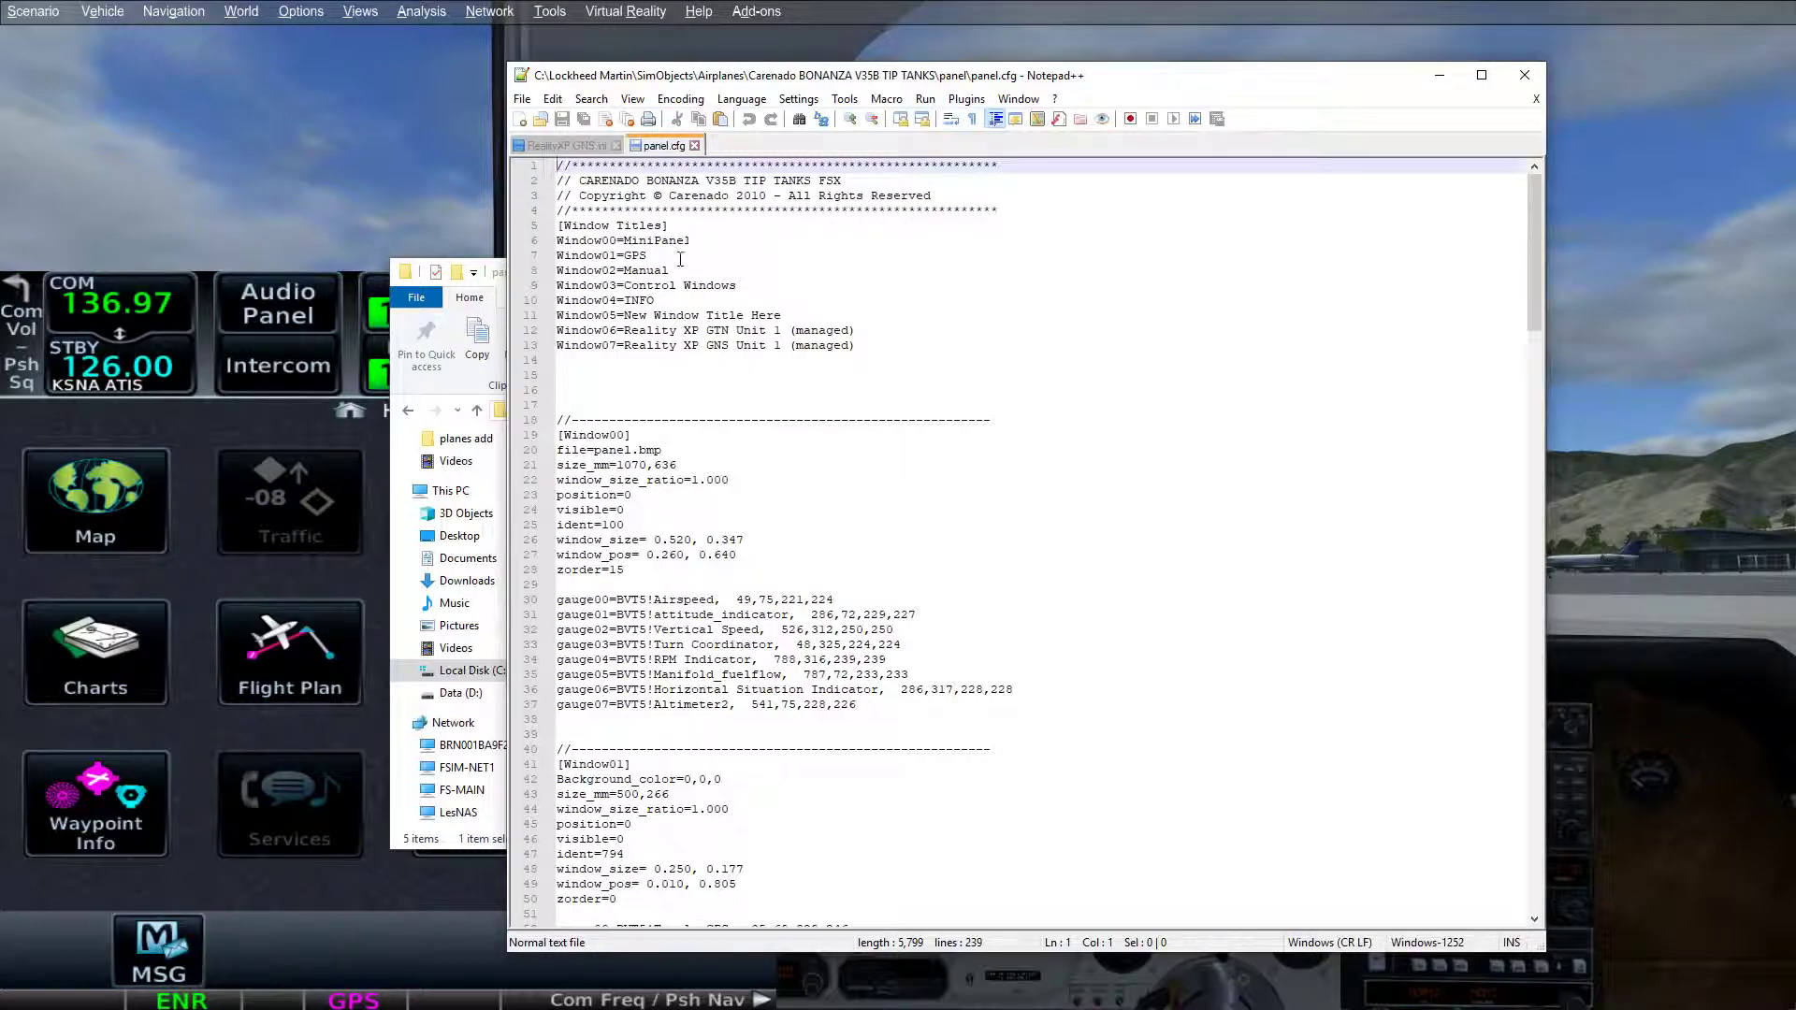
scroll(710, 511, down, 17)
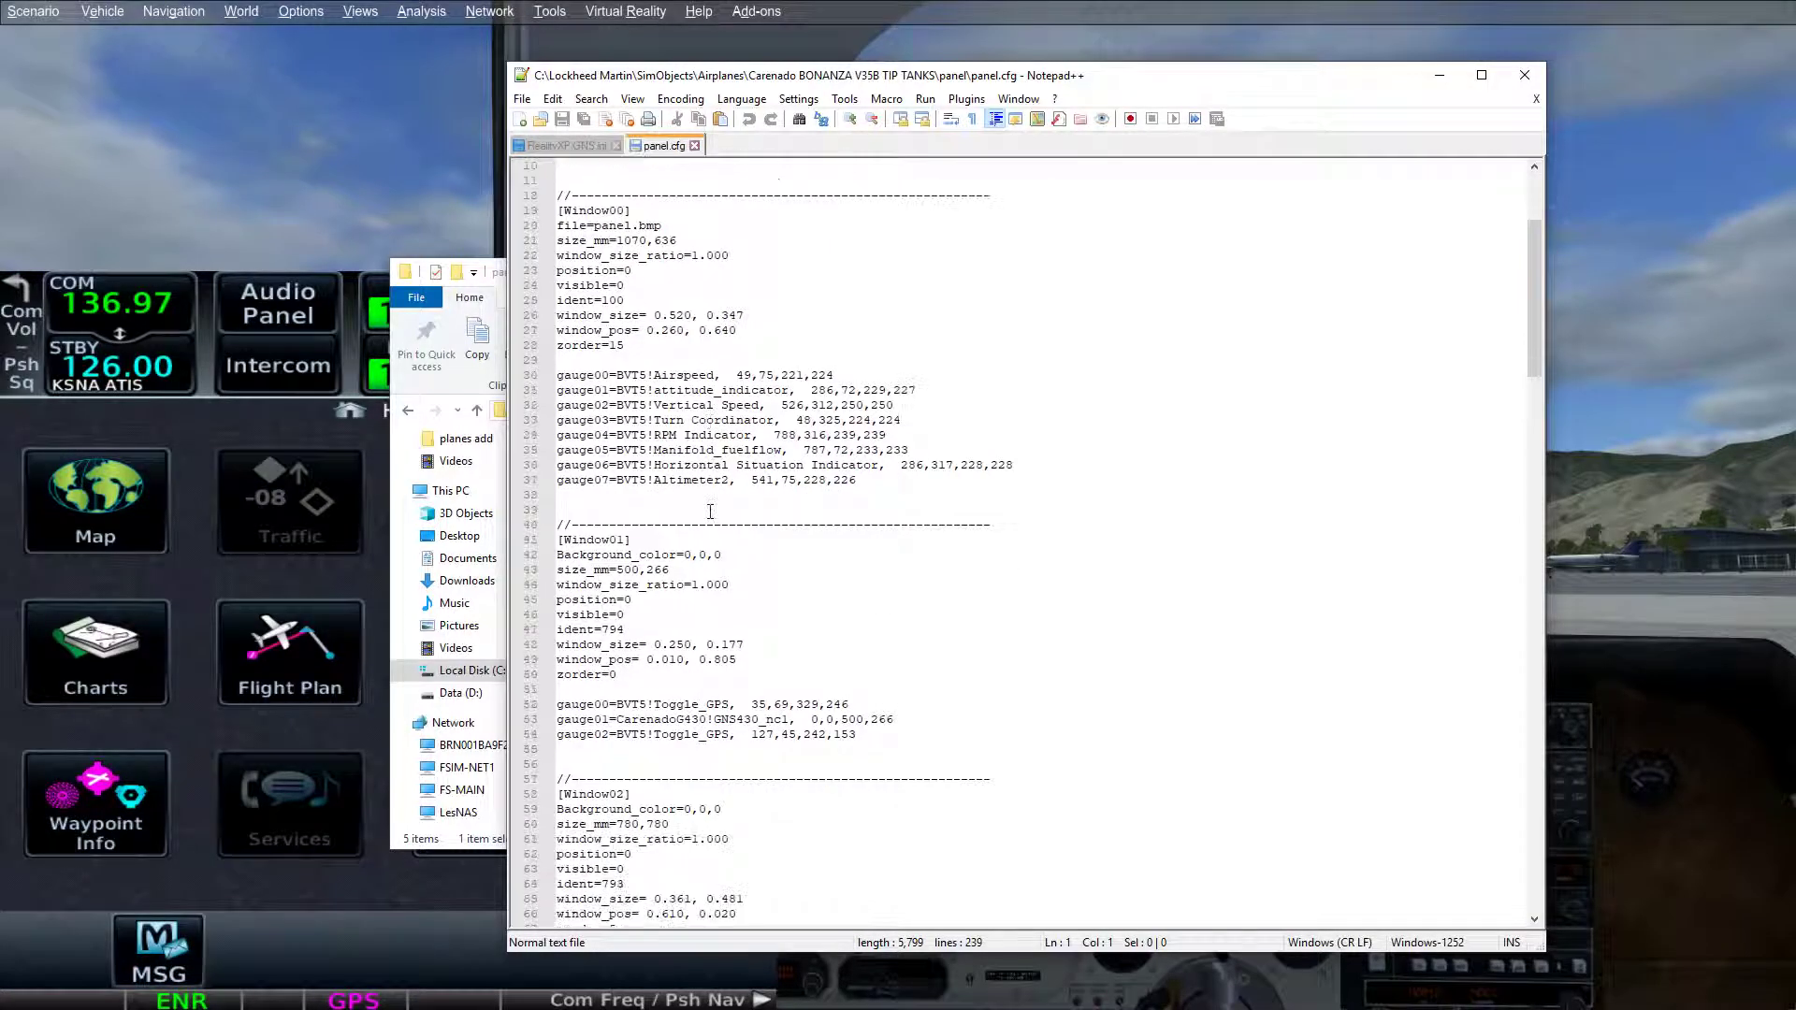
scroll(710, 511, down, 14)
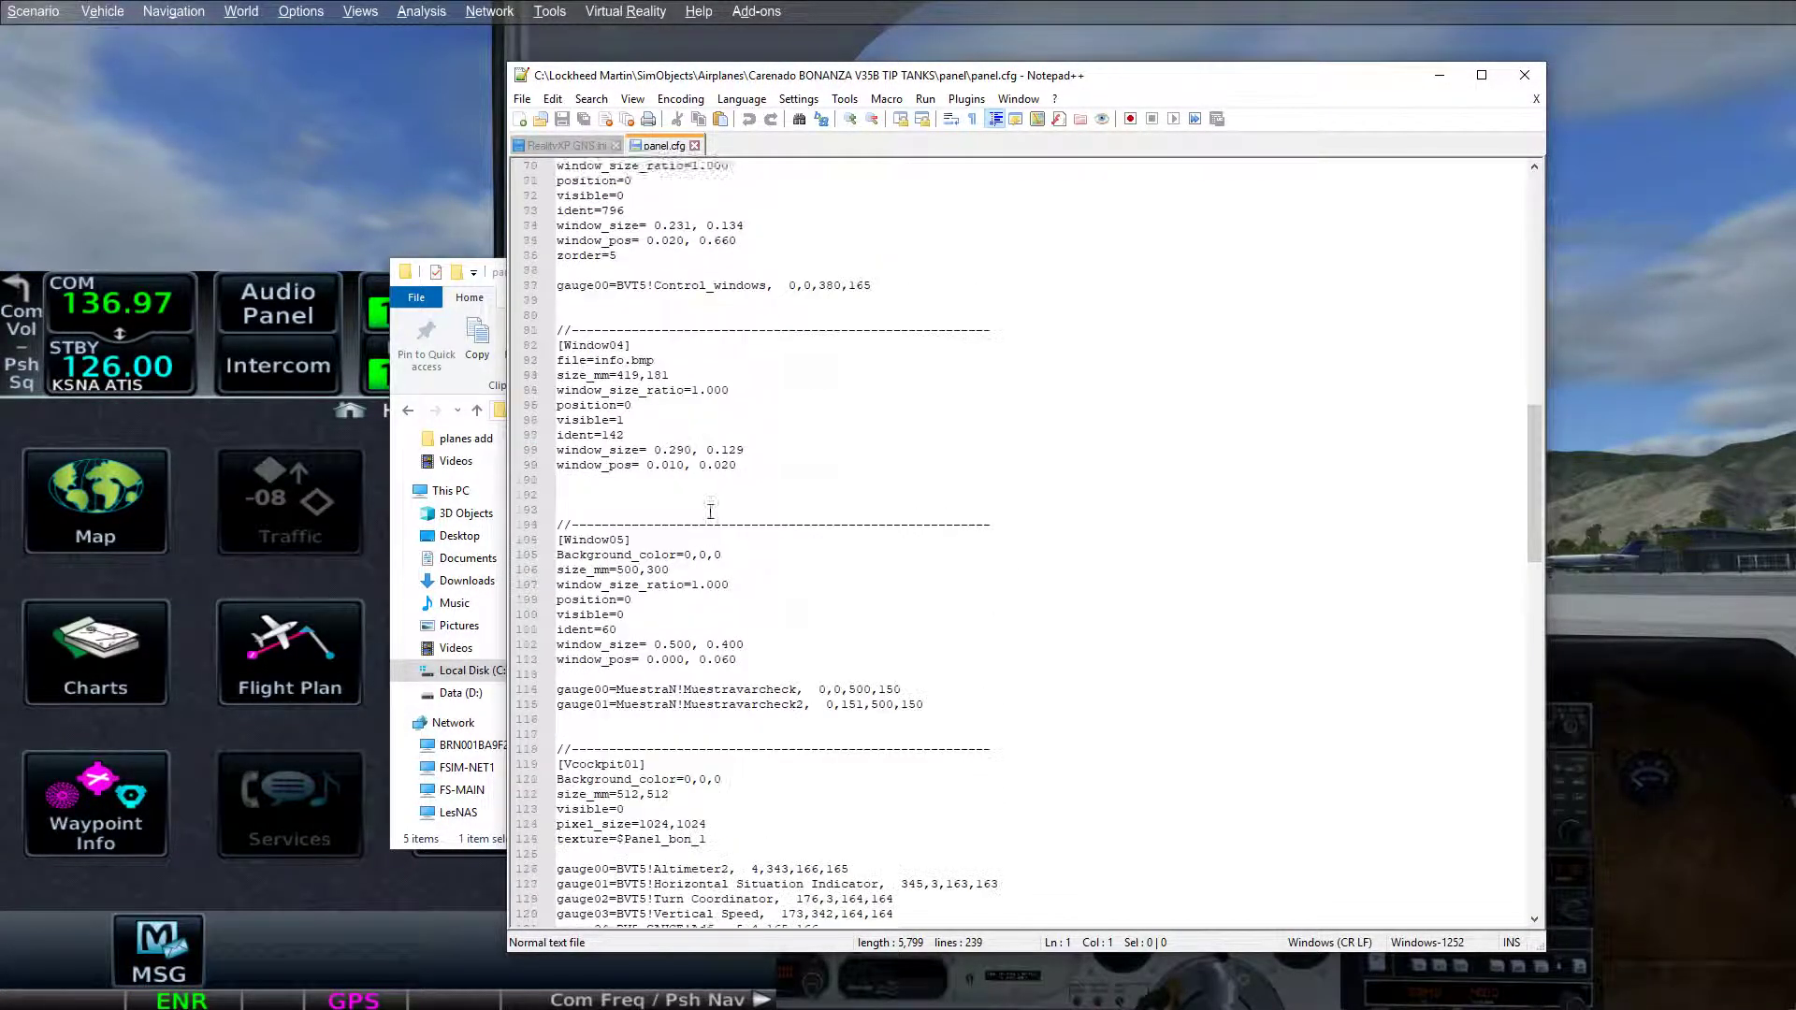
scroll(710, 511, down, 20)
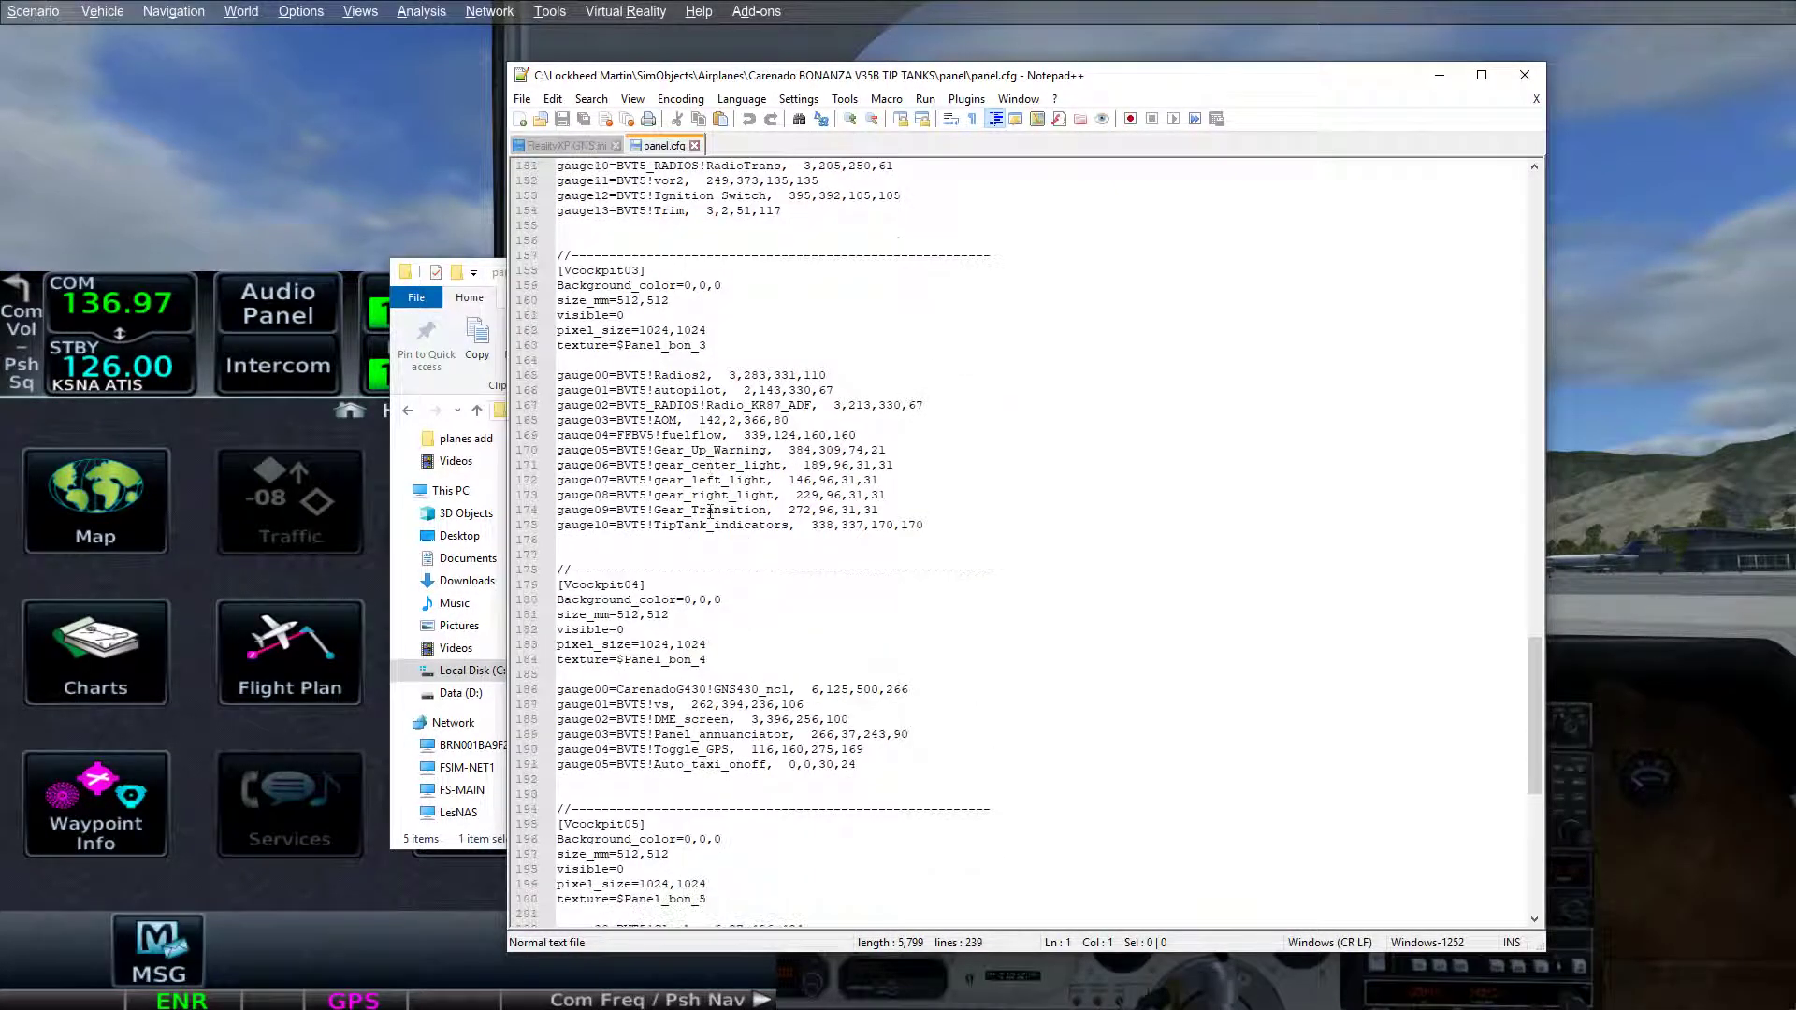
scroll(710, 511, down, 8)
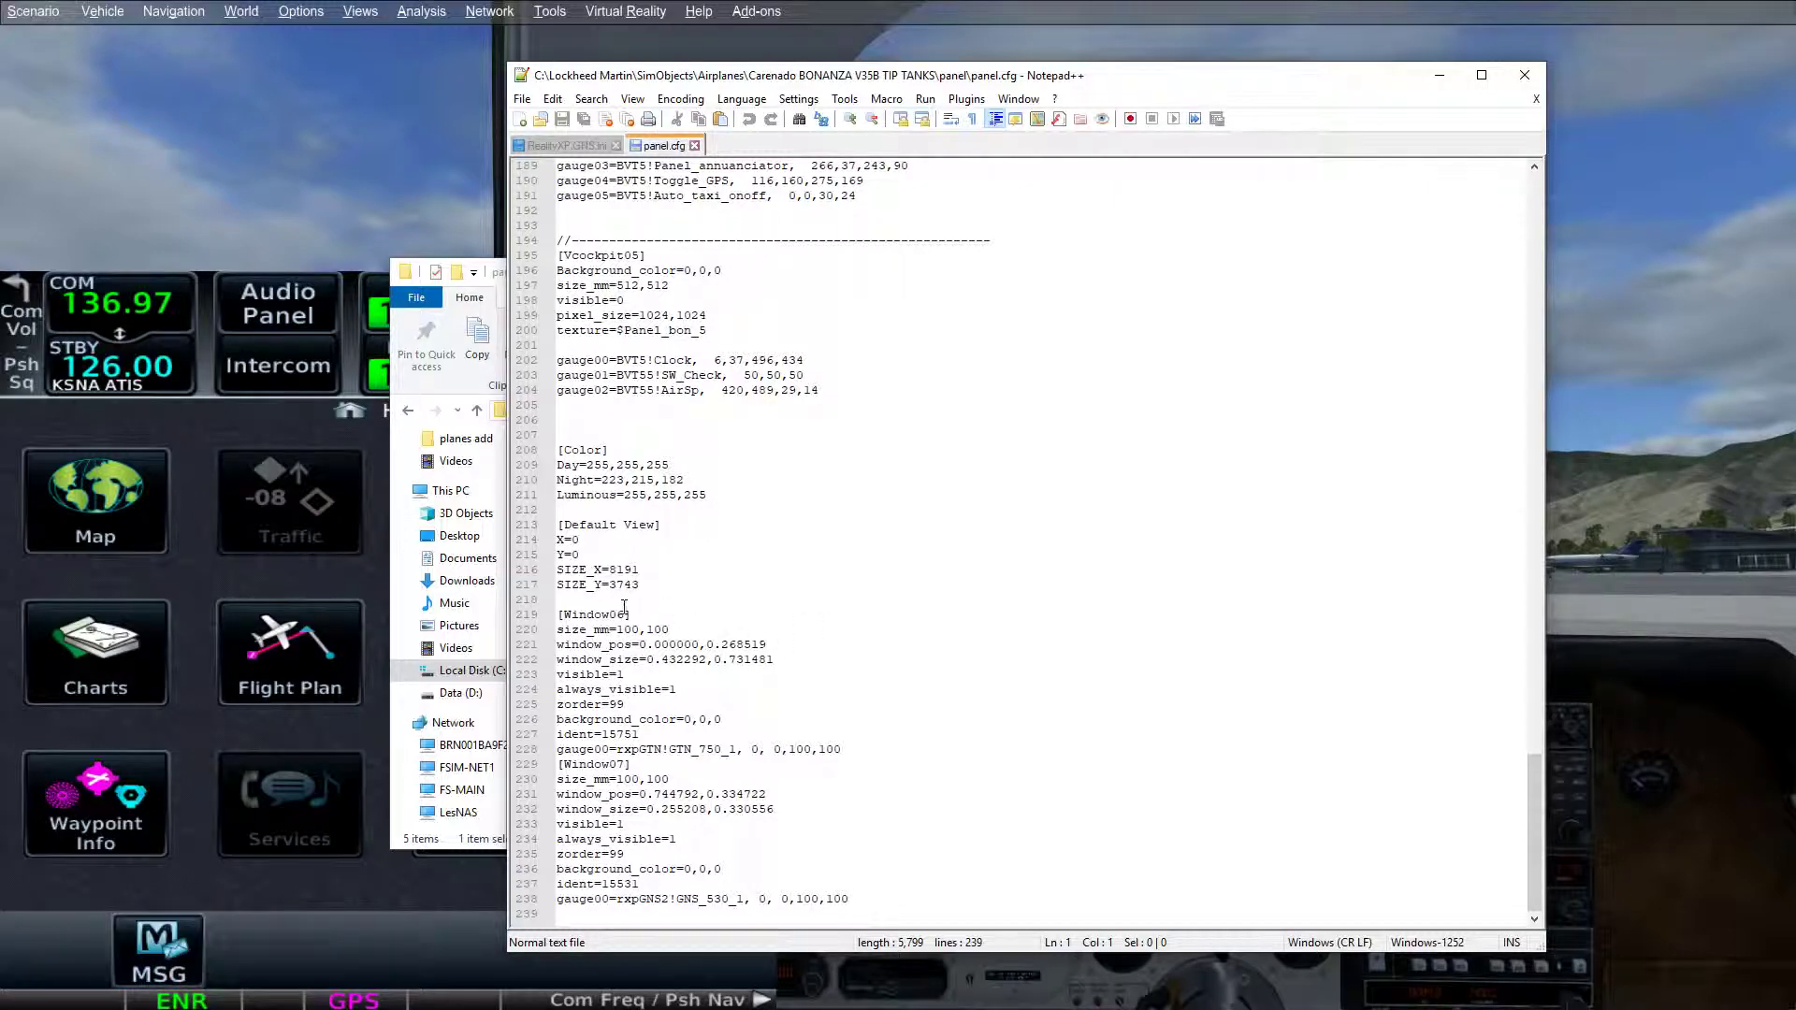
- Insert a blank line after the GTN_750_1 gauge line, separating Window06 from Window07
click(866, 749)
key(Return)
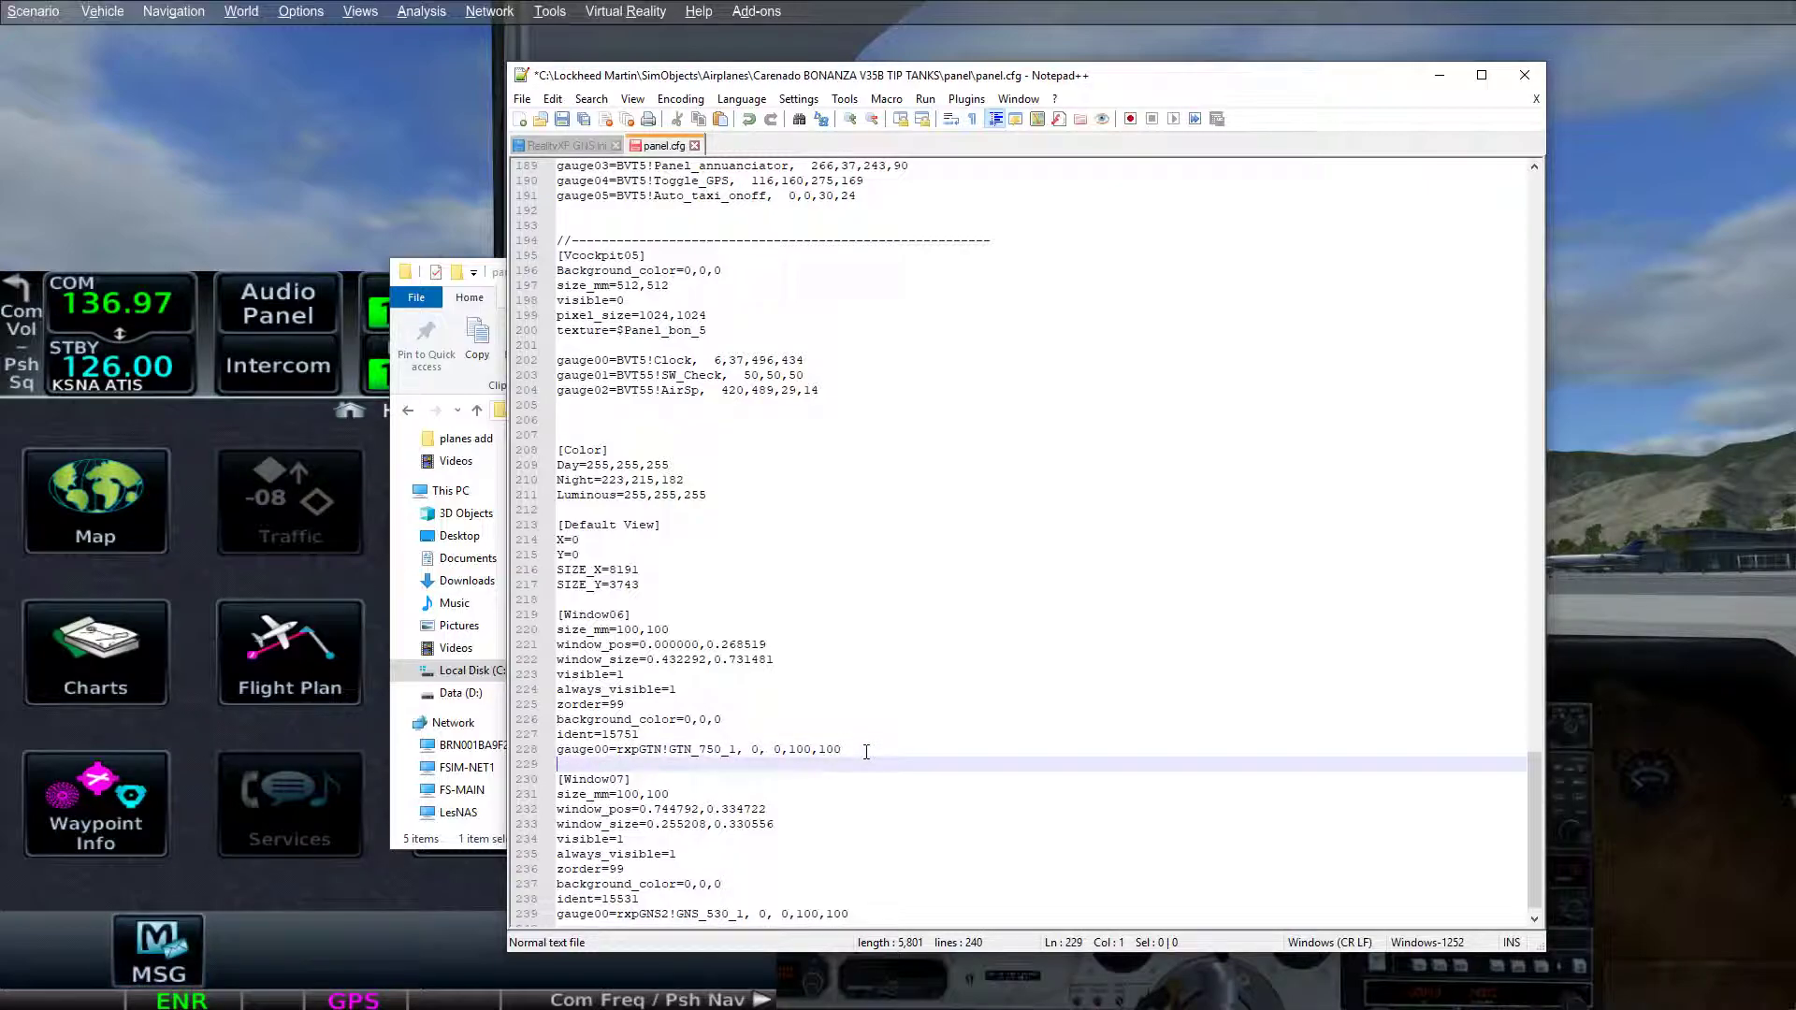
scroll(843, 733, down, 1)
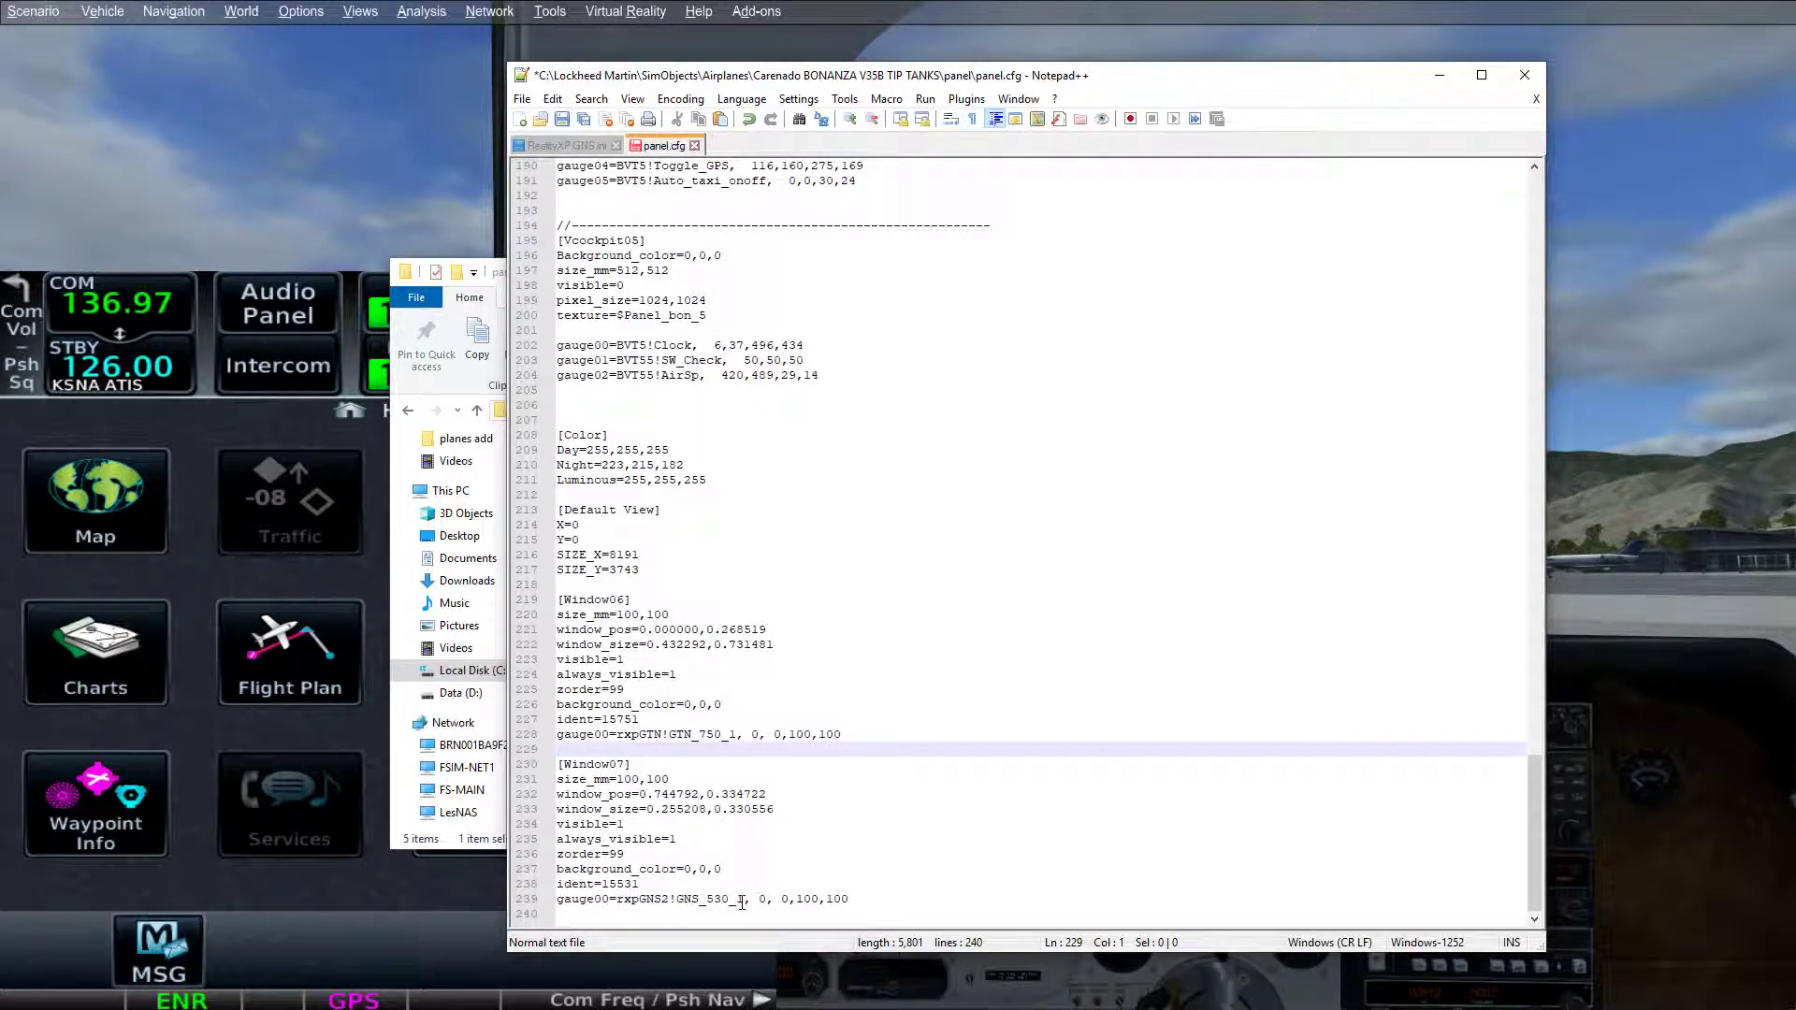
- Change Window07's gauge to rxpGNS2!GNS_530_2 with ident 15532, save panel.cfg and close it
click(742, 901)
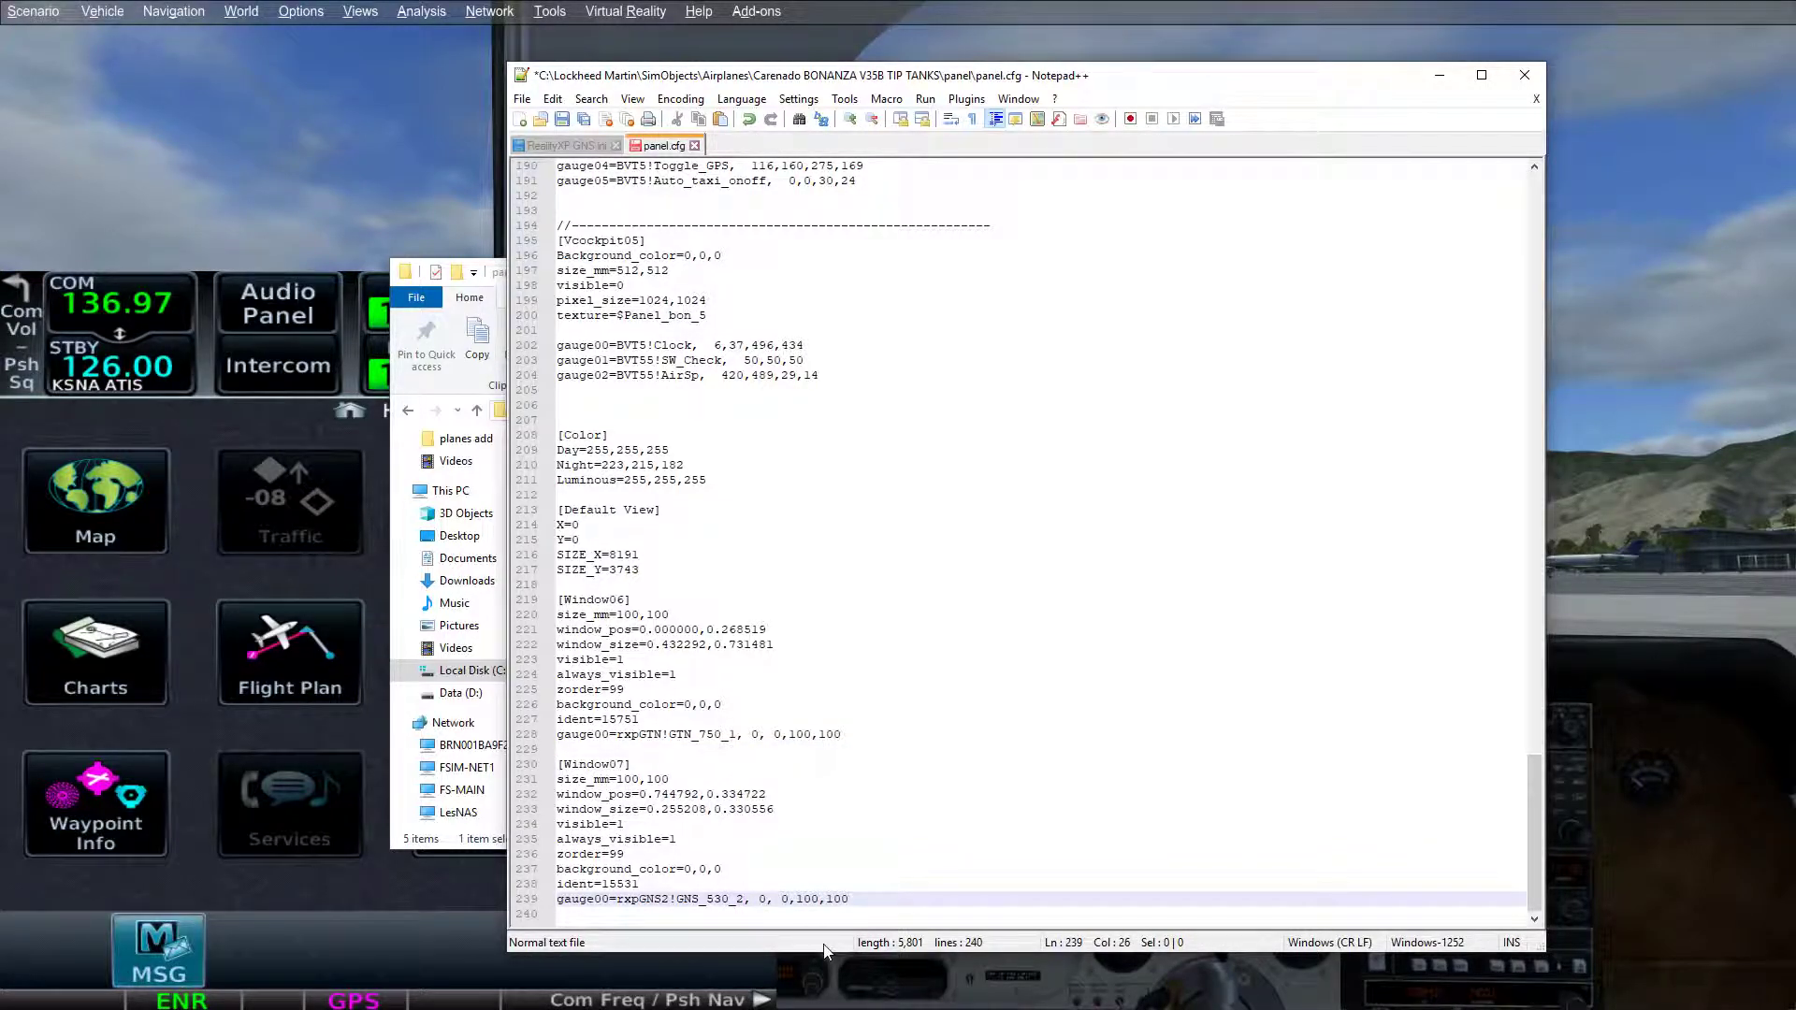
click(714, 883)
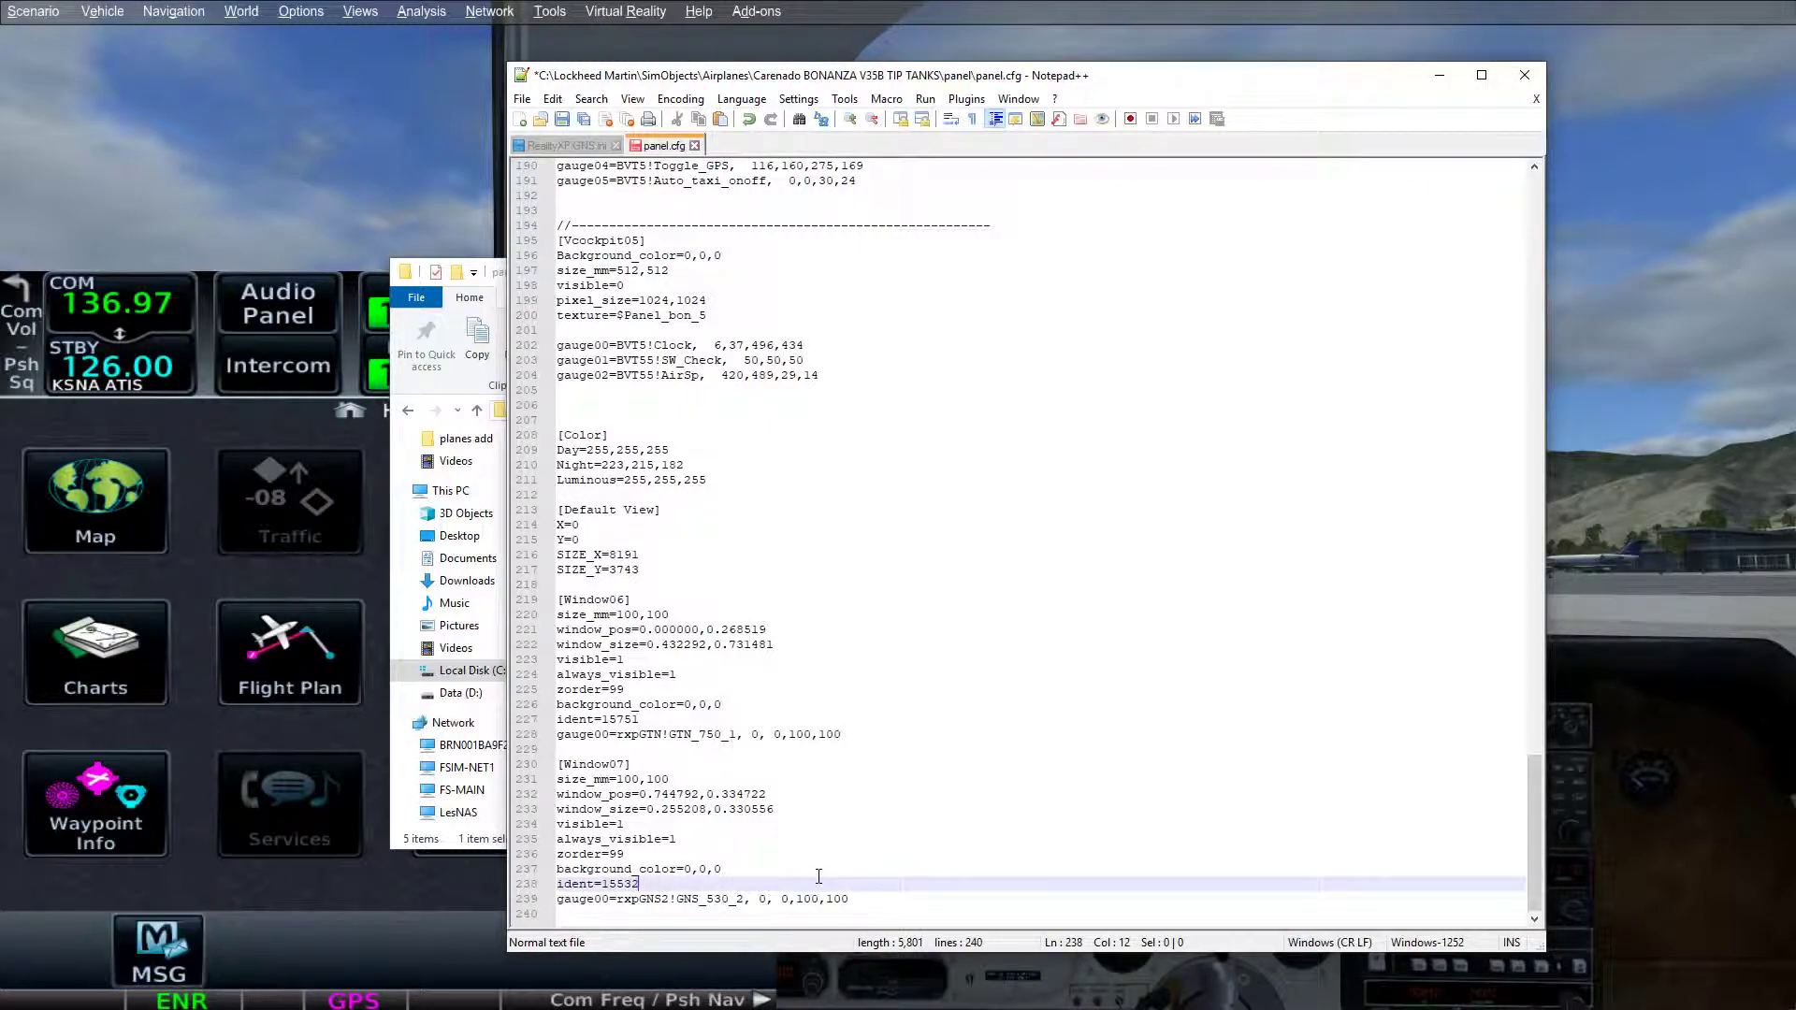
click(708, 900)
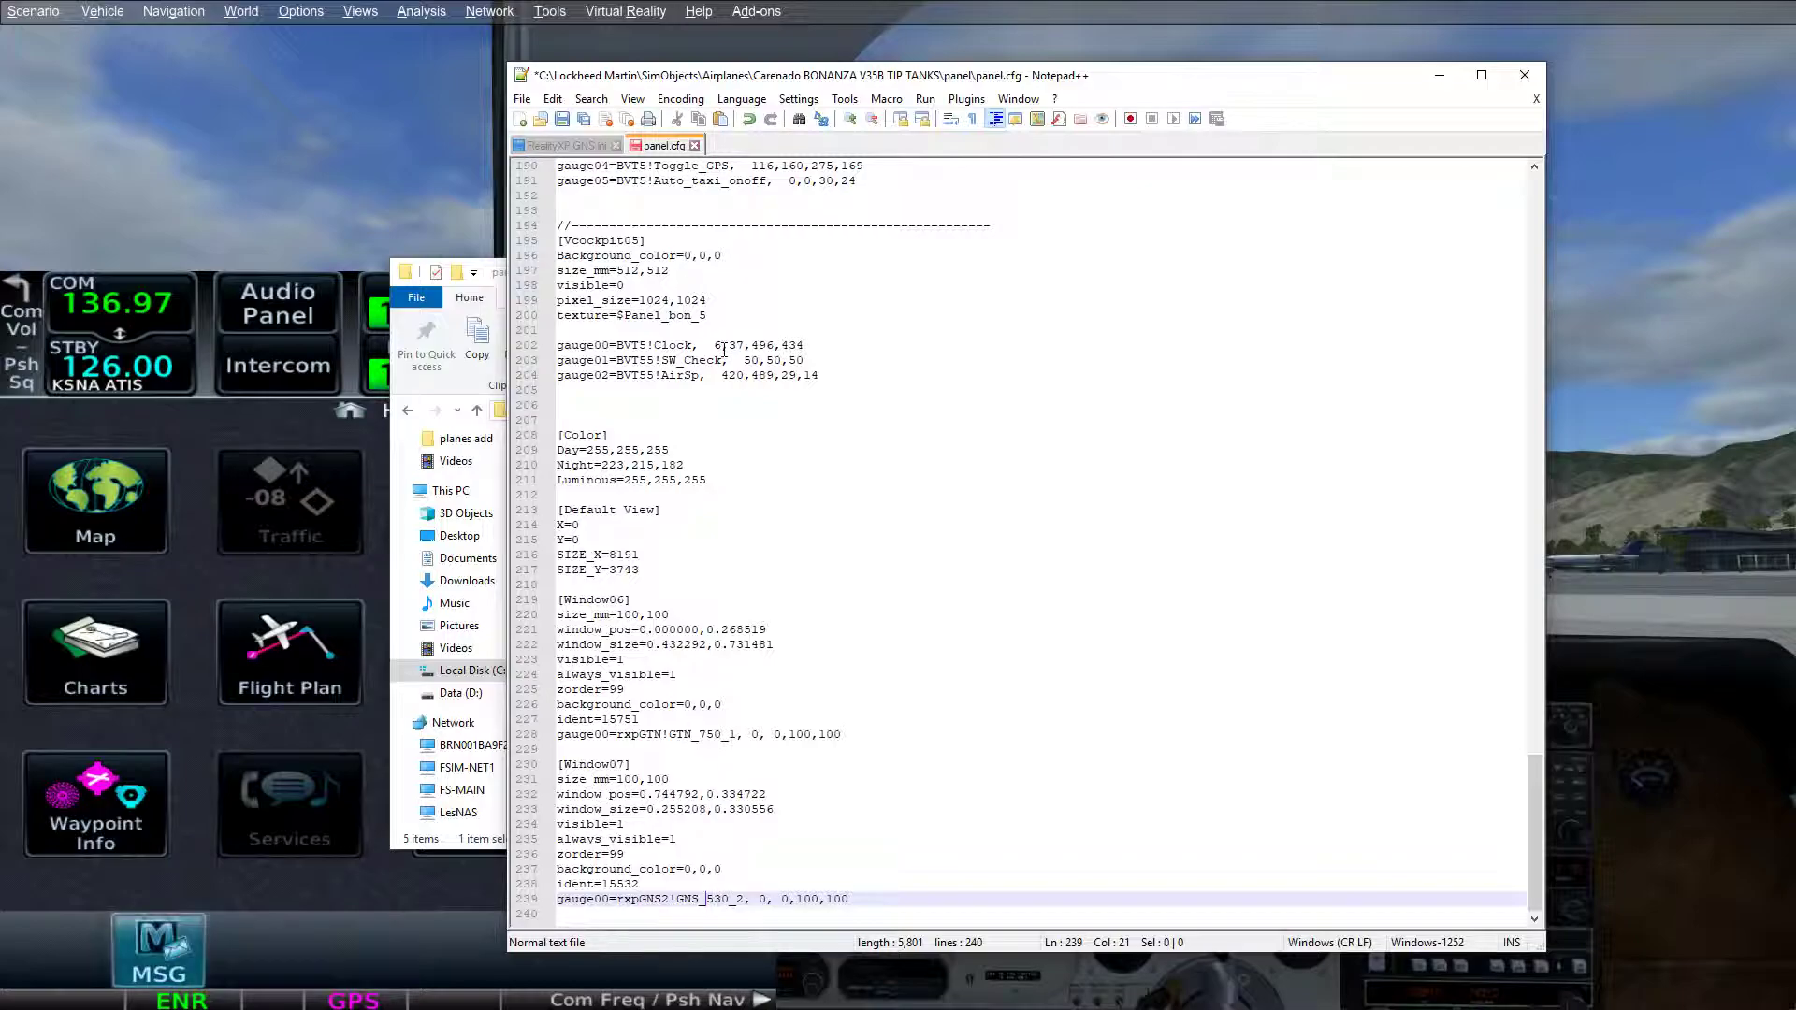
key(ctrl+s)
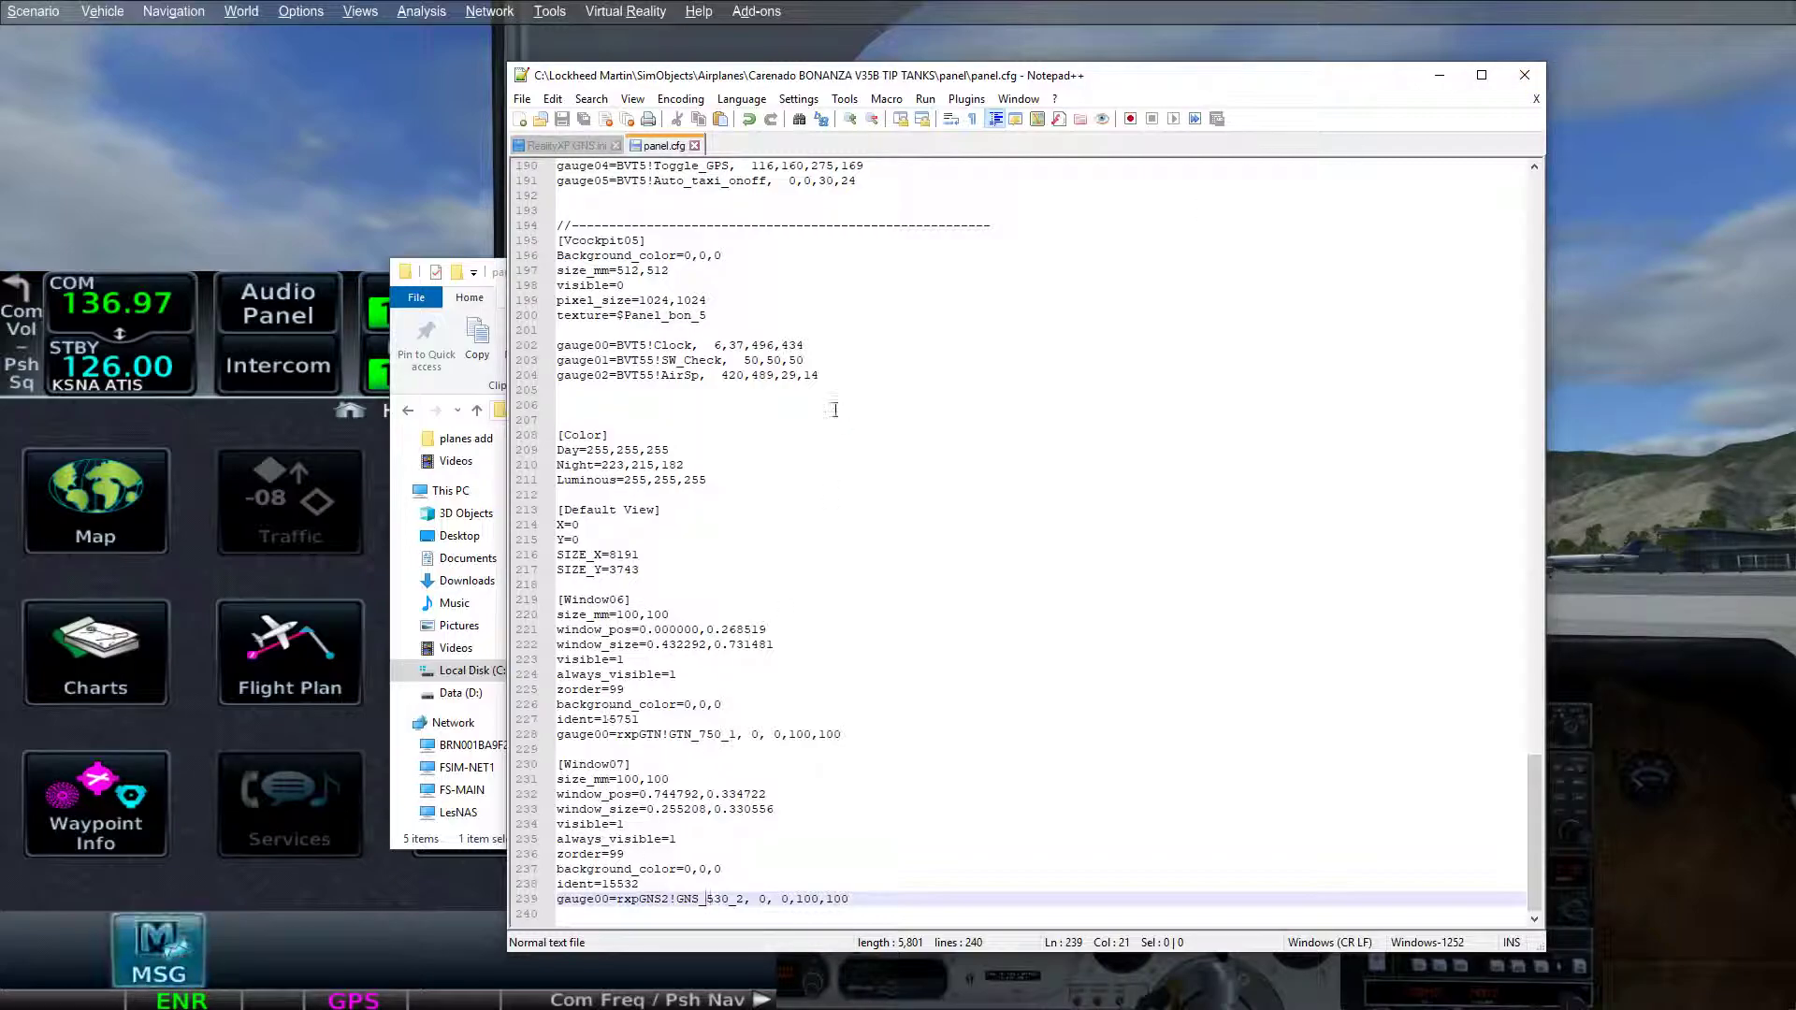
click(1522, 77)
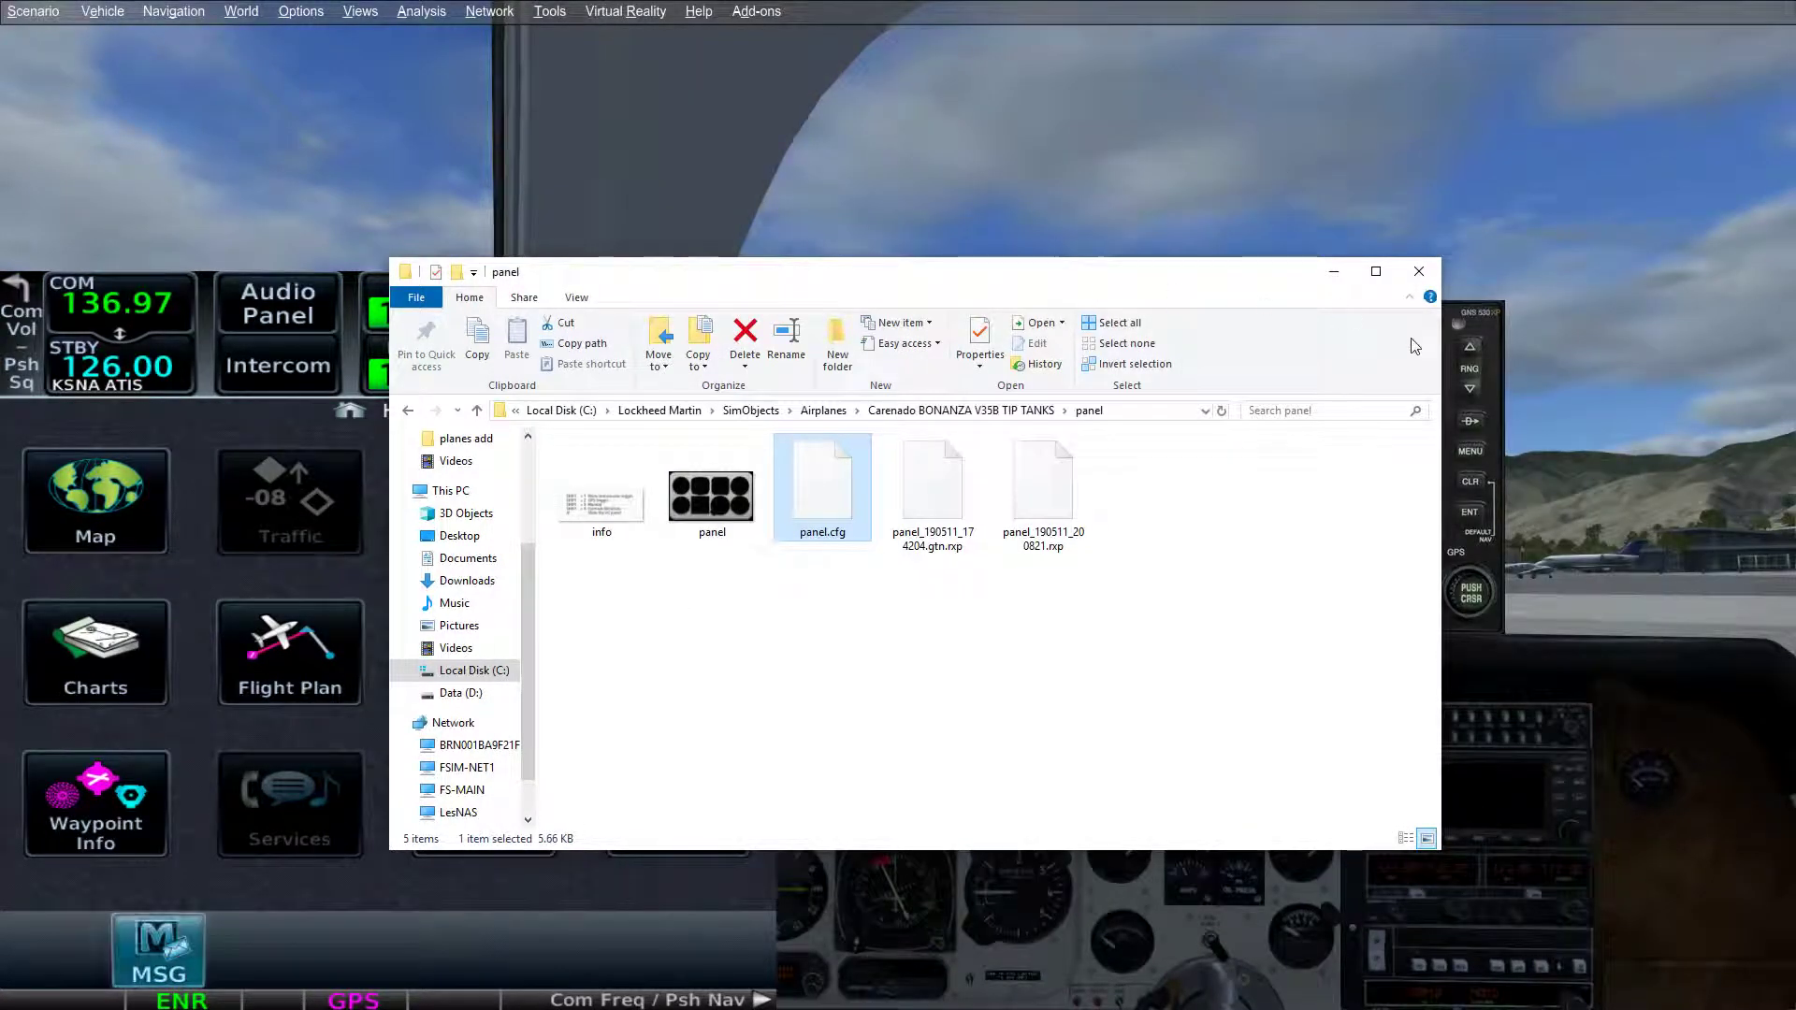
- Reload the BONANZA V35B TIP TANK ORANGE BLACK so the GTN 750 and GNS 530 restart
click(1334, 272)
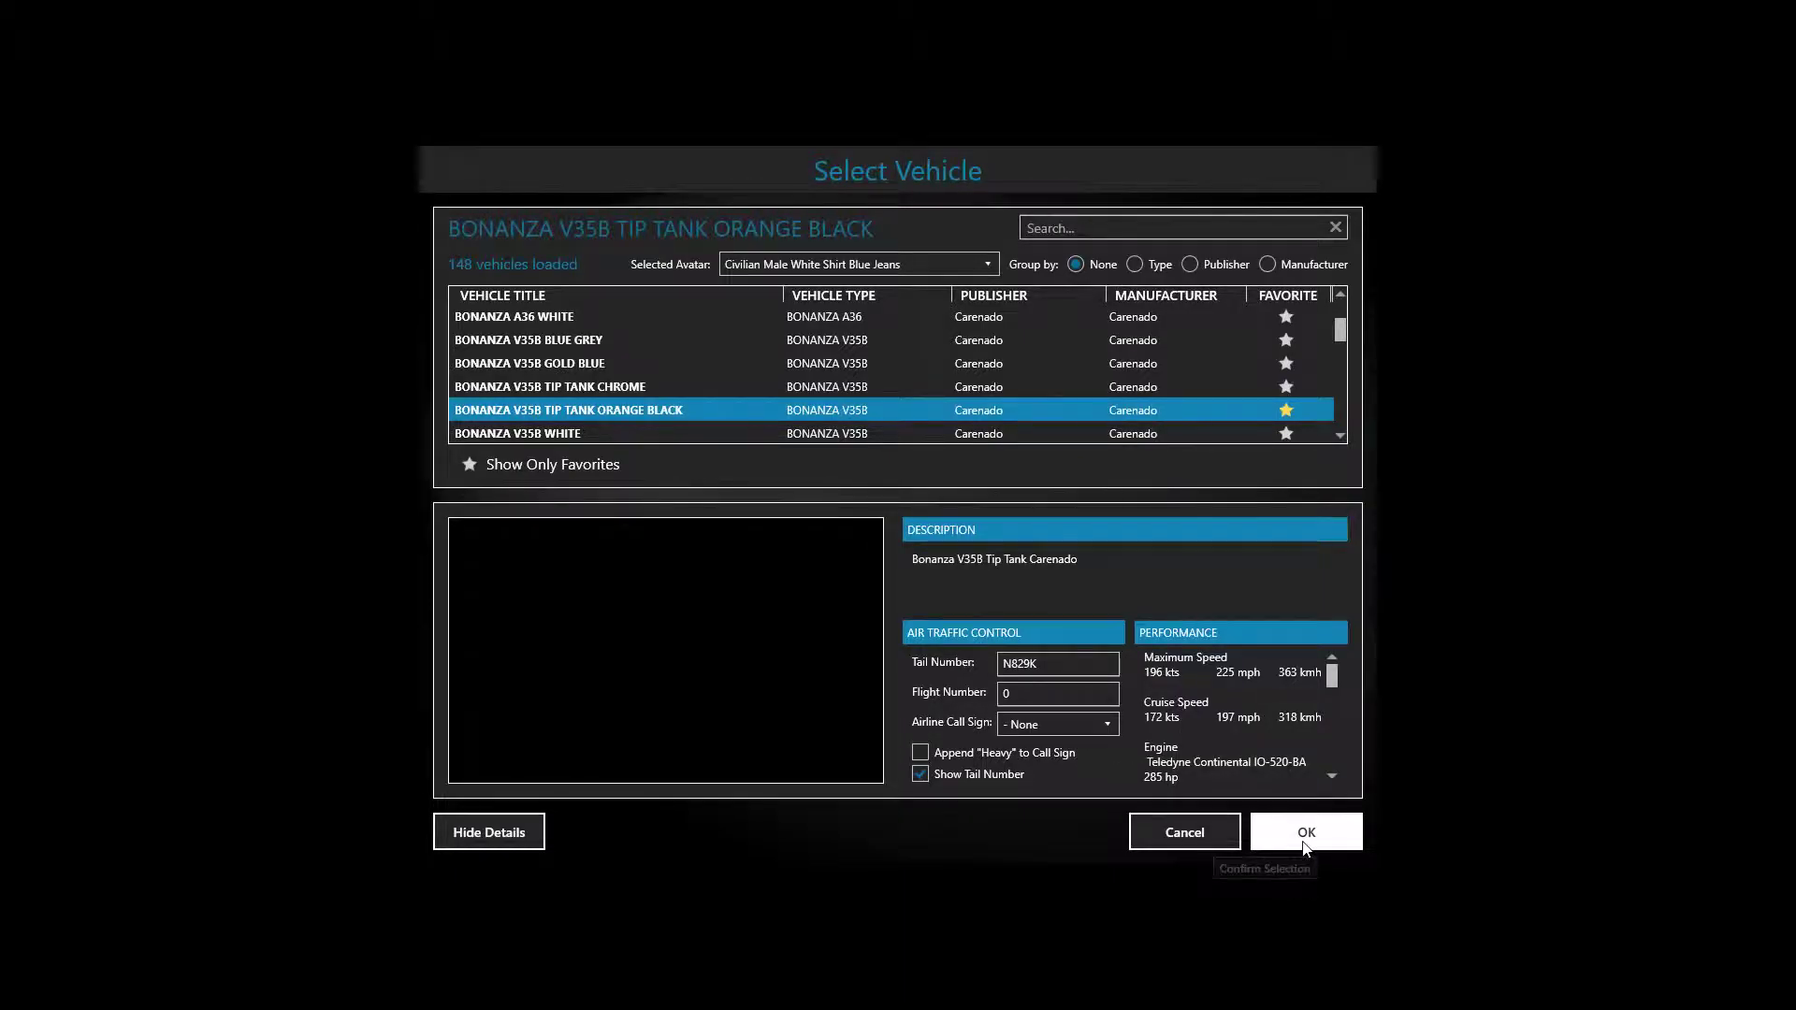
click(1307, 846)
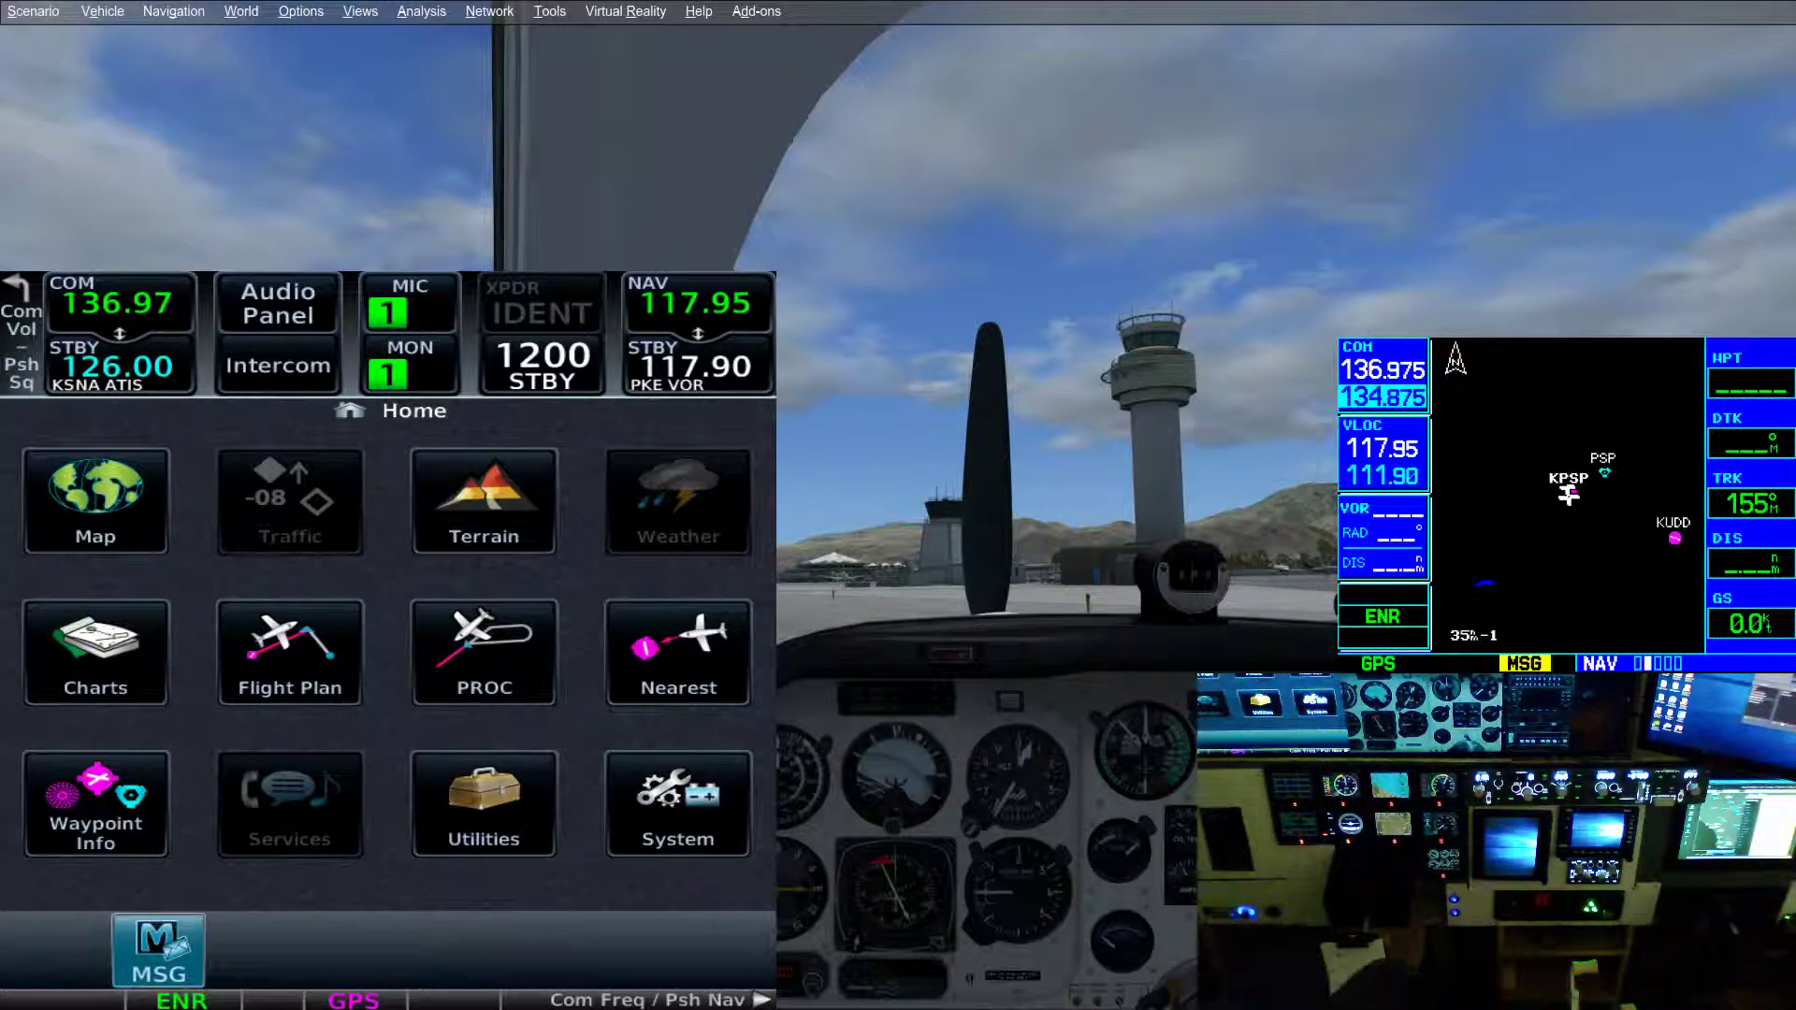
- Switch to the GNS V2 manual and scroll to page 13's Control Variables table and footnotes
key(alt+Tab)
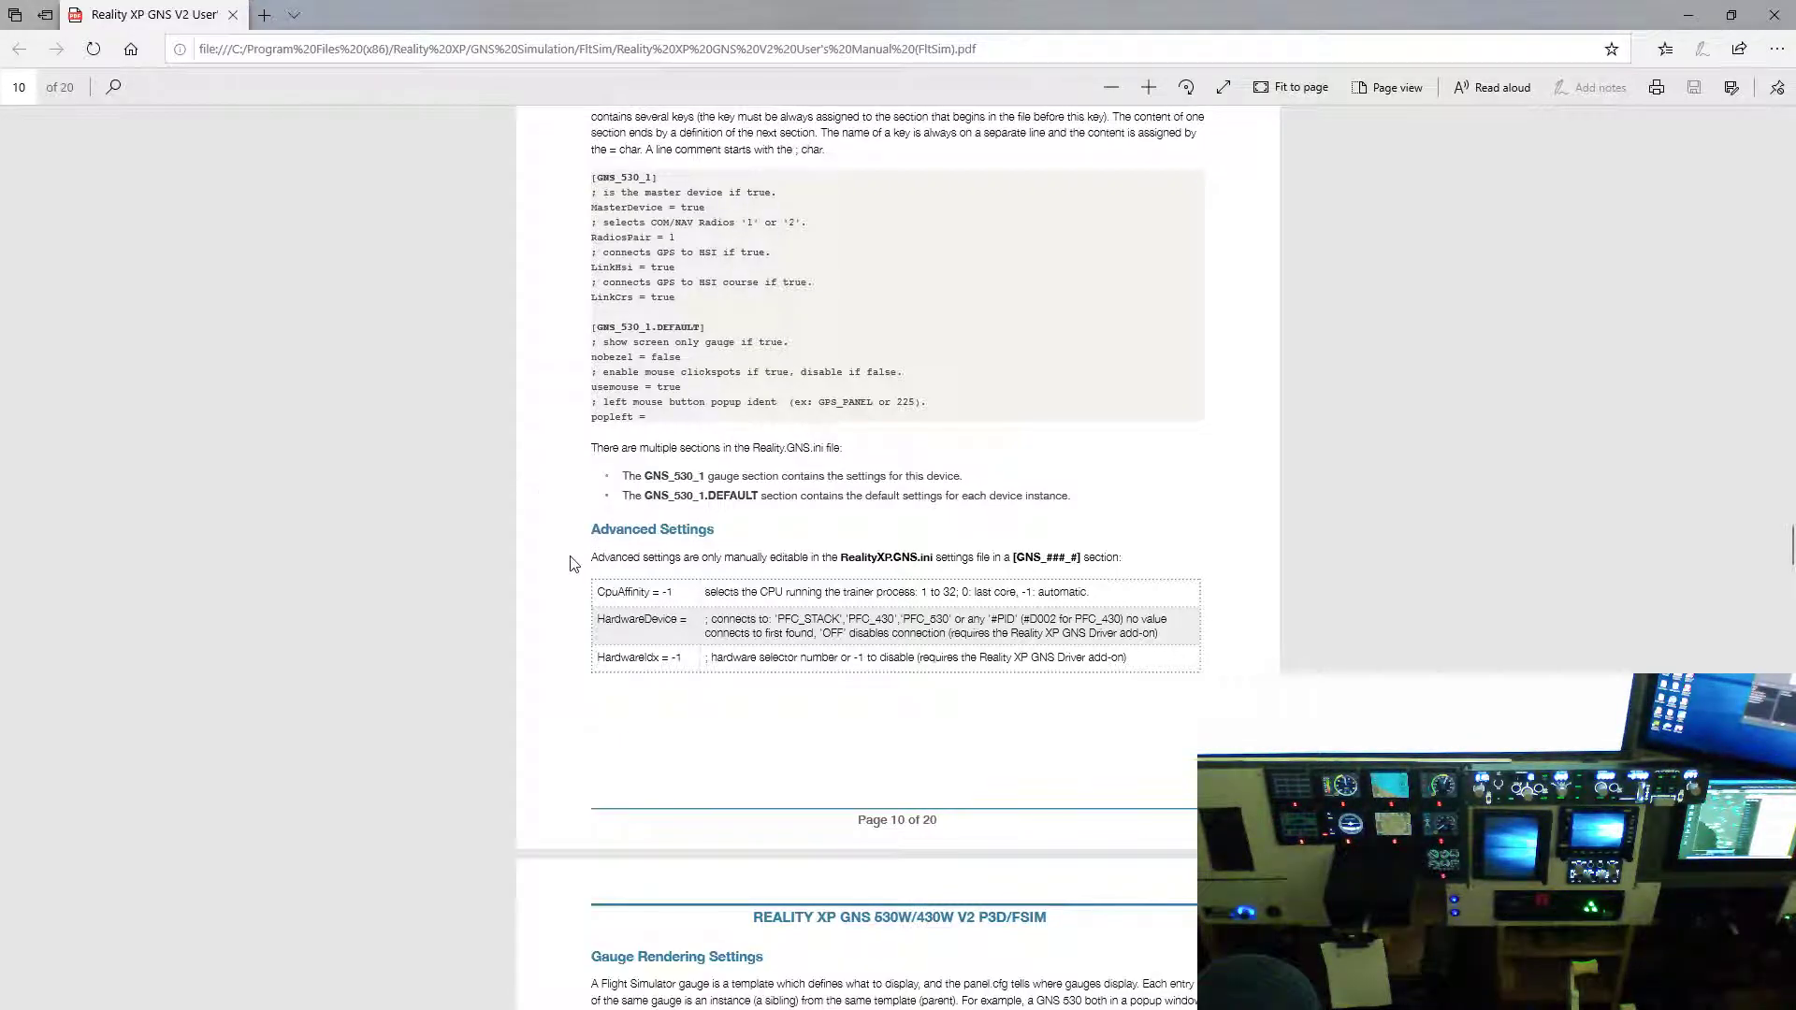
scroll(573, 562, down, 3)
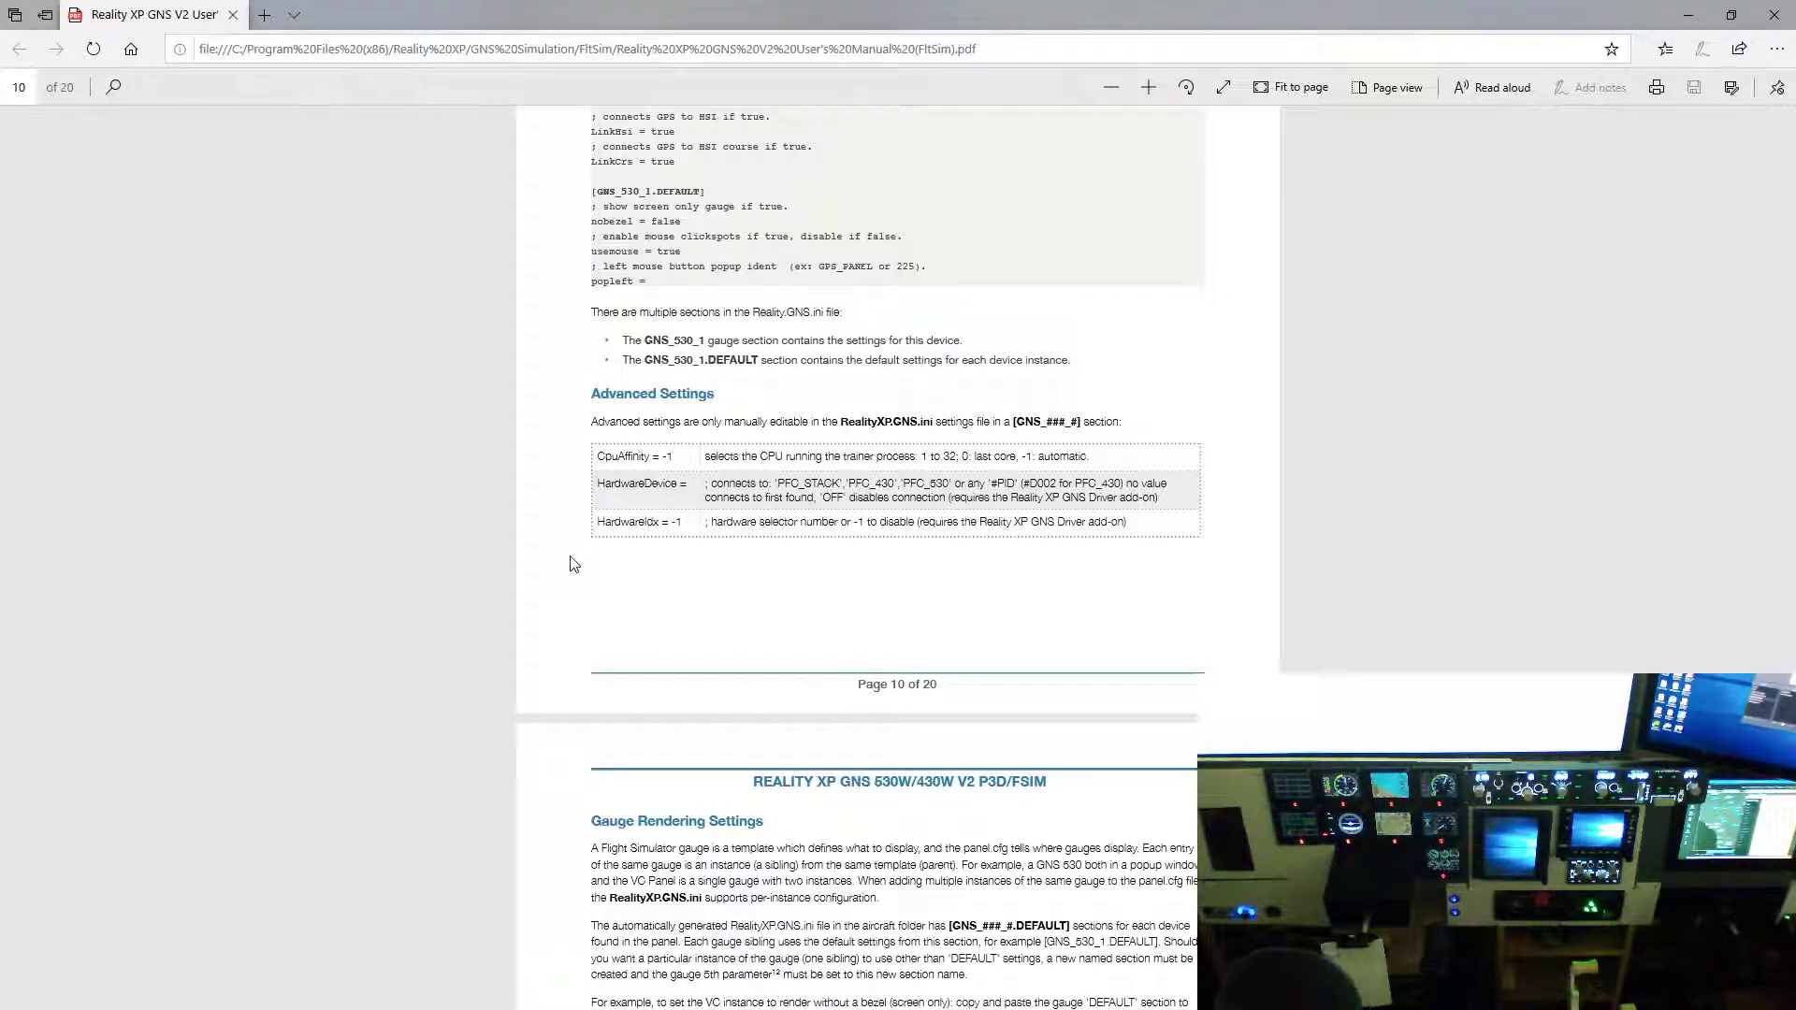
scroll(574, 564, down, 5)
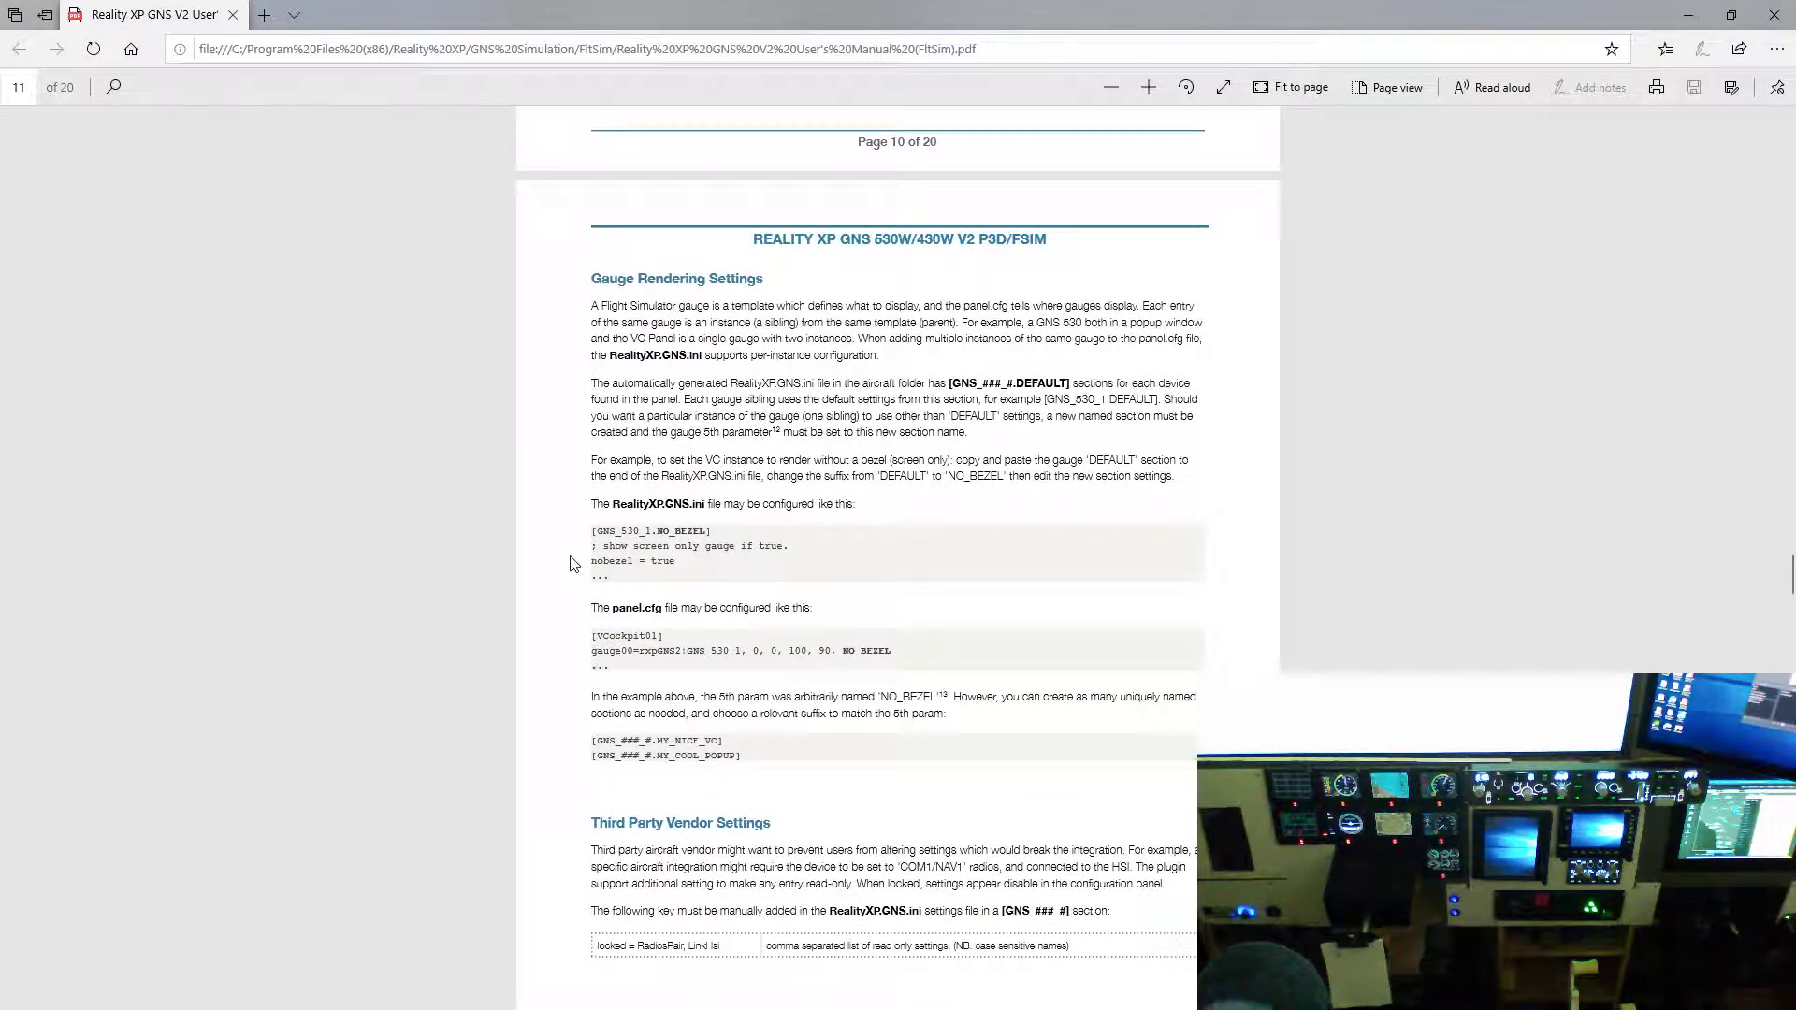
scroll(693, 730, down, 7)
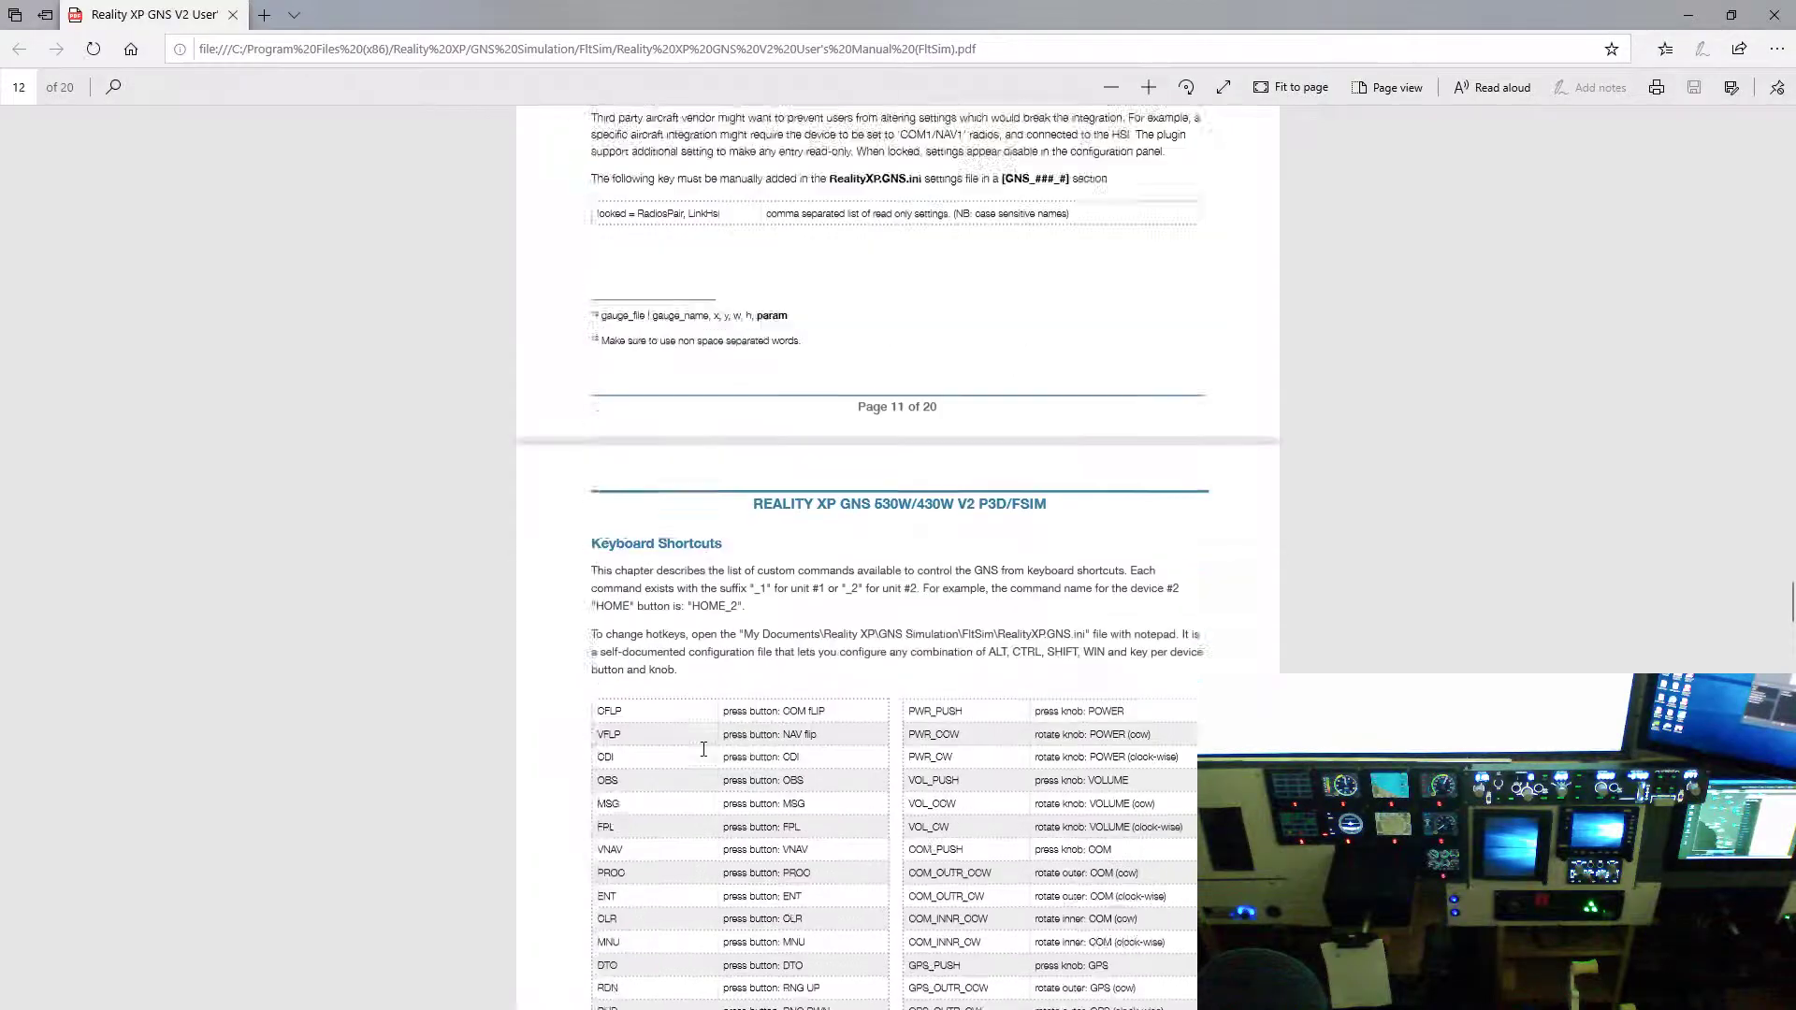
scroll(842, 678, down, 3)
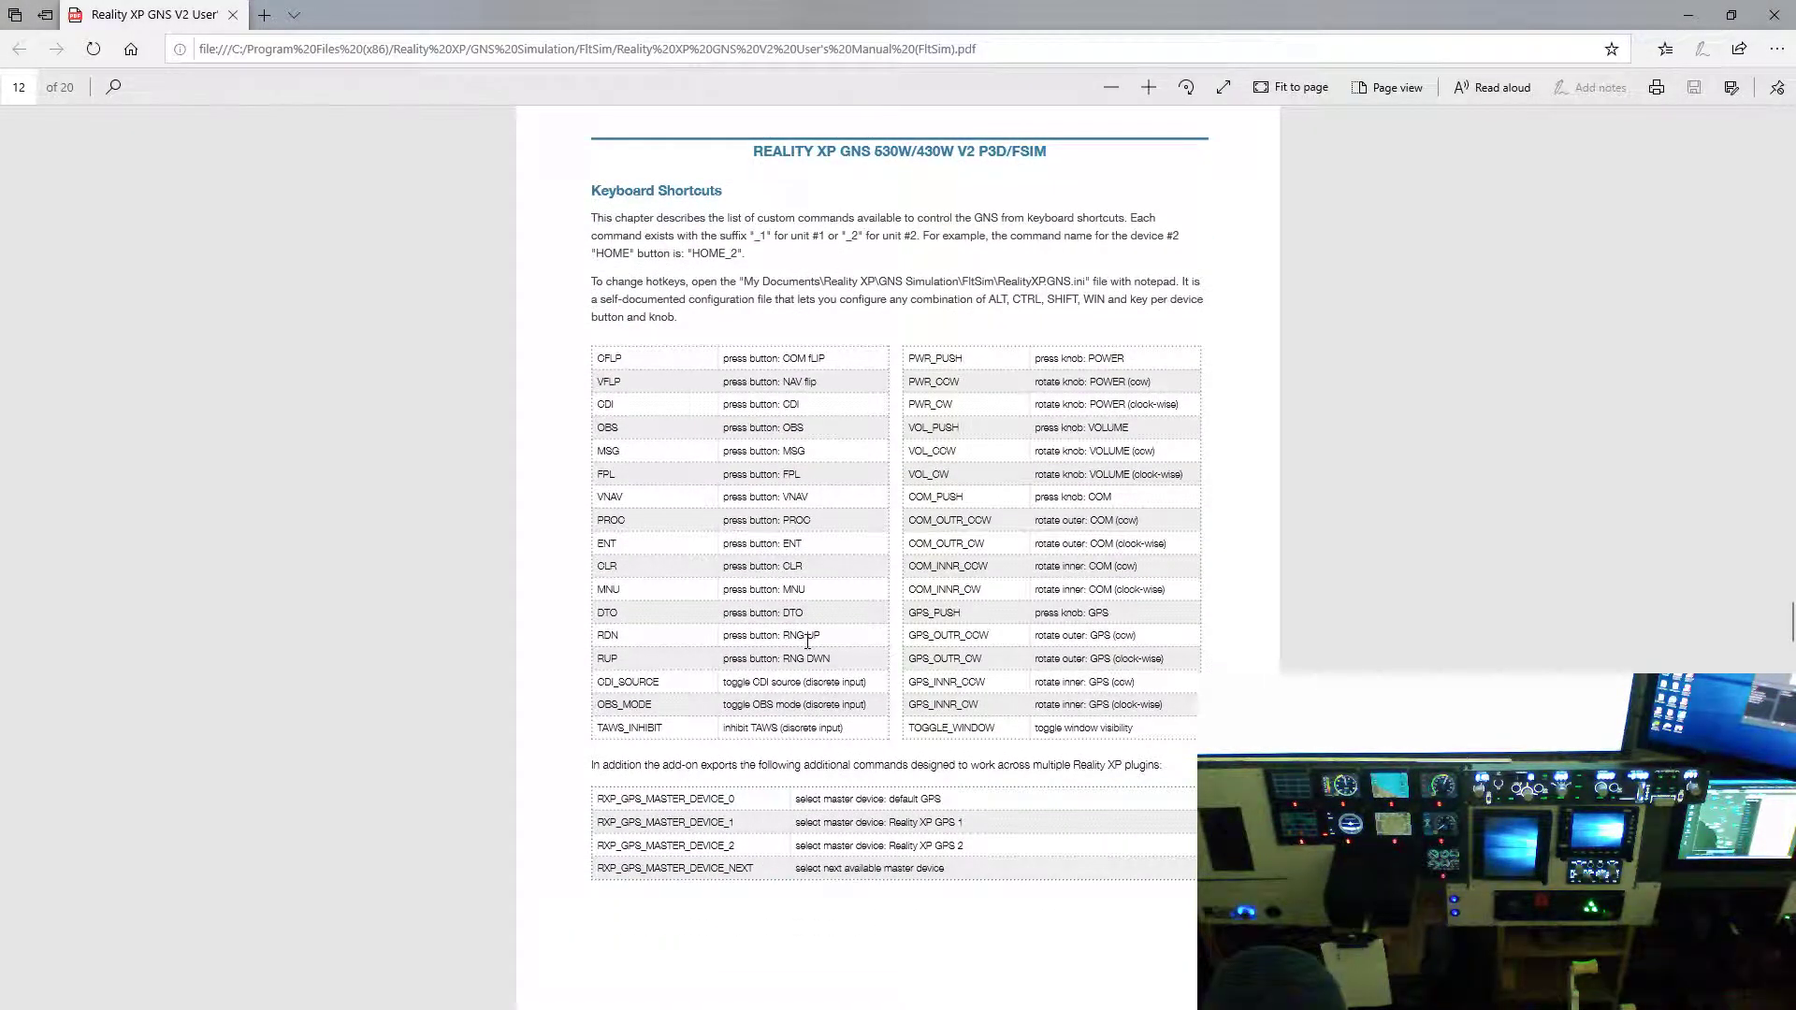
scroll(807, 642, down, 3)
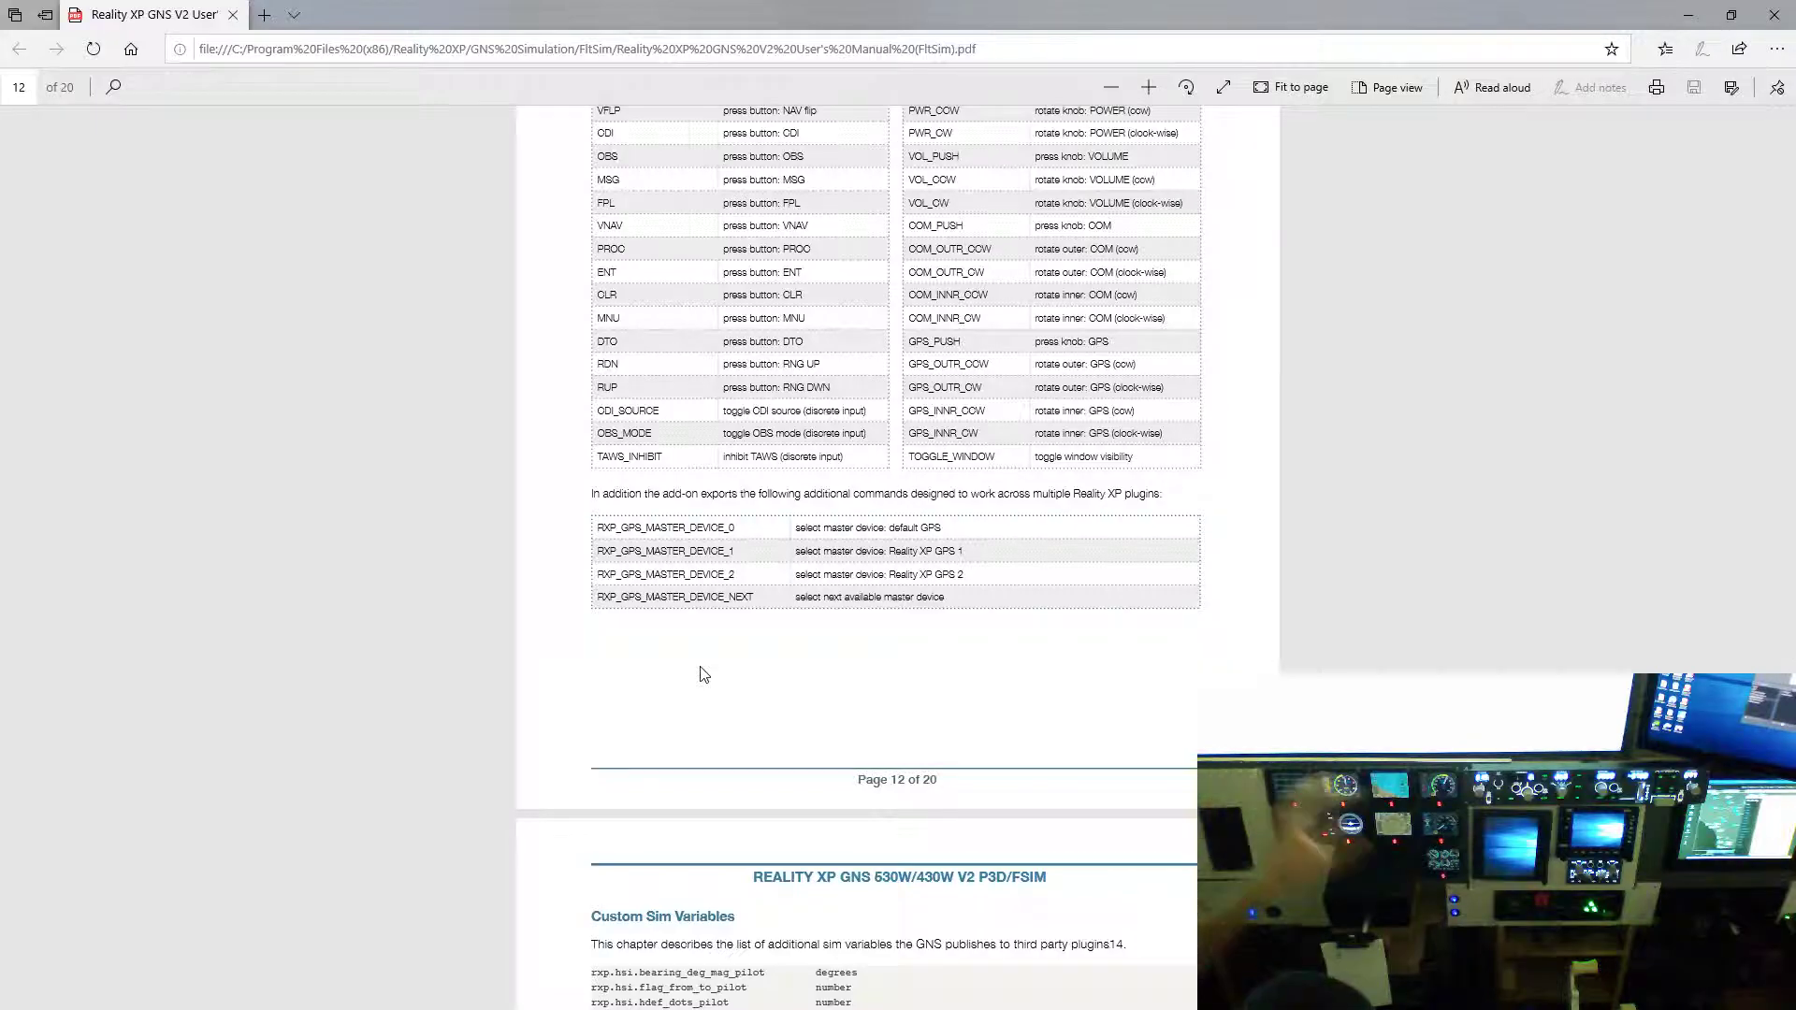
scroll(748, 683, up, 2)
scroll(861, 700, down, 2)
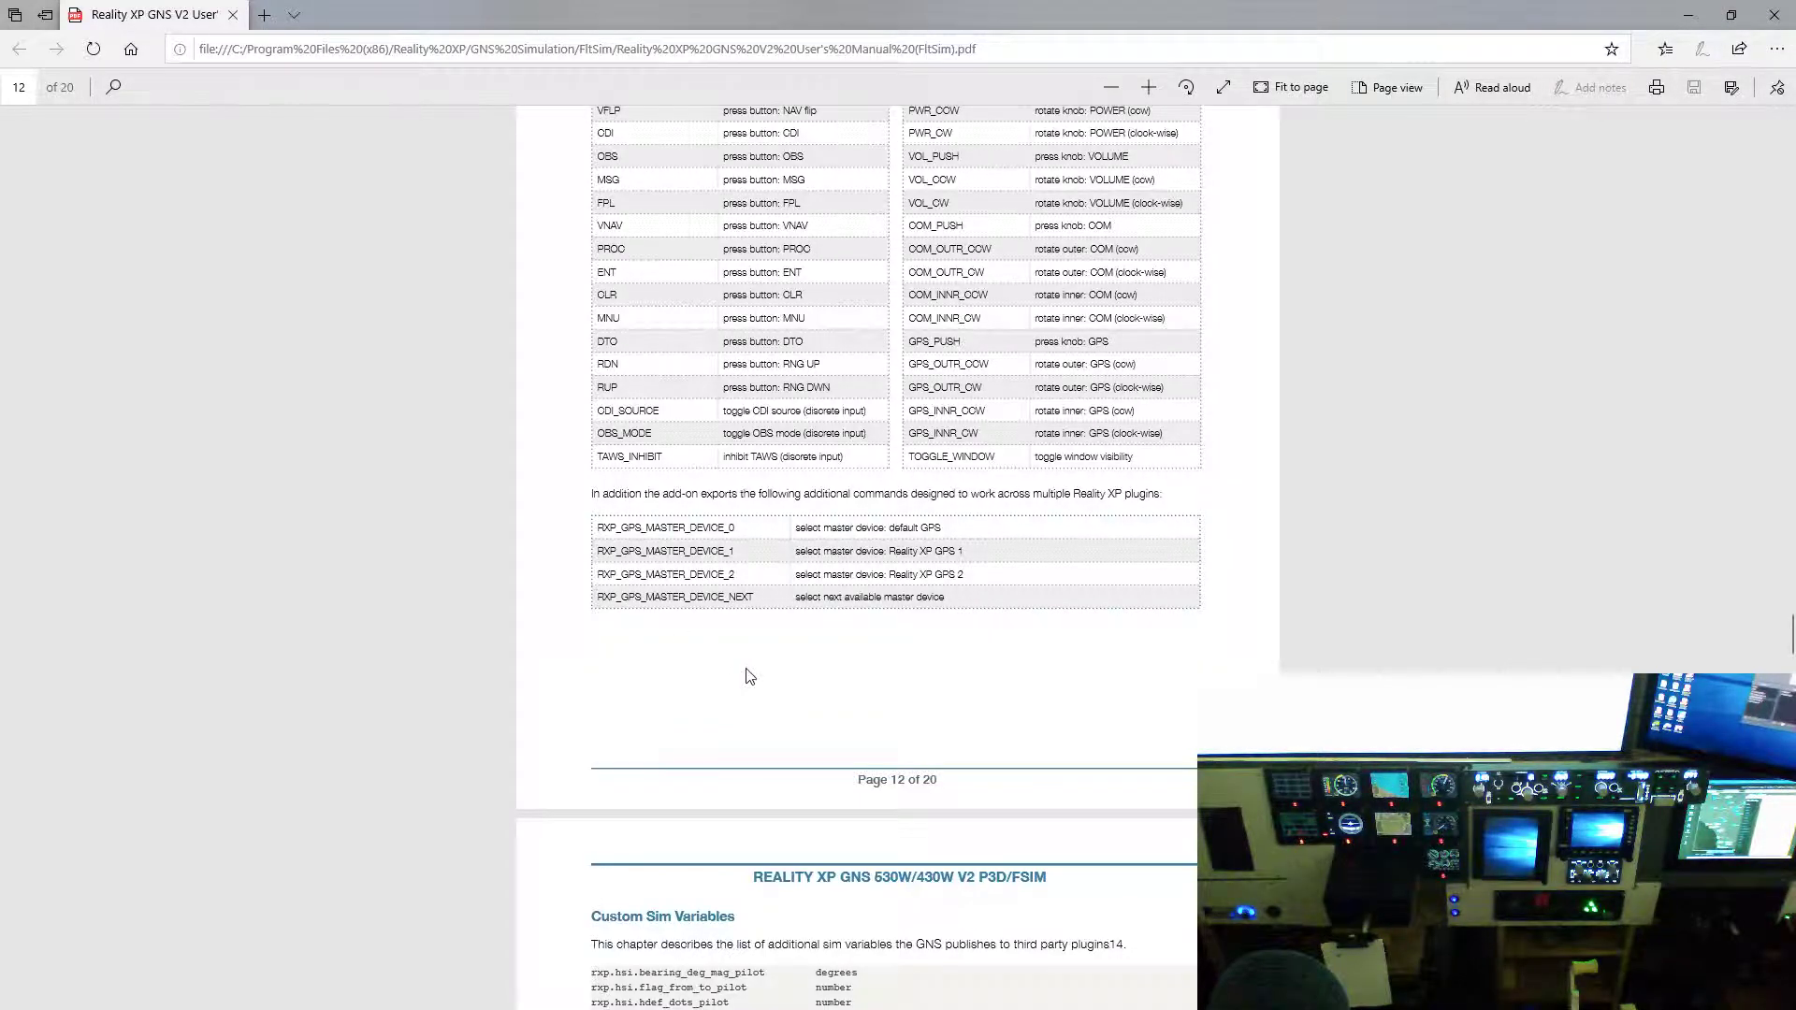
scroll(768, 636, down, 5)
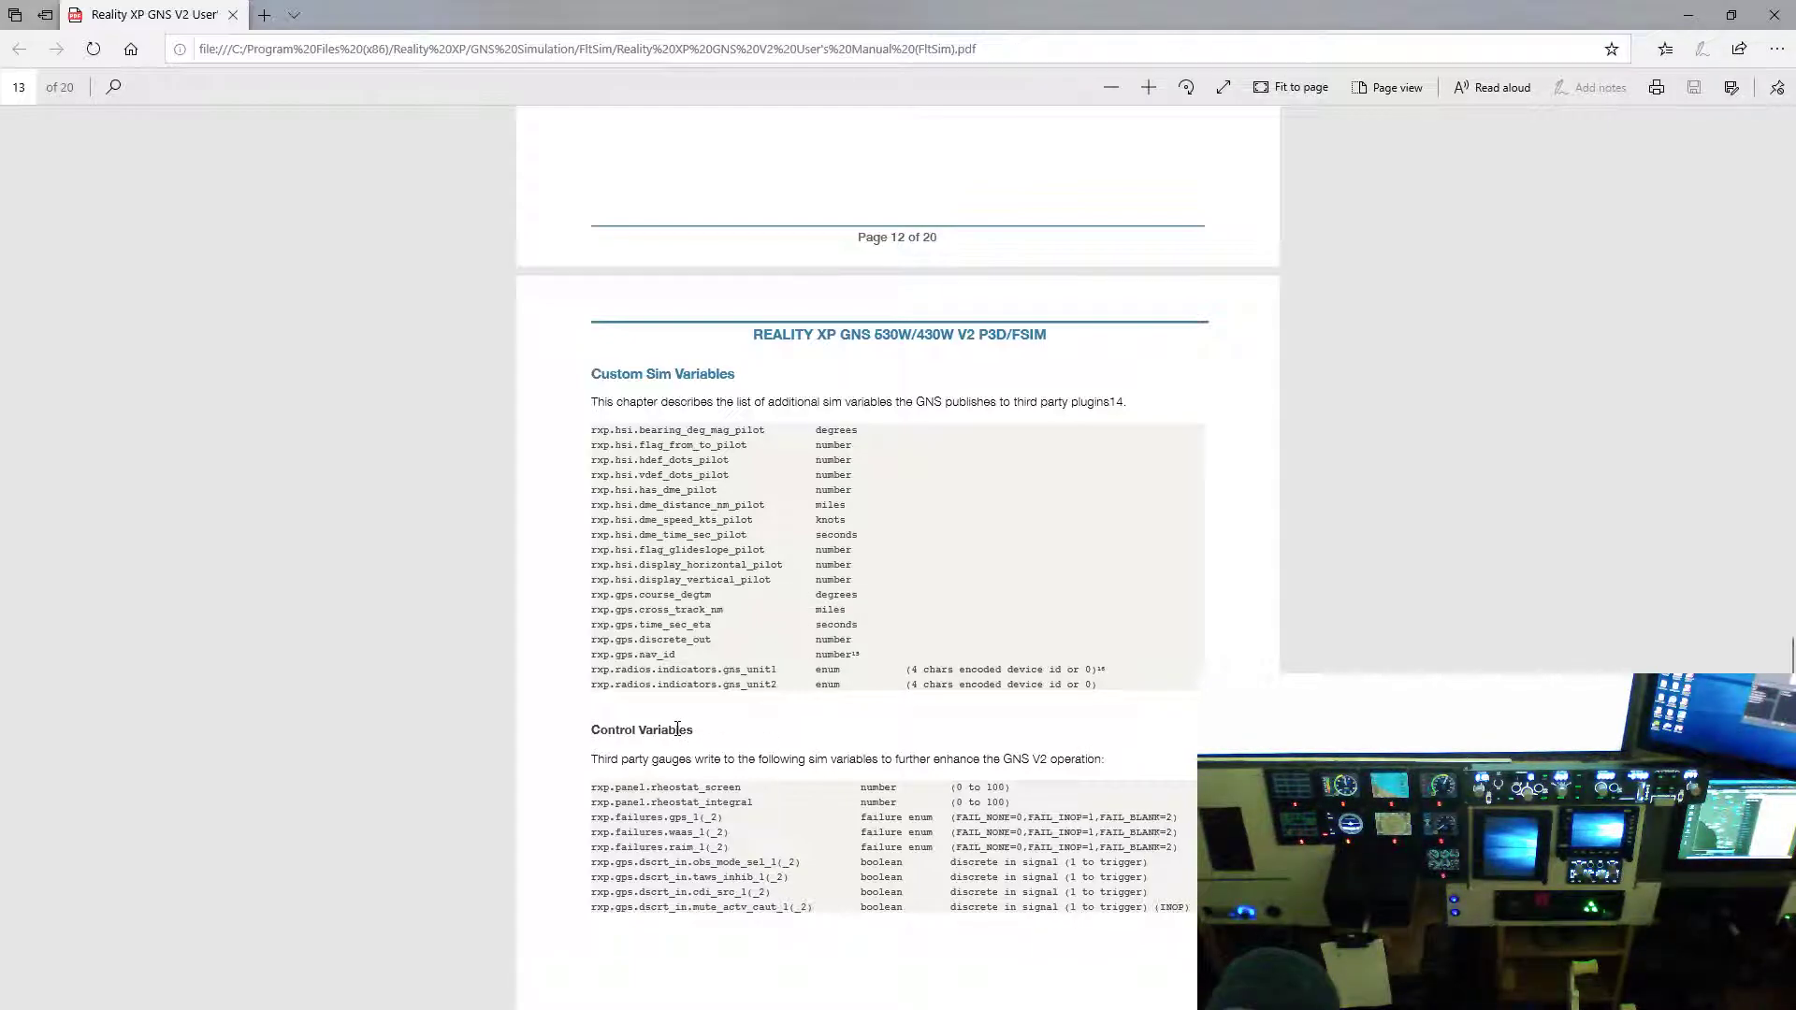
scroll(903, 626, down, 1)
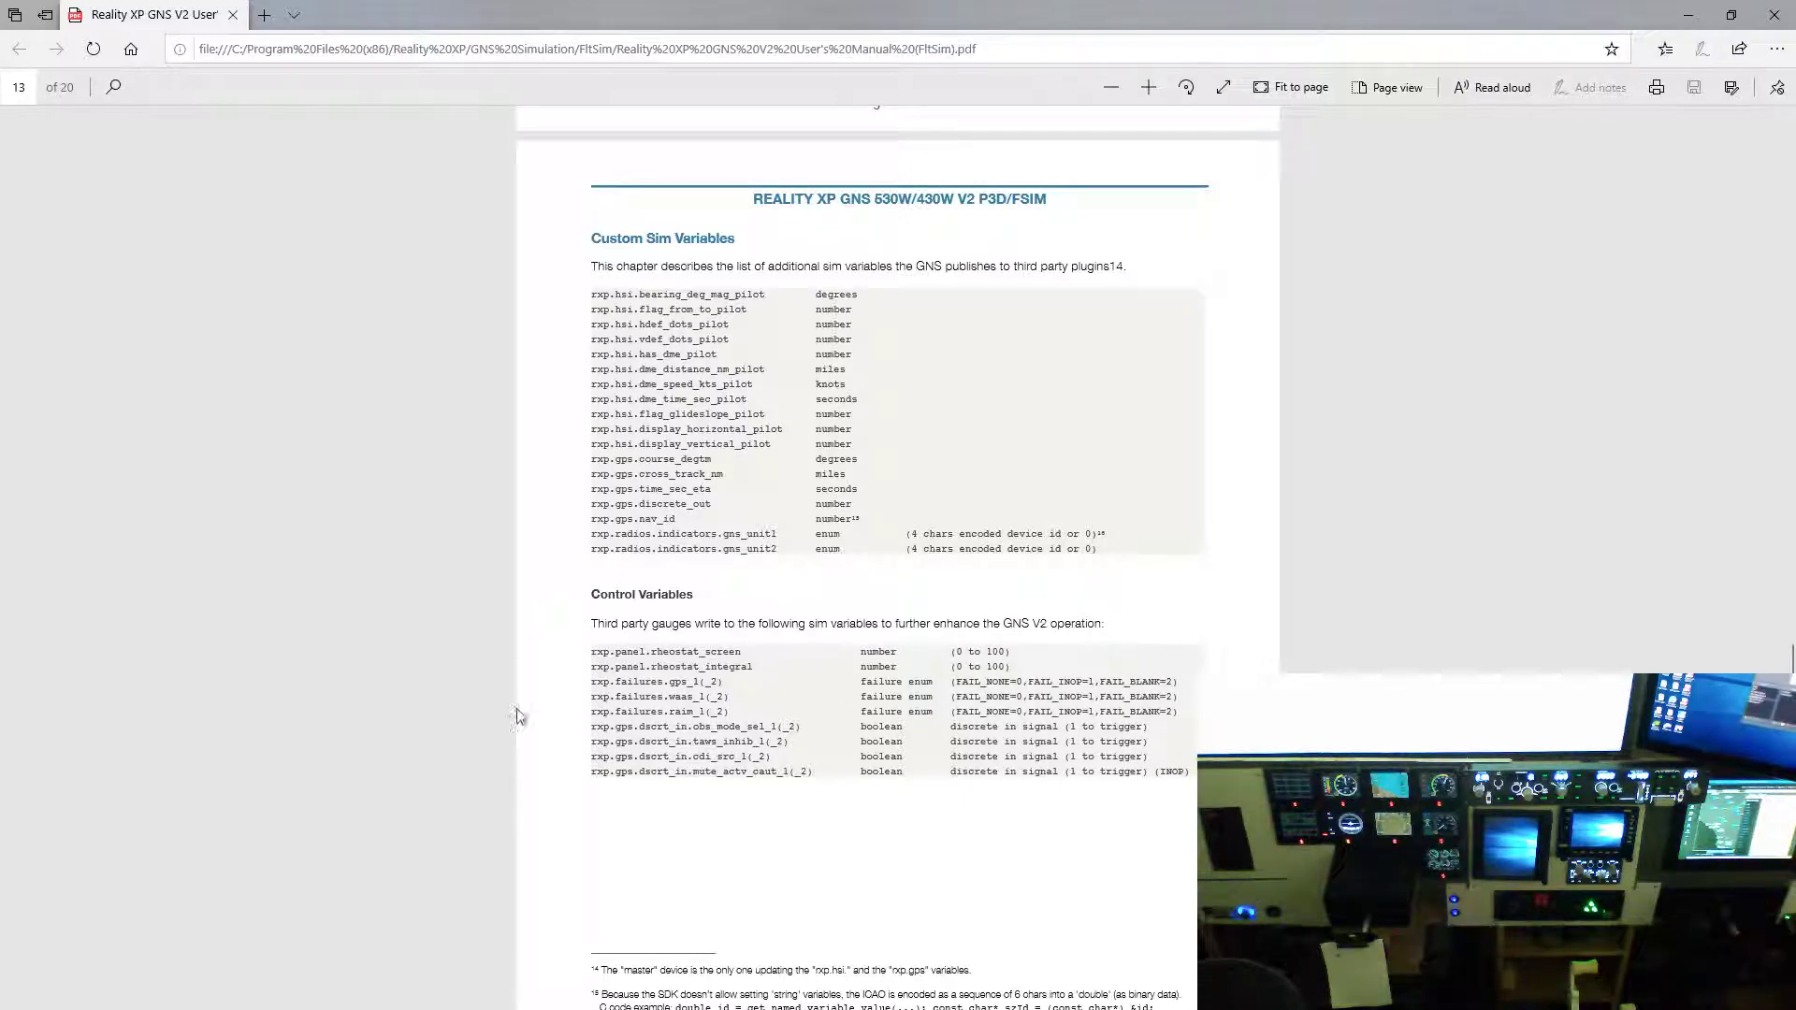
scroll(566, 696, down, 1)
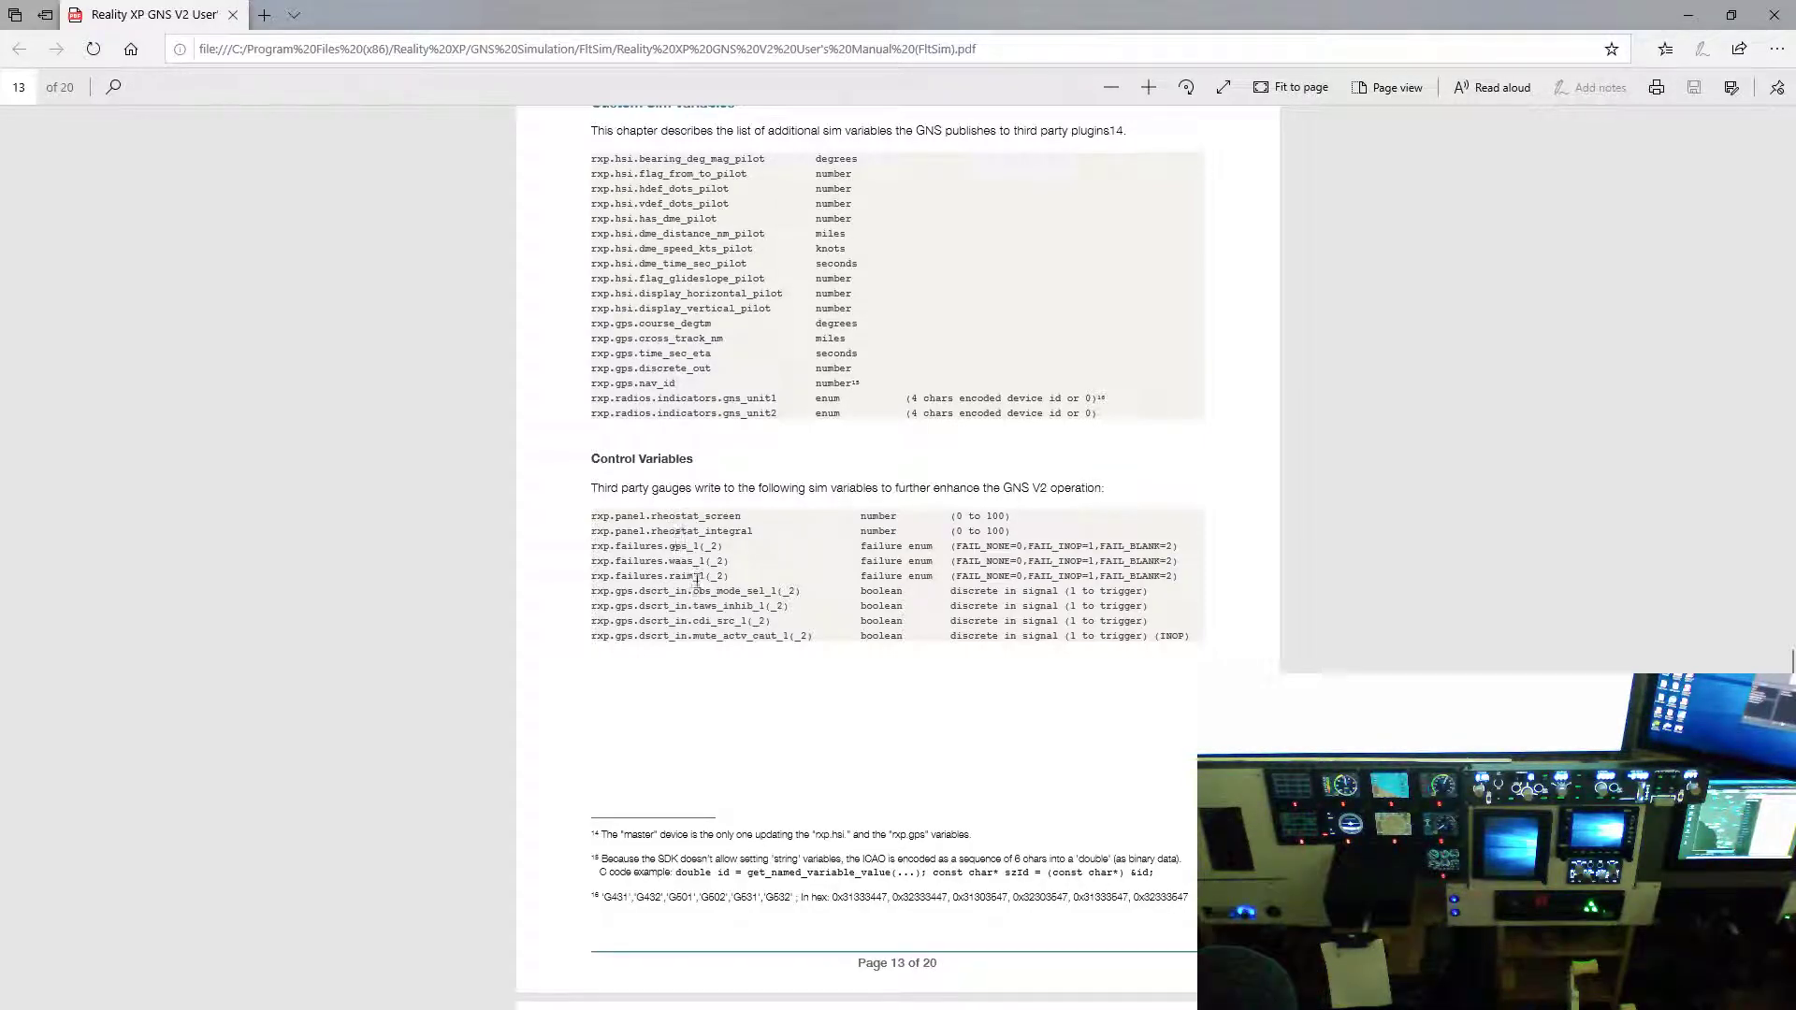
- Scroll past page 14's Custom Gps Commands table to the Command Modifiers section on page 15
scroll(758, 702, down, 6)
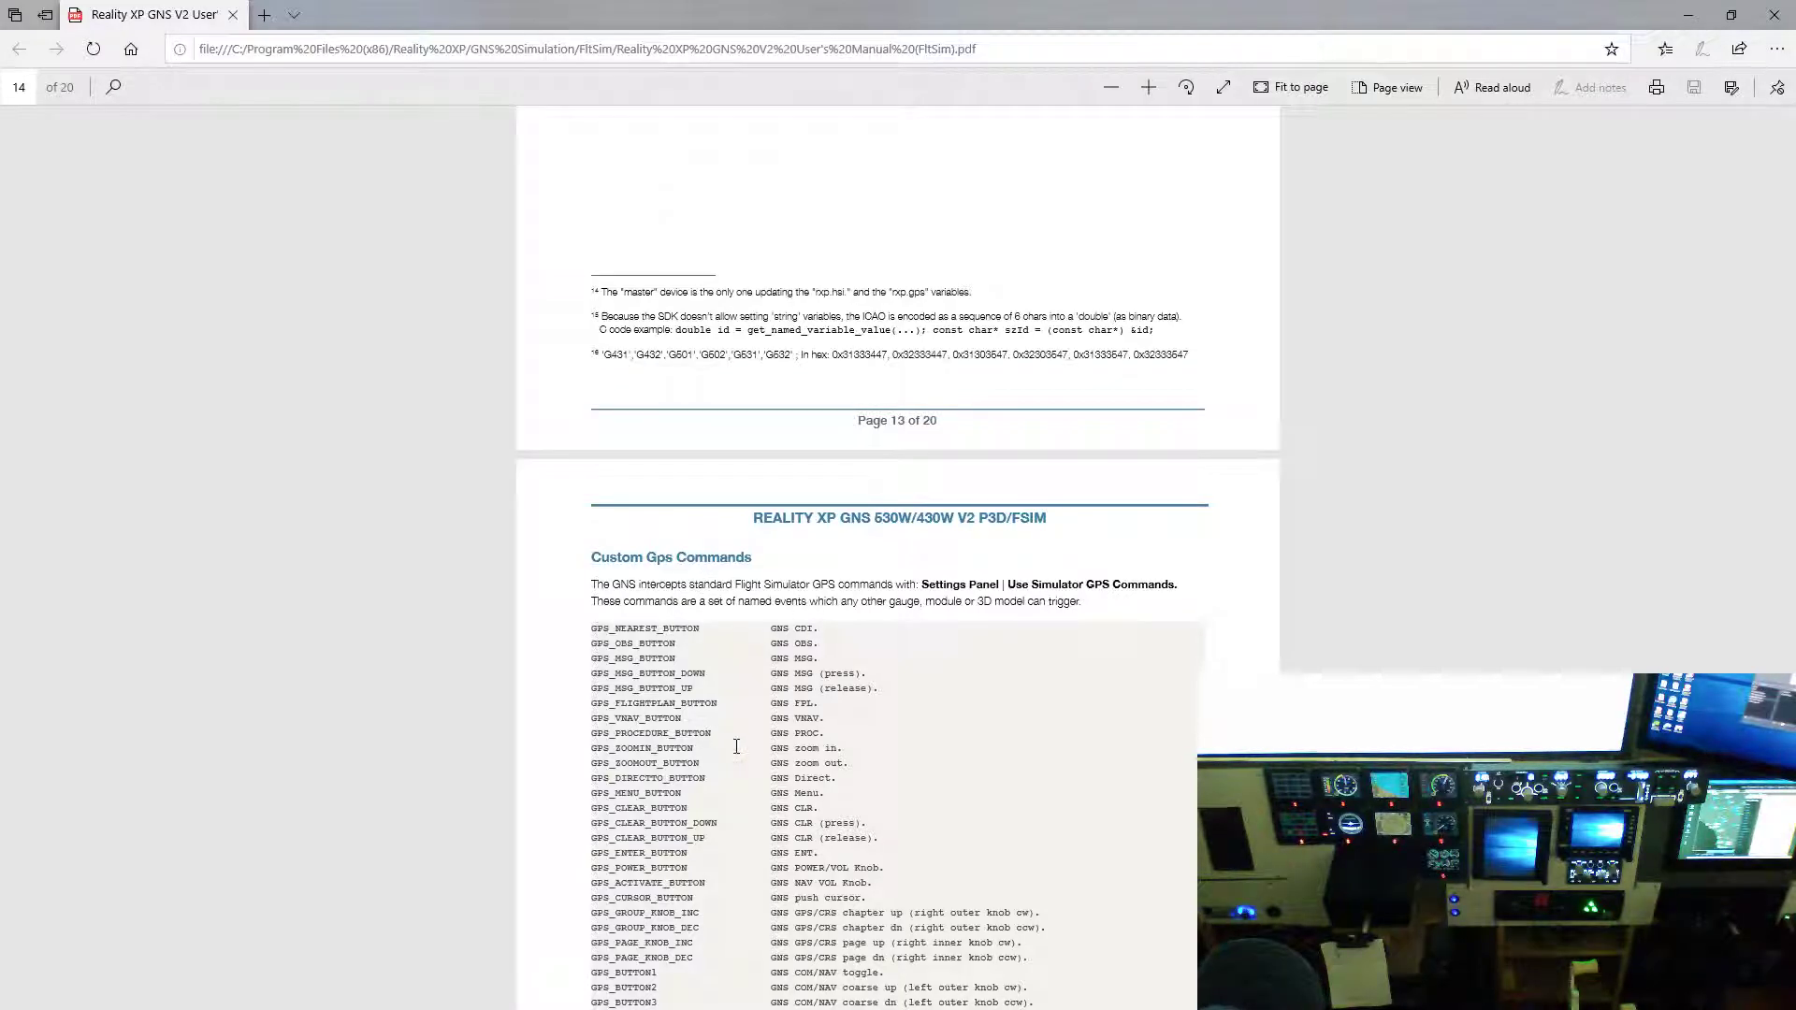
scroll(675, 723, down, 3)
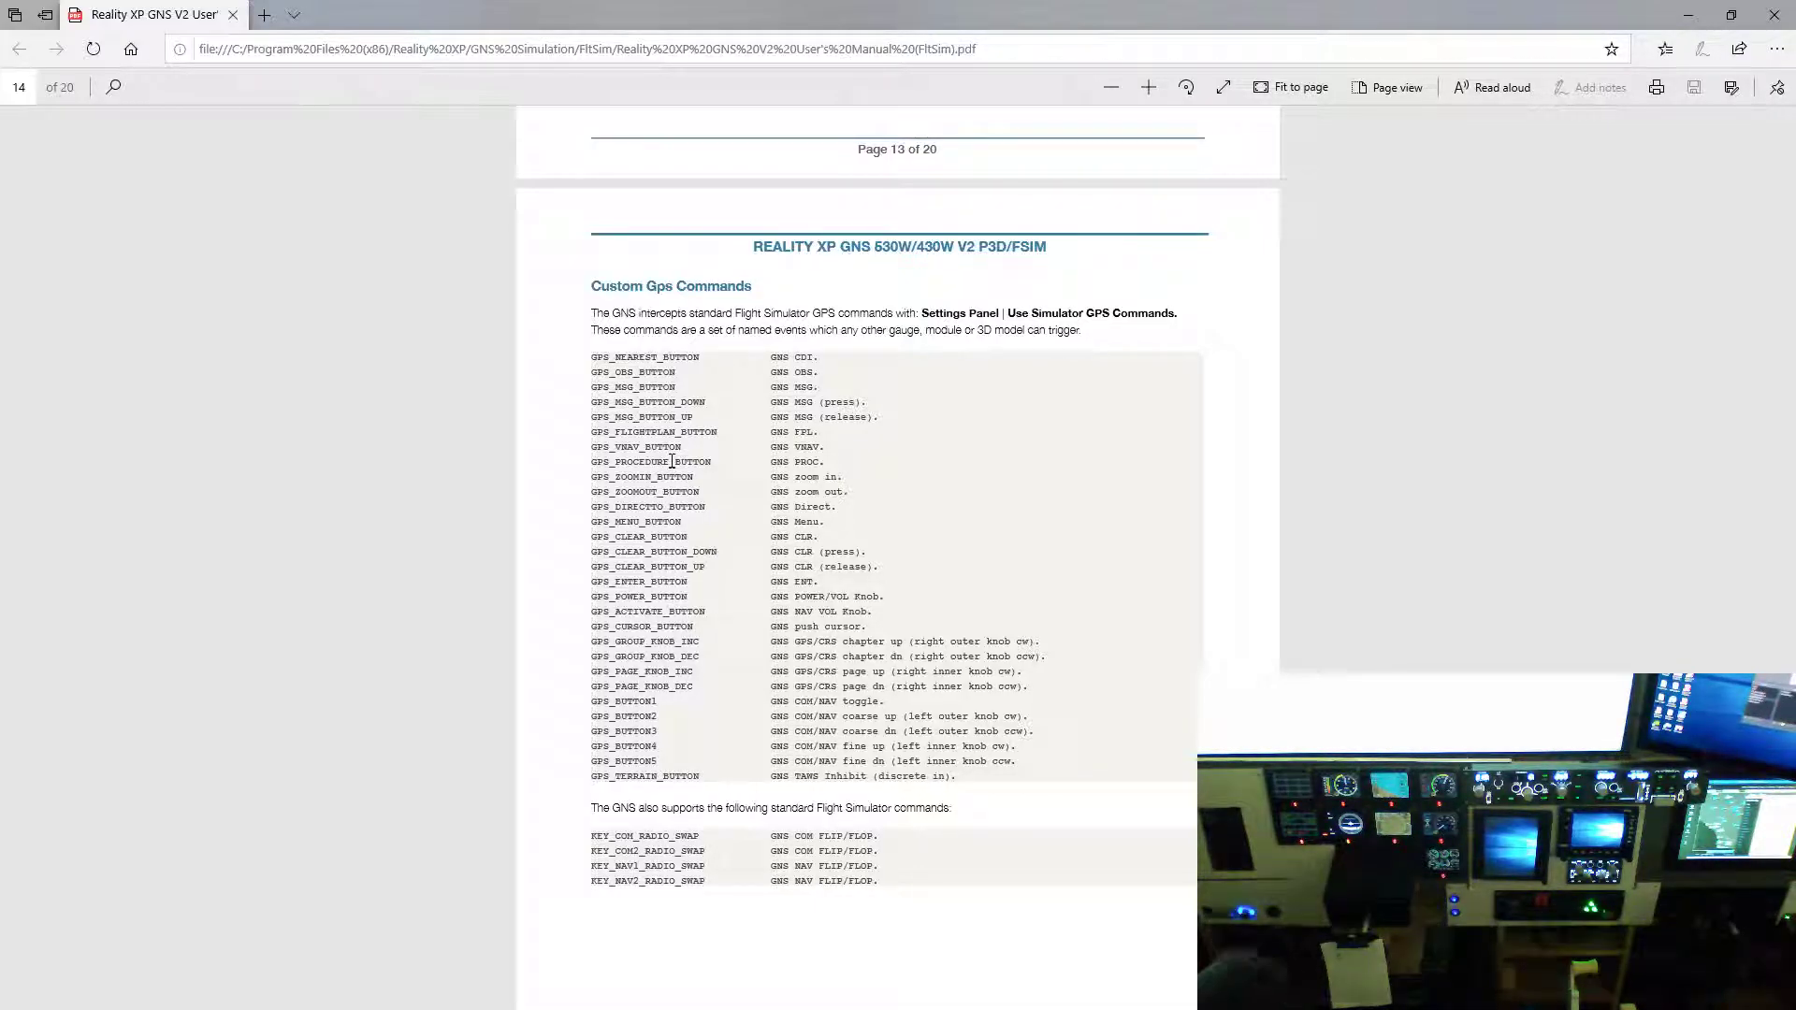
scroll(734, 710, down, 3)
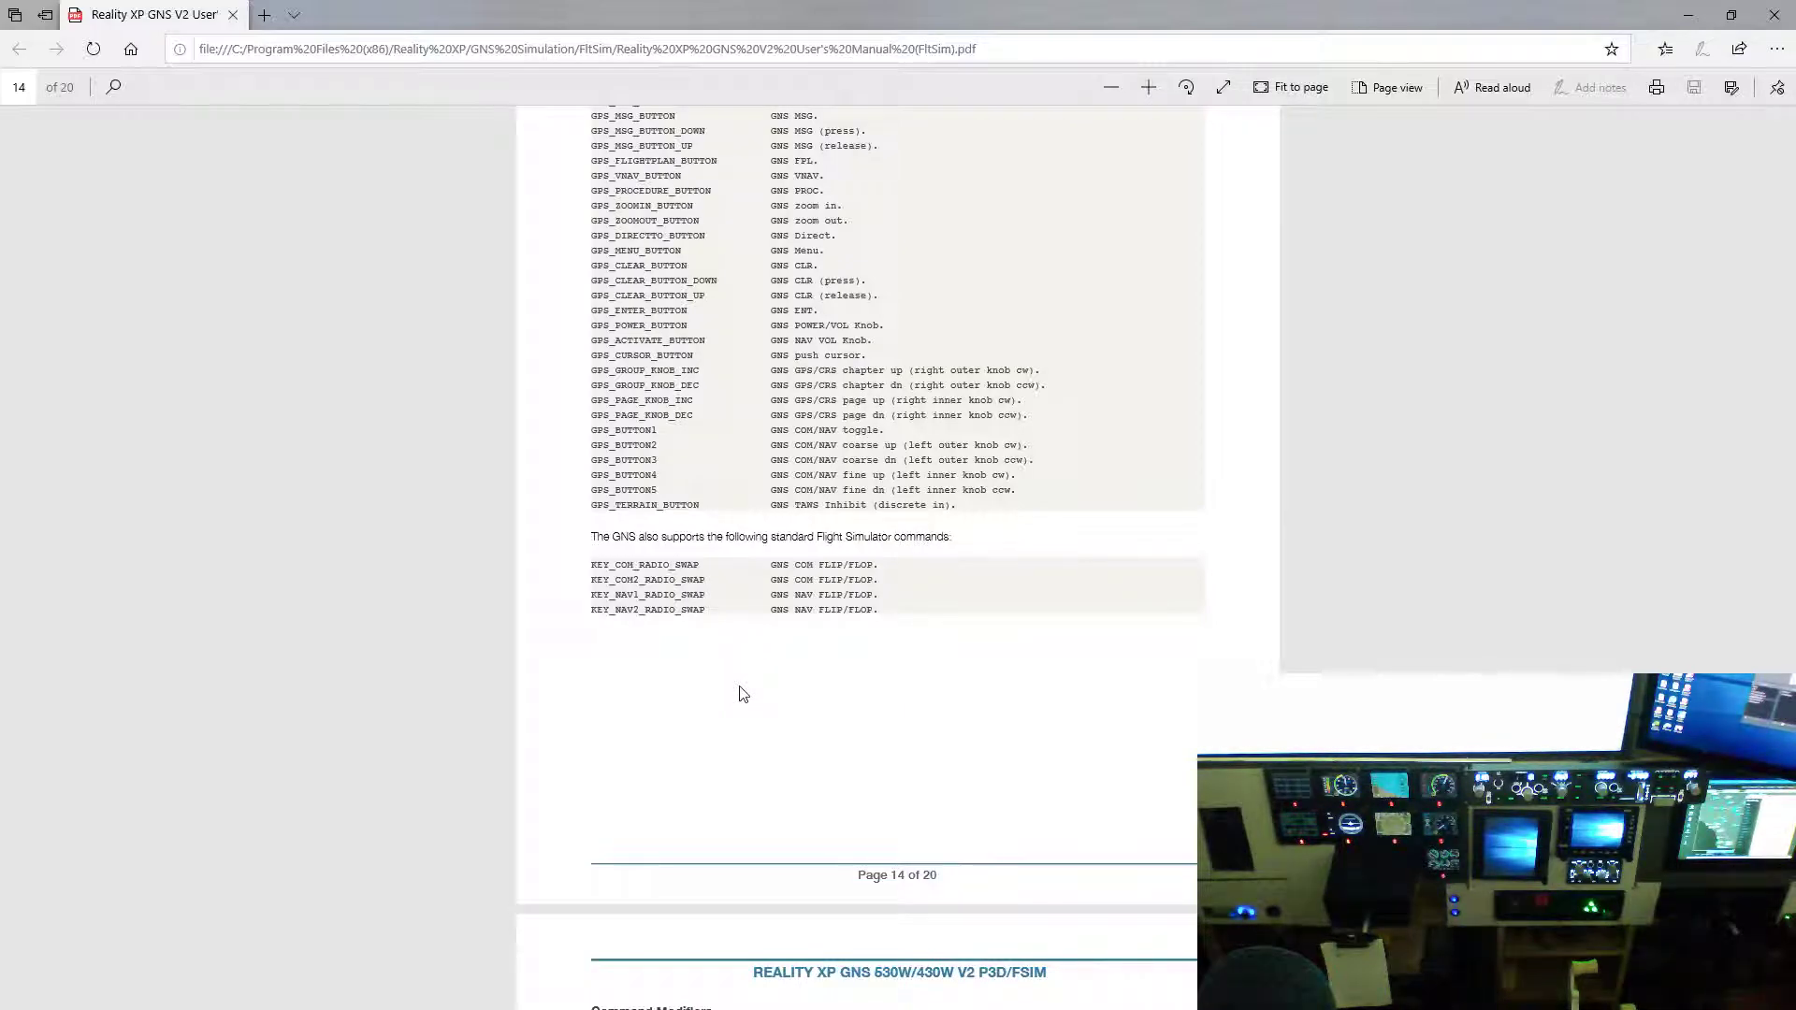
scroll(739, 691, down, 2)
scroll(751, 730, down, 2)
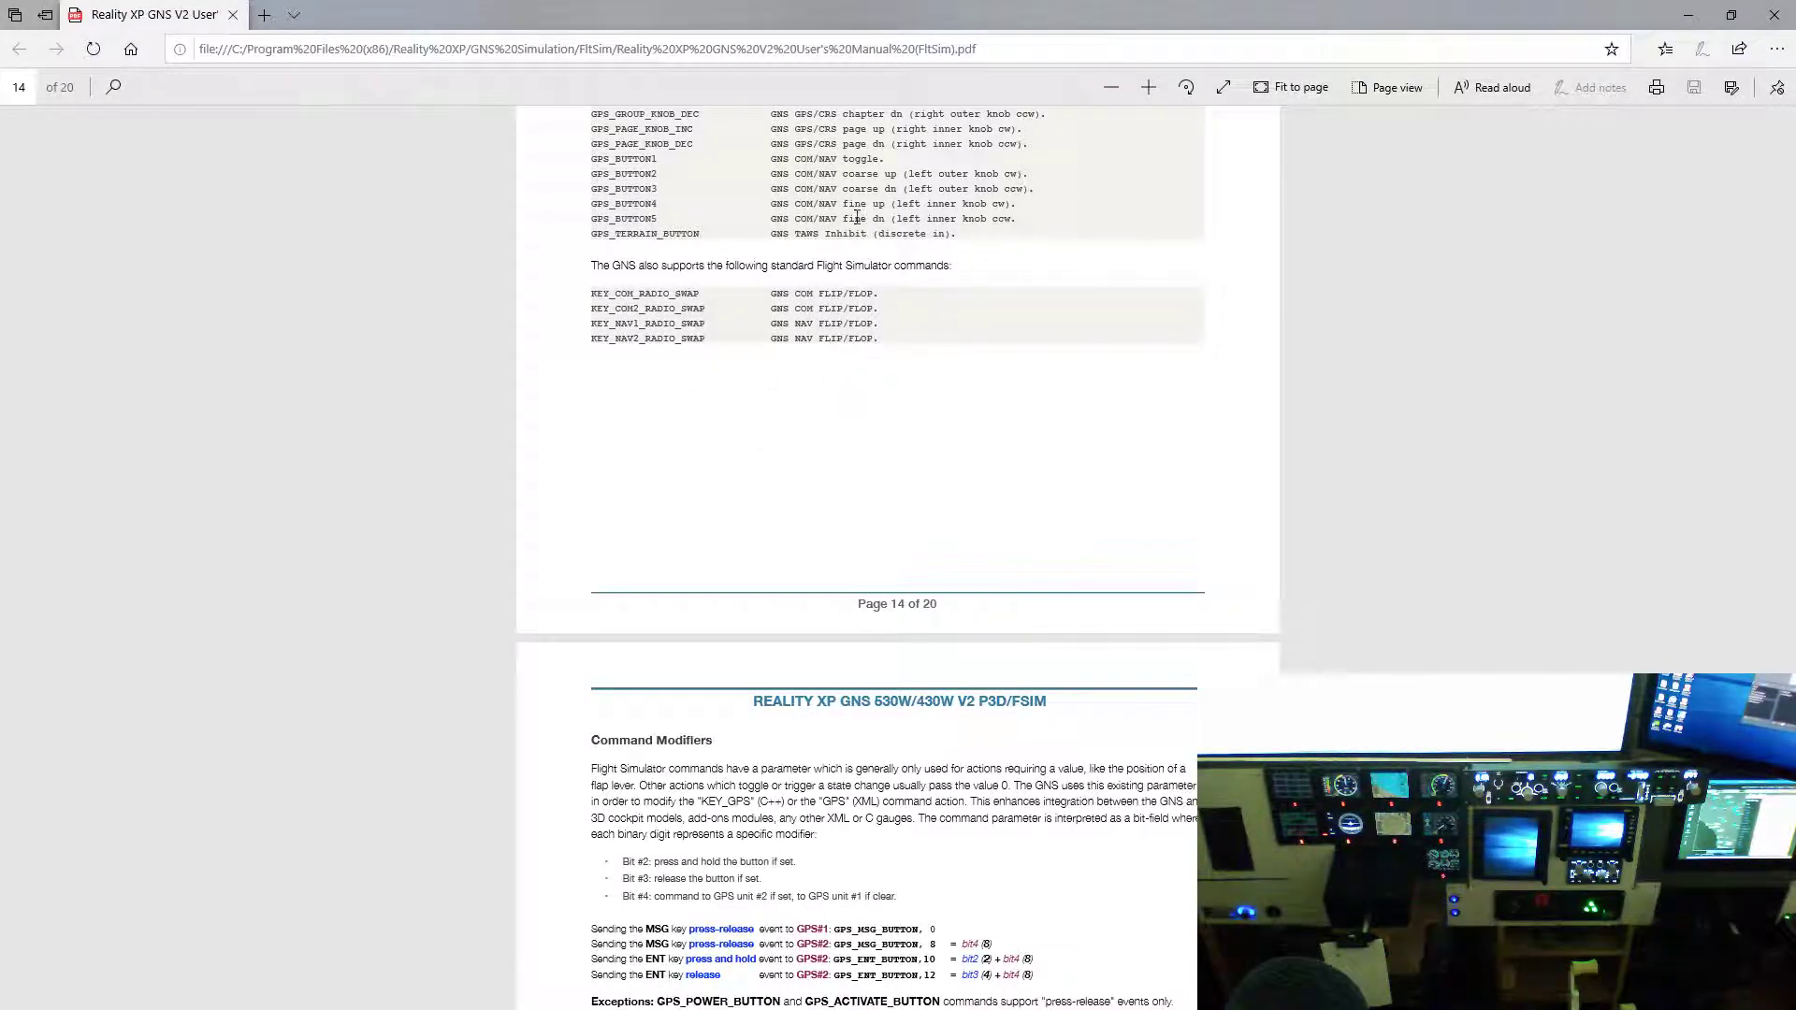
scroll(744, 450, down, 3)
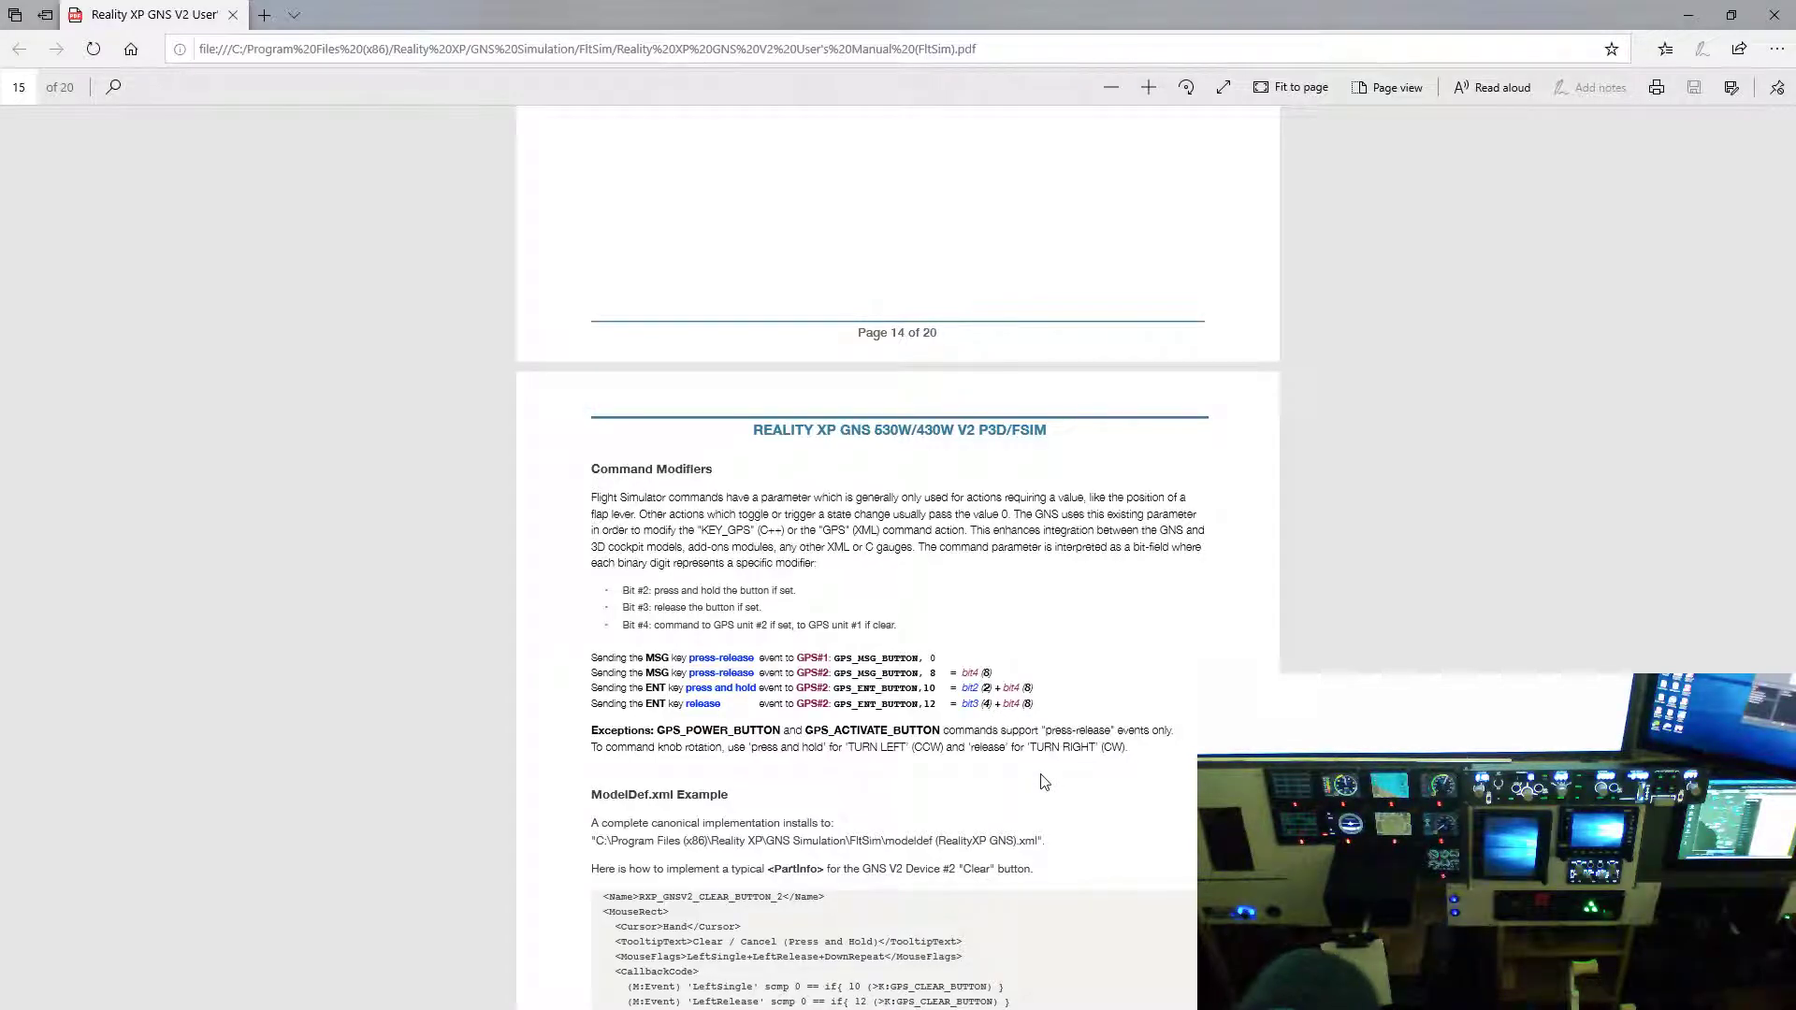
- Scroll down to the 3D Models Variables section and back, then return to Prepar3D
scroll(1044, 781, down, 3)
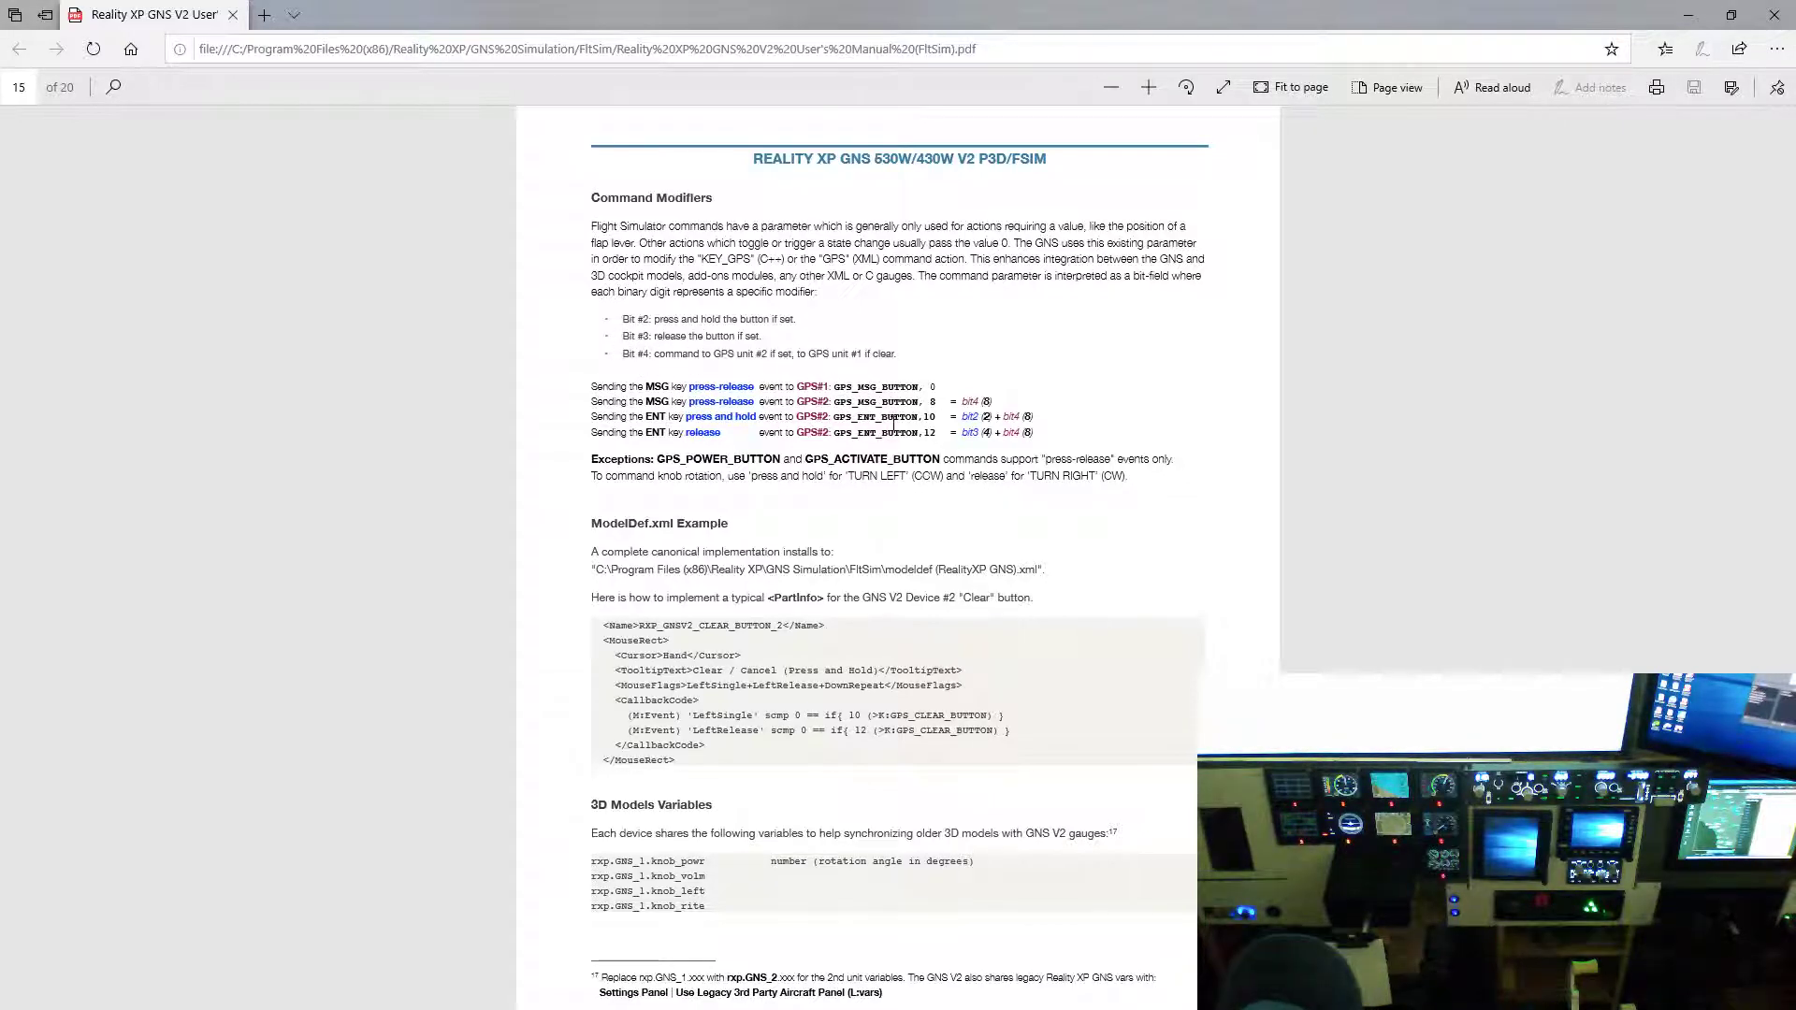
scroll(869, 813, down, 2)
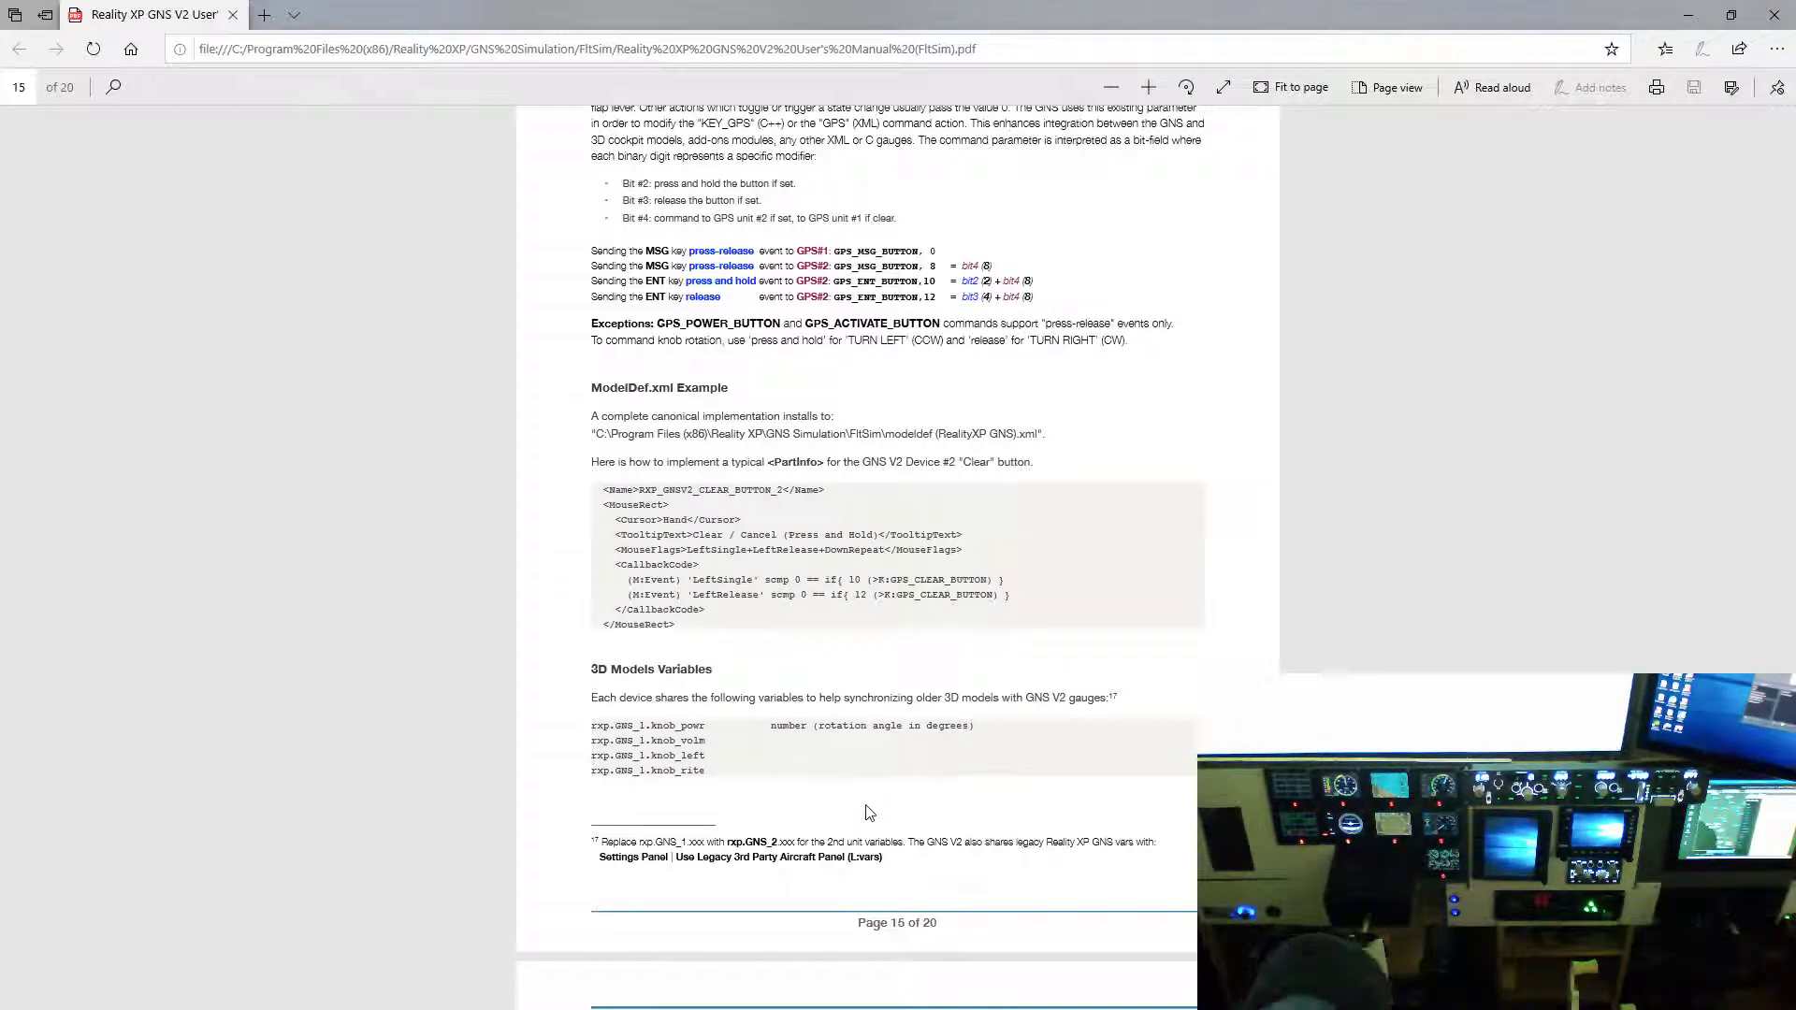
scroll(870, 375, up, 4)
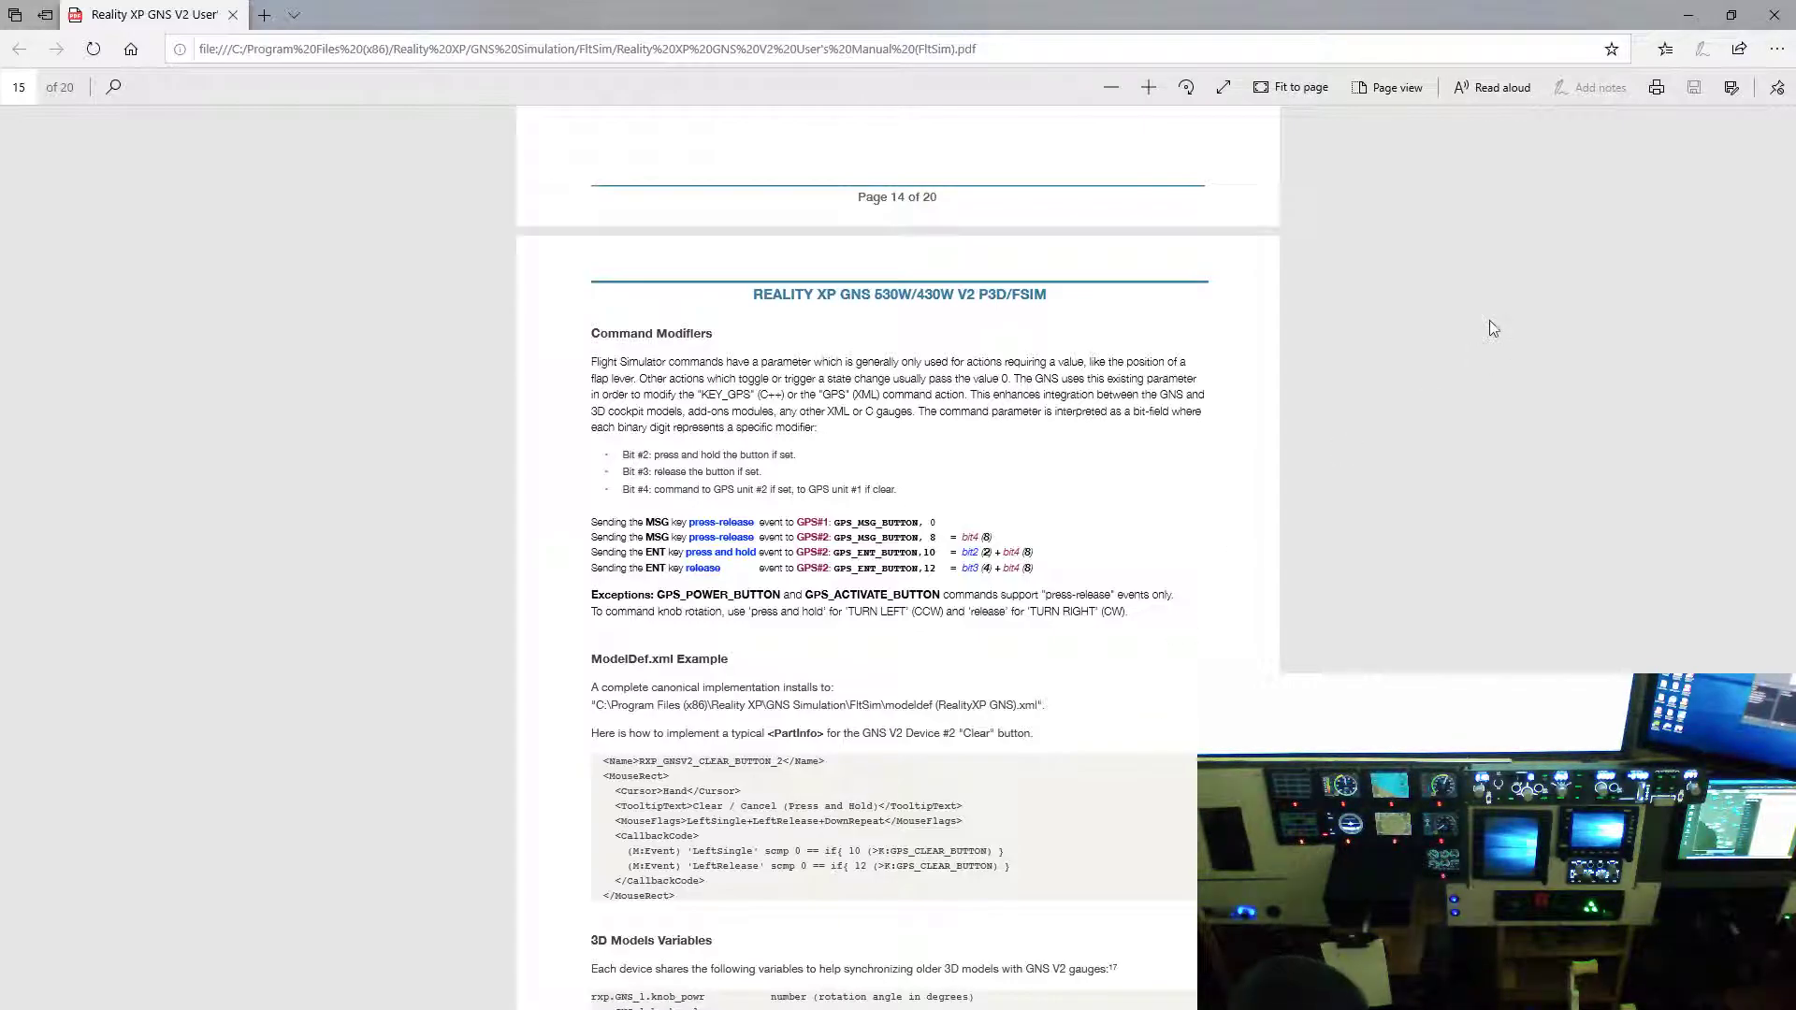
key(alt+Tab)
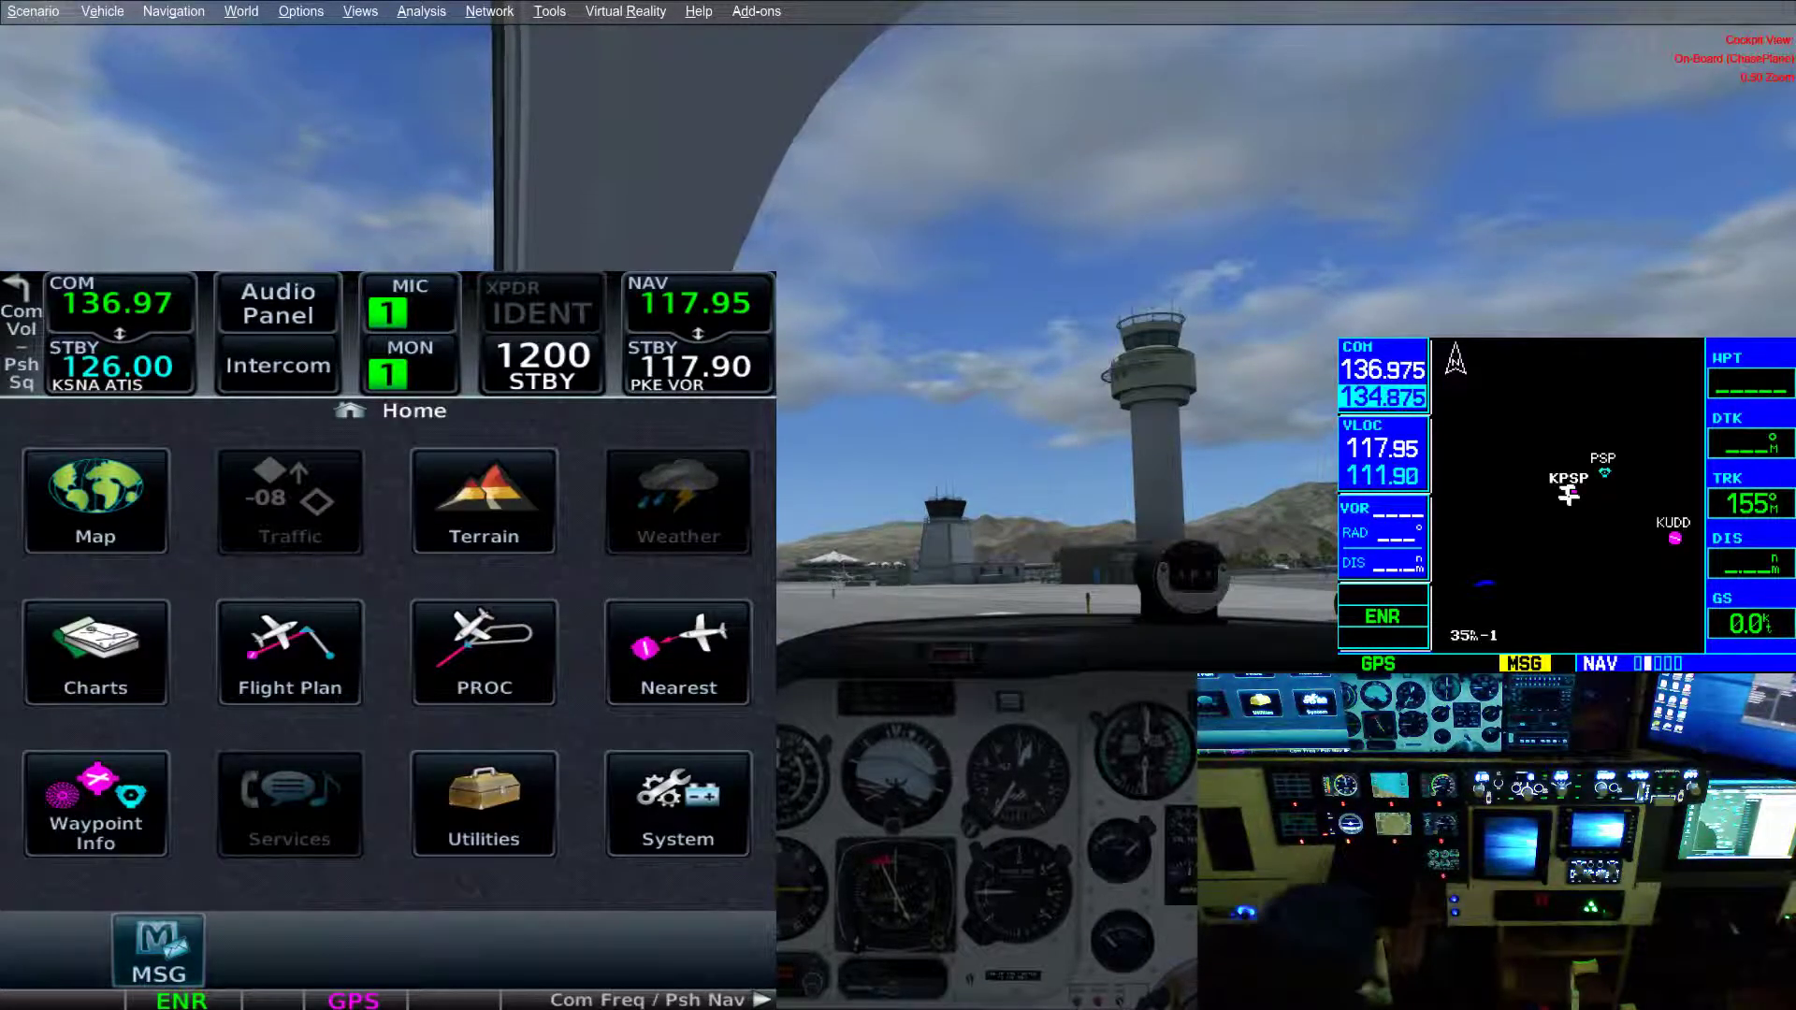
- Set the parking brake, then undock the GTN 750 touchscreen panel onto the second monitor
key(ctrl+period)
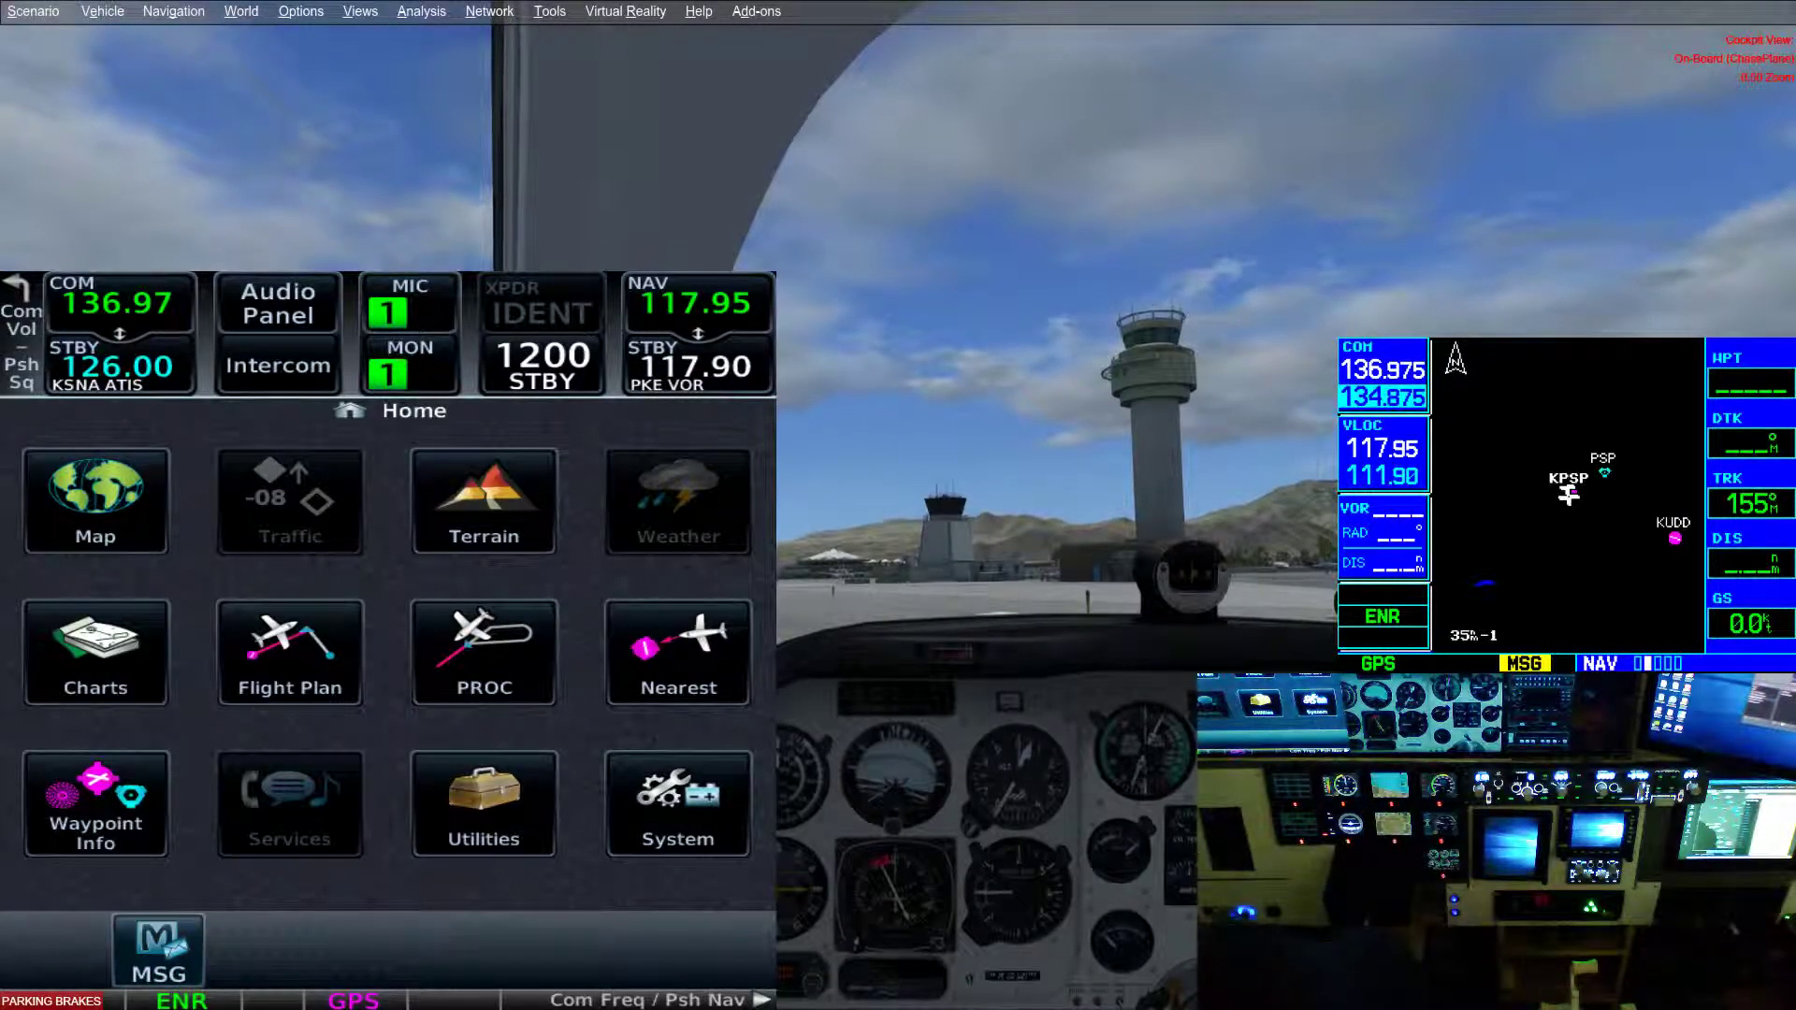
click(374, 15)
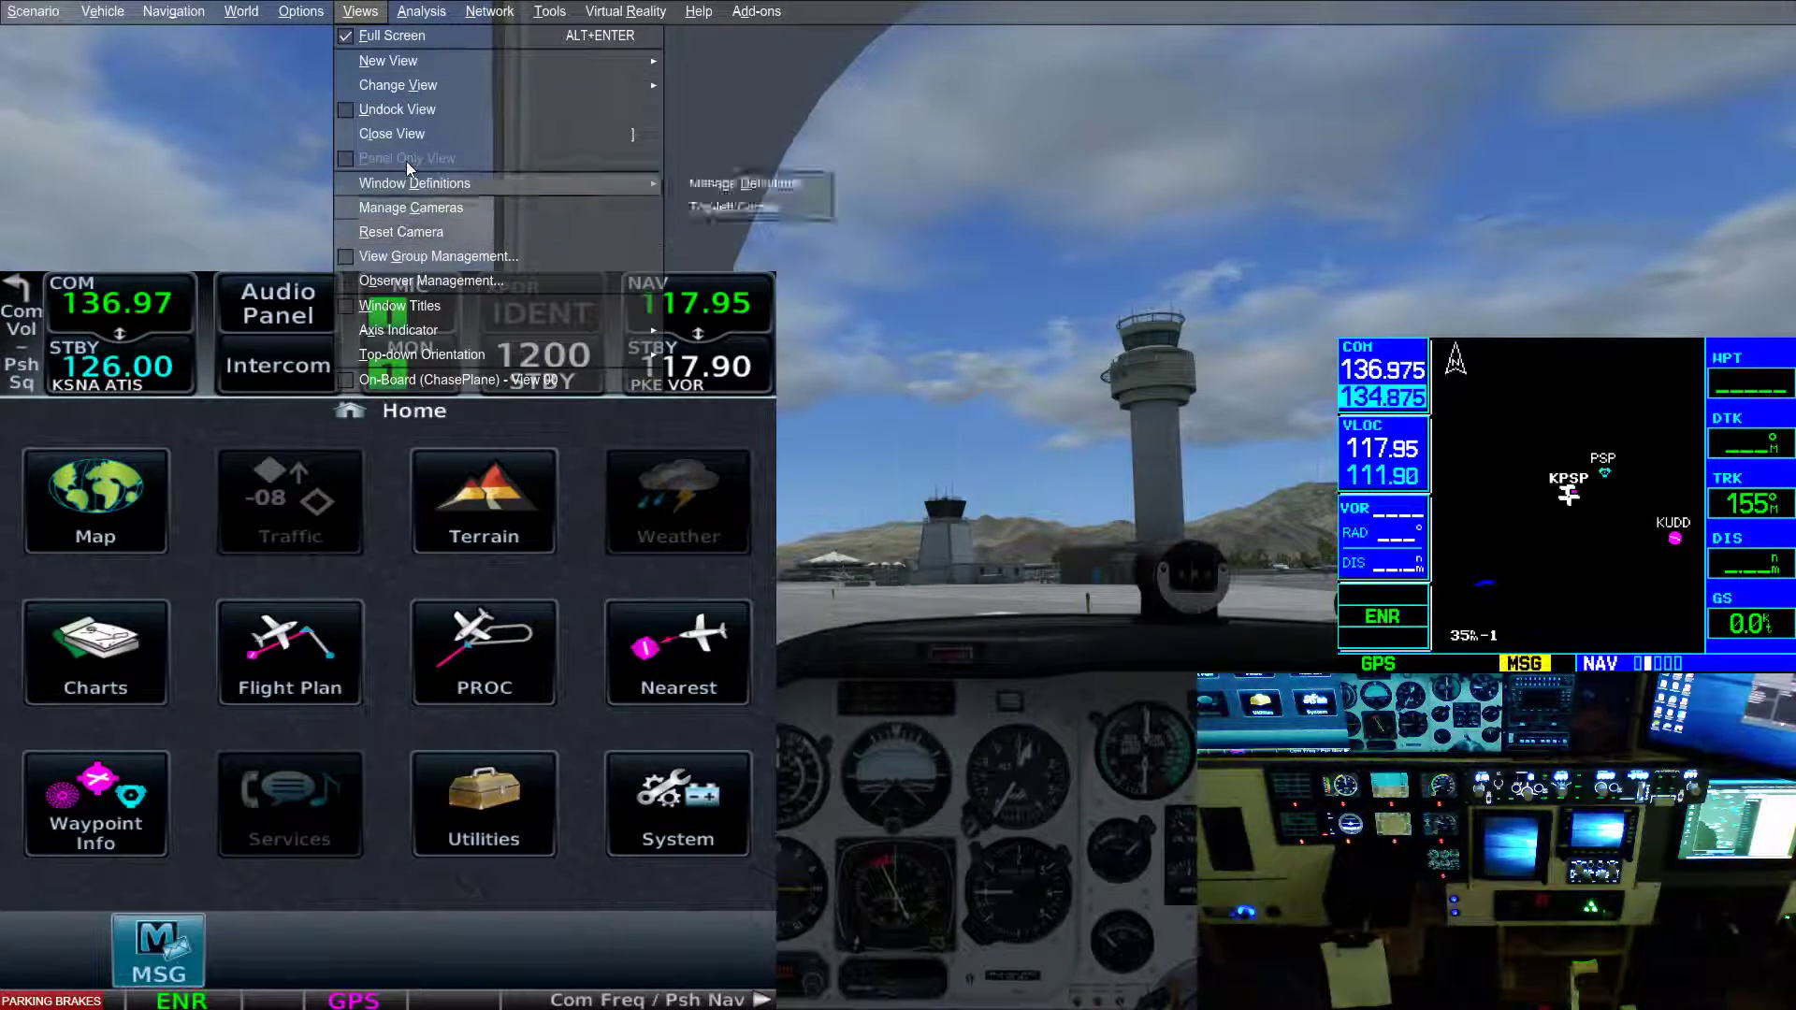
click(412, 109)
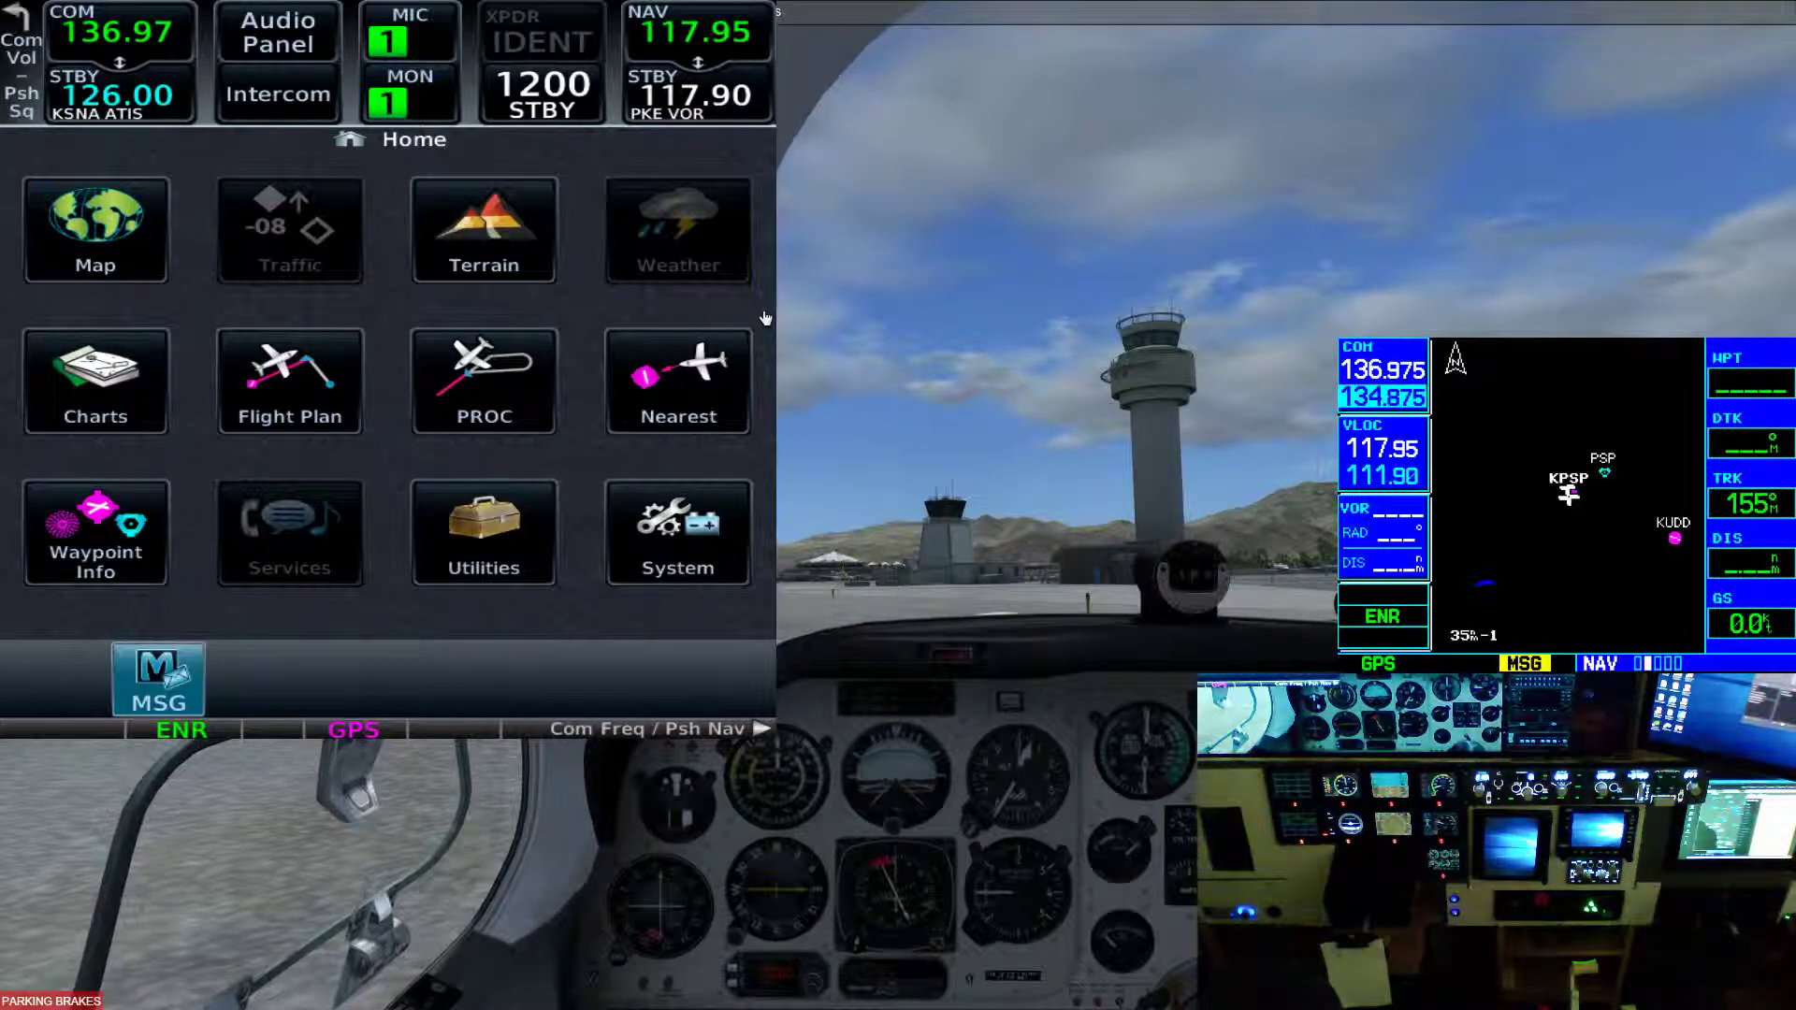
drag(412, 139, 575, 1009)
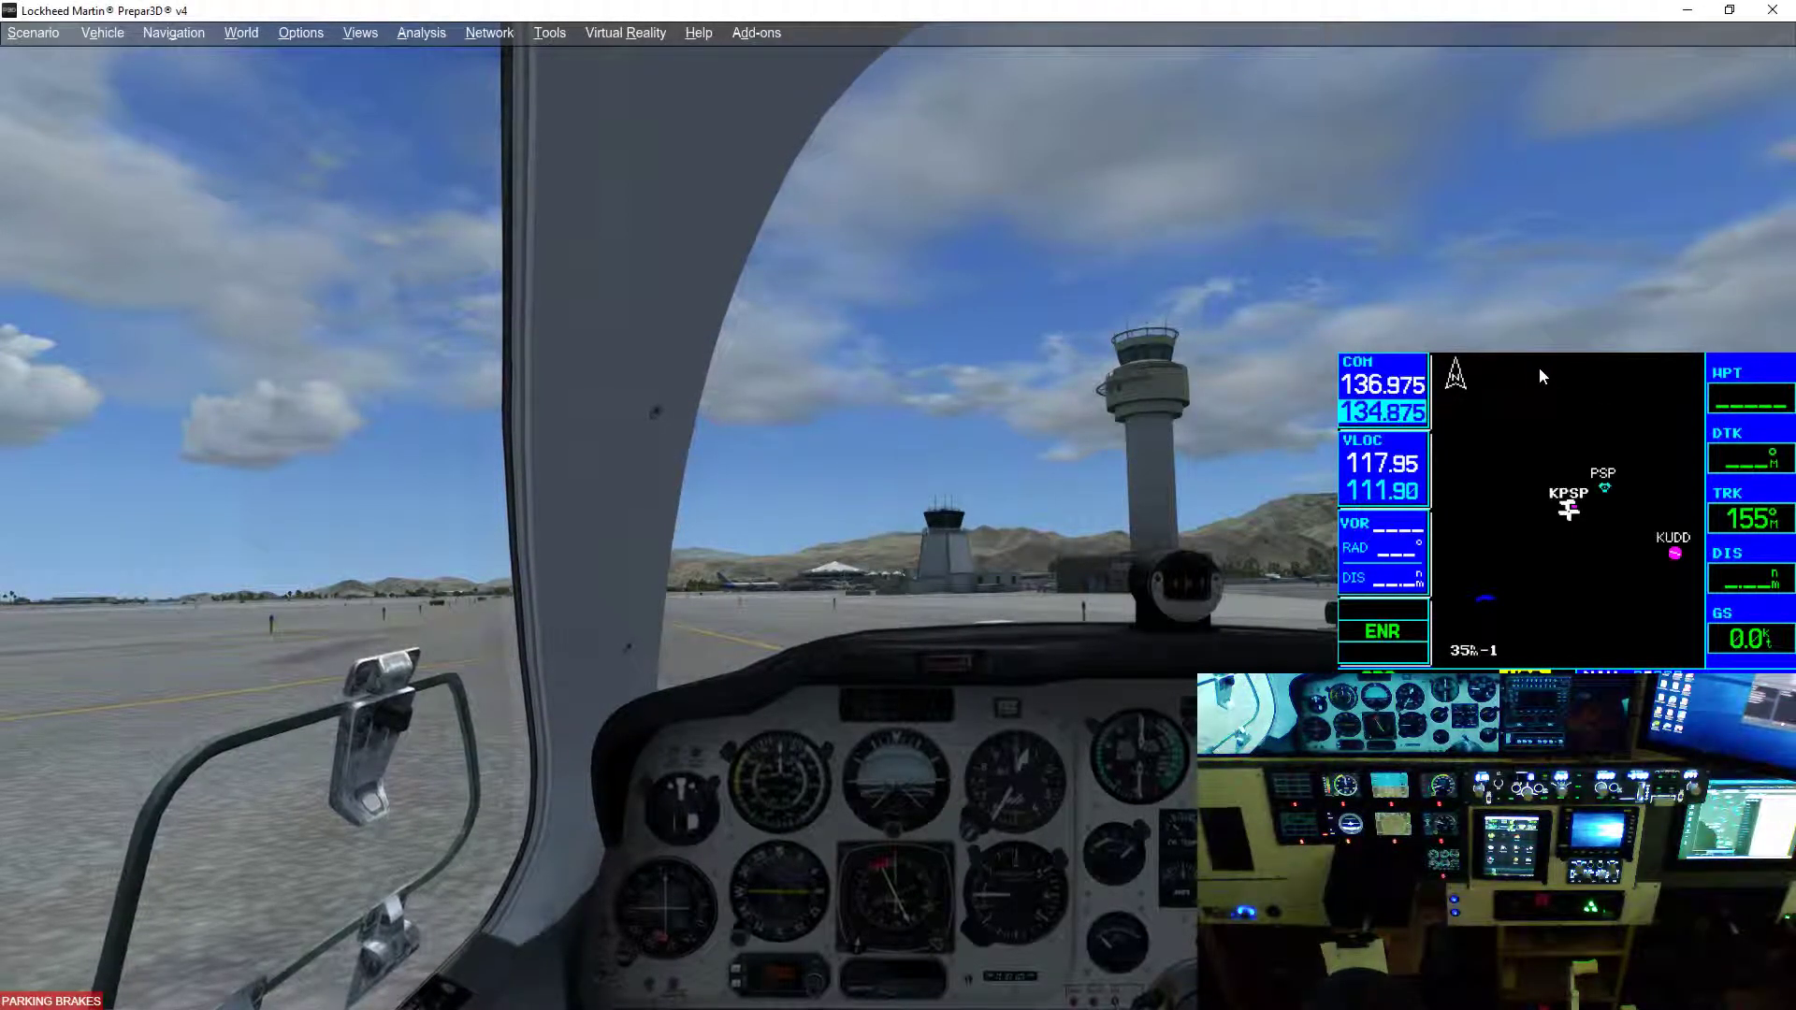
- Undock the GNS 530 unit 2 display into its own window and drag it down over the panel
click(365, 36)
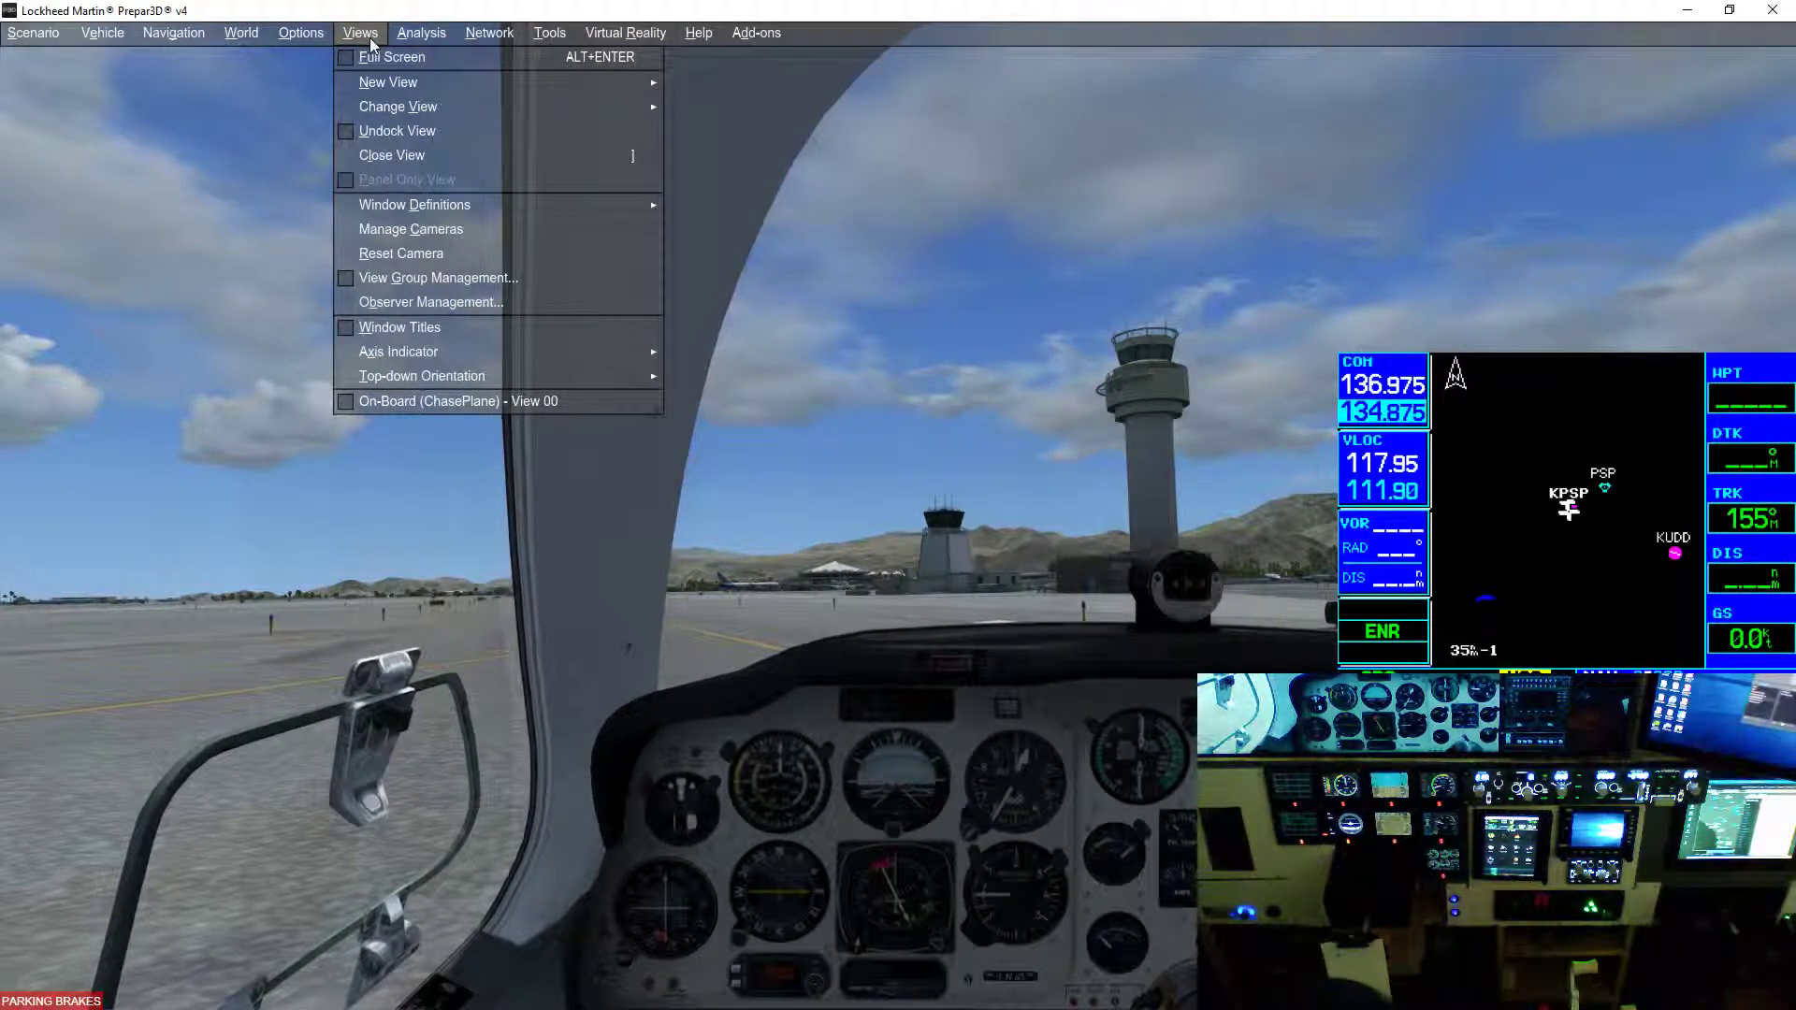
click(354, 82)
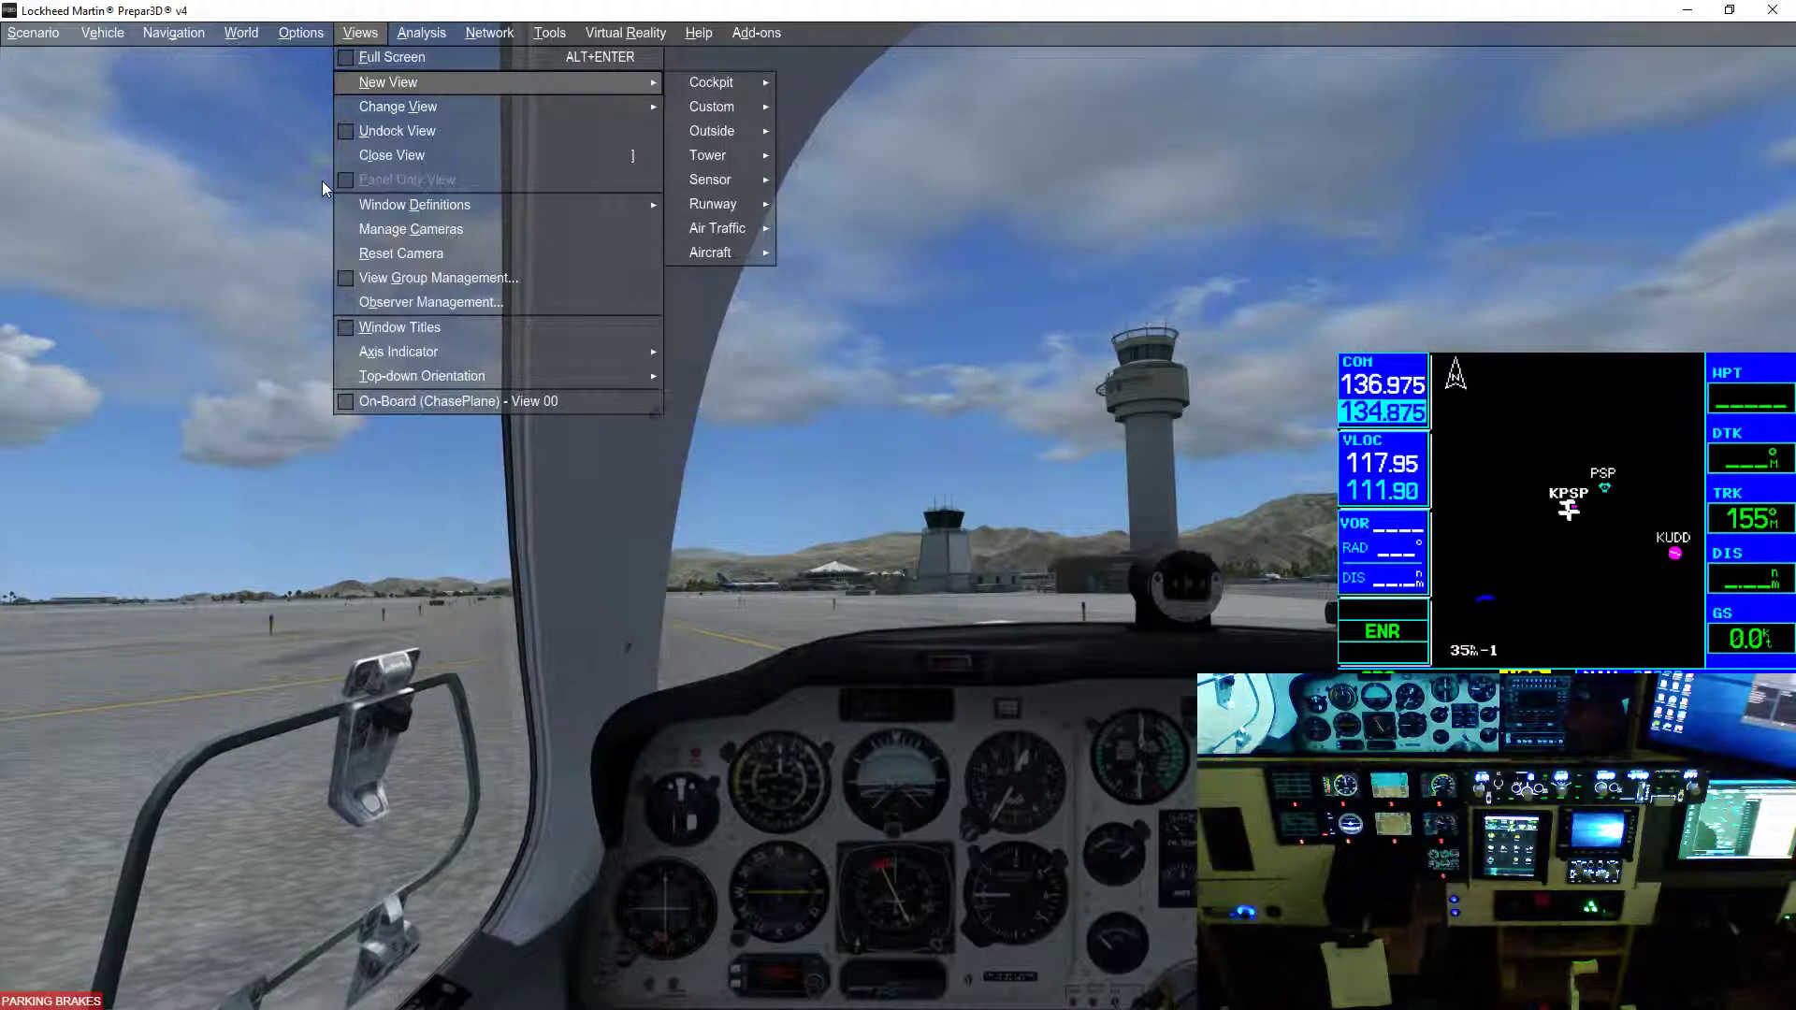
click(345, 205)
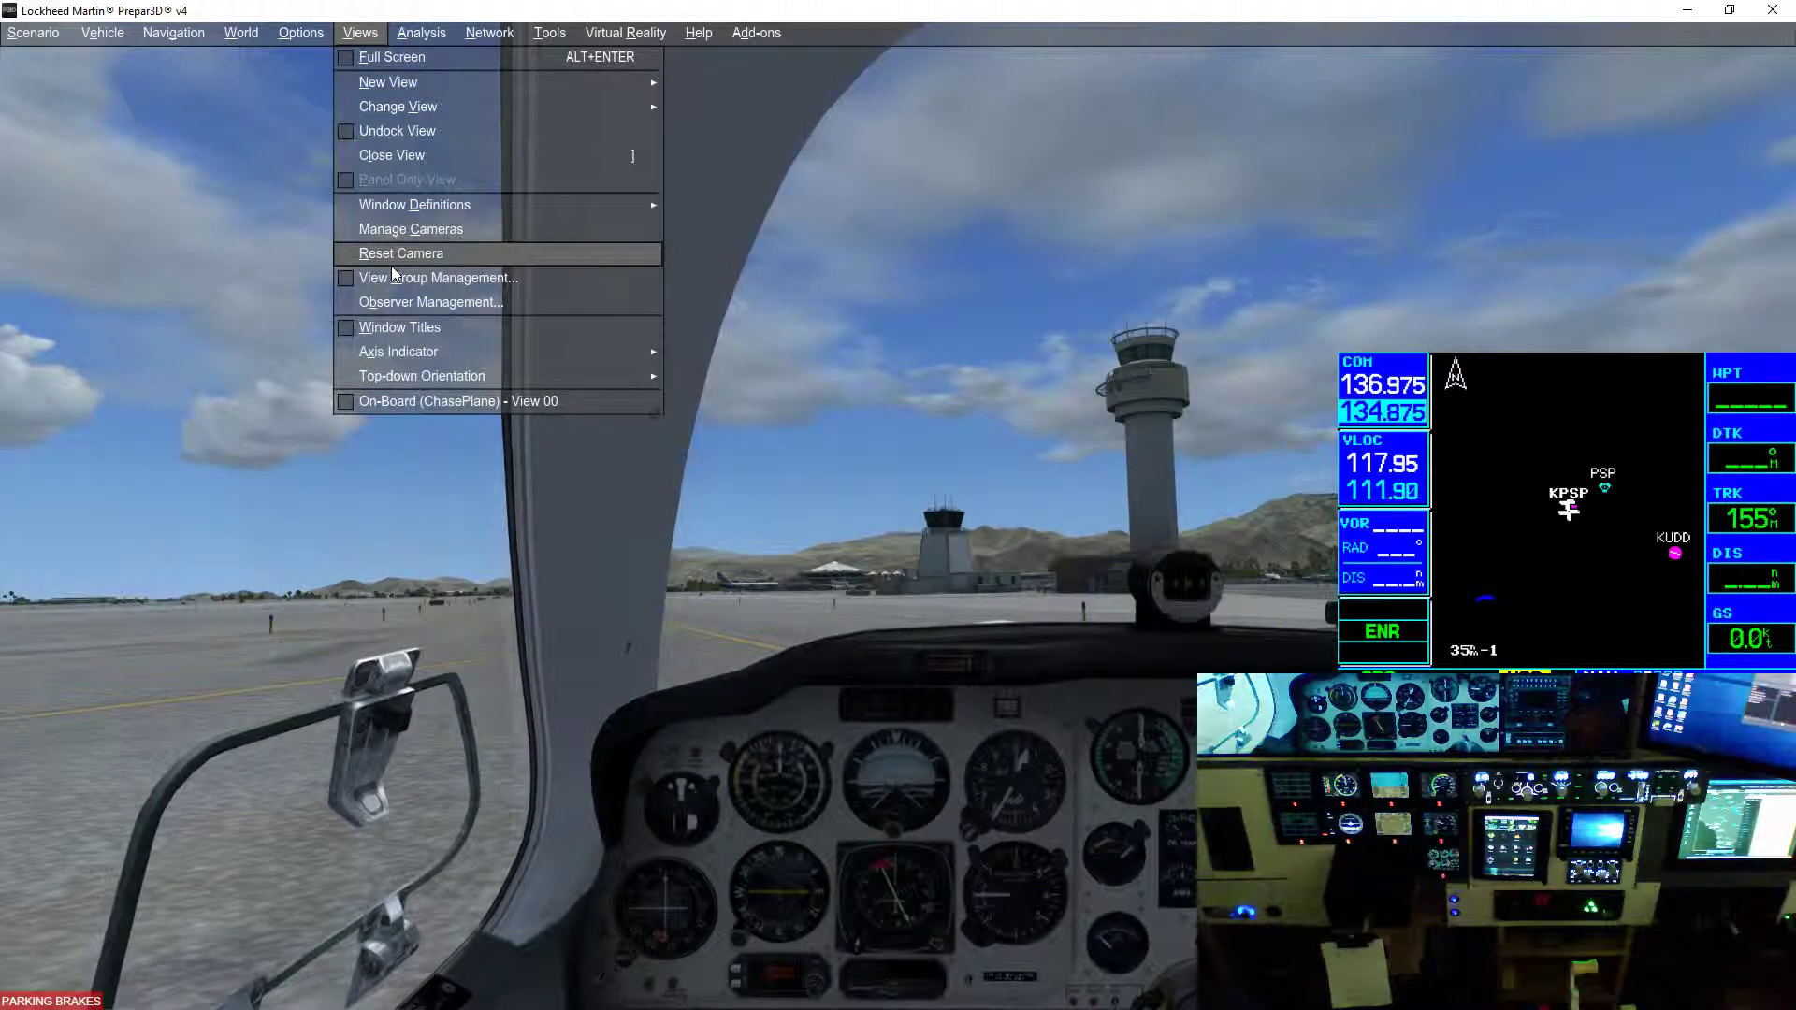
click(421, 132)
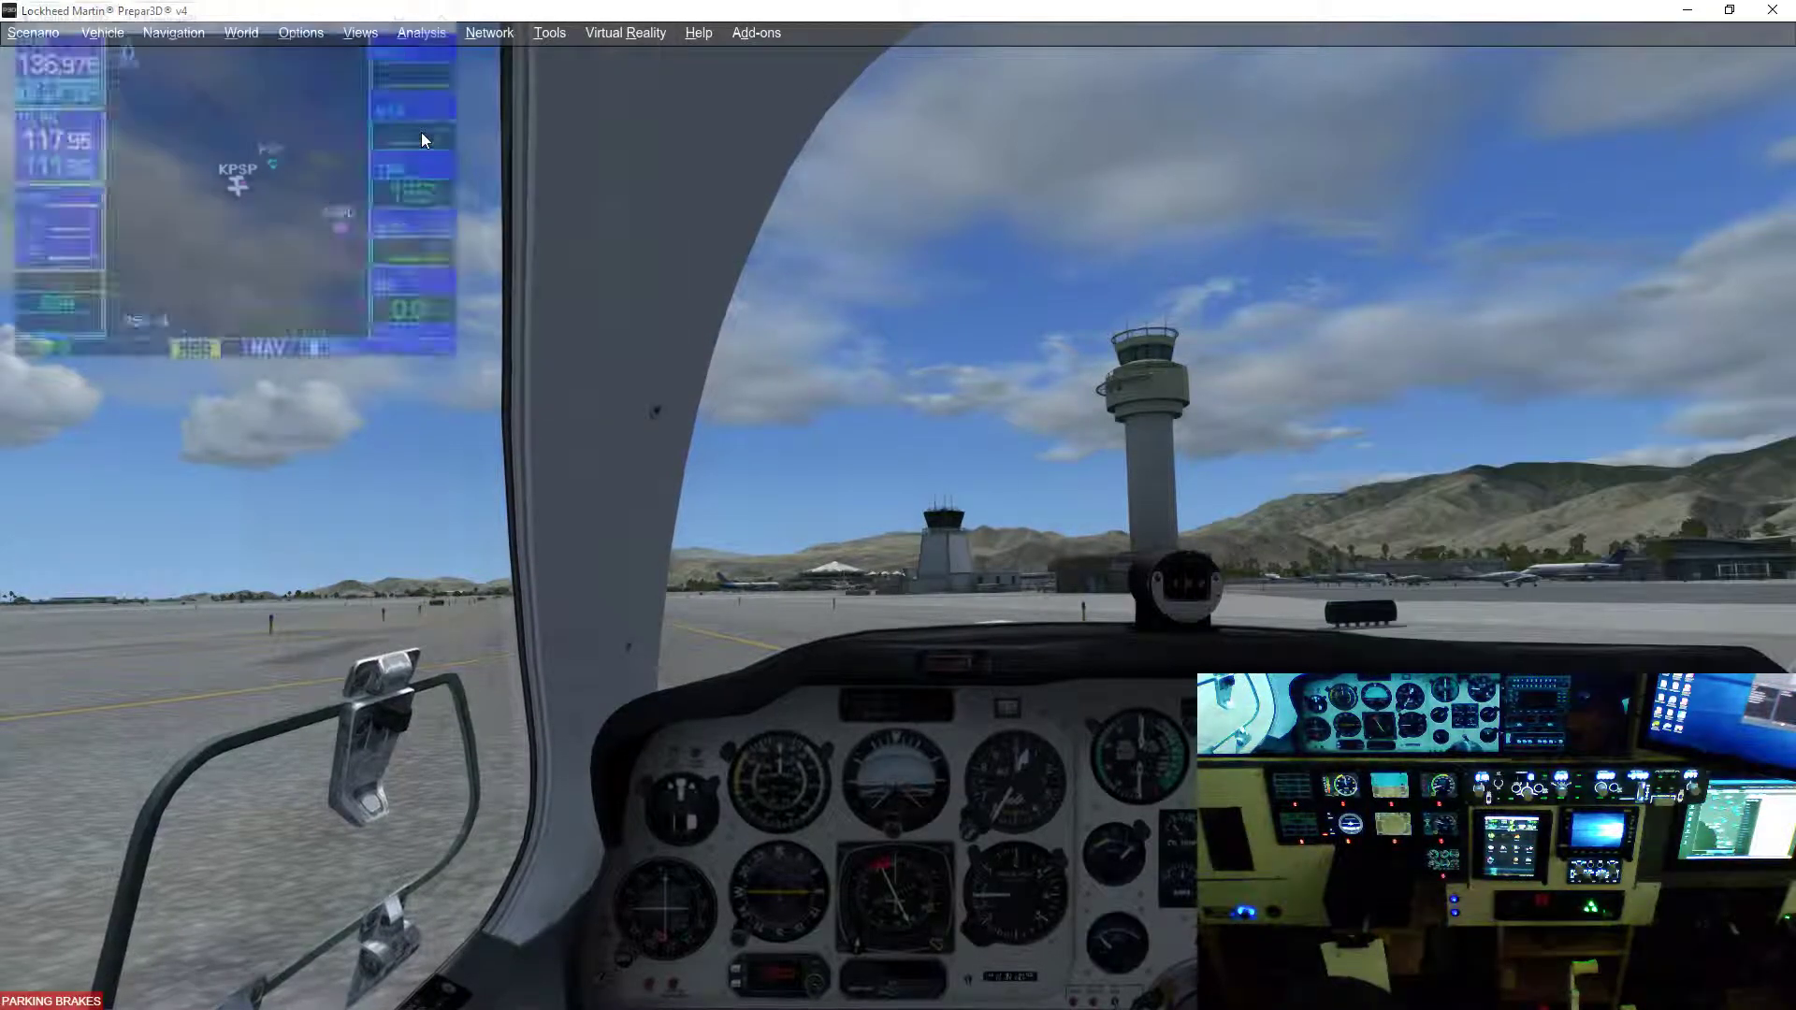
drag(332, 17, 1169, 1009)
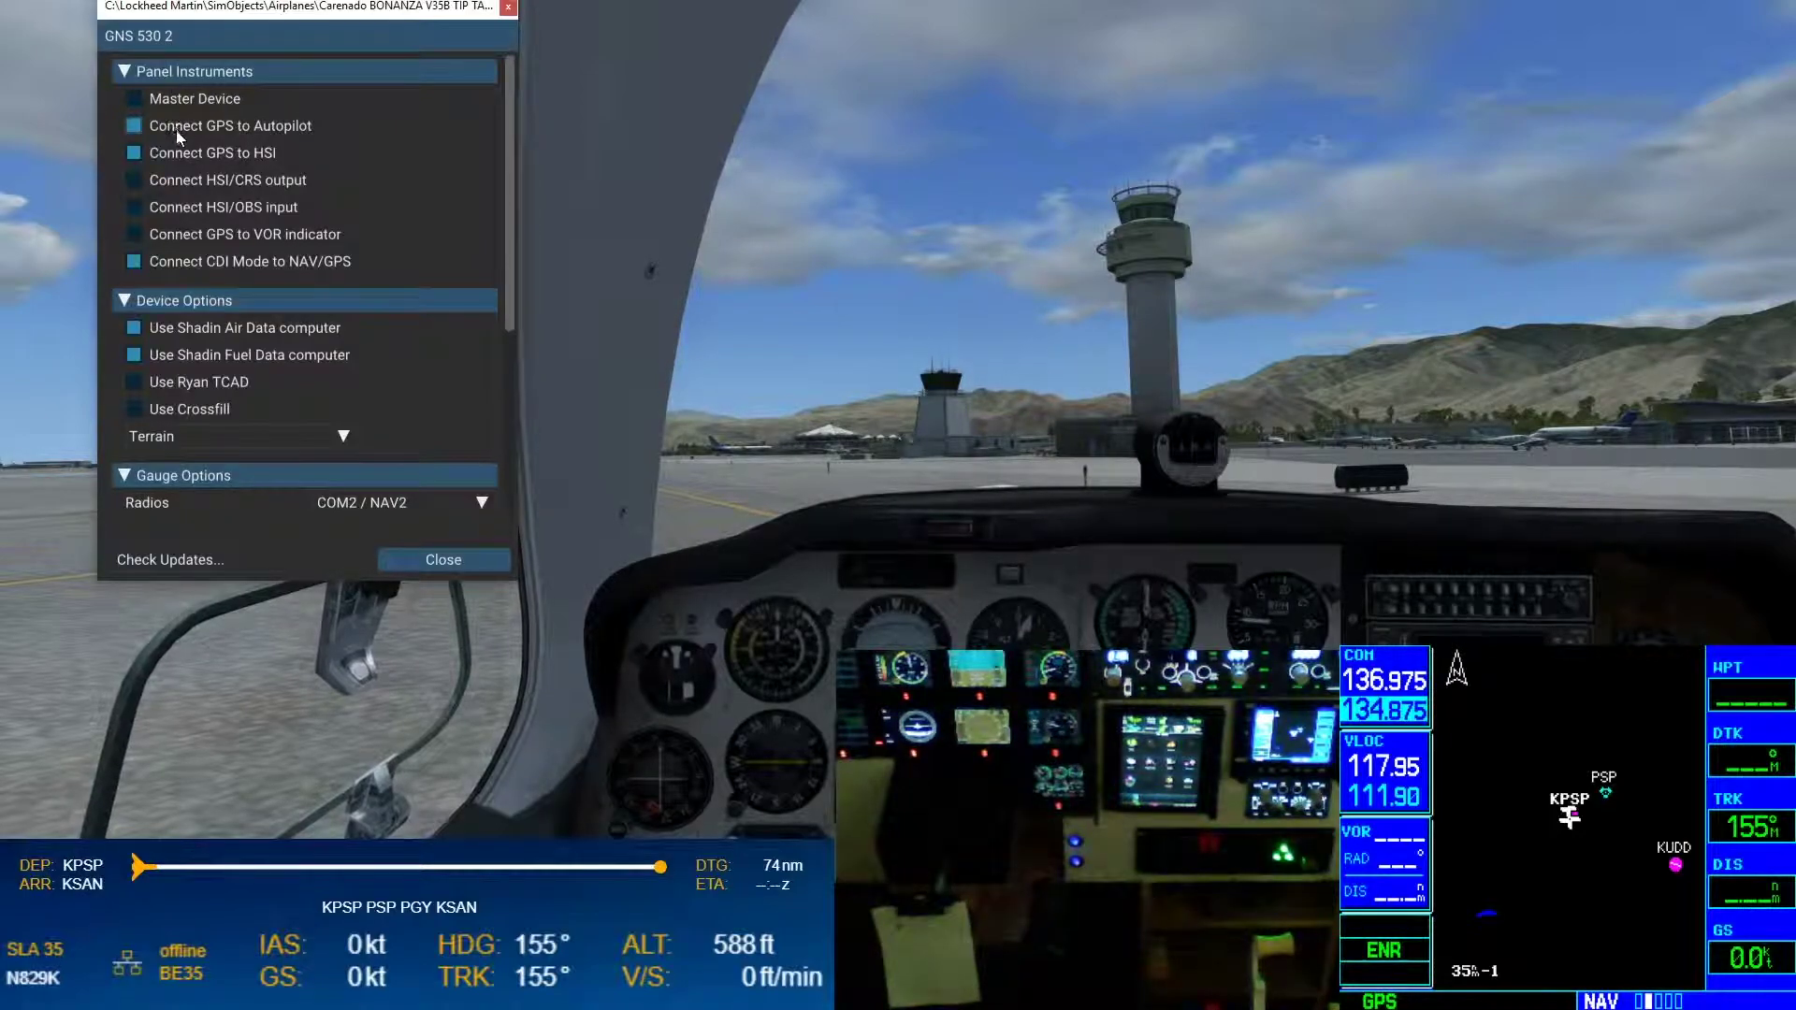
- Tick Master Device in the GNS 530 2 options, then briefly expand and collapse Advanced Settings
click(166, 100)
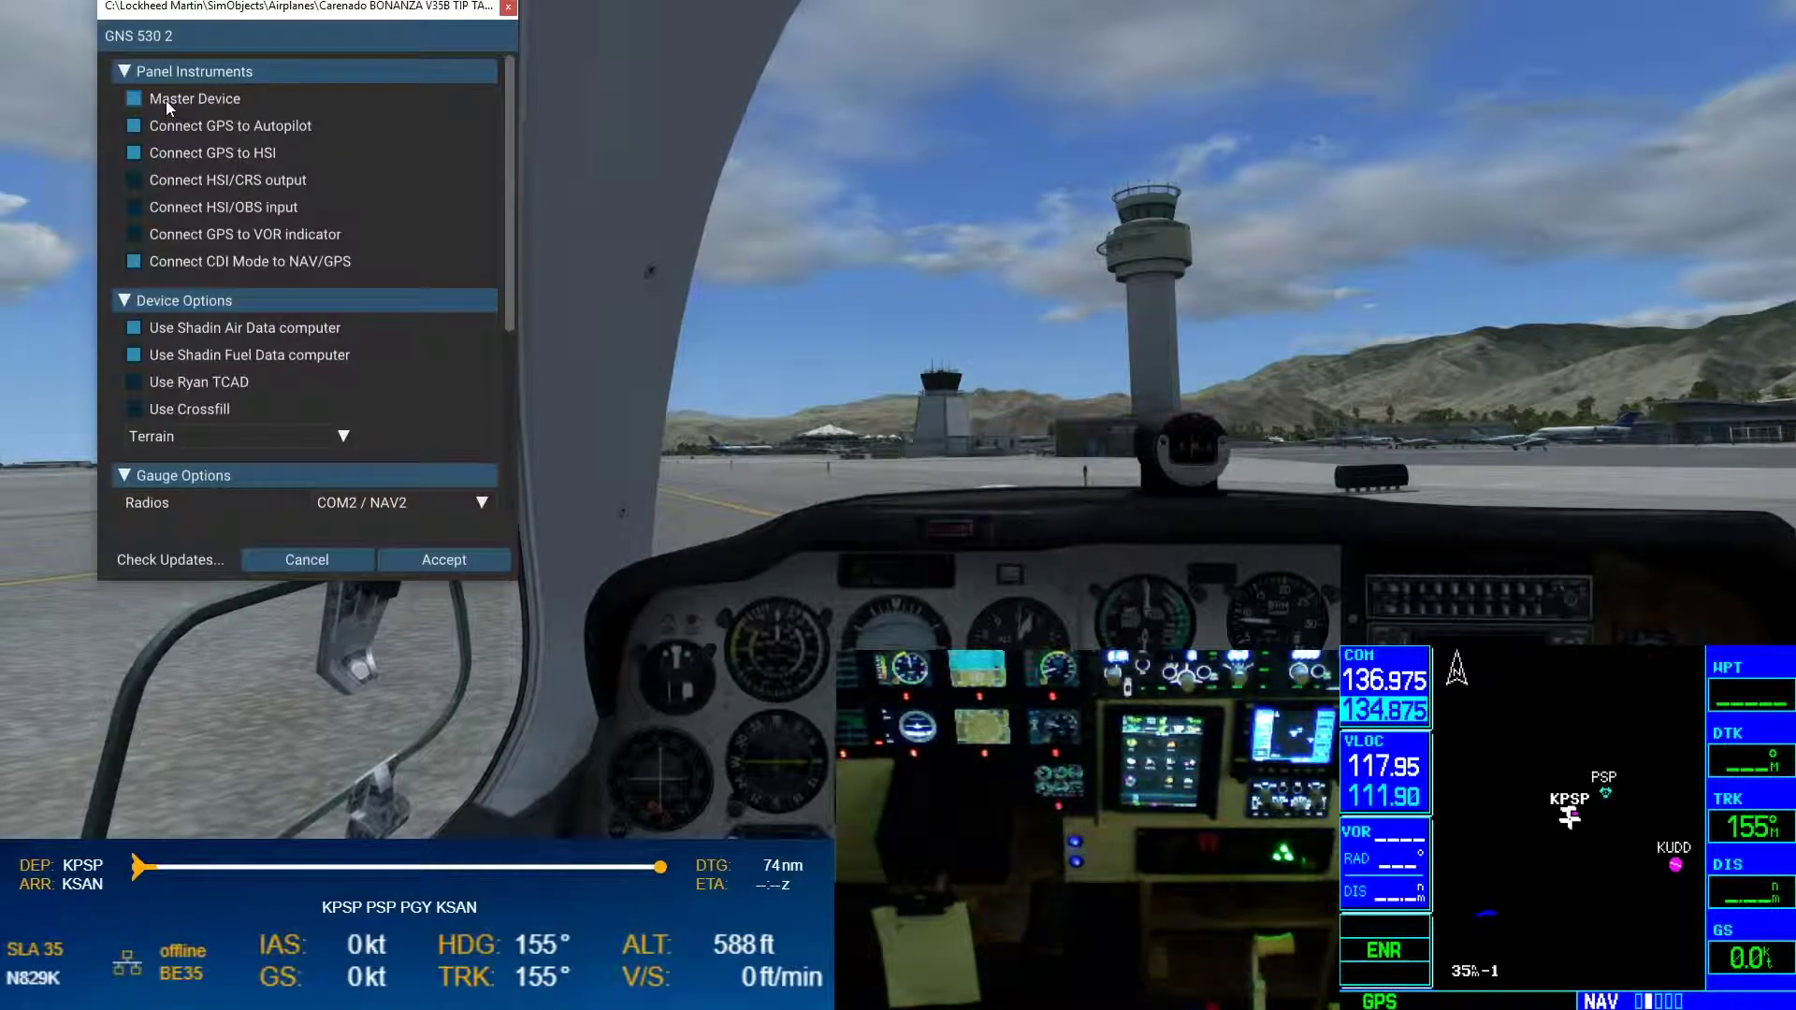
scroll(502, 362, down, 3)
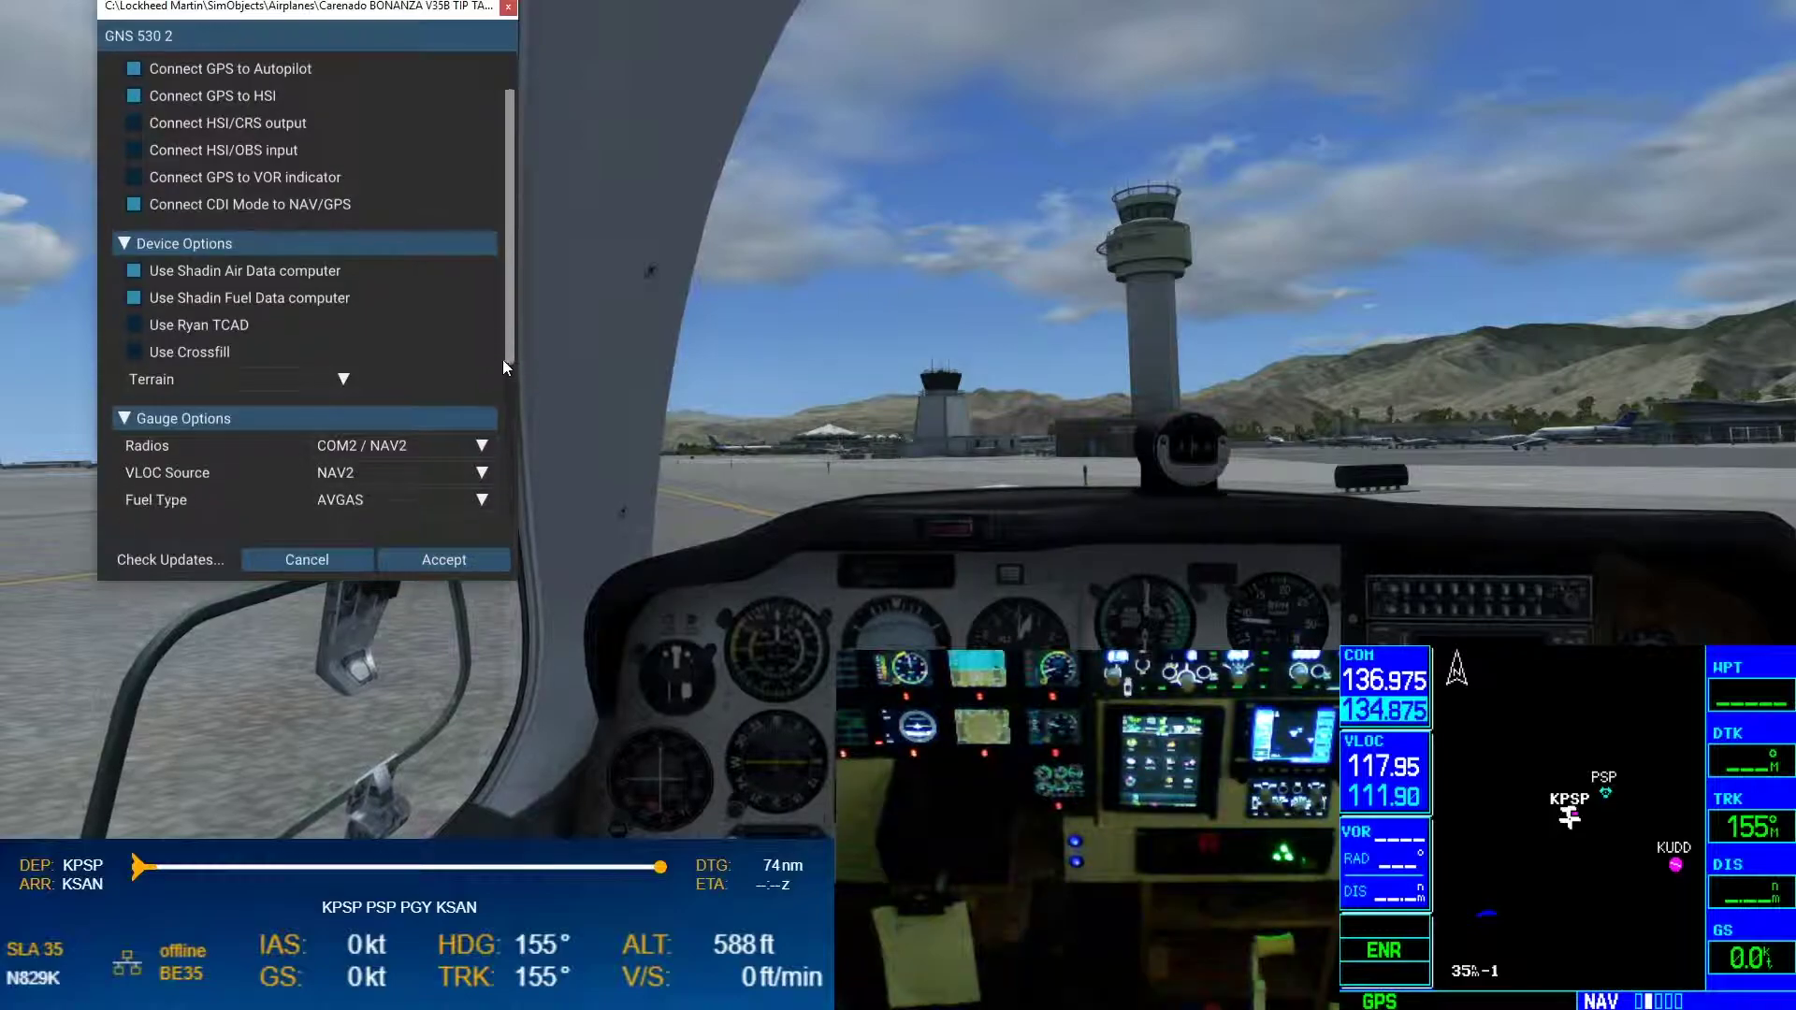
scroll(497, 380, down, 1)
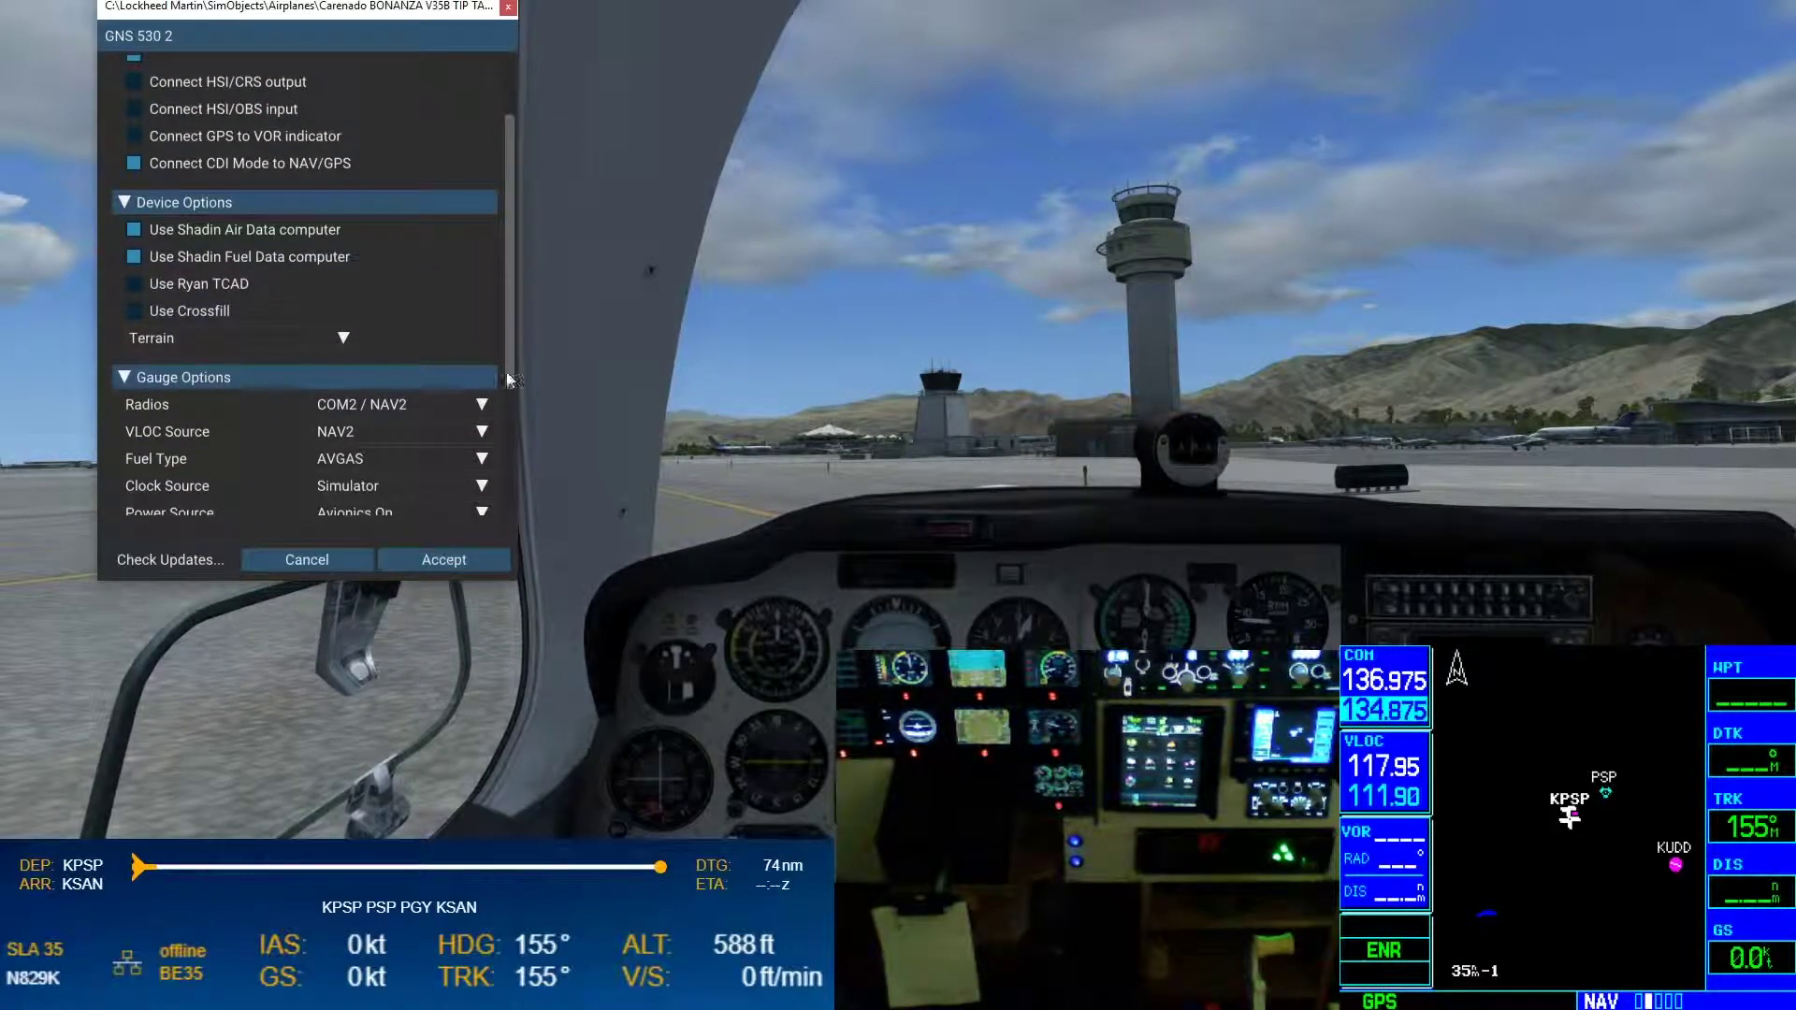
scroll(513, 351, down, 7)
click(135, 460)
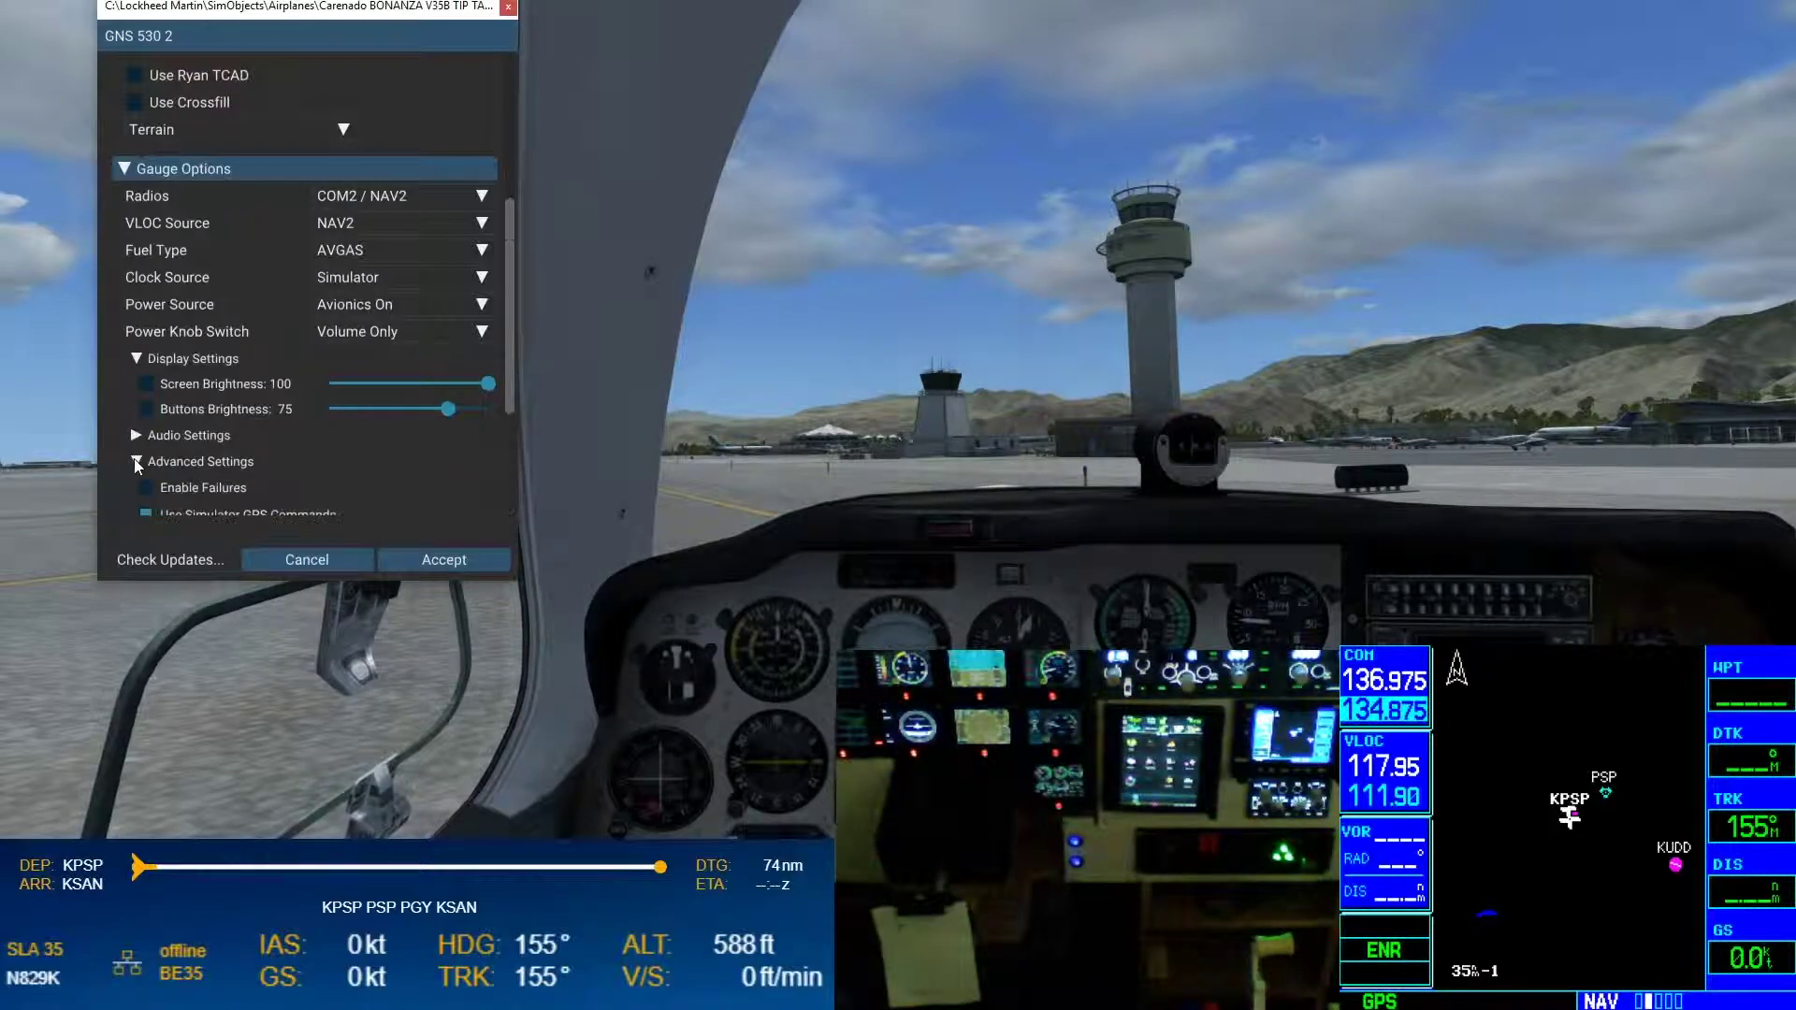
click(133, 460)
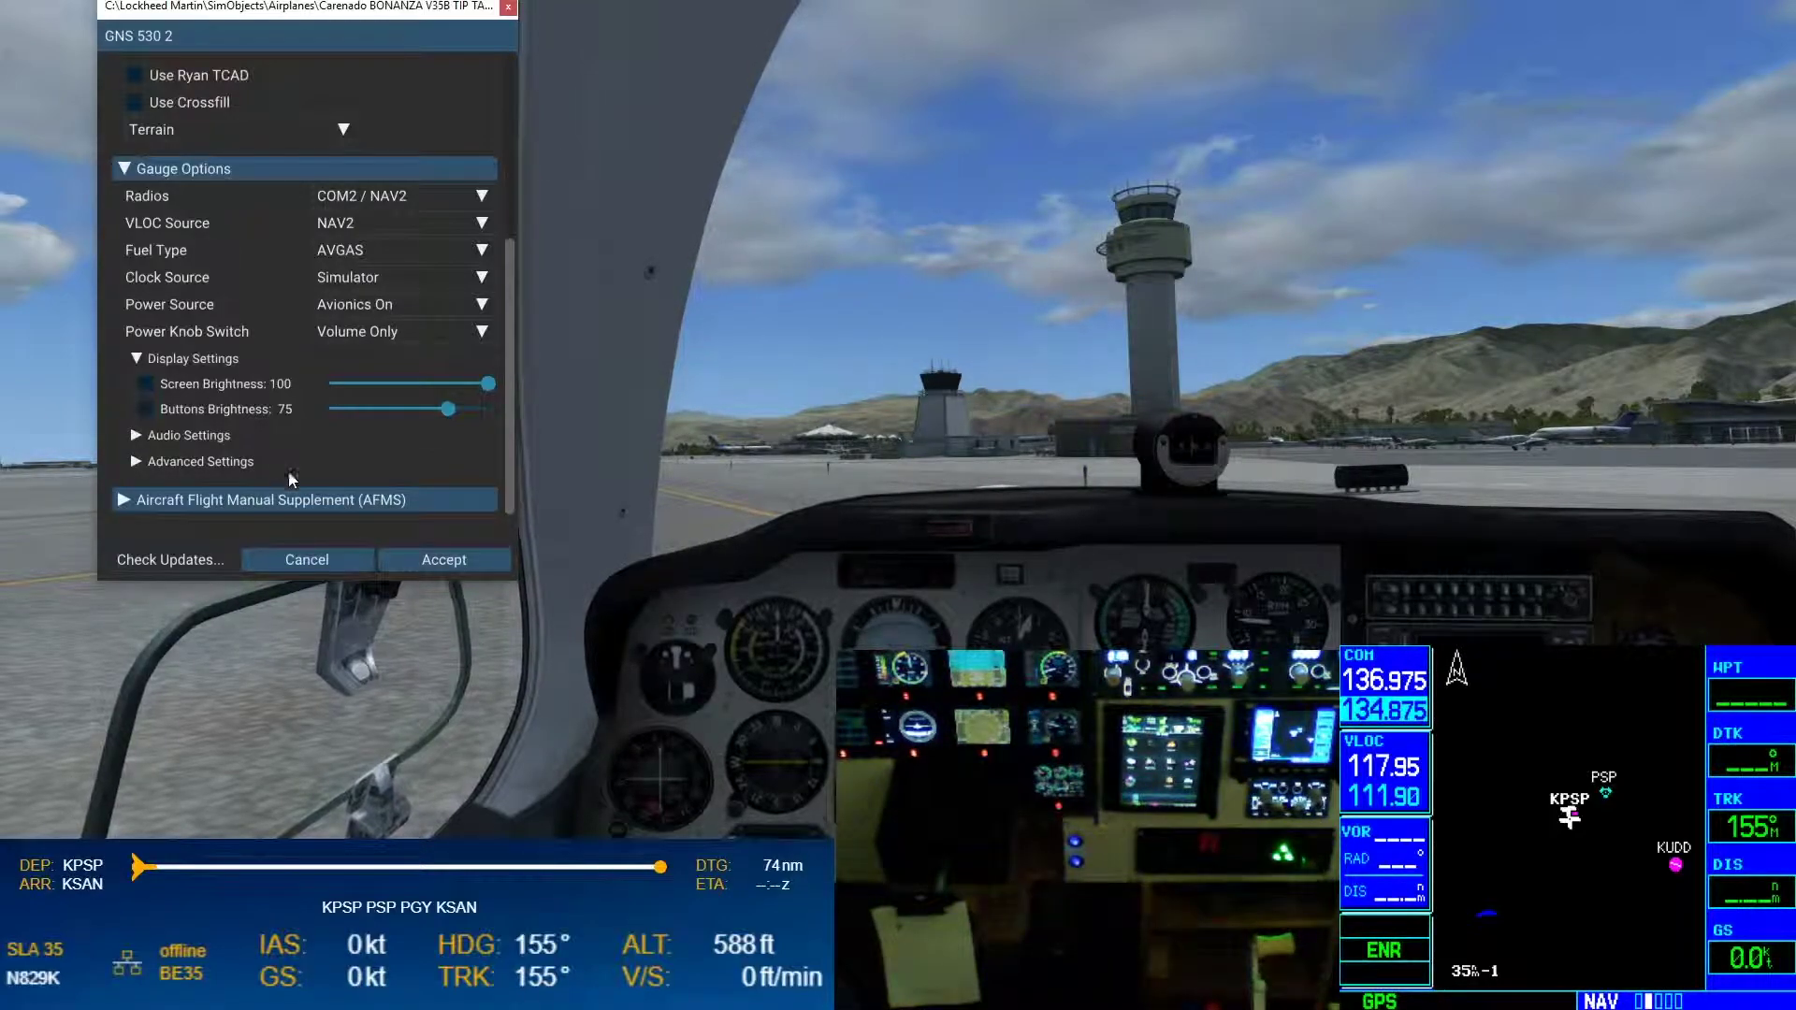